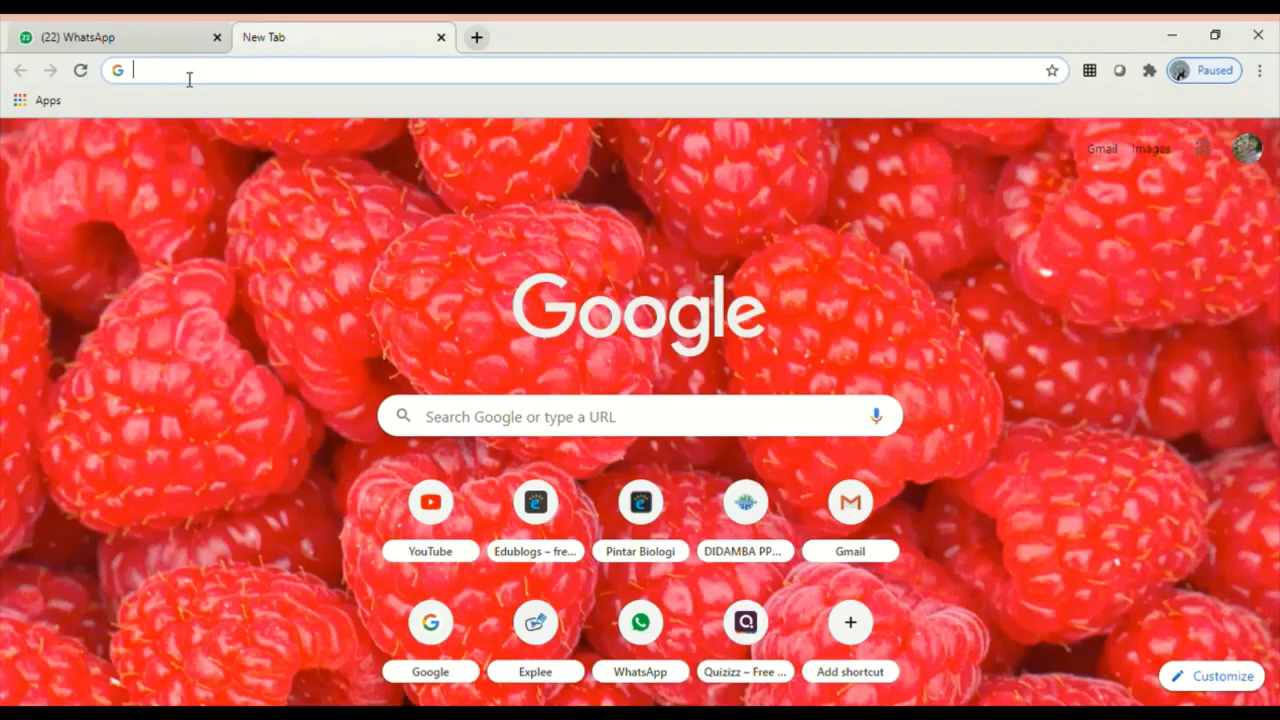
Open the quizizz.com website
type("quiz")
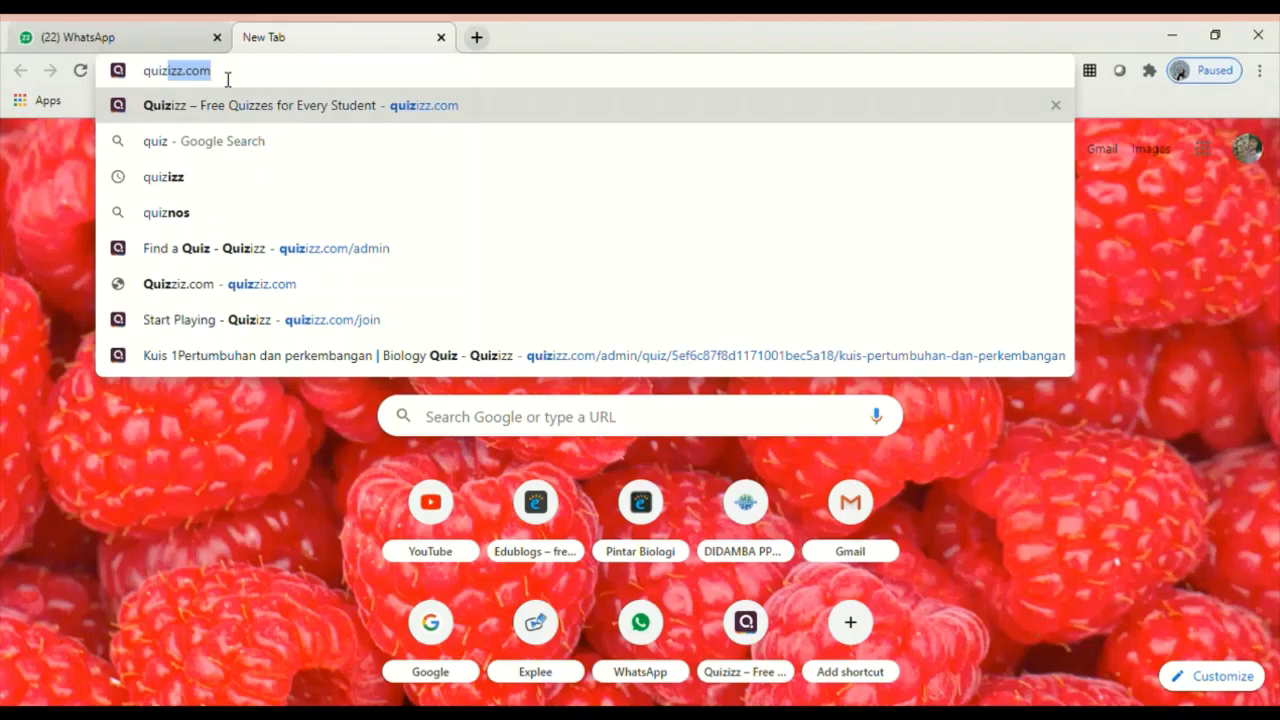
key("Right")
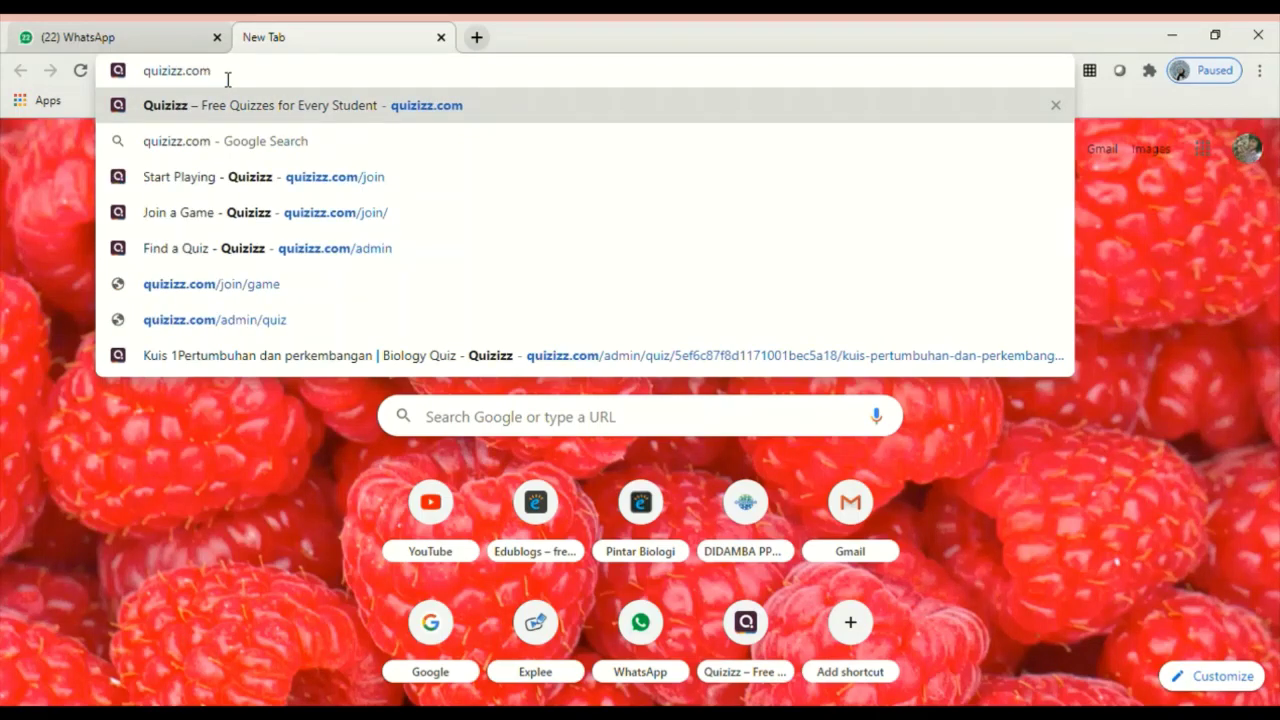
key("Return")
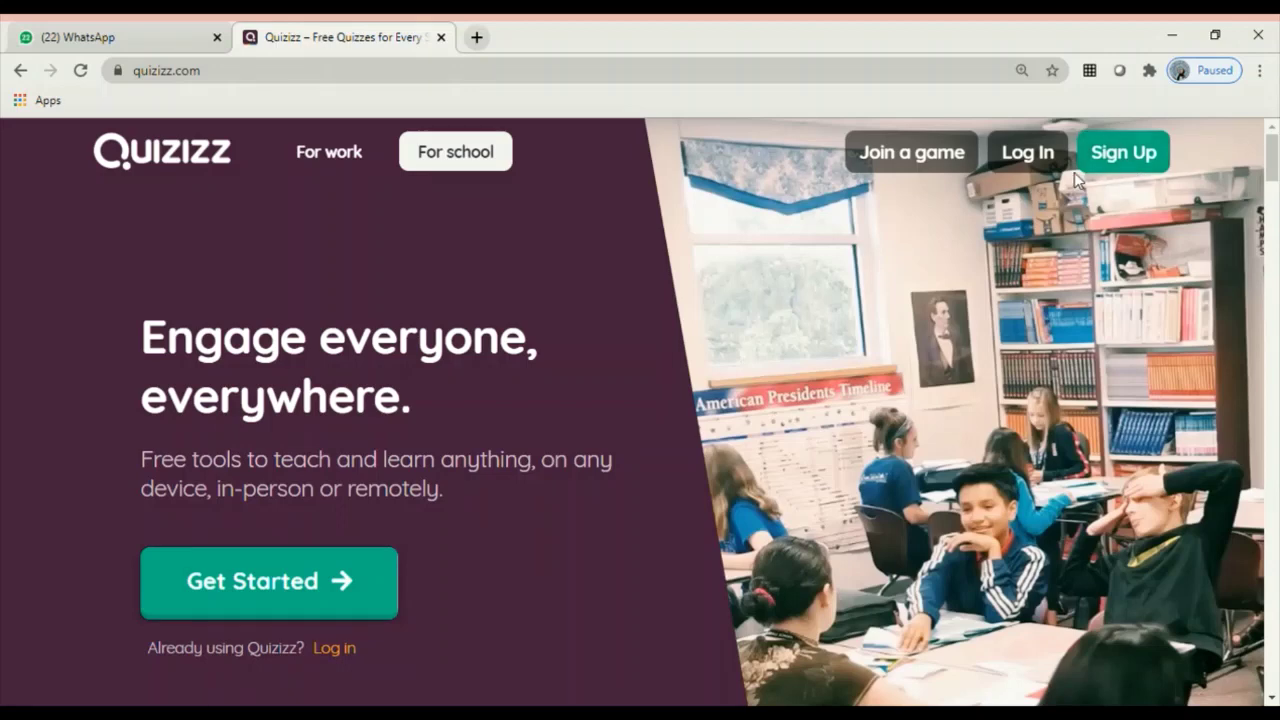
Sign up for Quizizz with the third listed Google account, entering the account password
left_click(1137, 176)
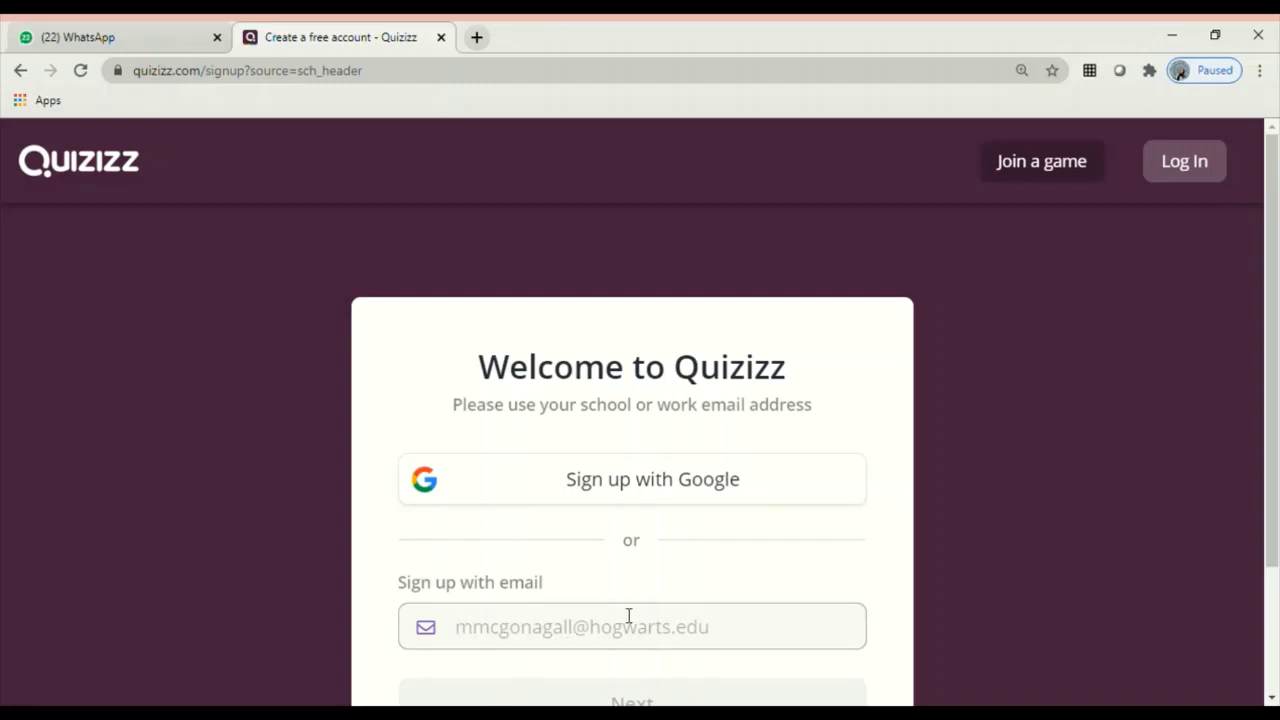
left_click(690, 482)
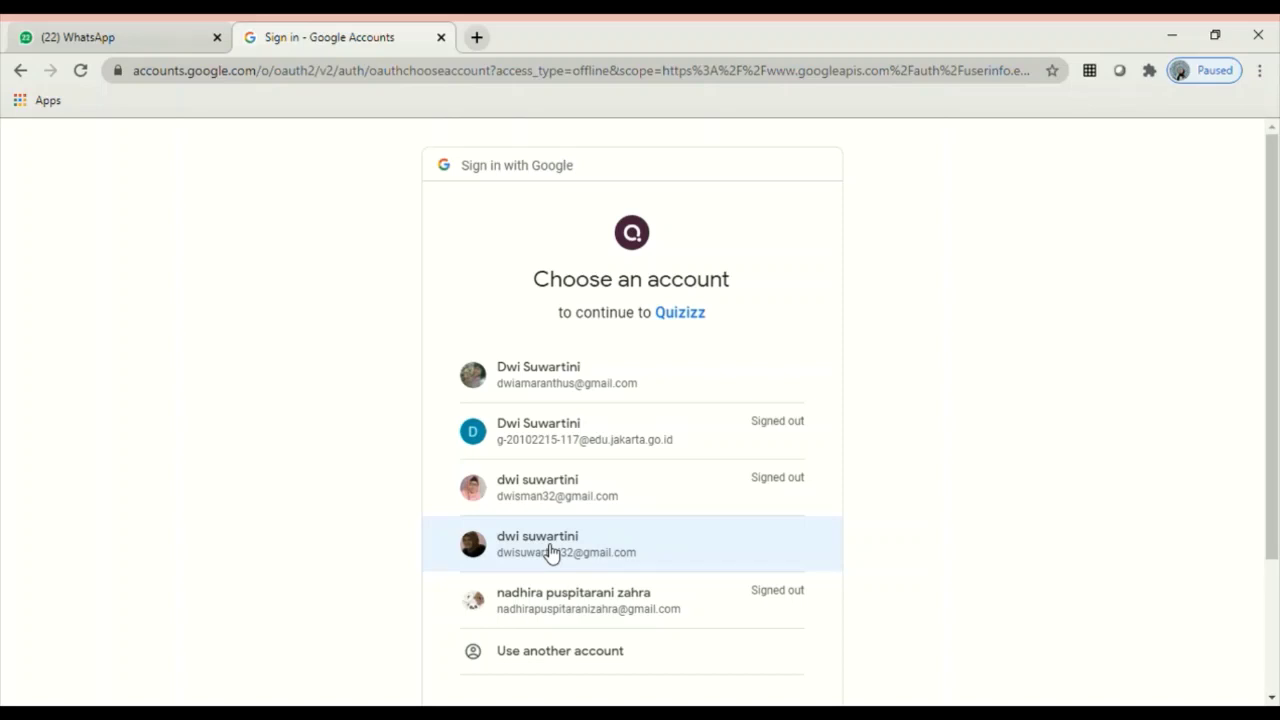
left_click(539, 490)
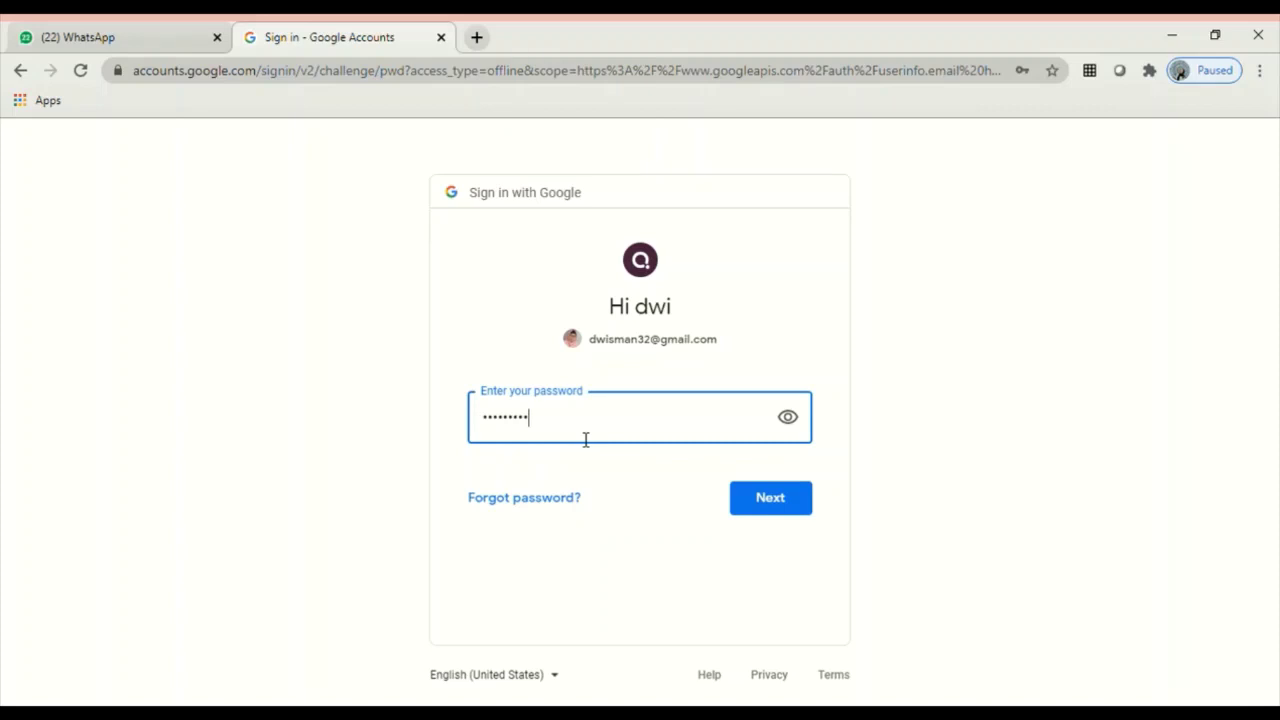
left_click(788, 495)
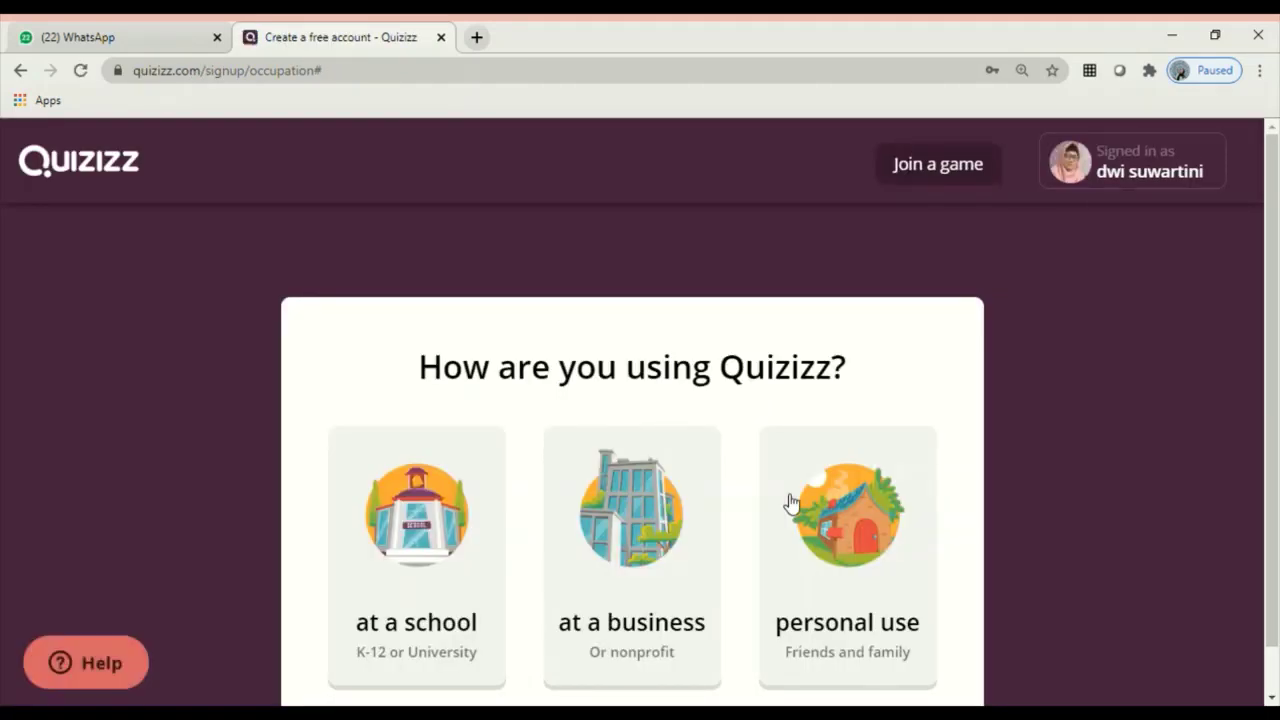
Set the new account's use to at a school and its role to Teacher
scroll(700, 430, "down", 1)
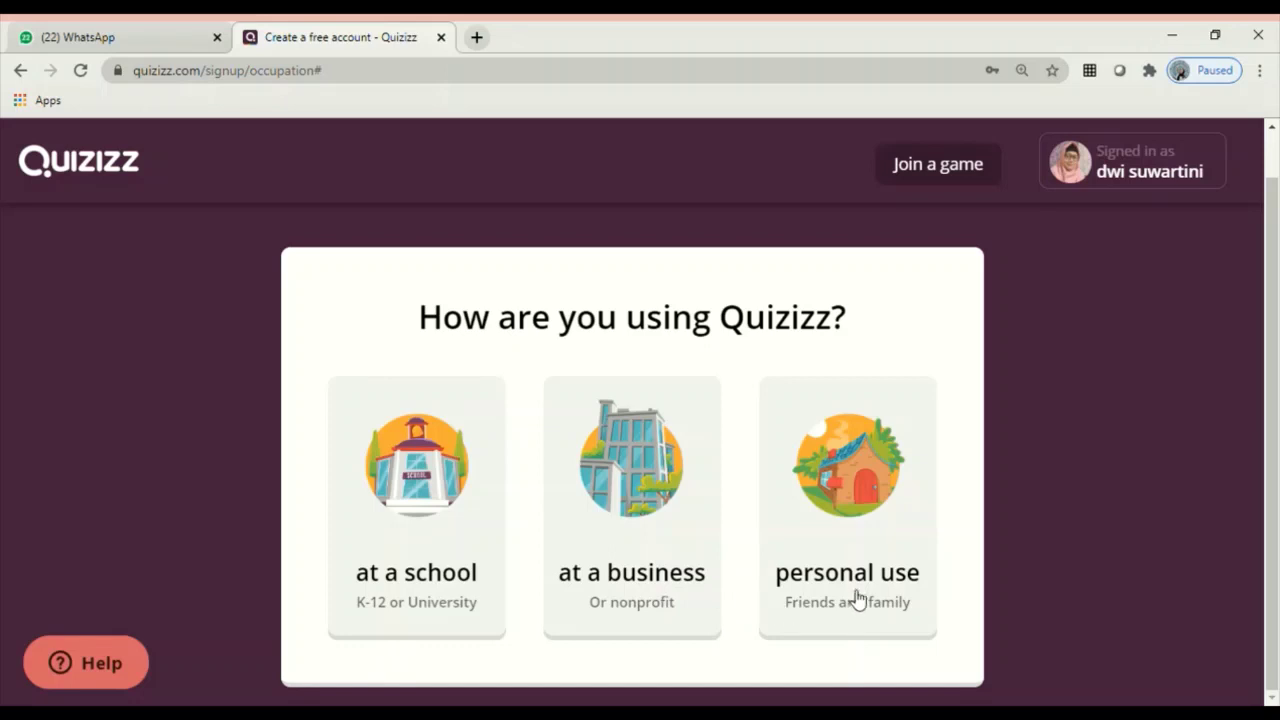
left_click(427, 577)
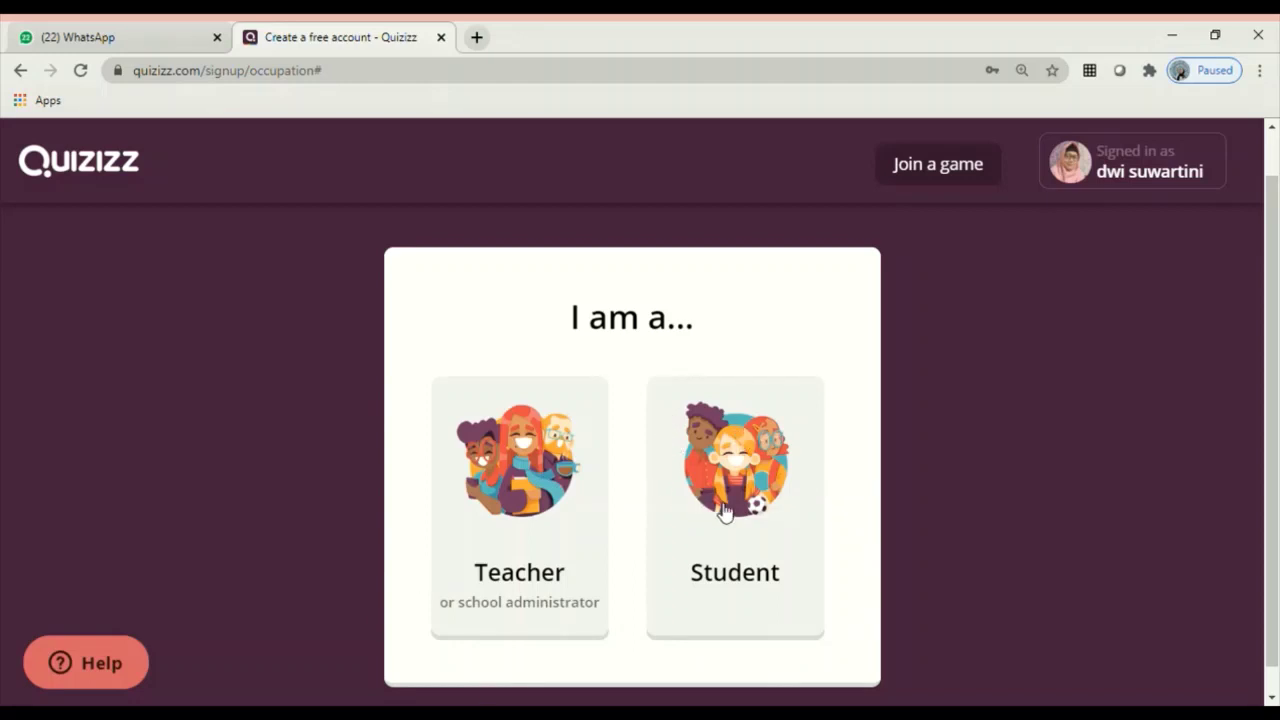
left_click(520, 535)
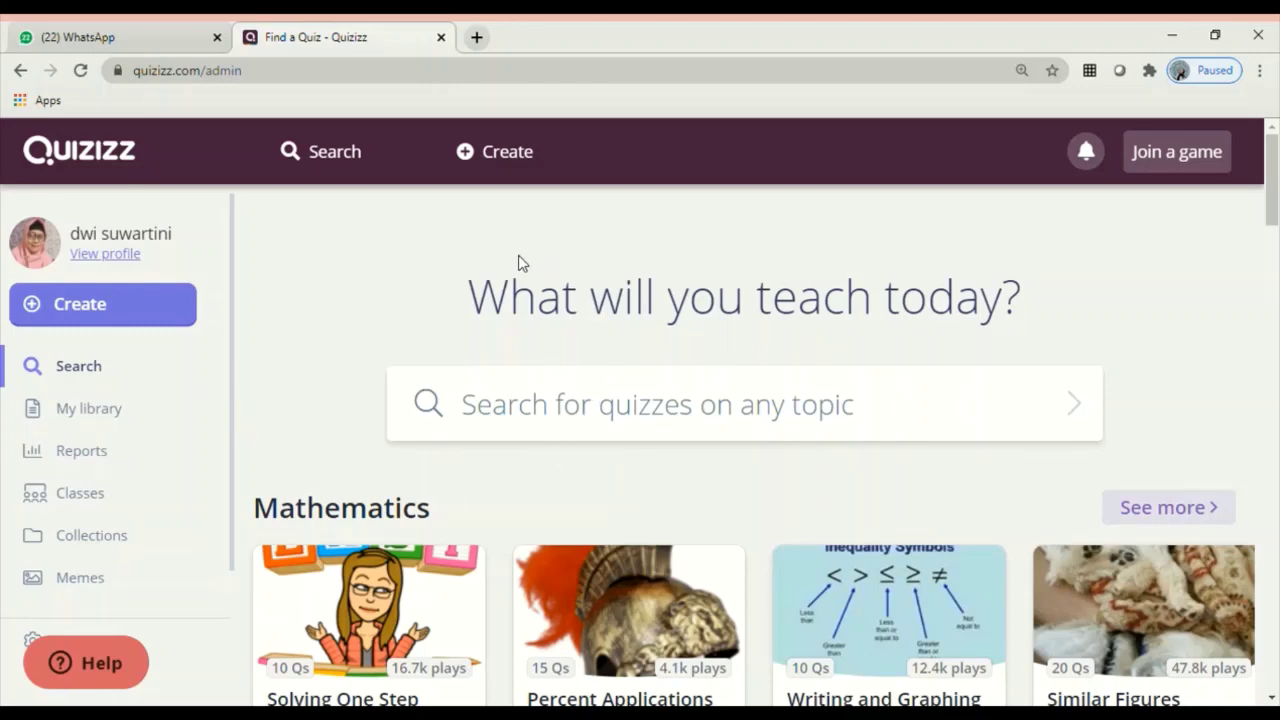
Create a quiz named "kuis pertumbuhan makhluk hidup" with Biology as its subject
left_click(518, 151)
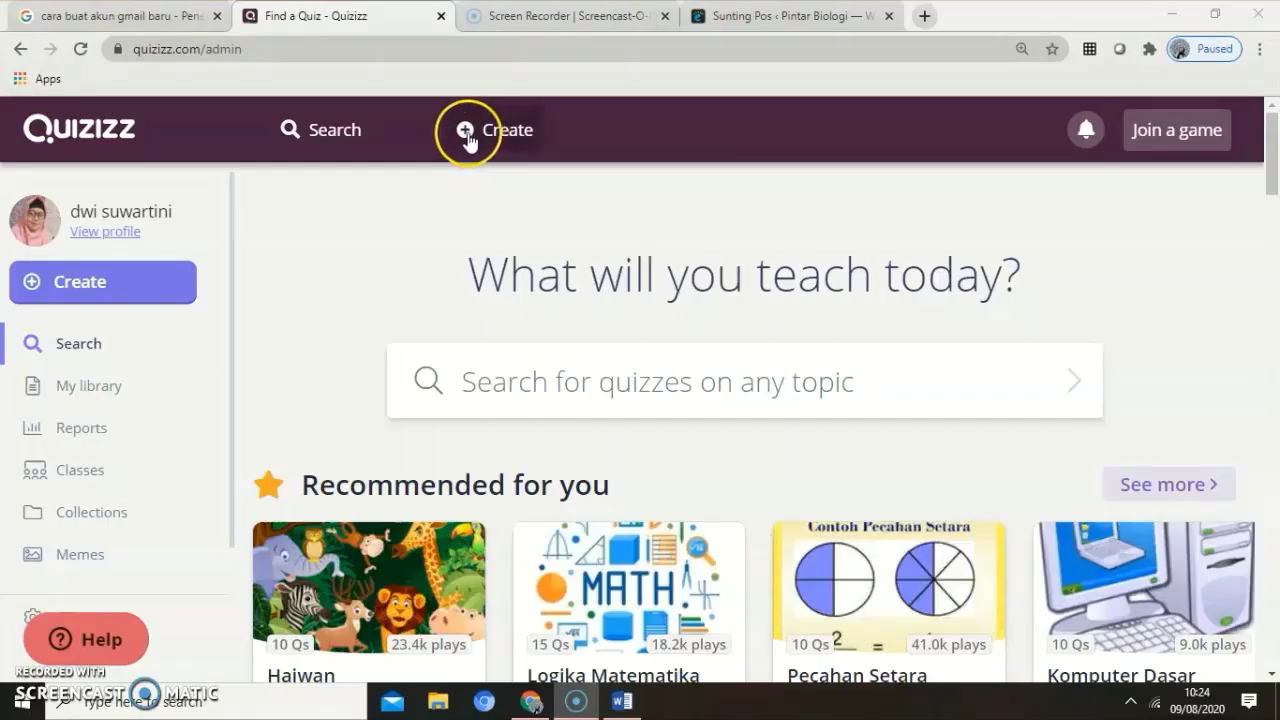
left_click(470, 135)
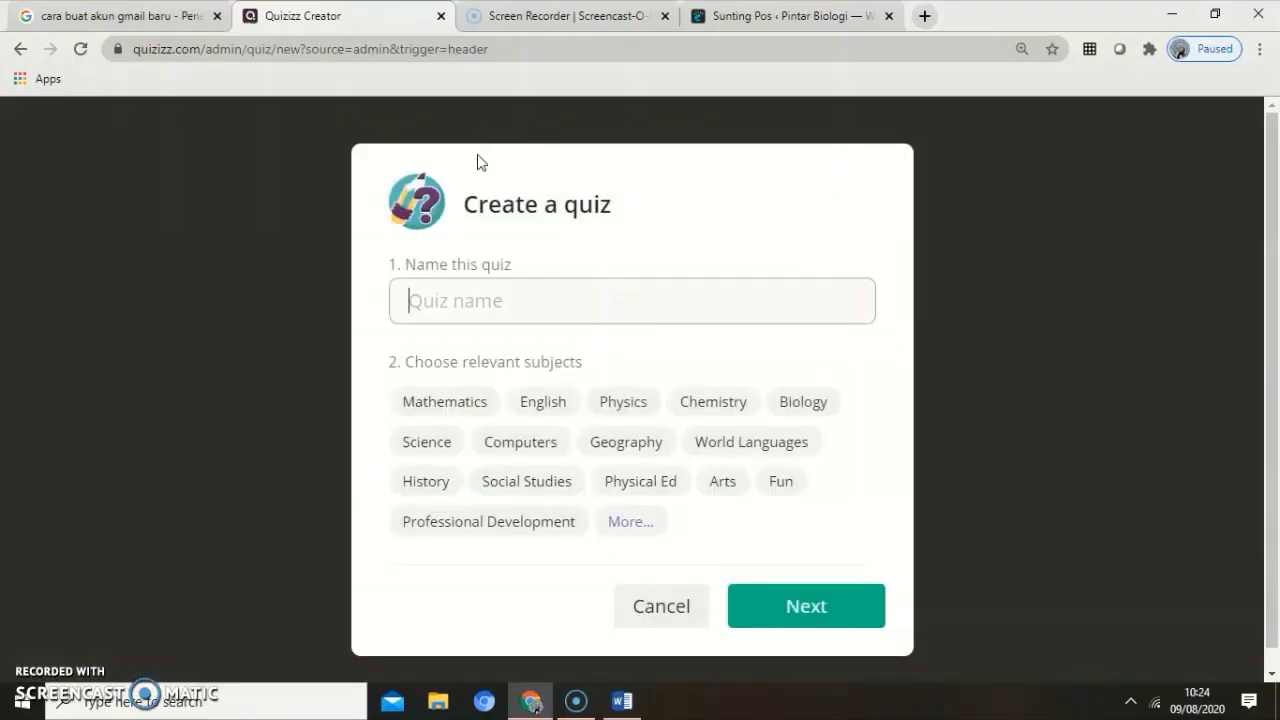
left_click(471, 320)
left_click(464, 300)
type("kuis pertumb")
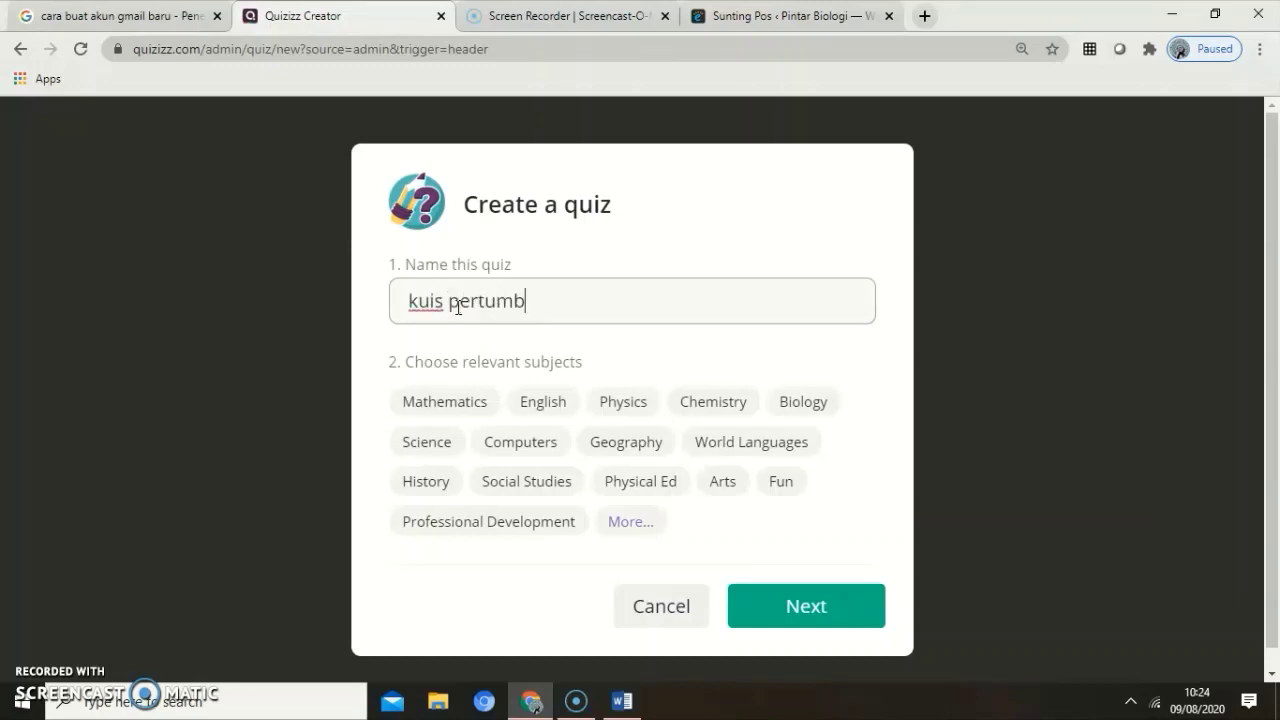
type("uhan ")
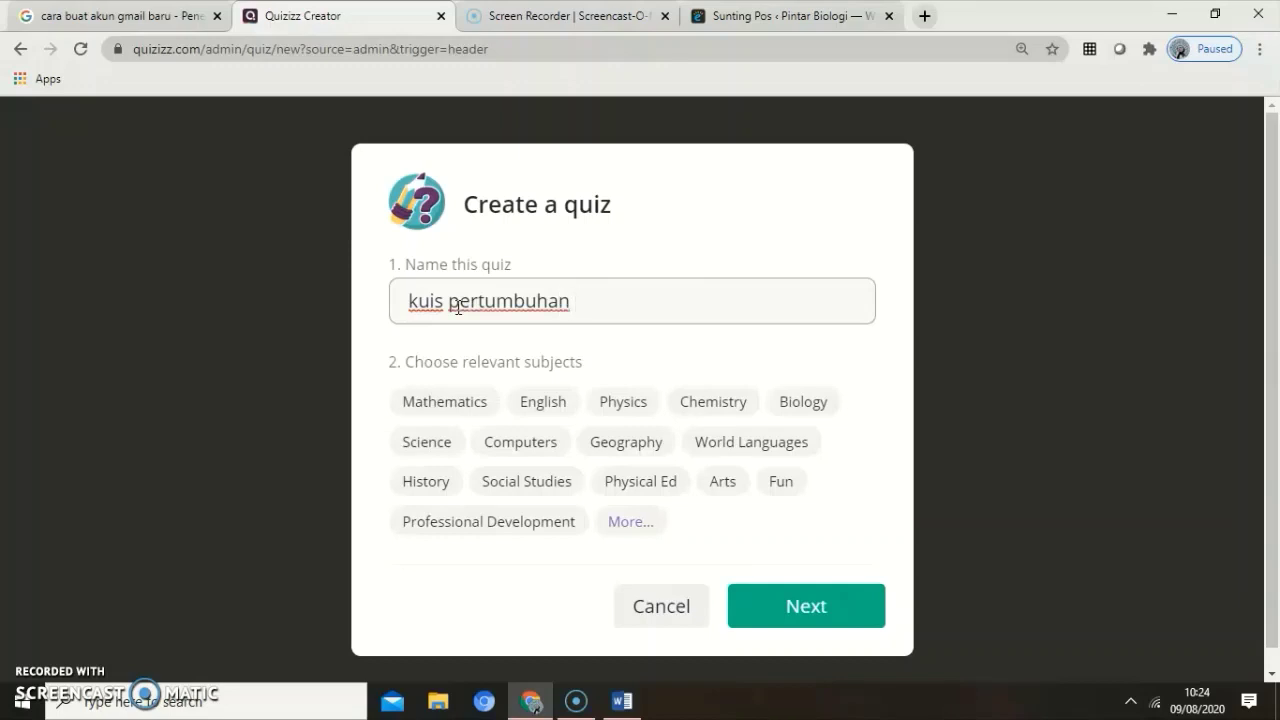
type("makhluk h")
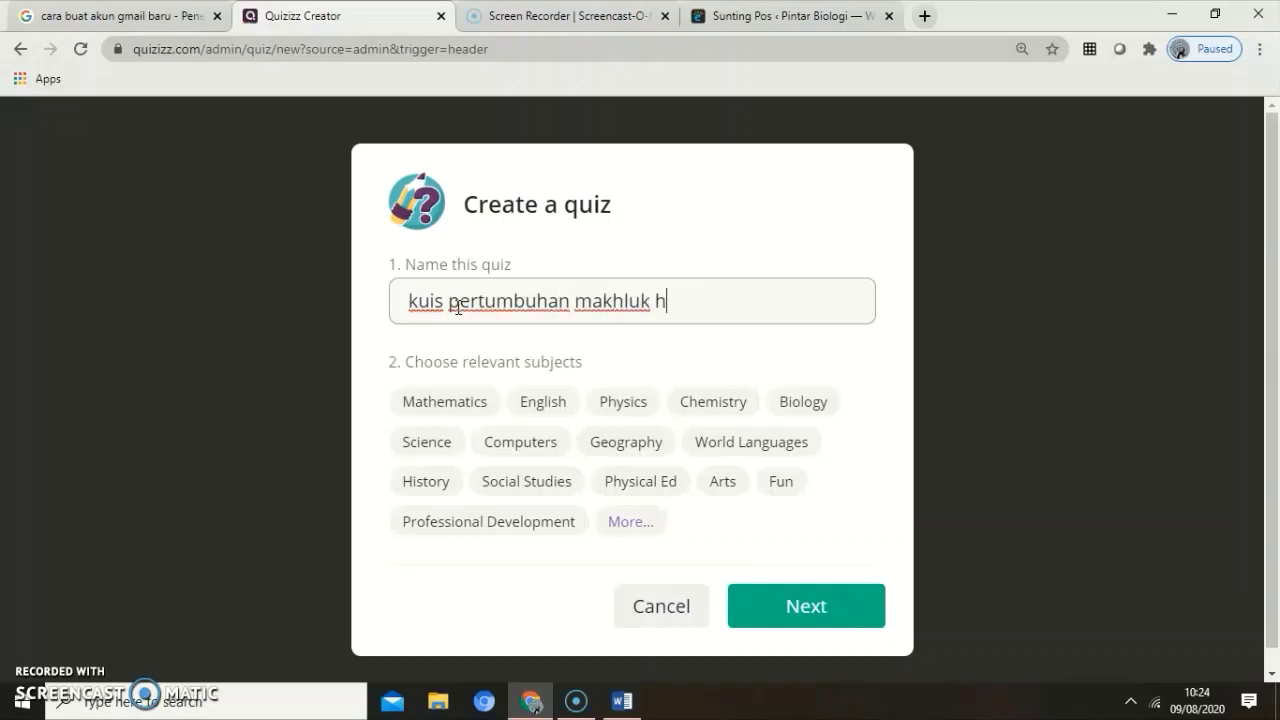
type("idup")
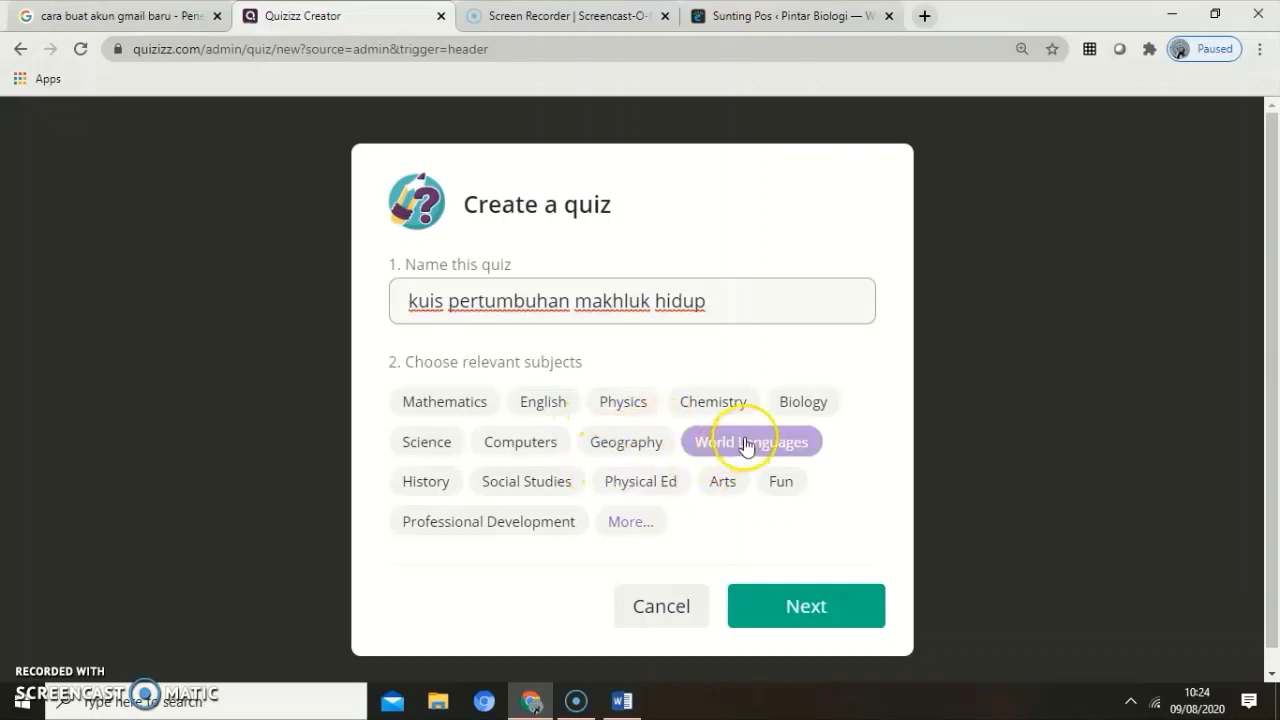
left_click(800, 405)
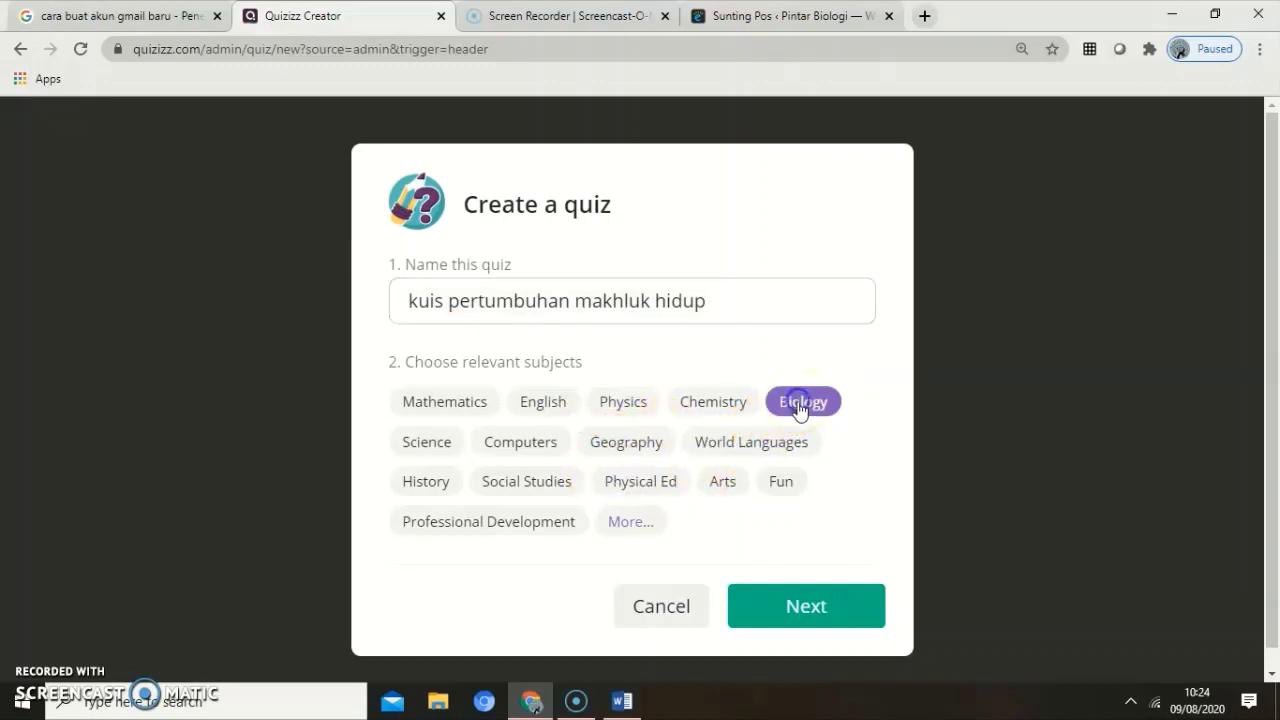
left_click(805, 590)
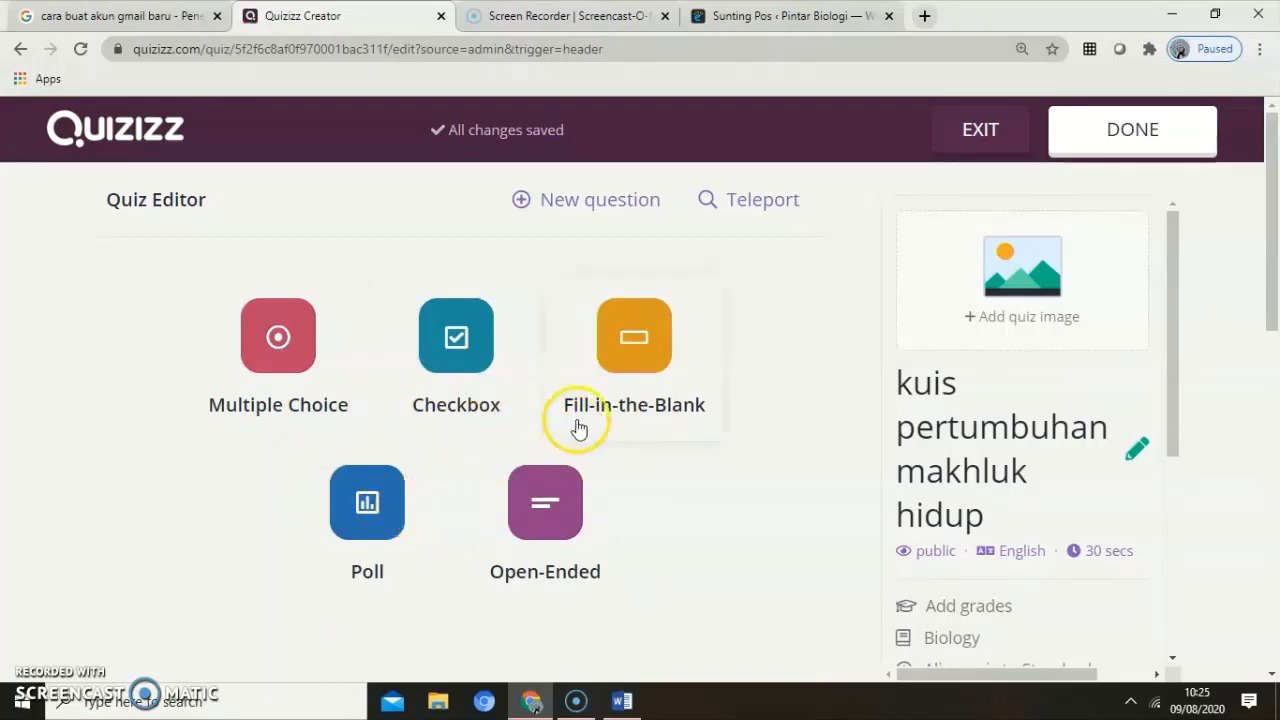
Add a Multiple Choice question with the text "perkecambahan hipogeal terdapat pada tanaman...."
left_click(330, 359)
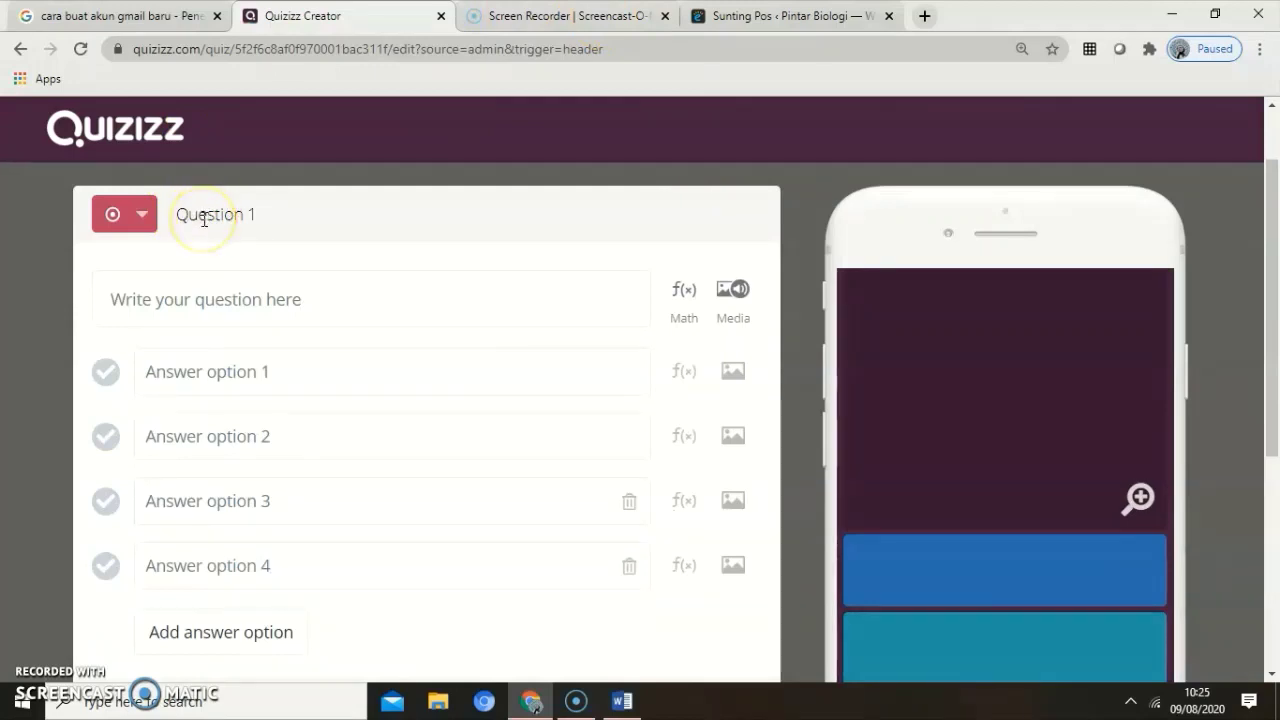
left_click(185, 299)
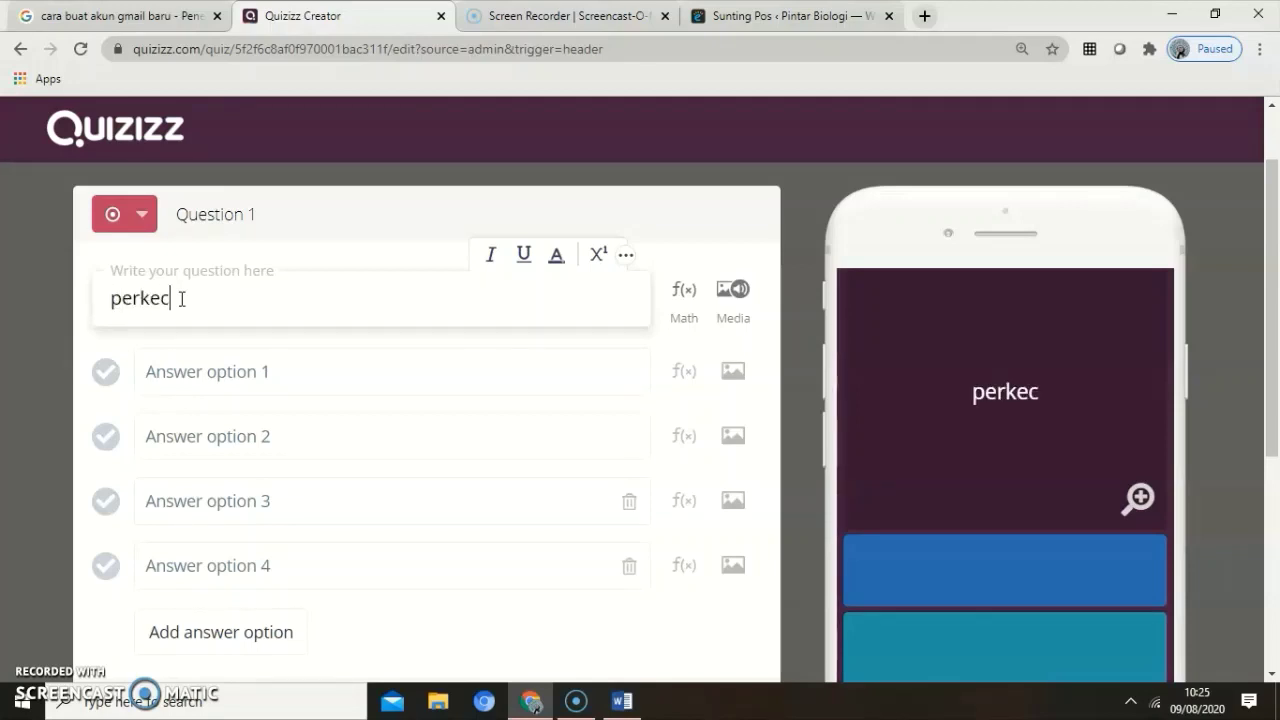
type("ambaha")
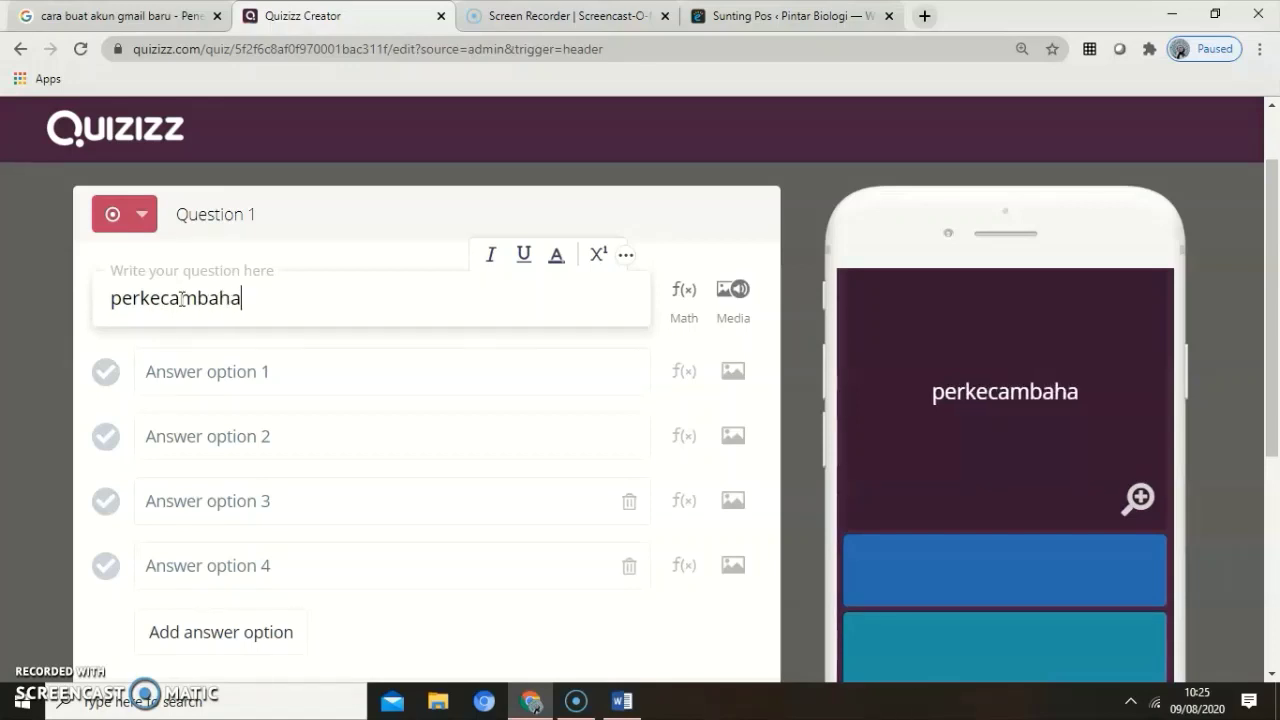
type("n hipof")
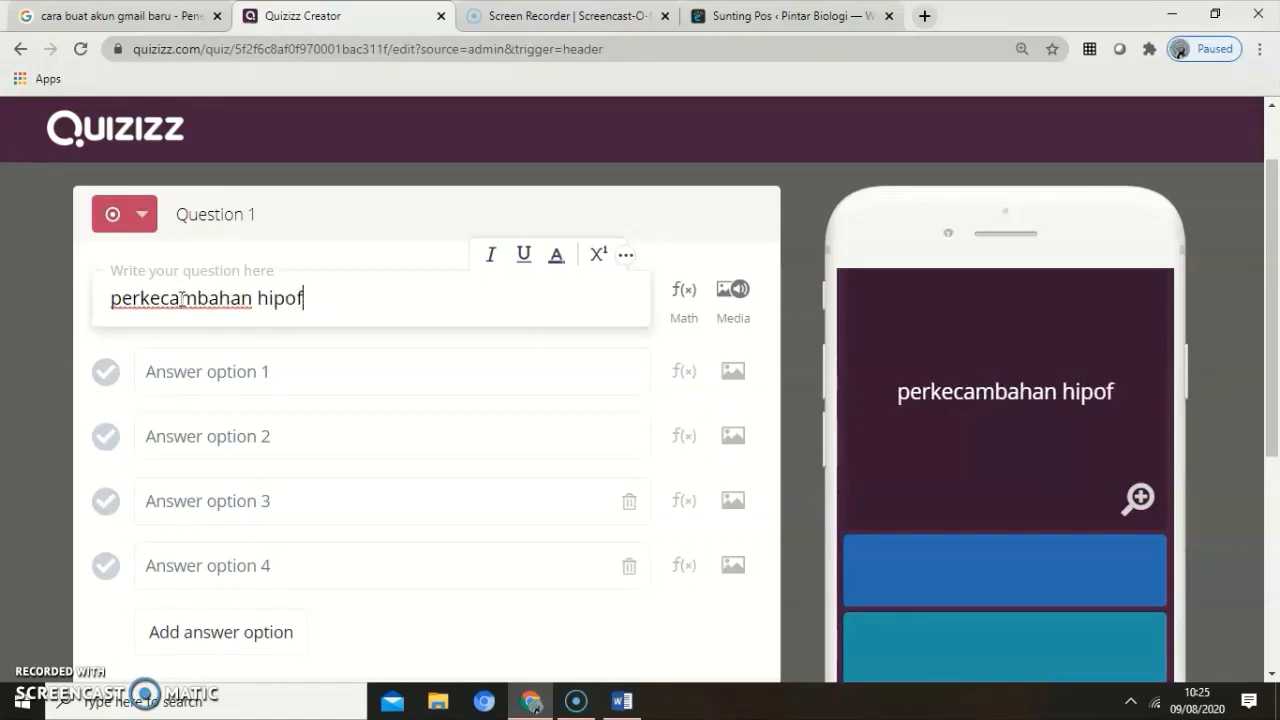
key("BackSpace")
type("g")
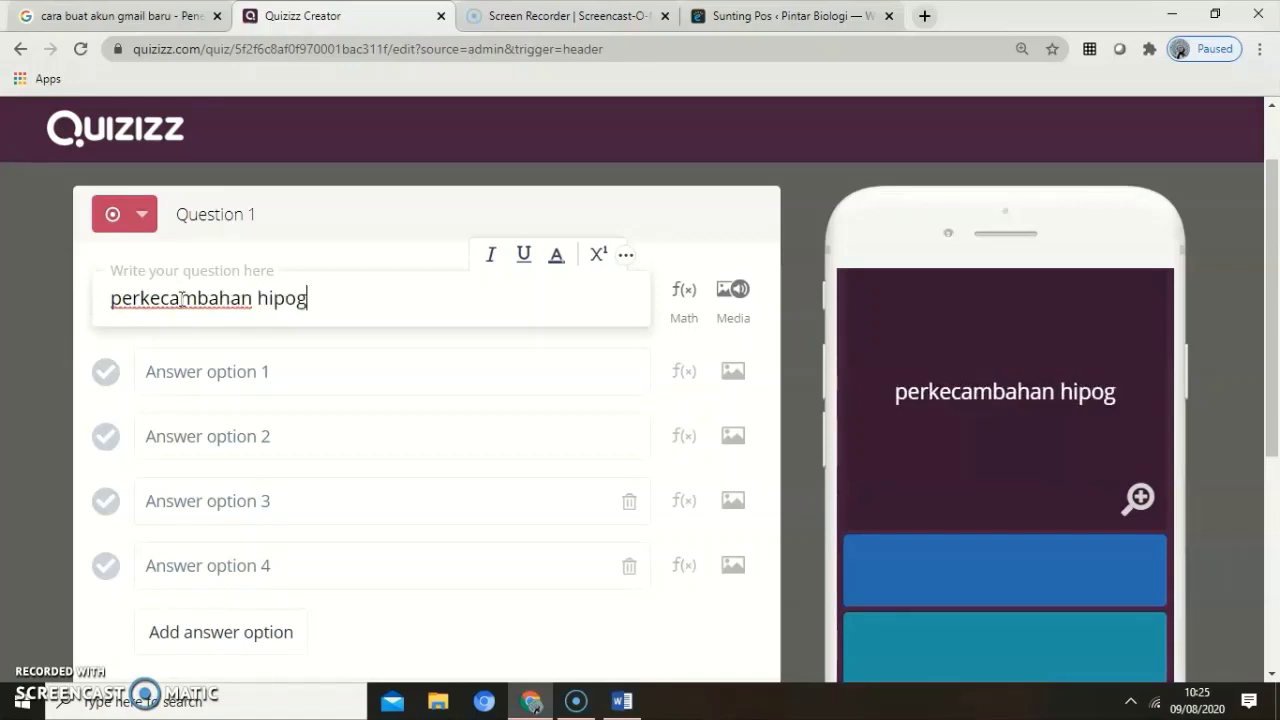
type("eal terd")
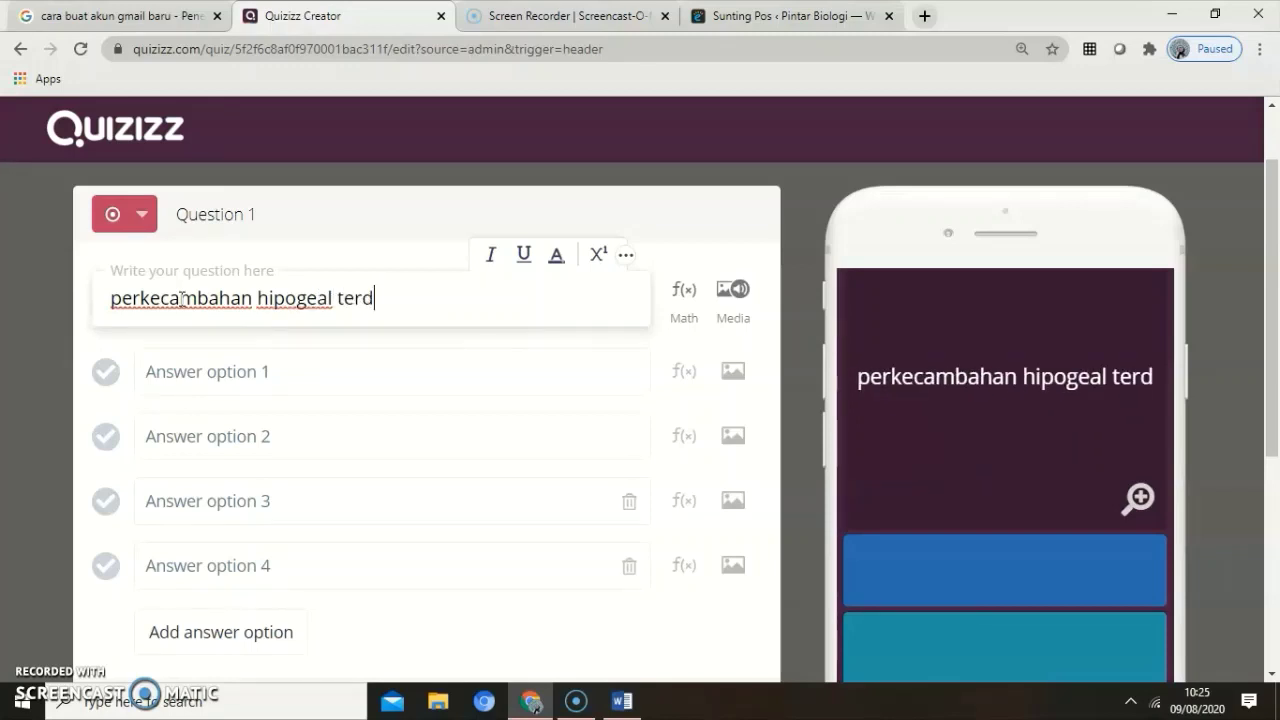
type("apat pada")
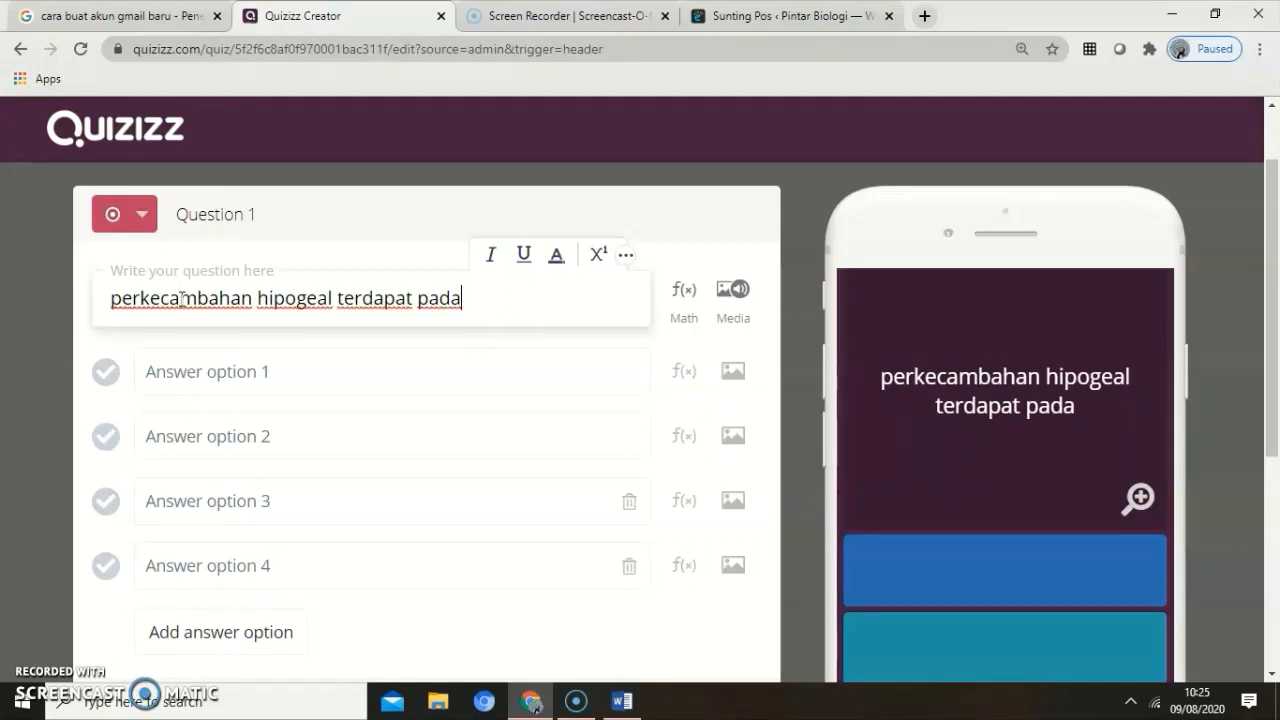
type(" tana")
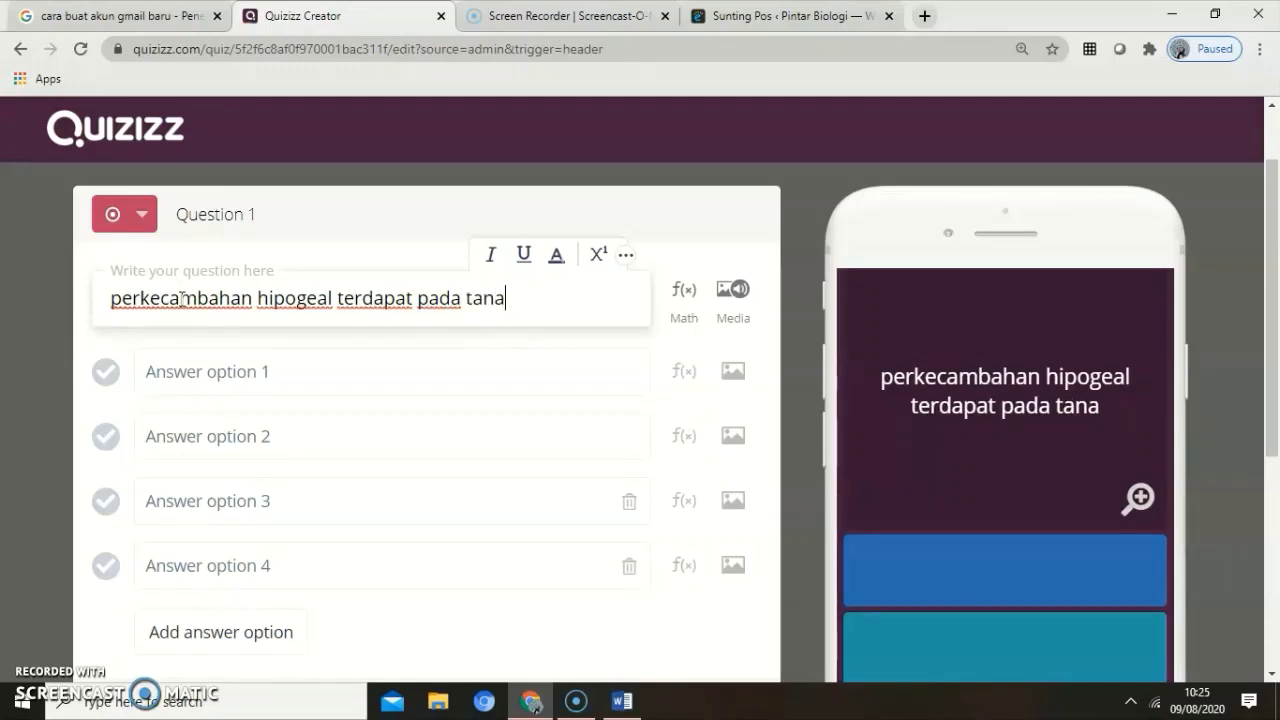
type("man")
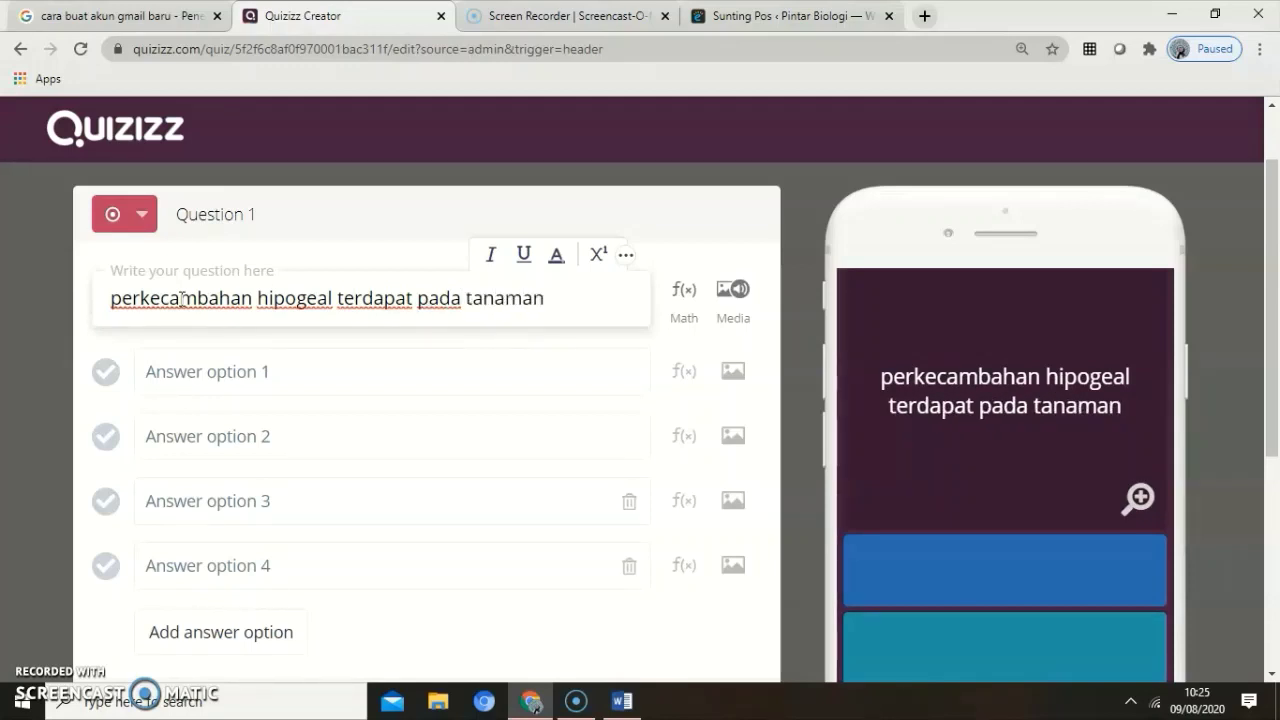
type("...")
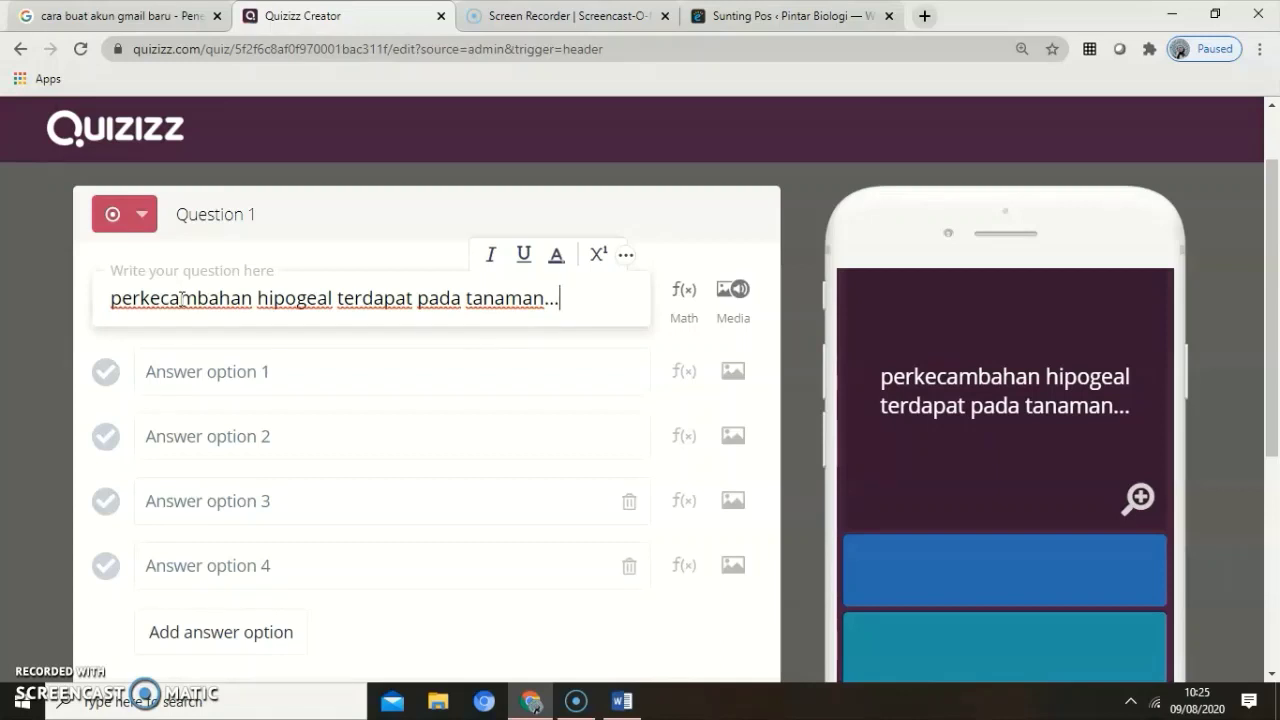
type(".")
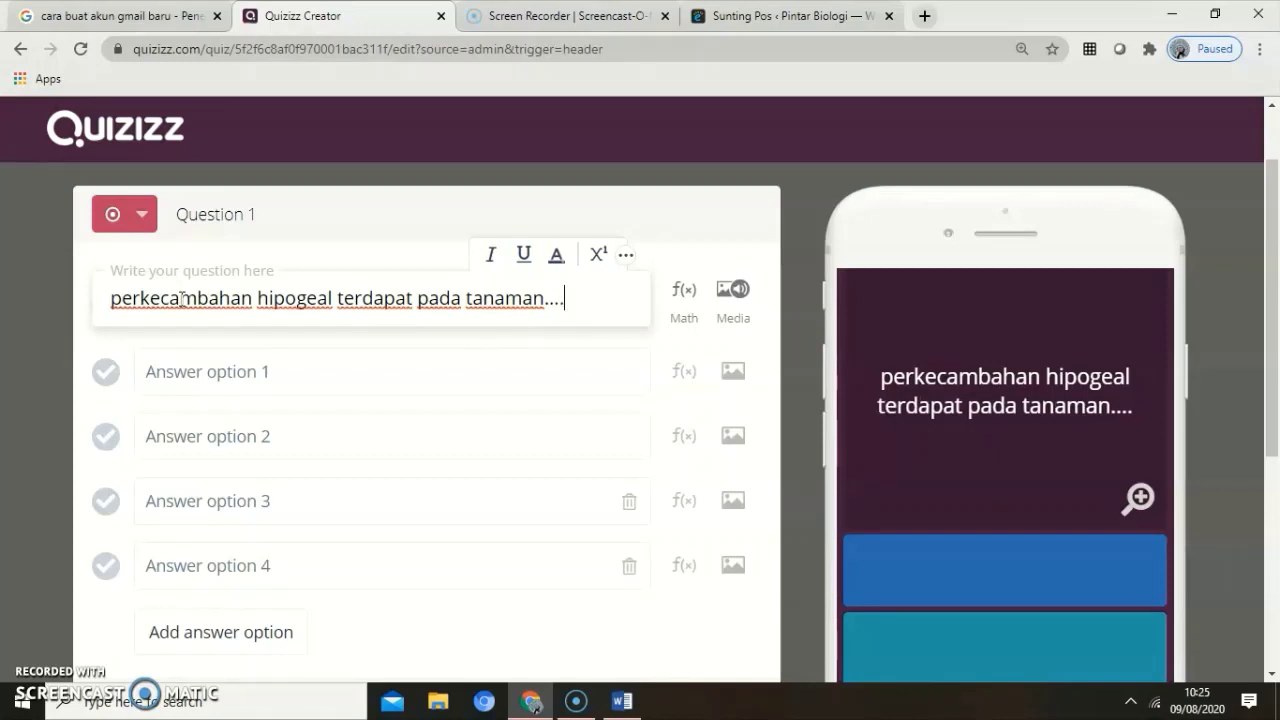
Fill in answer option 1 with "kacang hijau" and answer option 2 with "kacang kedelai"
left_click(245, 378)
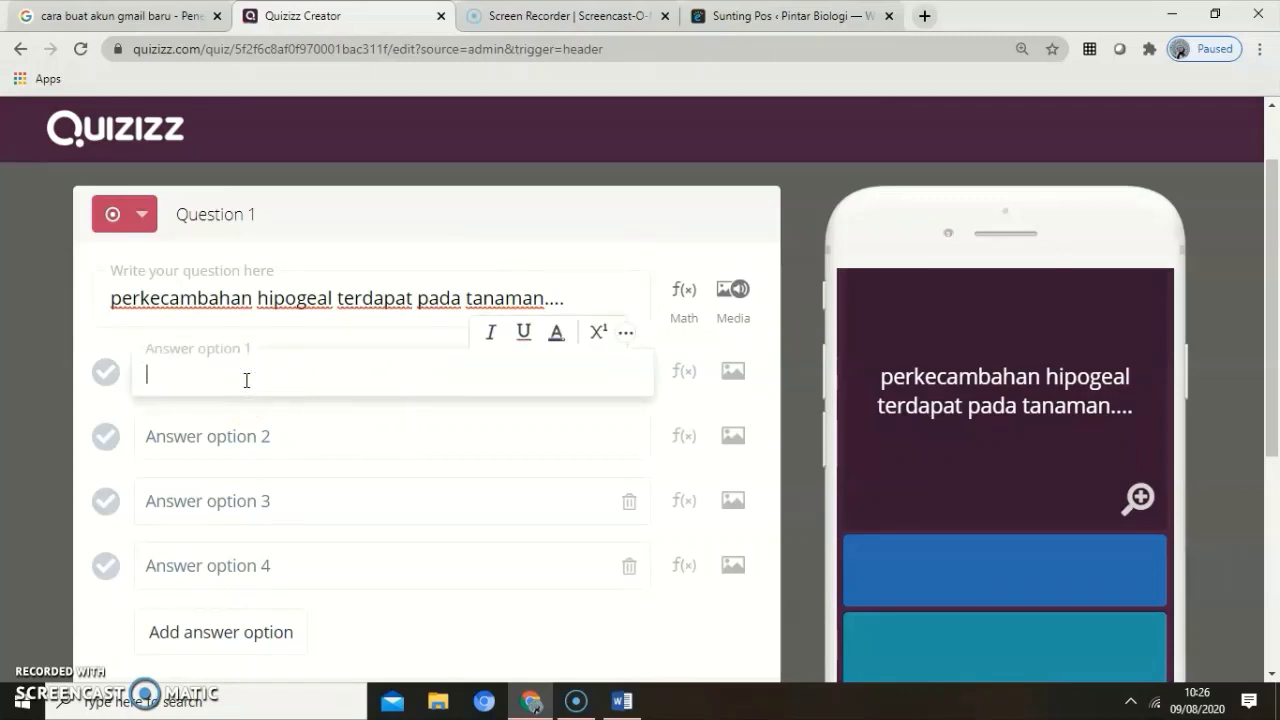
type("kacan")
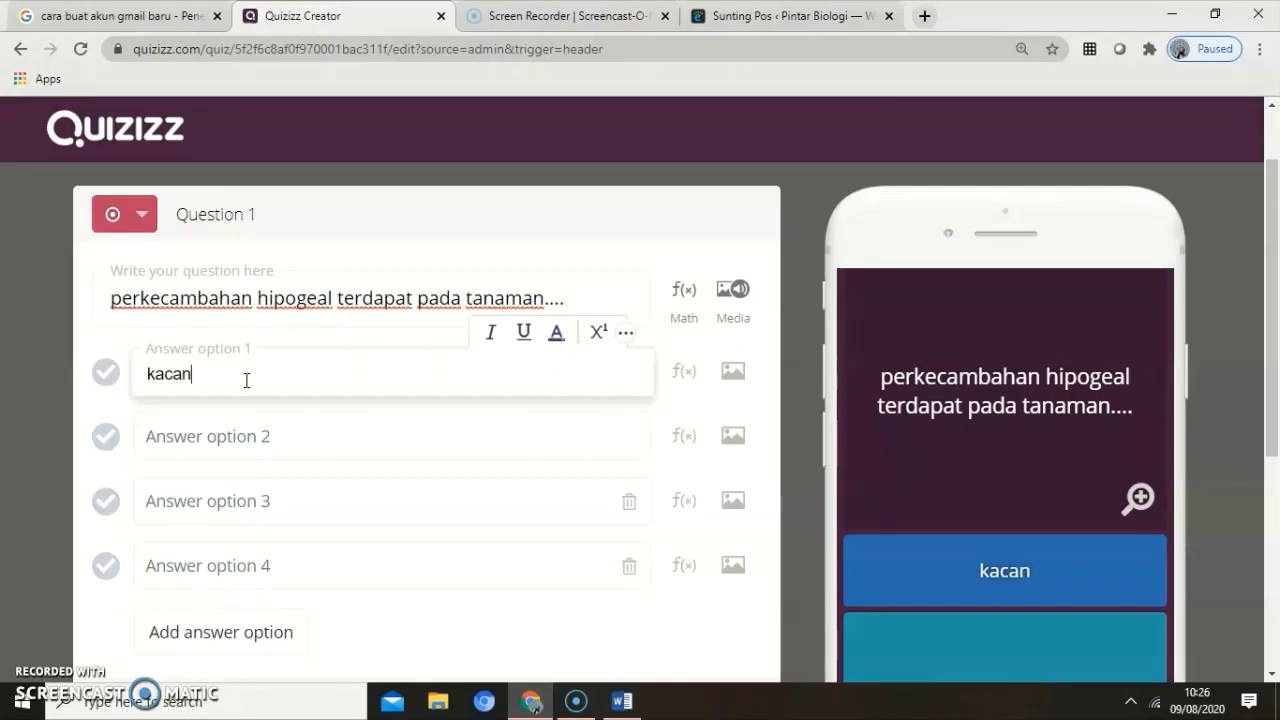
type("g jh")
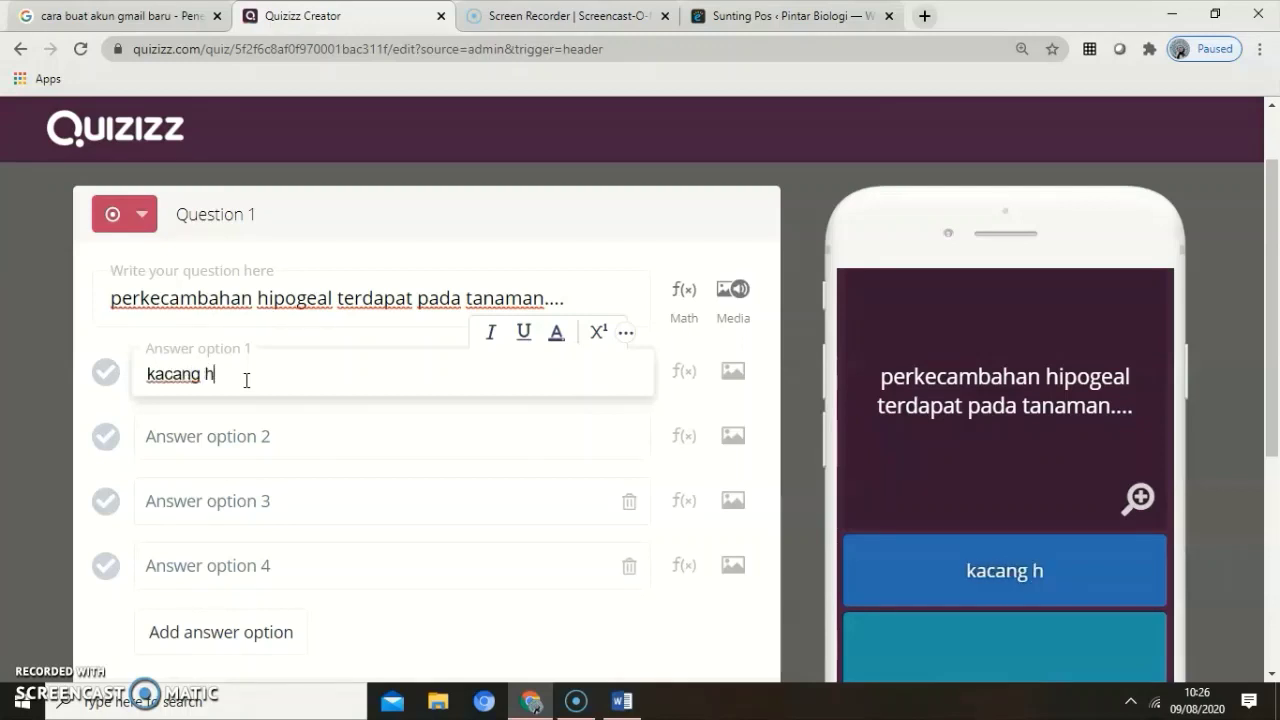
type("ijau")
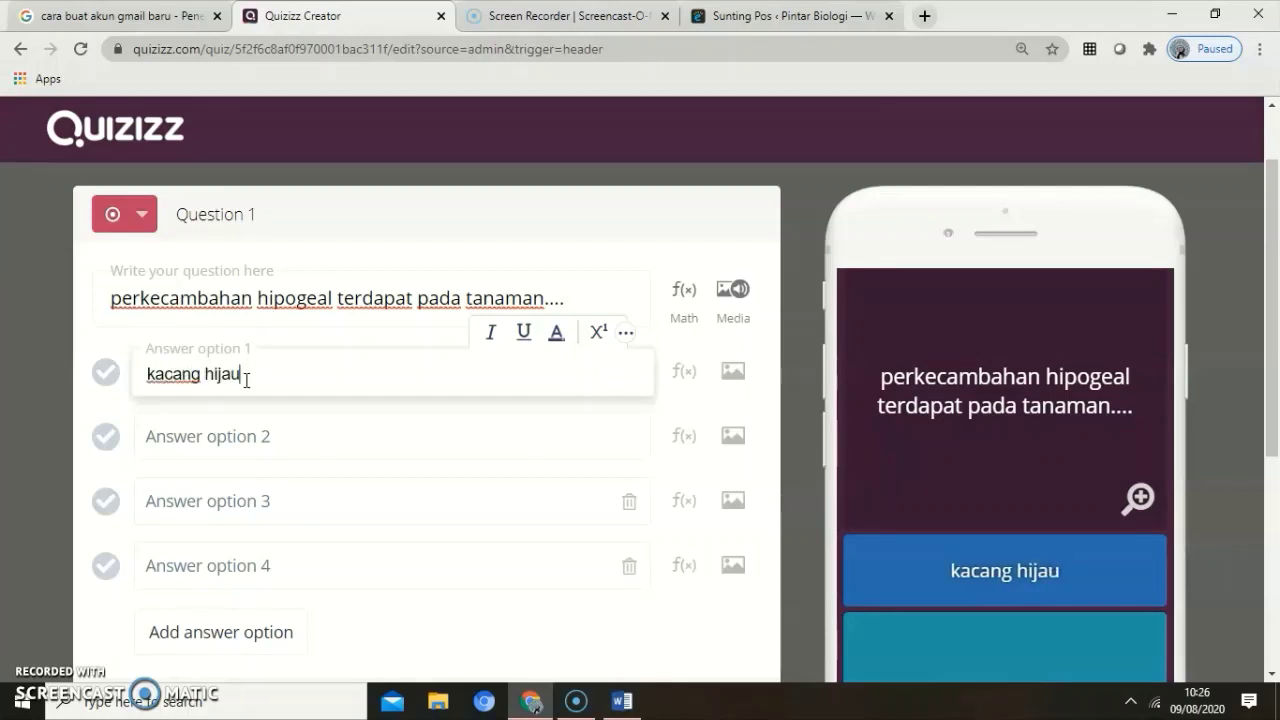
left_click(263, 438)
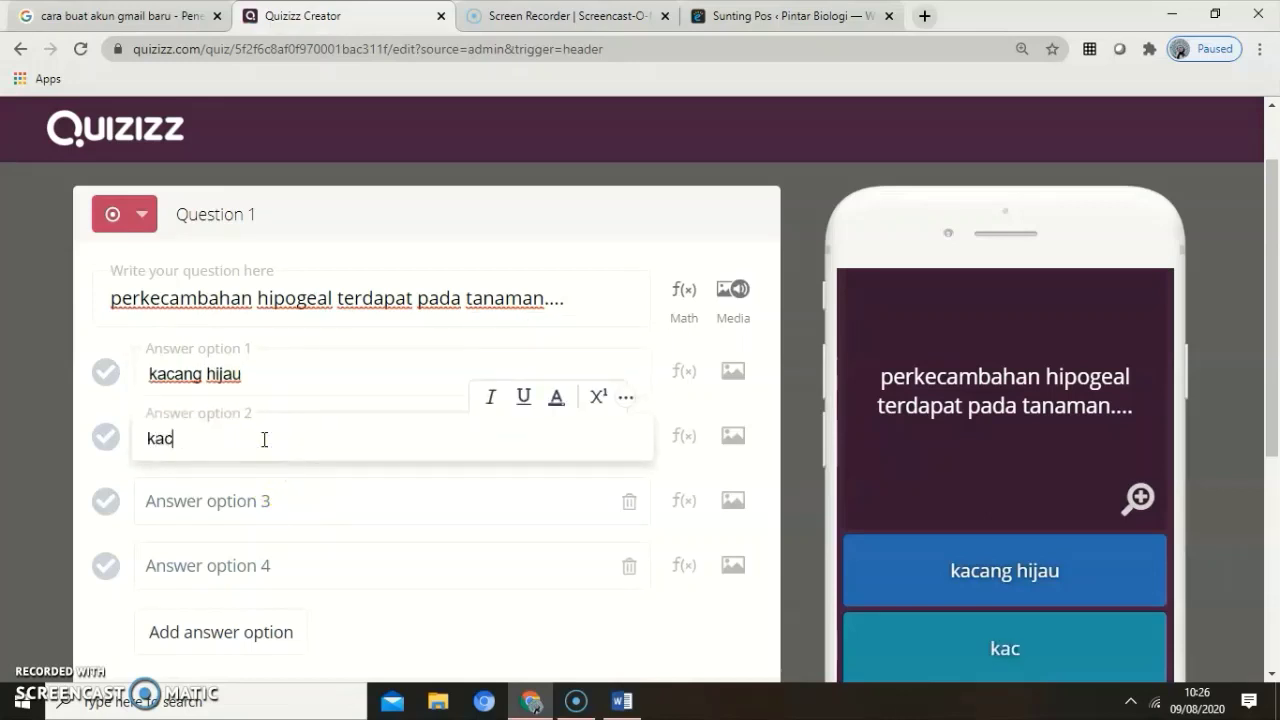
type("kacang kedelai")
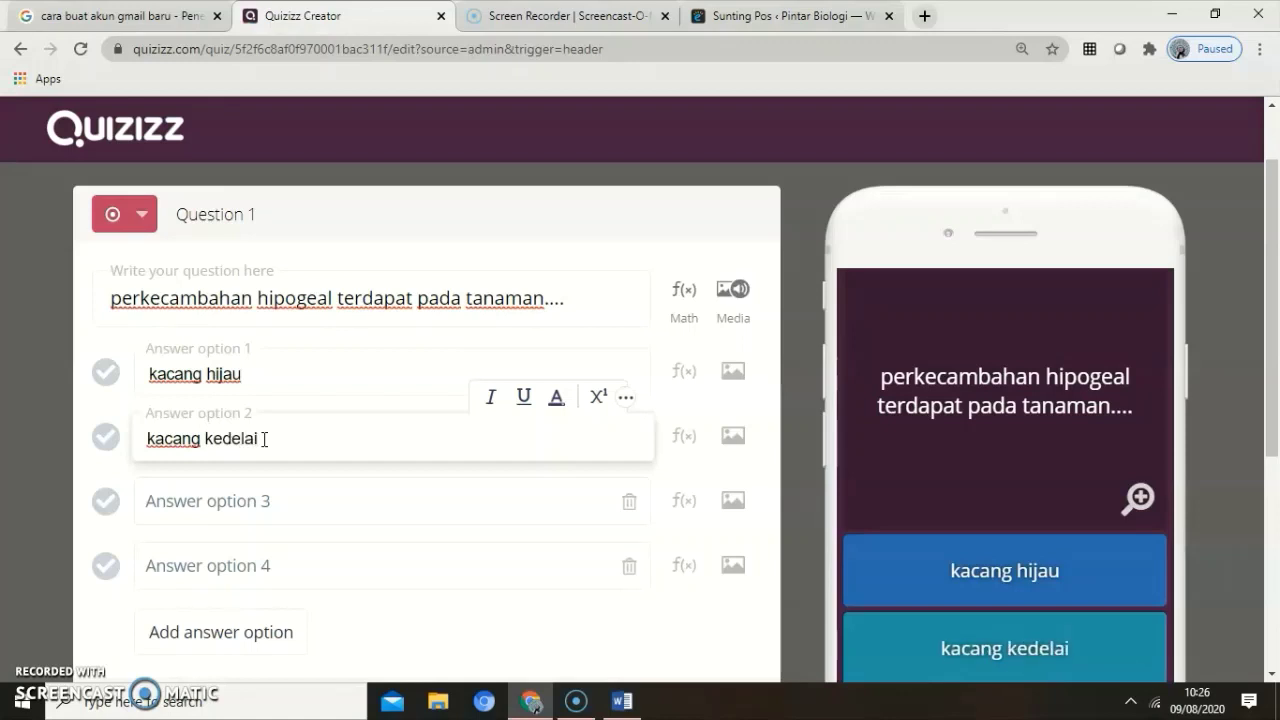
Add a fifth answer option, fill options 3 to 5 with "kacang tolo", "jagung" and "kacang tanah", and mark "jagung" as correct
left_click(239, 488)
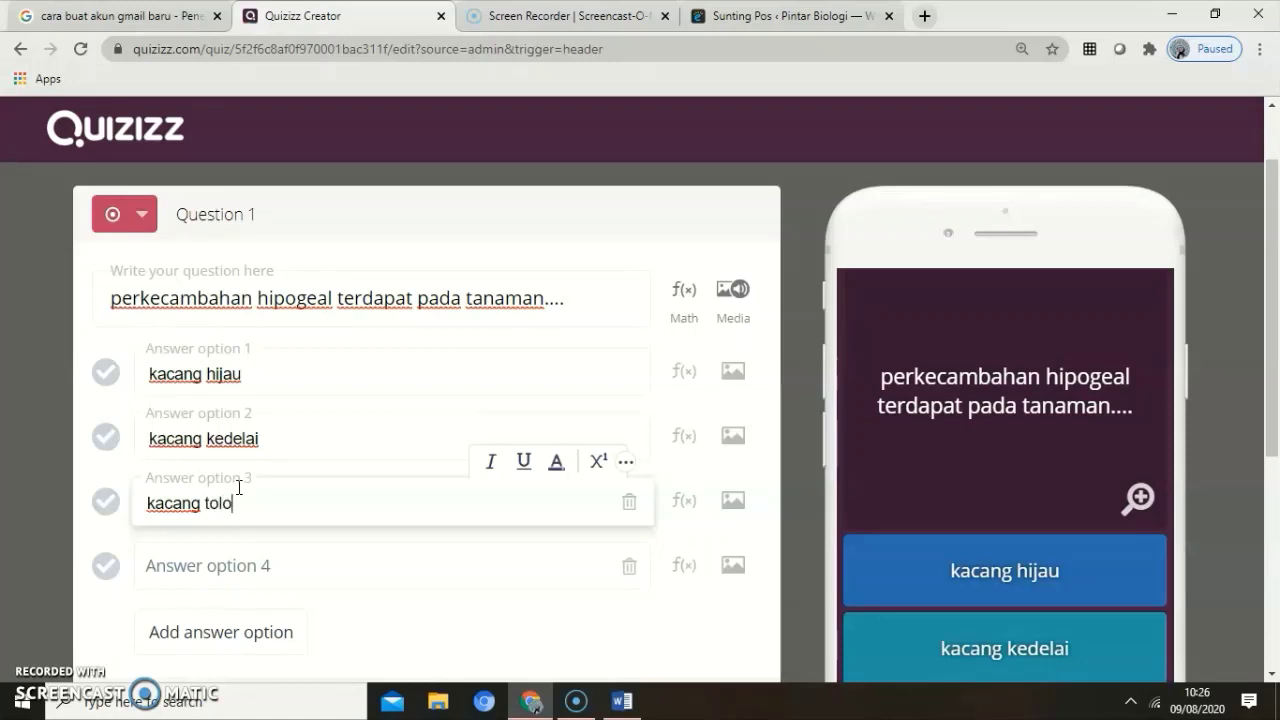
left_click(196, 563)
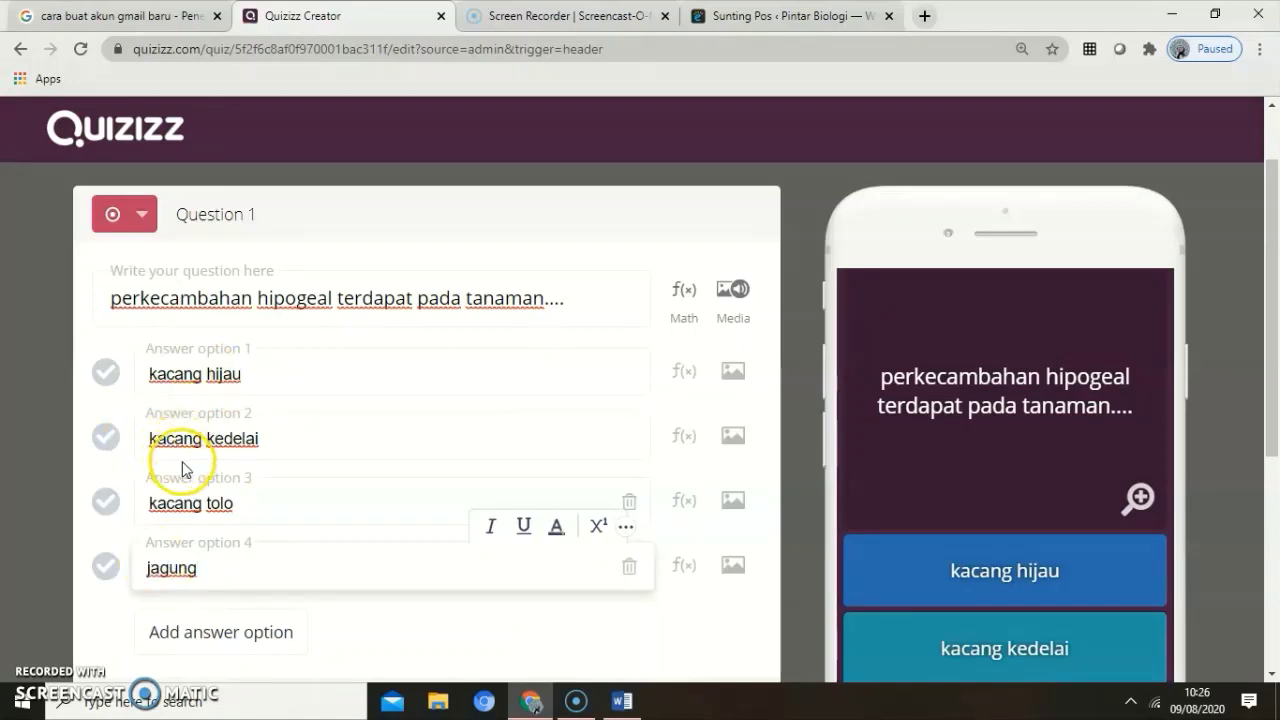
left_click(190, 634)
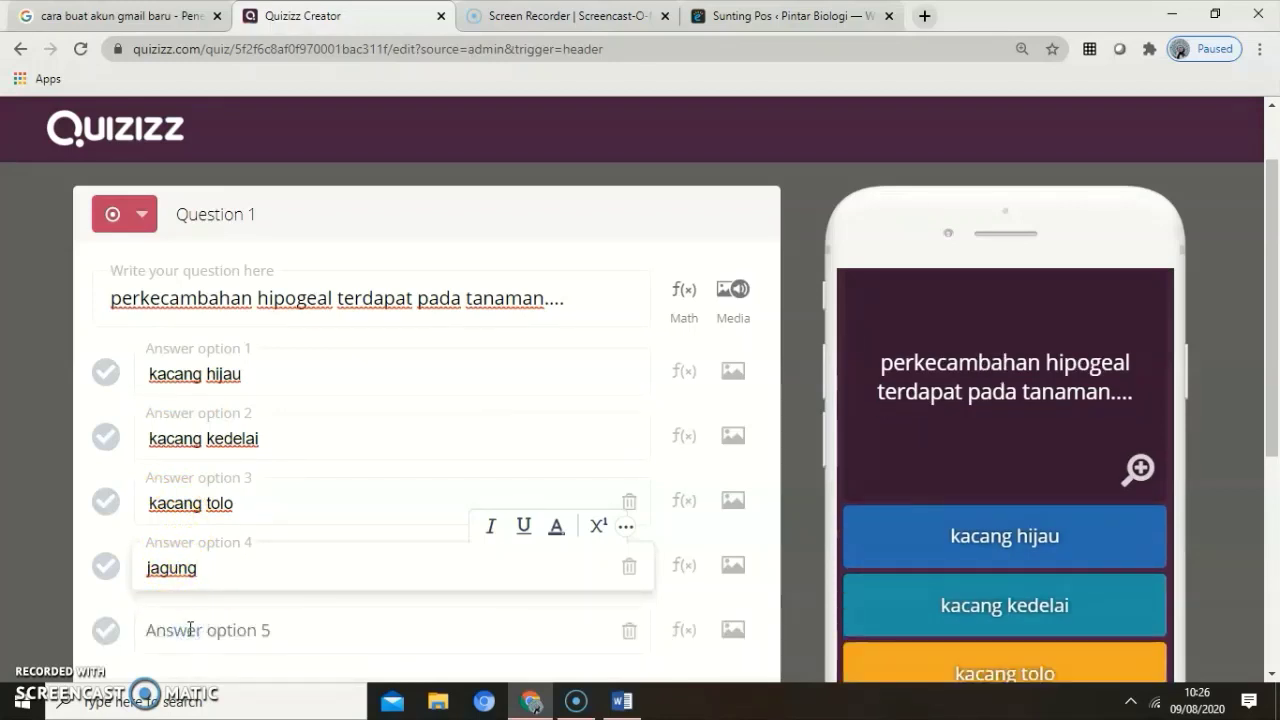
left_click(189, 630)
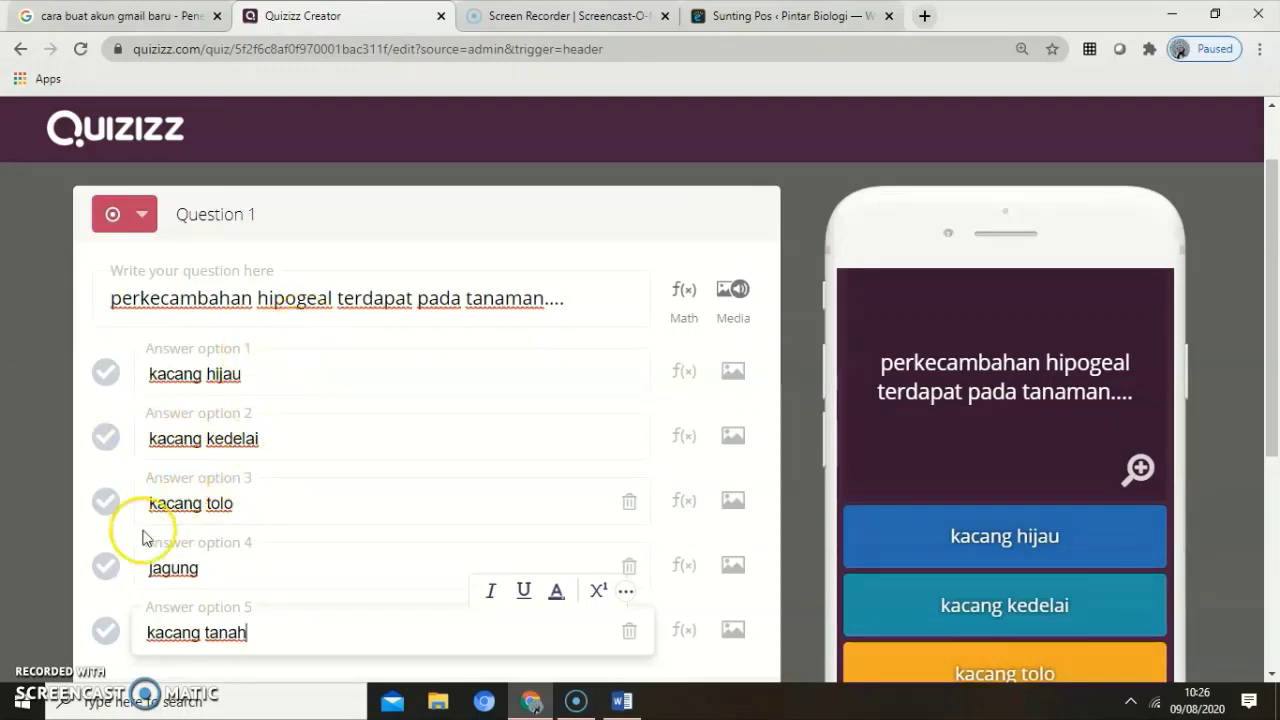
left_click(106, 568)
scroll(318, 550, "down", 2)
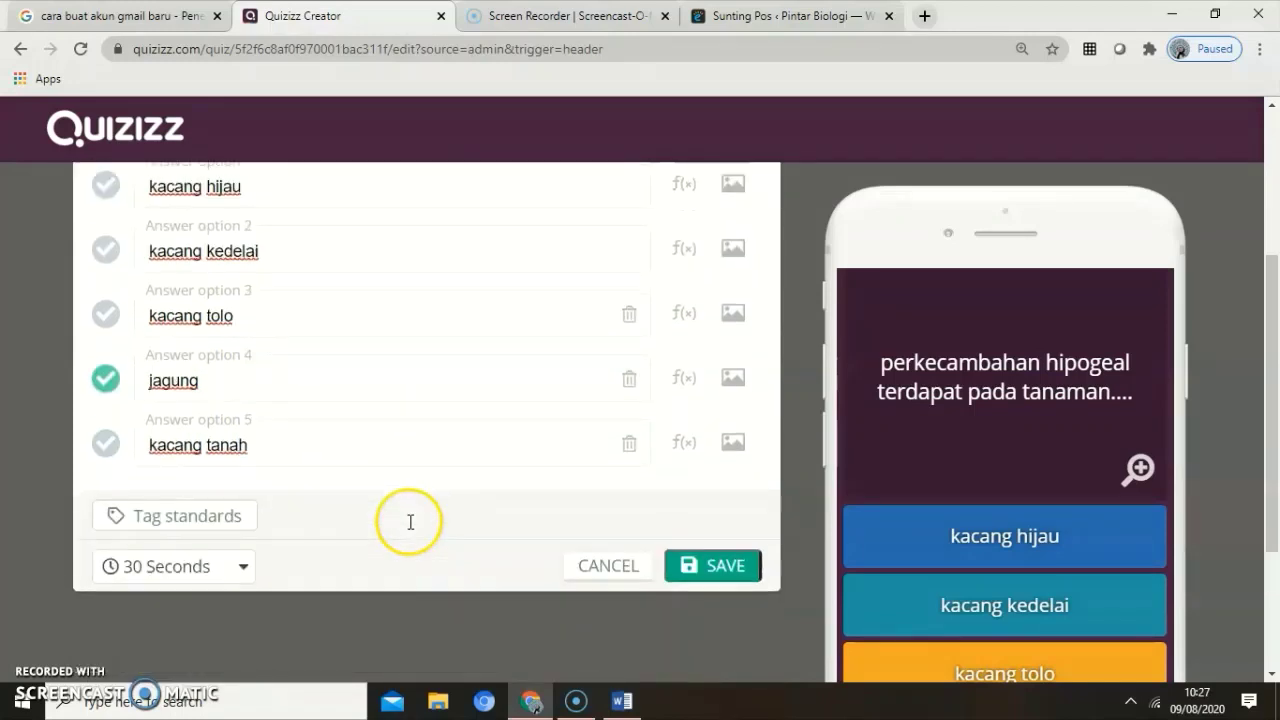
Capitalize the first letter of question 1's text so that it starts with "Perkecambahan"
scroll(300, 540, "up", 3)
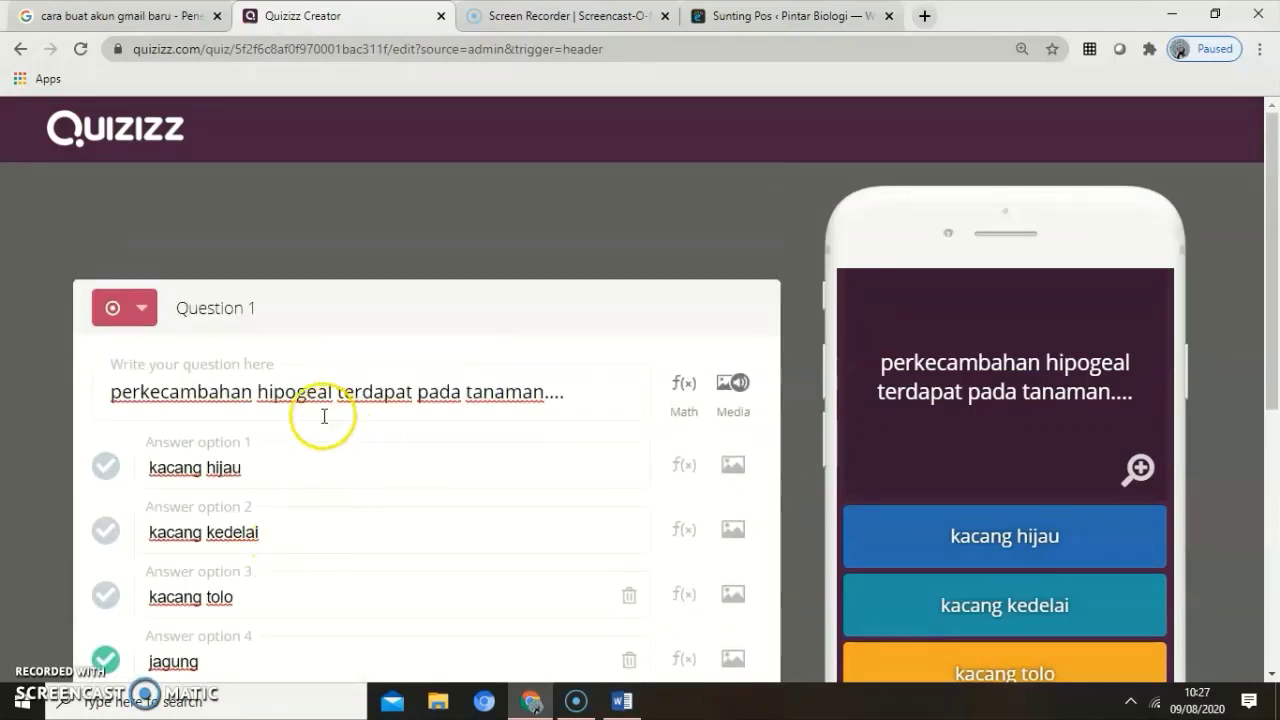
left_click(118, 394)
key("BackSpace")
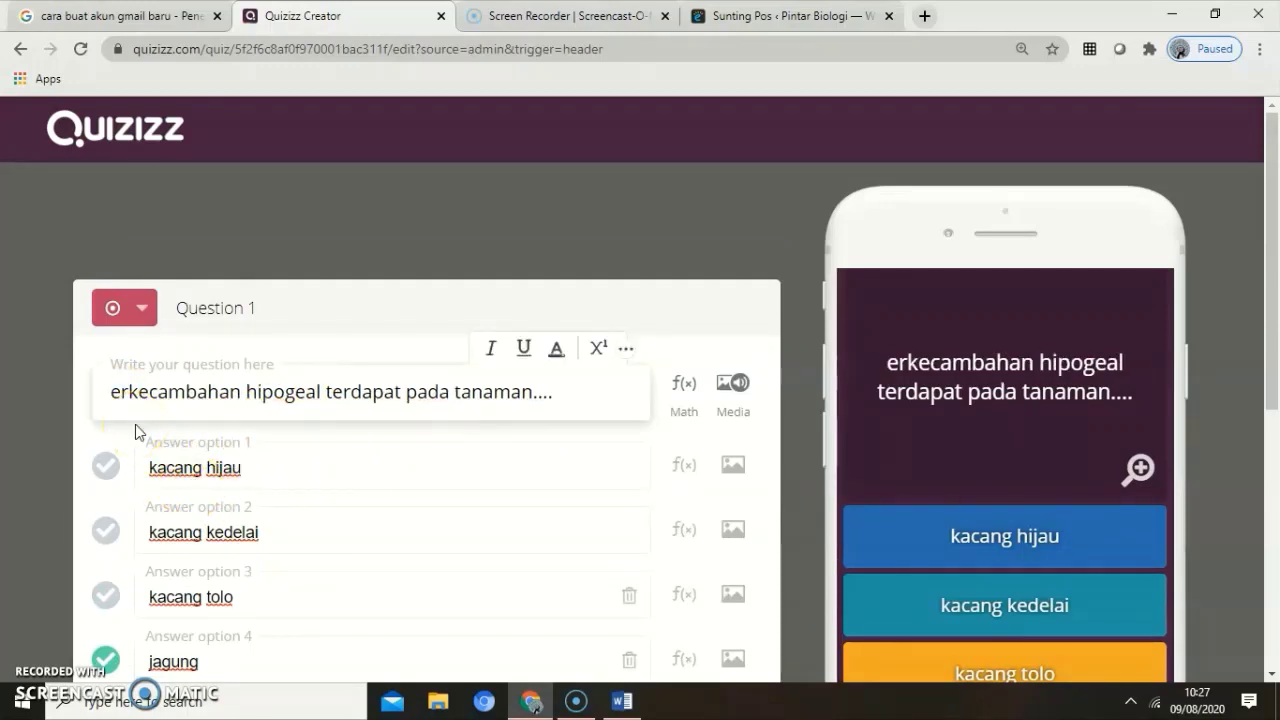
type("P")
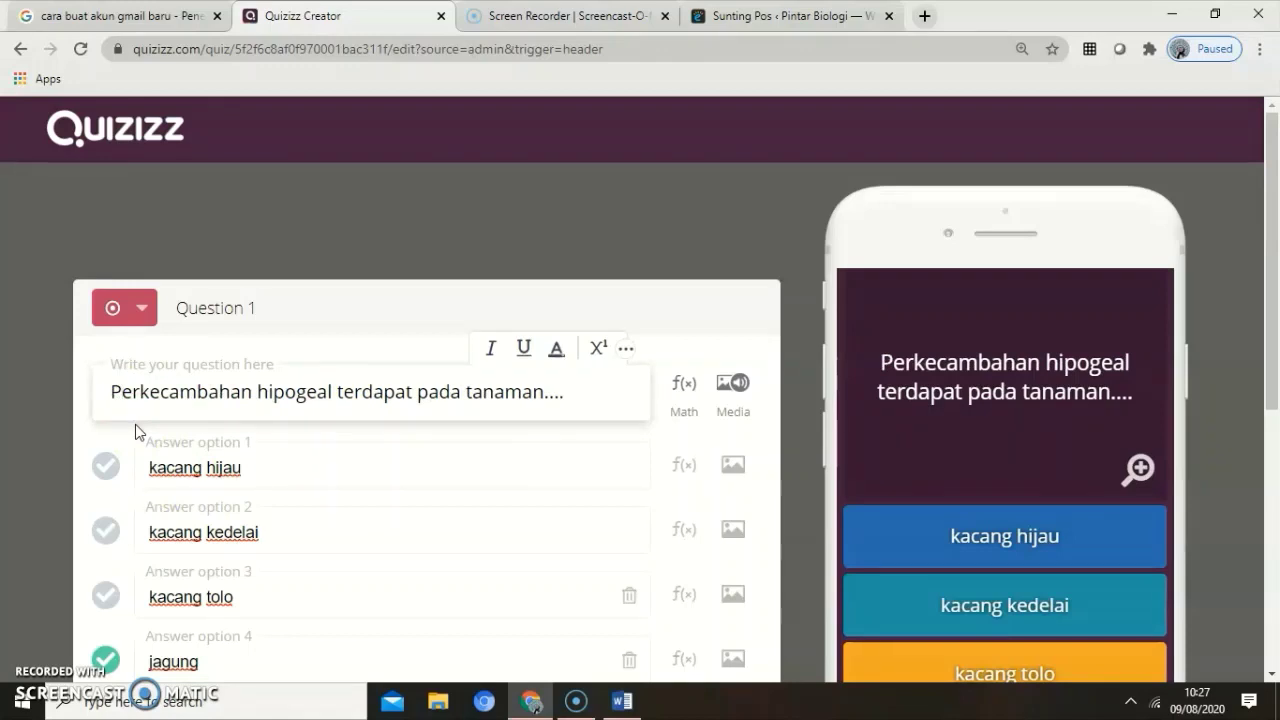
left_click(354, 437)
Set question 1's time limit to 45 seconds and save the question
scroll(354, 445, "down", 4)
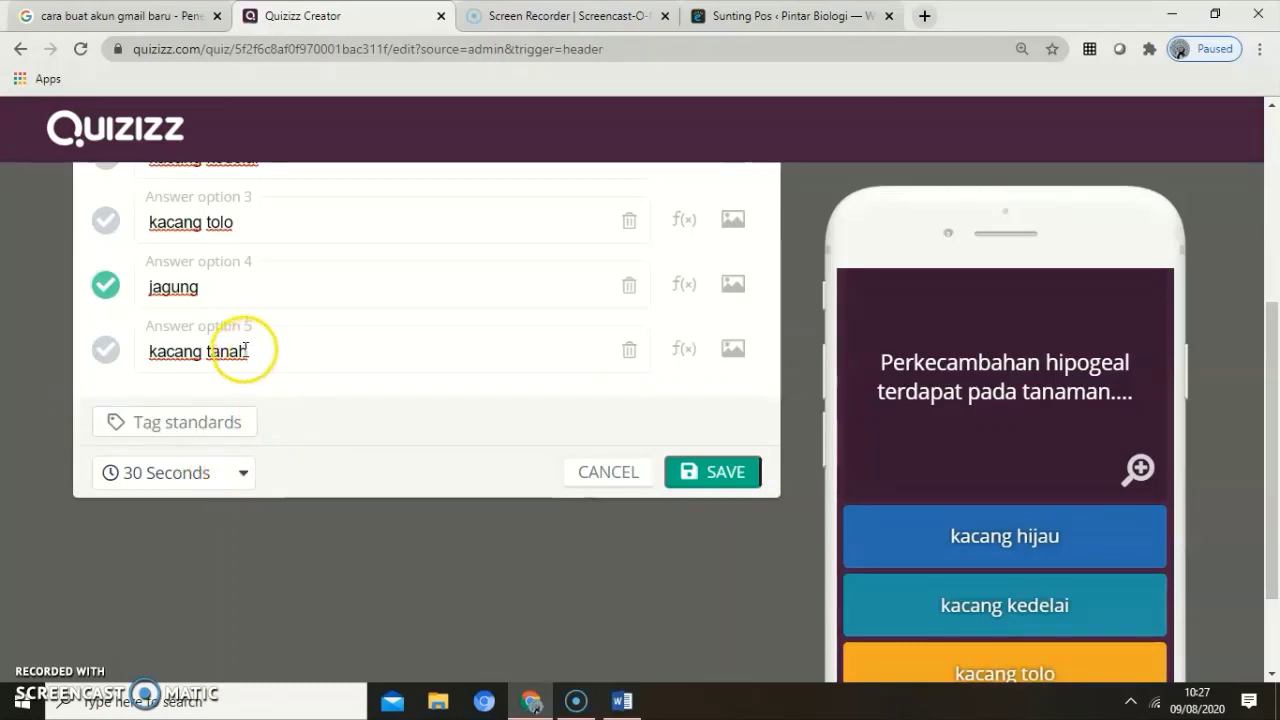
scroll(245, 347, "up", 3)
scroll(244, 365, "down", 2)
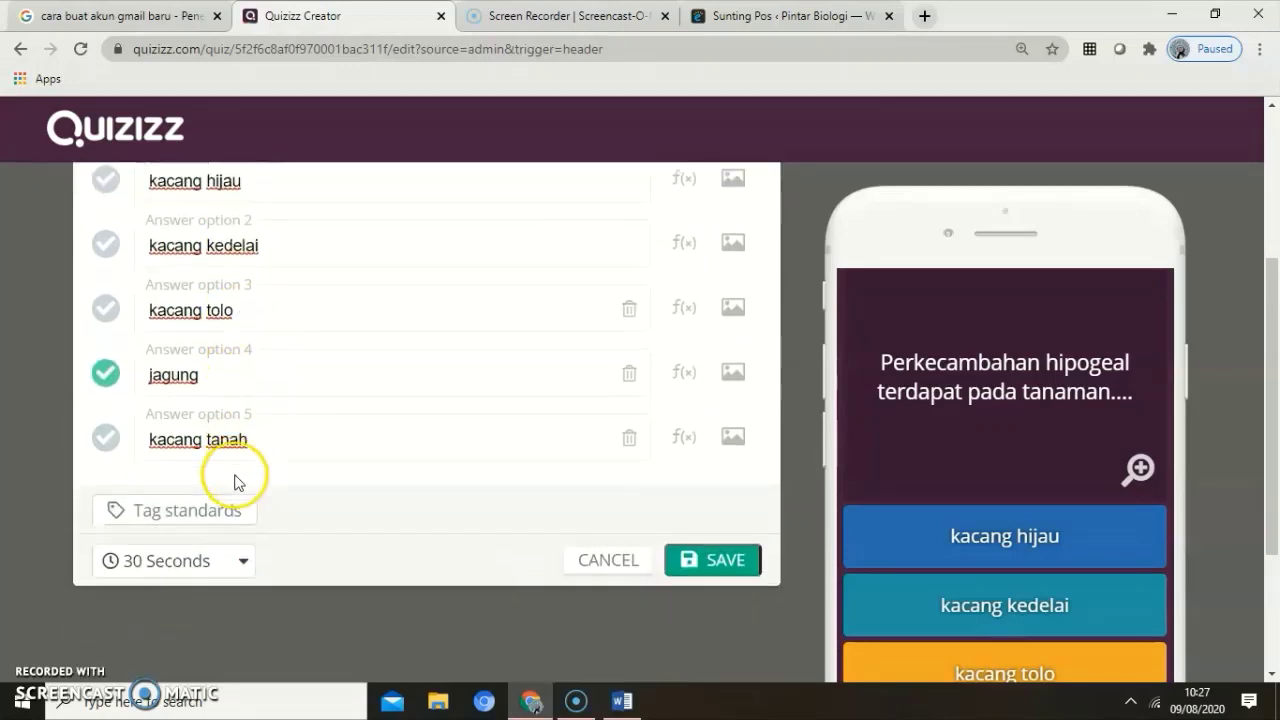
scroll(245, 450, "down", 3)
left_click(240, 345)
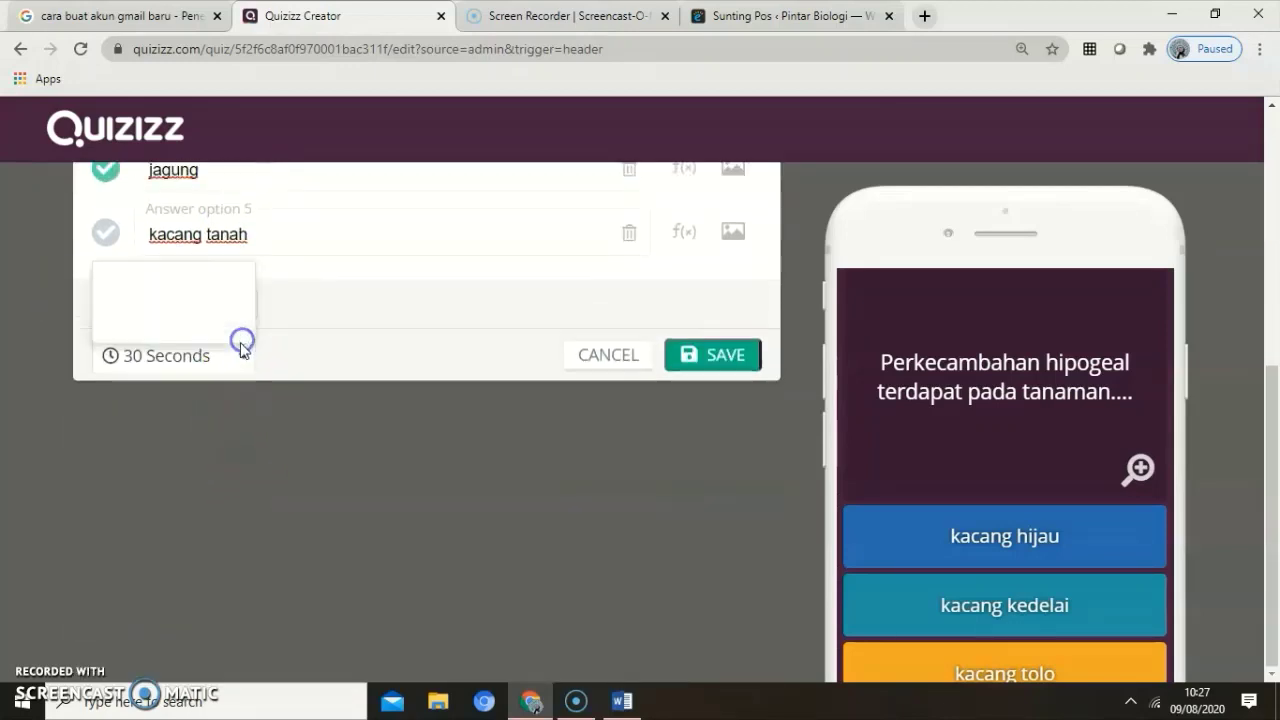
scroll(167, 322, "up", 3)
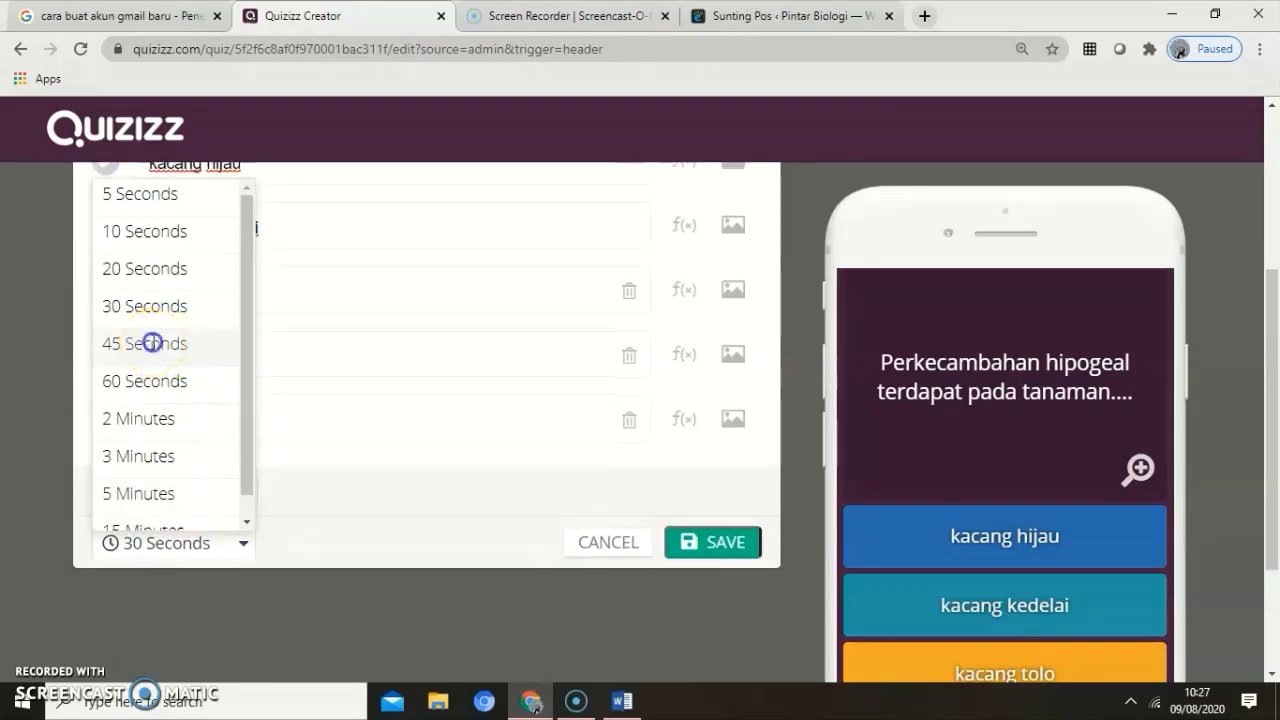
left_click(152, 343)
left_click(710, 542)
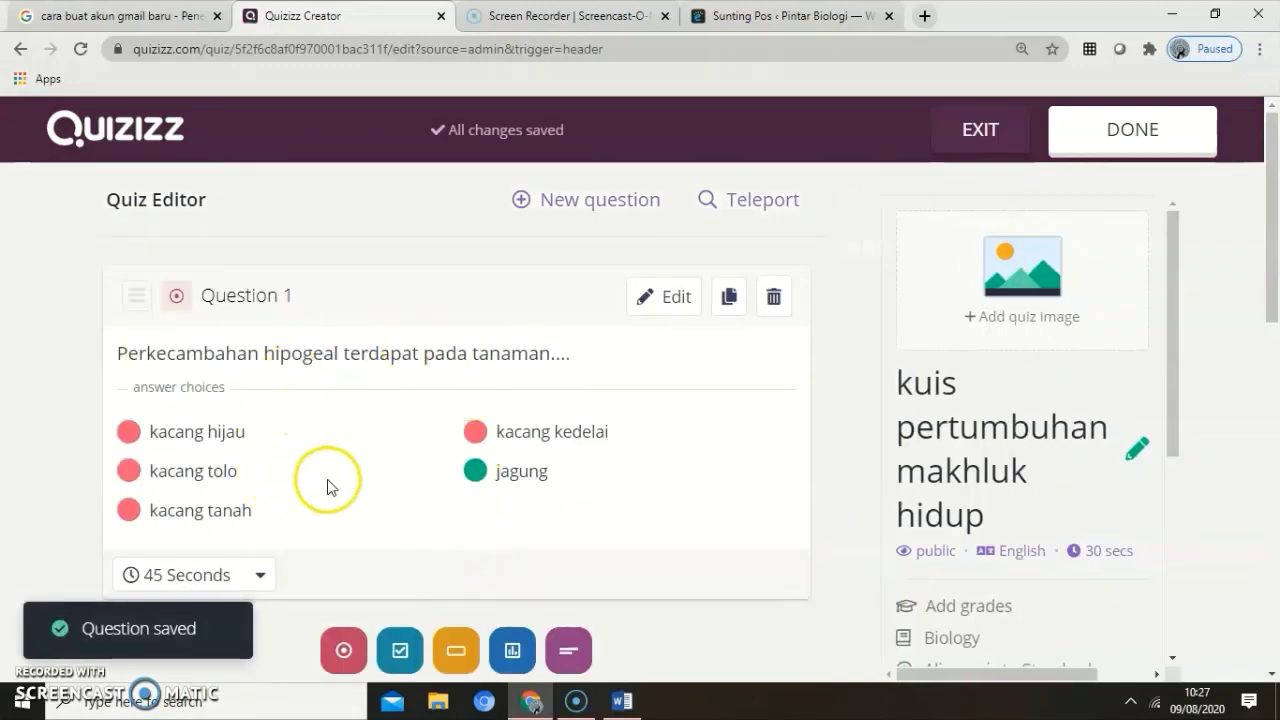
Add a second Multiple Choice question to the quiz and start editing its question text
scroll(357, 440, "down", 1)
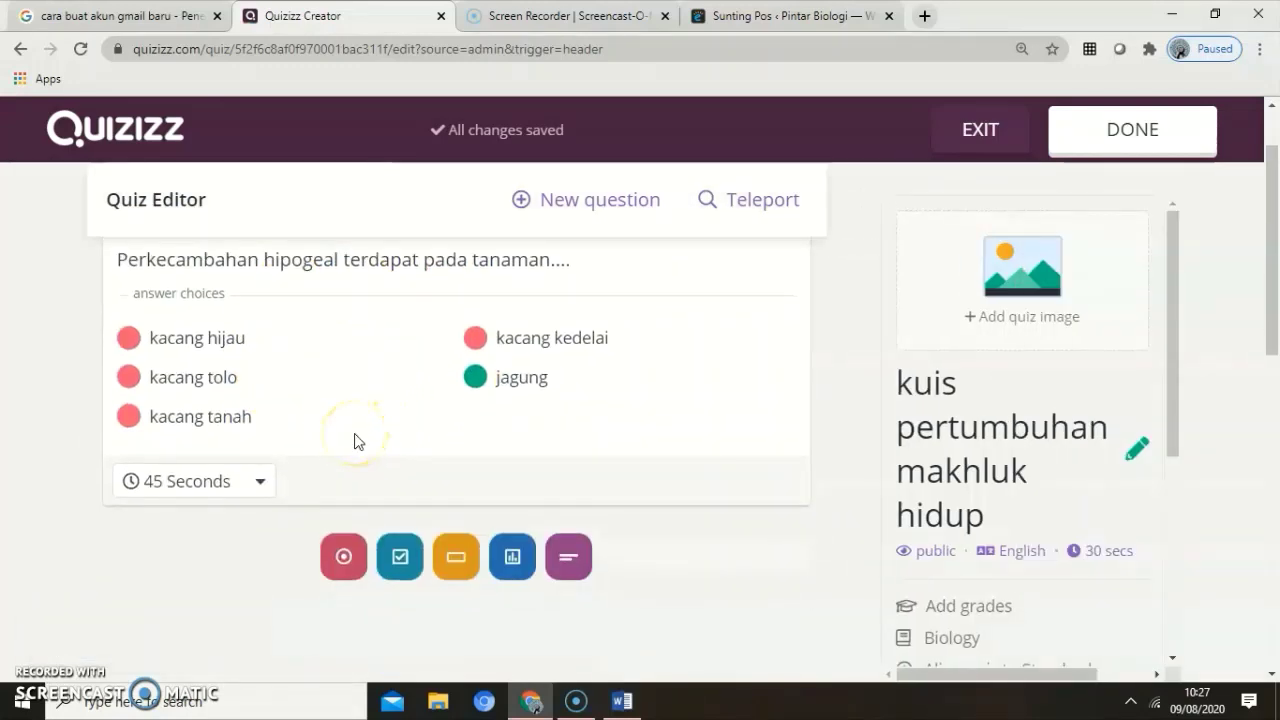
scroll(357, 440, "up", 1)
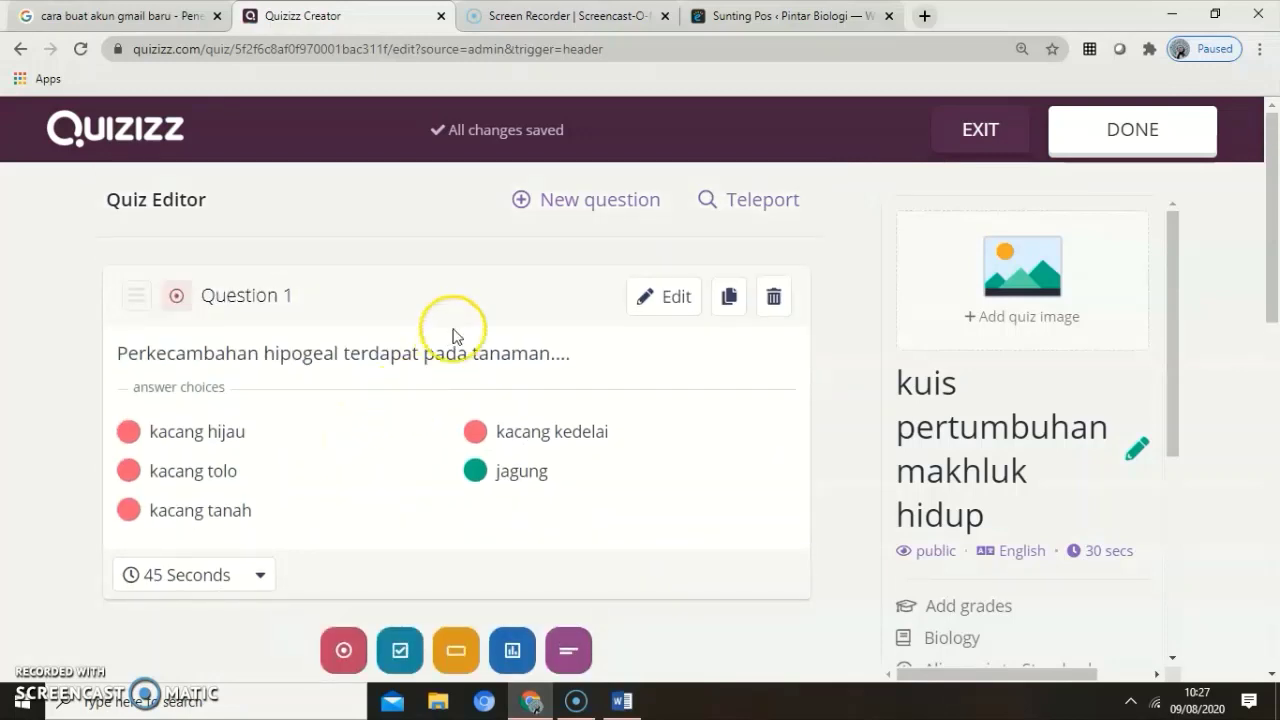
left_click(558, 204)
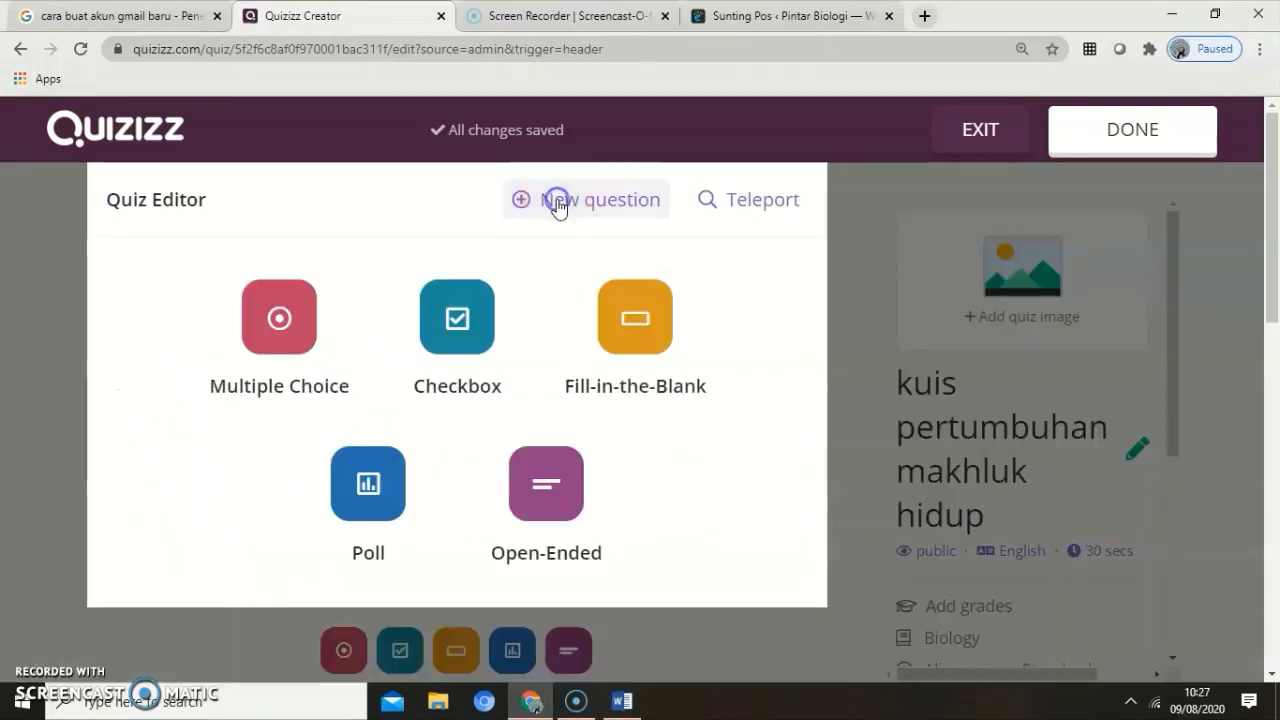
left_click(318, 330)
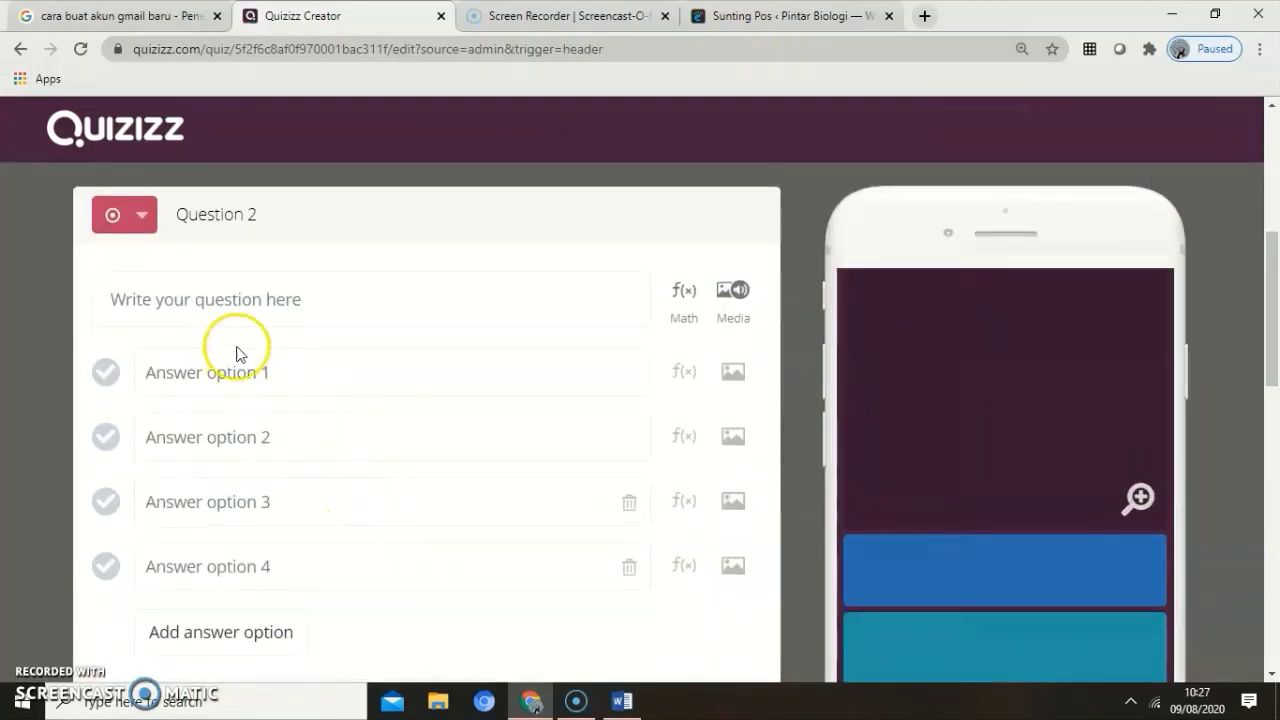
left_click(229, 304)
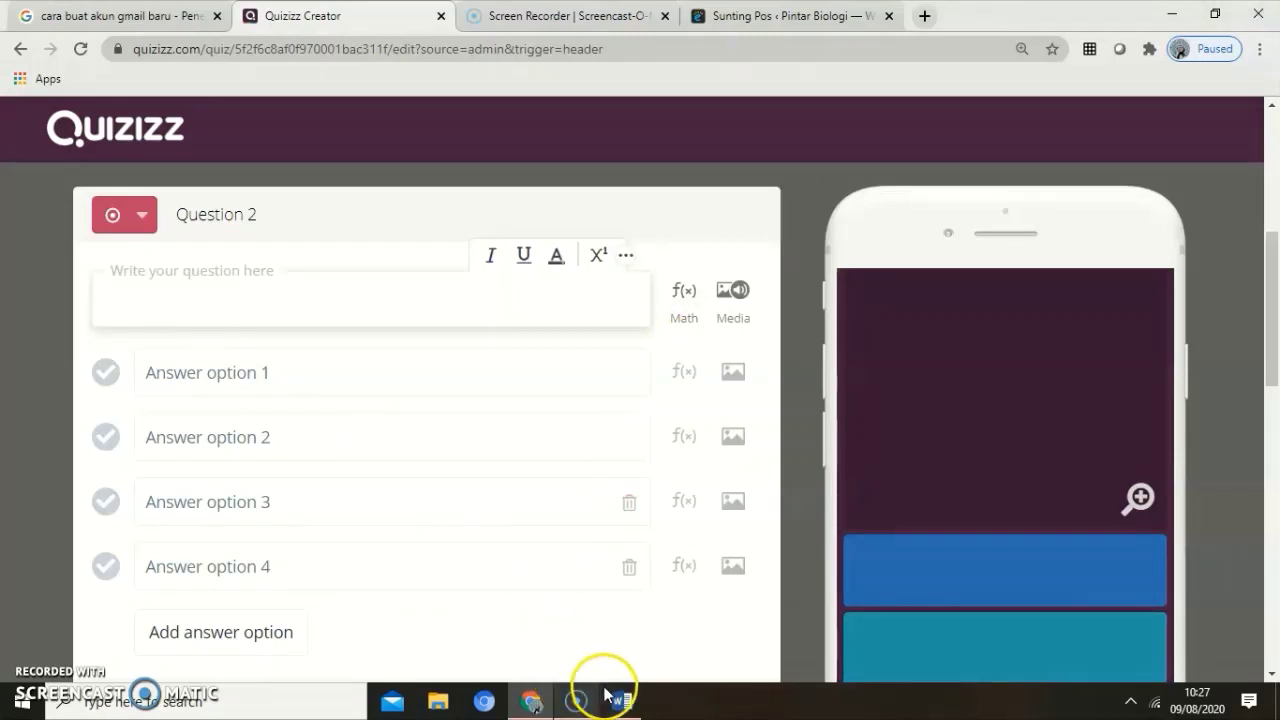
Switch to the Word document "soal pertumbuhan.docx" and look through its questions for one with a germination picture
mouse_move(618, 706)
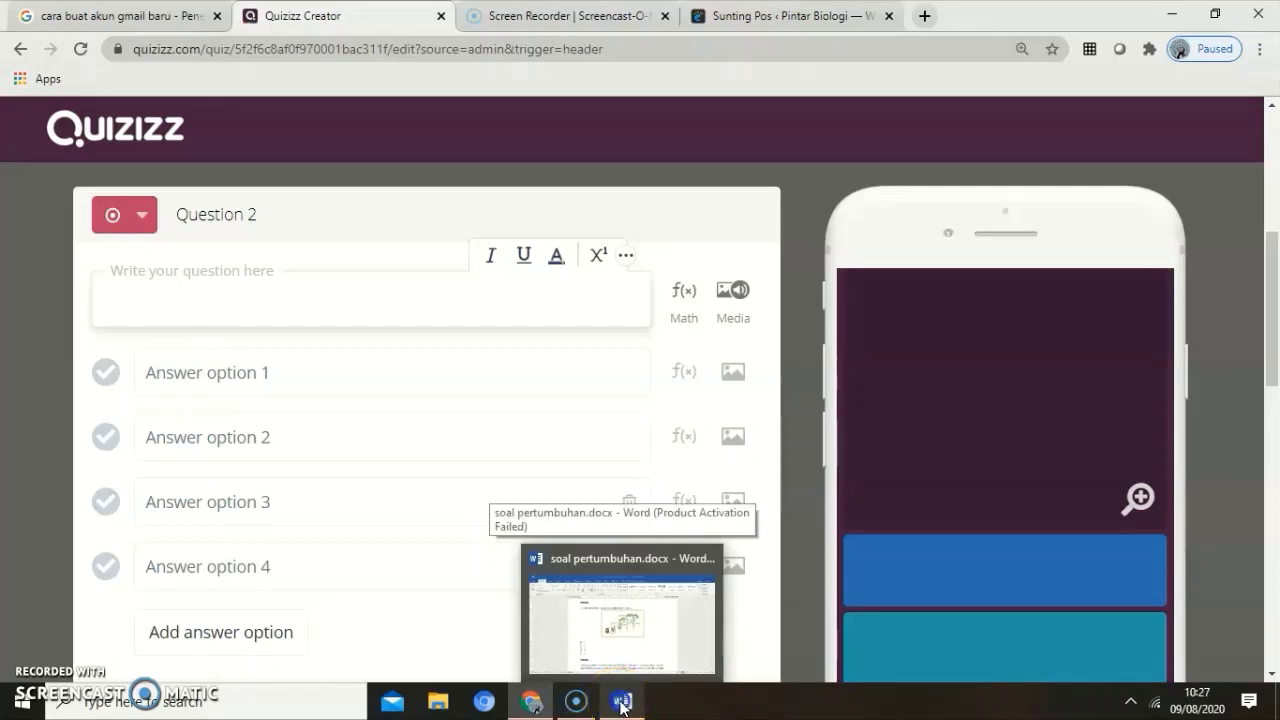
left_click(620, 706)
scroll(603, 476, "up", 5)
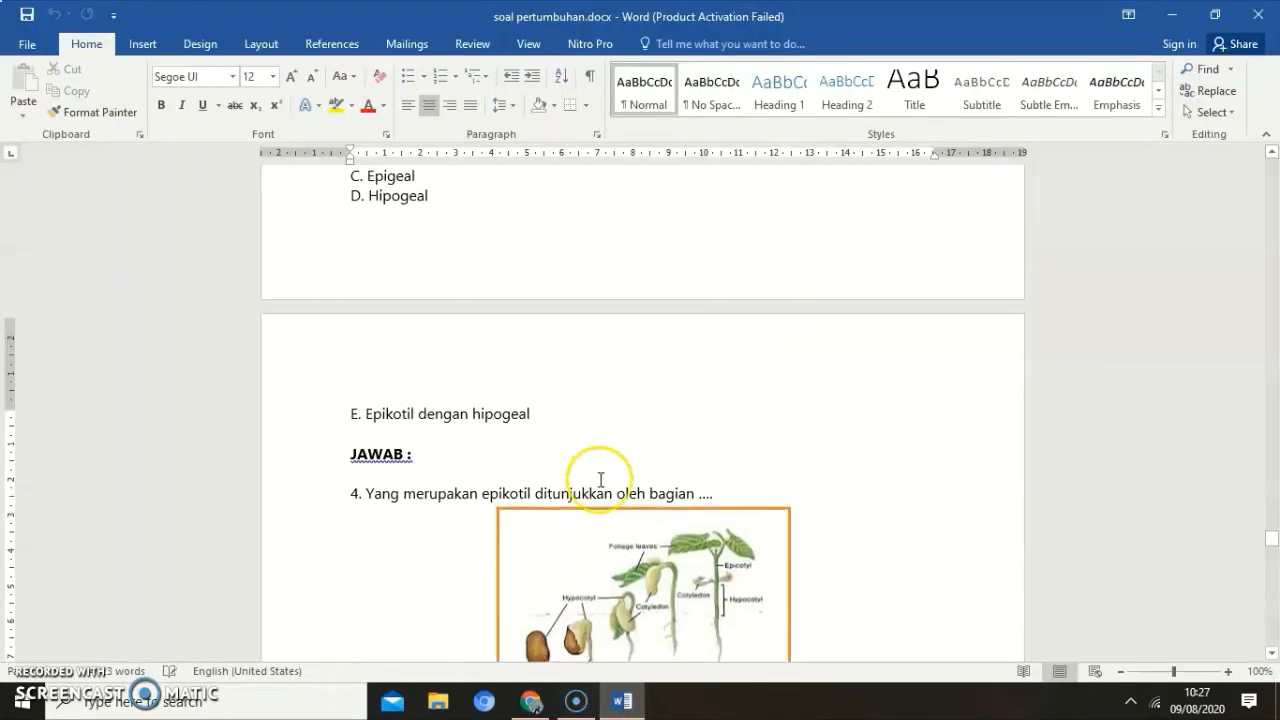
scroll(600, 479, "up", 12)
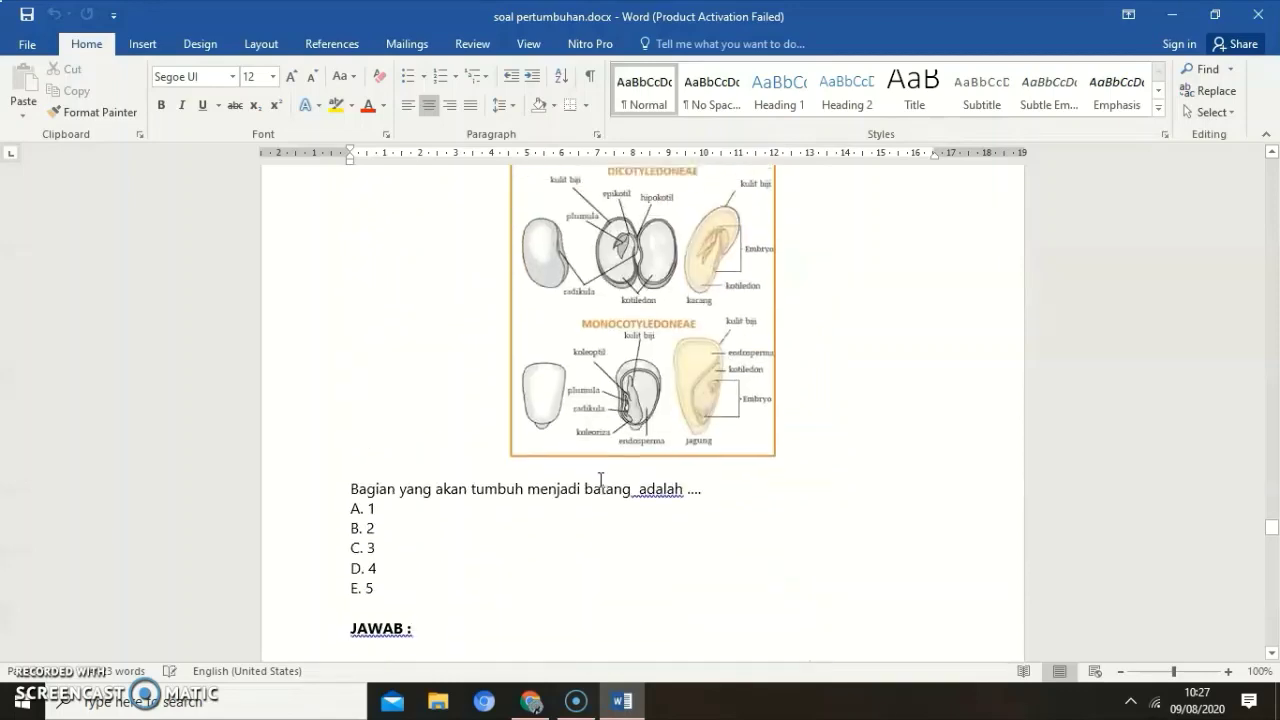
scroll(600, 479, "down", 15)
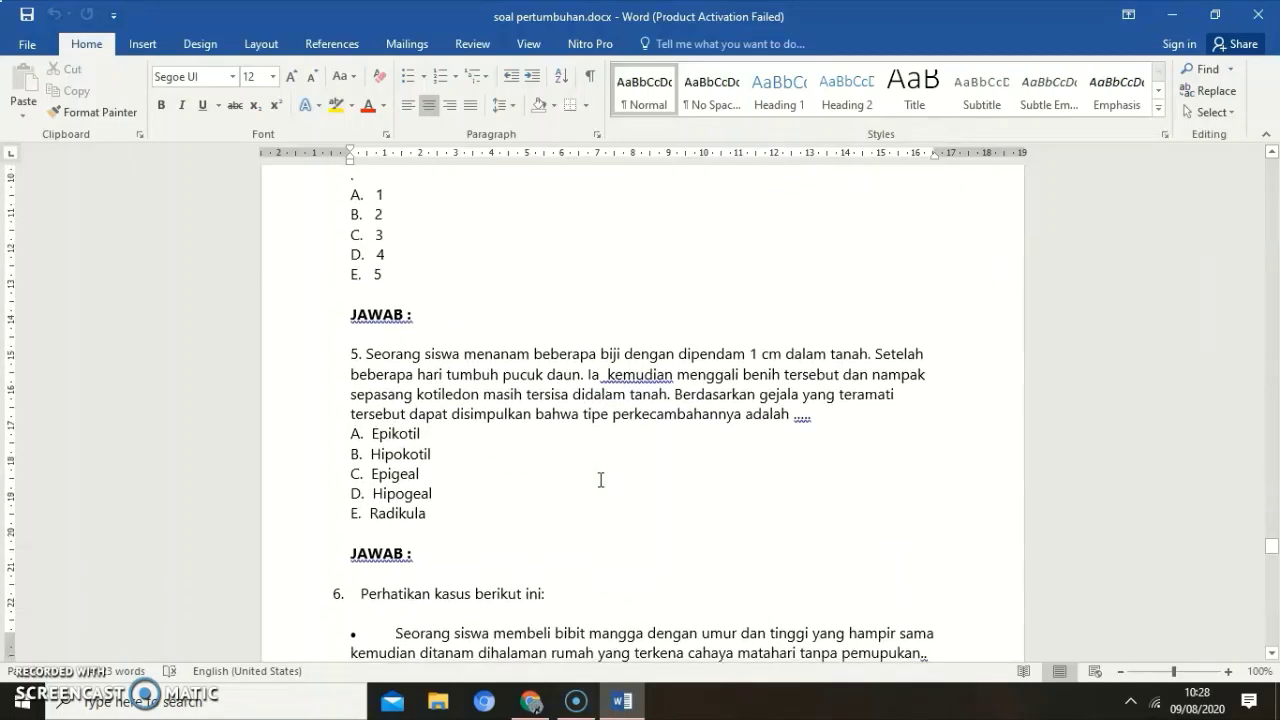
scroll(600, 480, "down", 2)
scroll(600, 479, "down", 8)
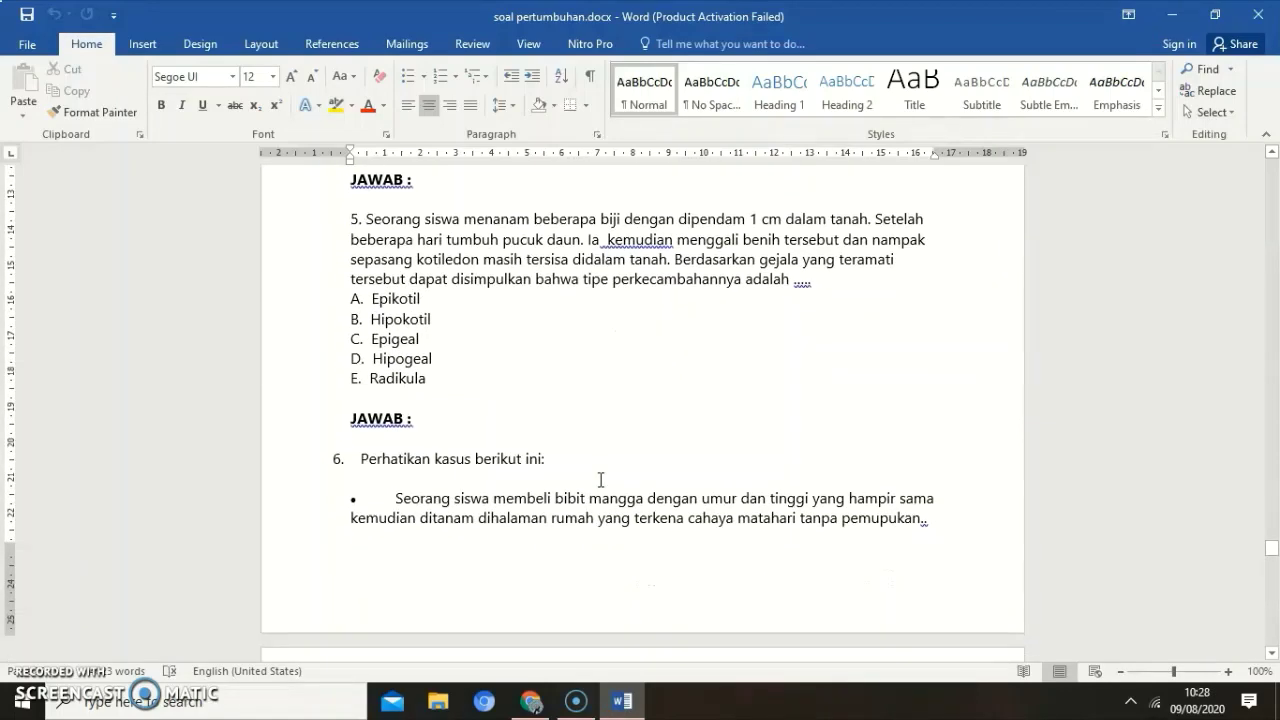
scroll(600, 479, "down", 20)
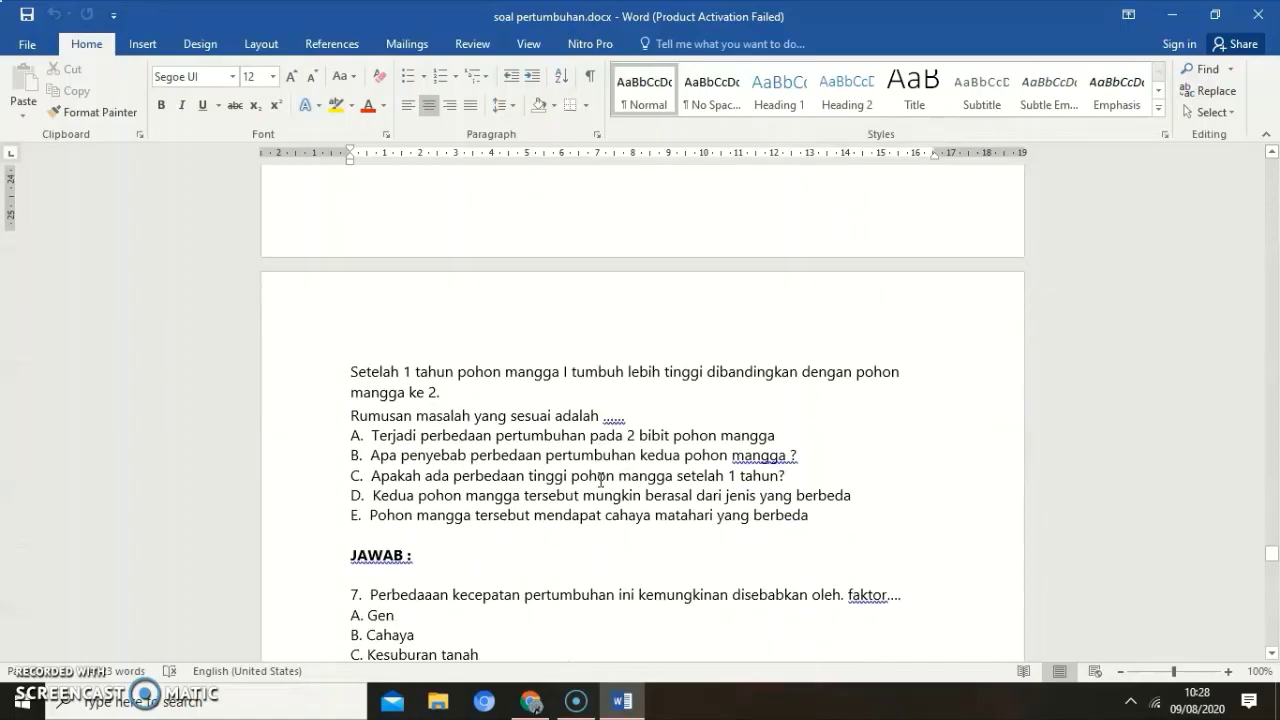
scroll(600, 481, "down", 20)
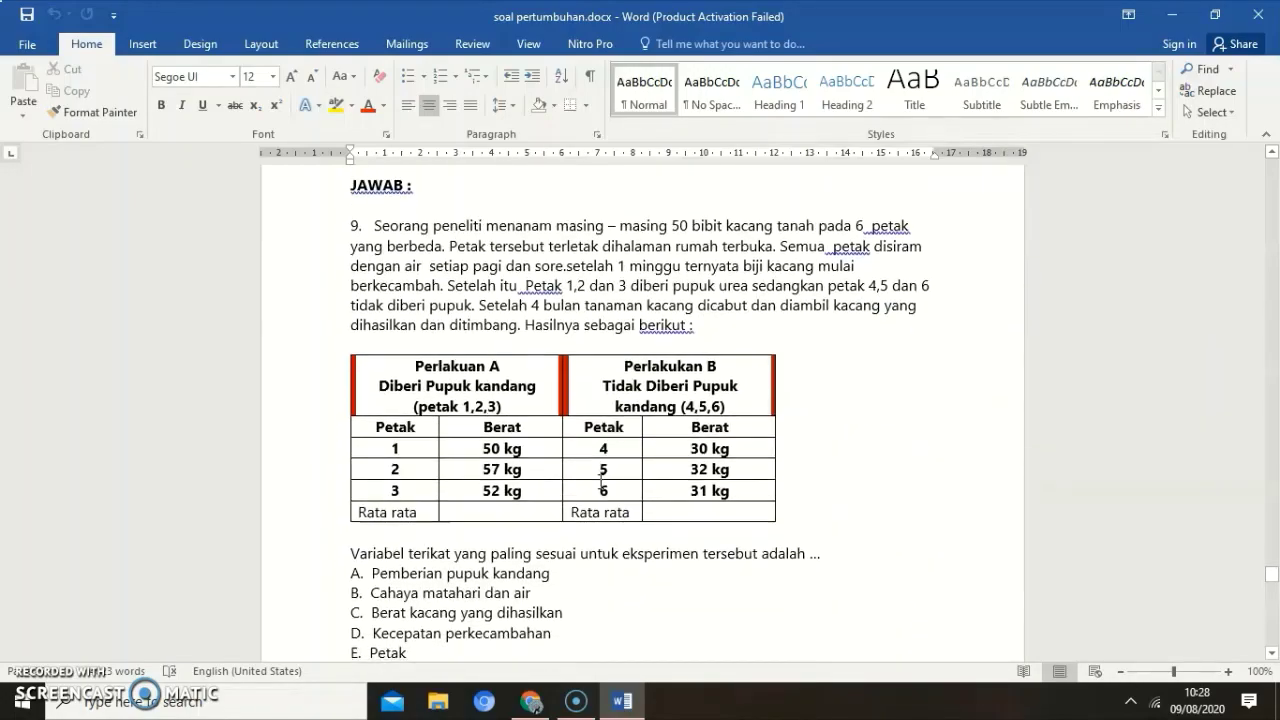
left_click(621, 457)
scroll(621, 457, "down", 20)
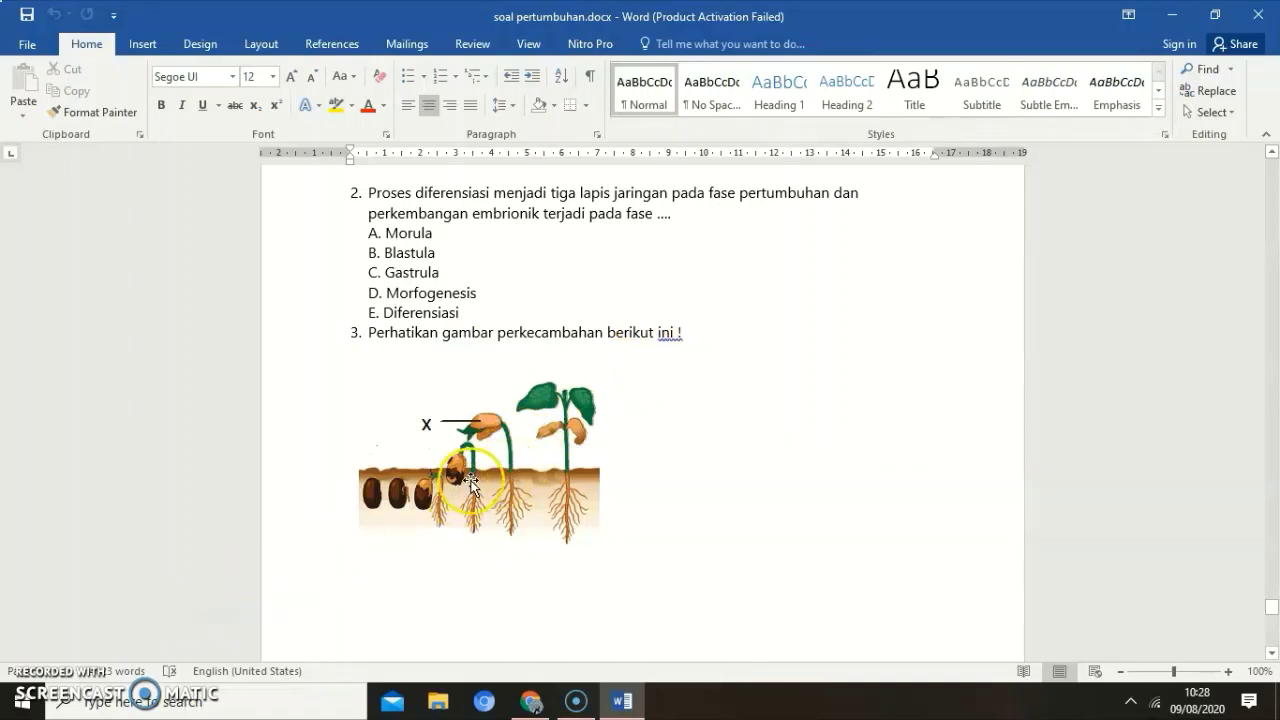
scroll(472, 481, "down", 2)
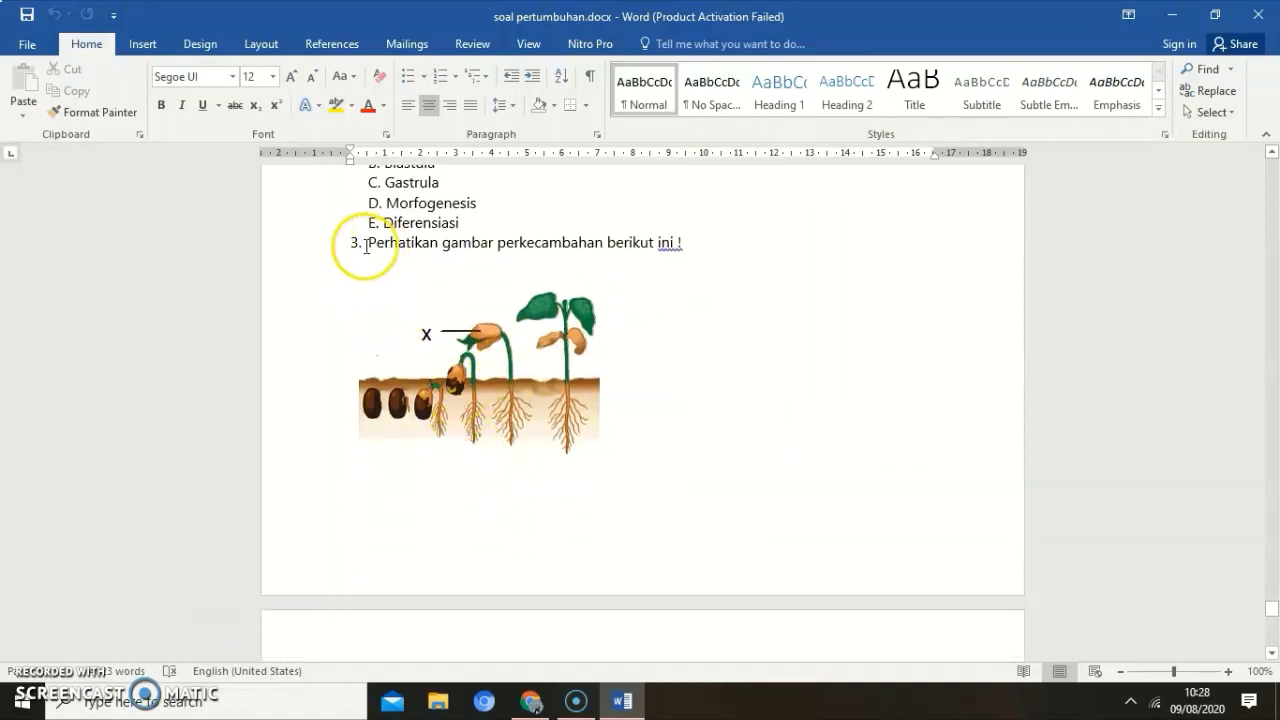
Copy the sentence "Perhatikan gambar perkecambahan berikut ini !" from item 3 above the germination picture
left_click_drag(366, 242, 669, 254)
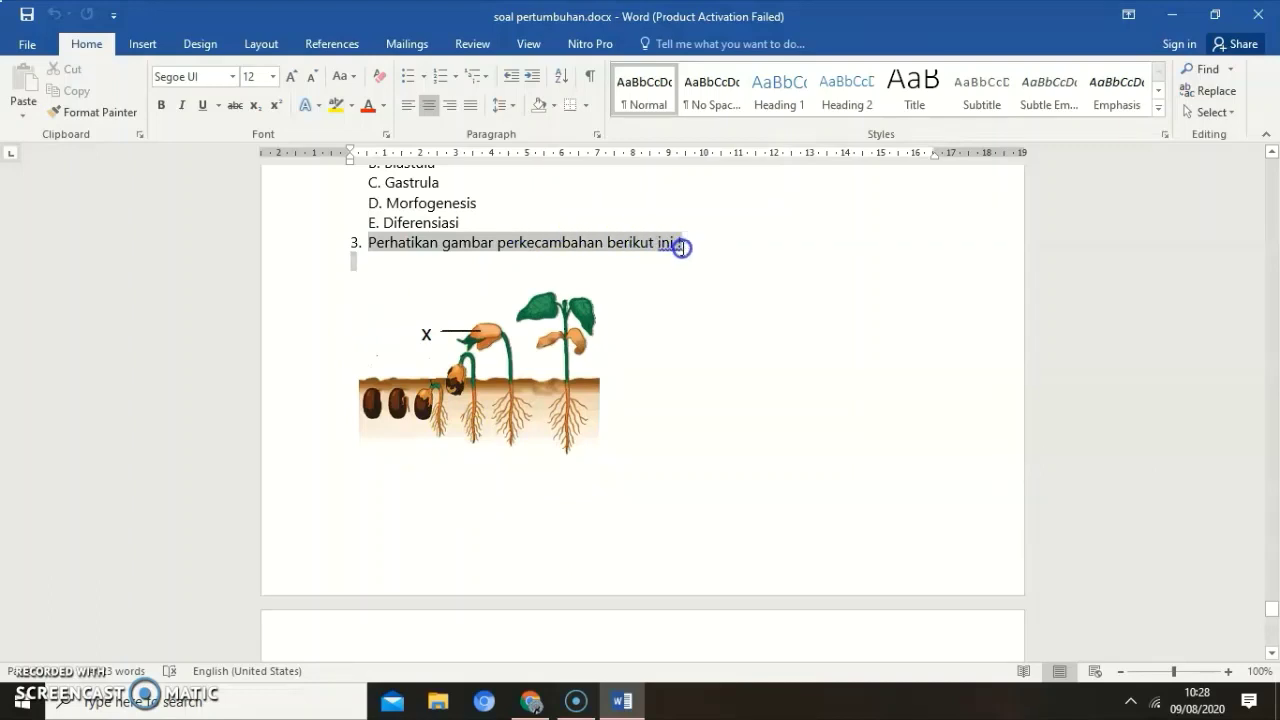
right_click(645, 252)
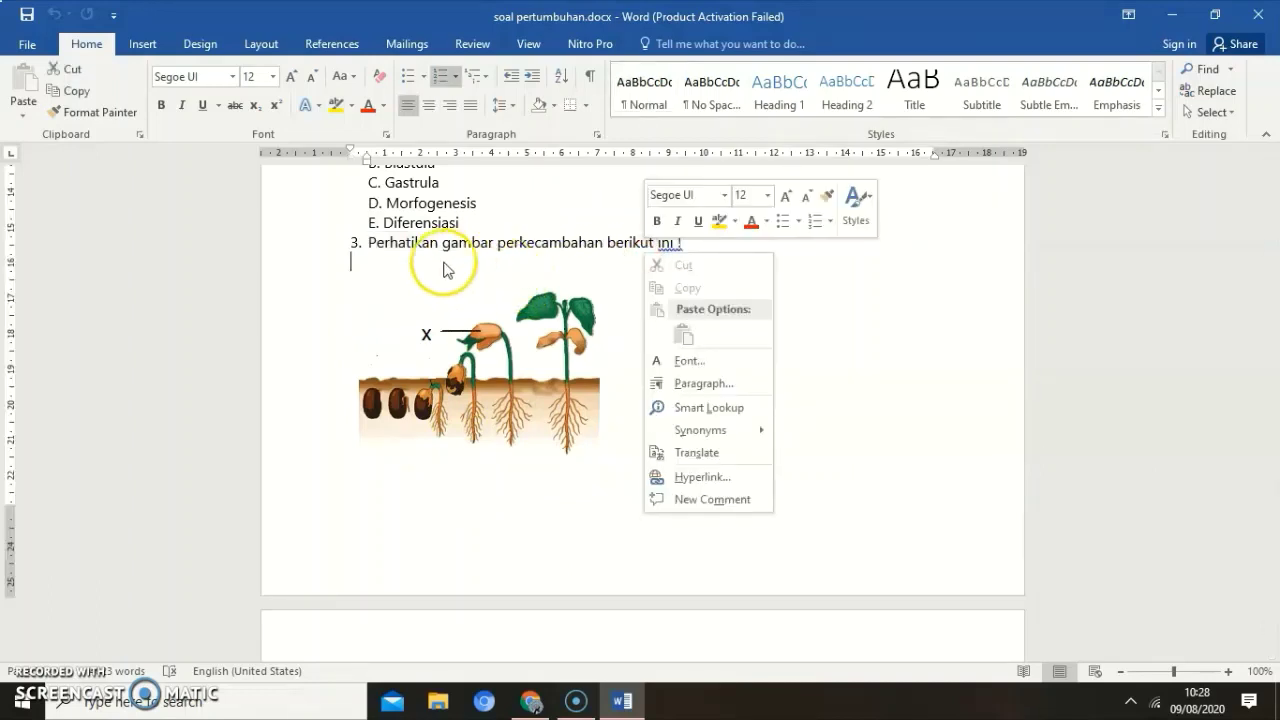
left_click(369, 244)
left_click_drag(370, 243, 678, 238)
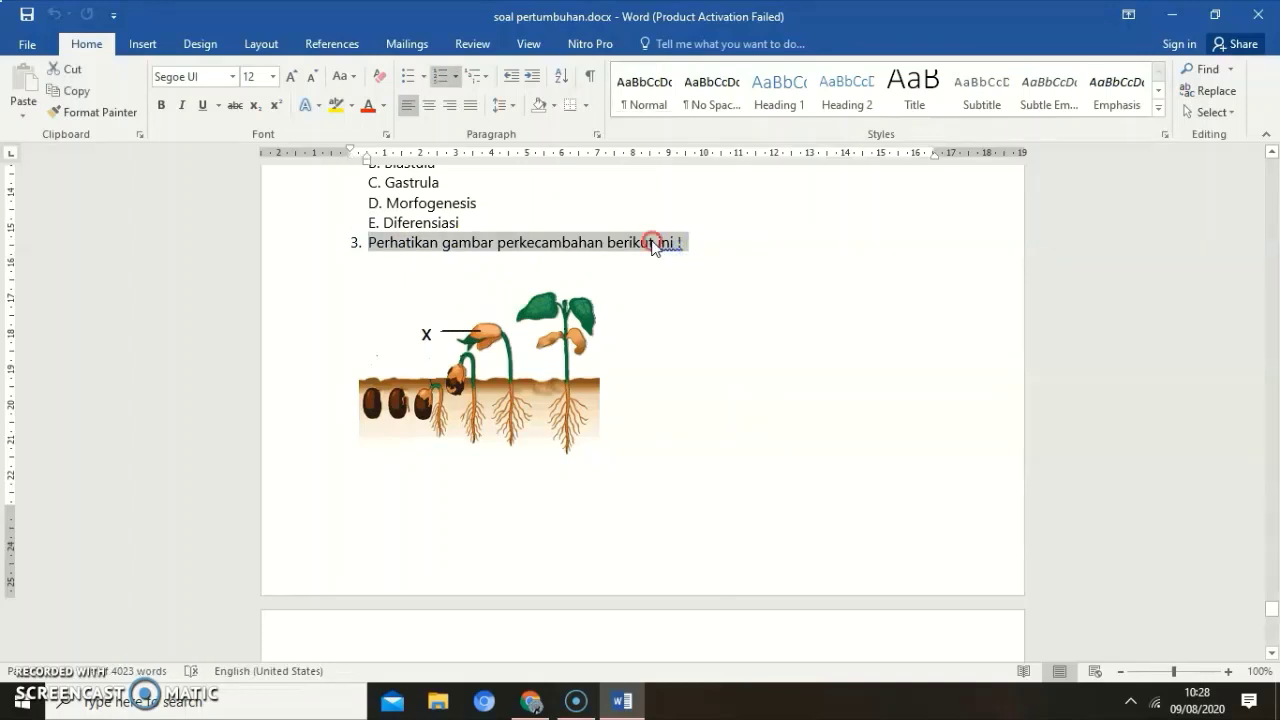
right_click(652, 242)
left_click(673, 277)
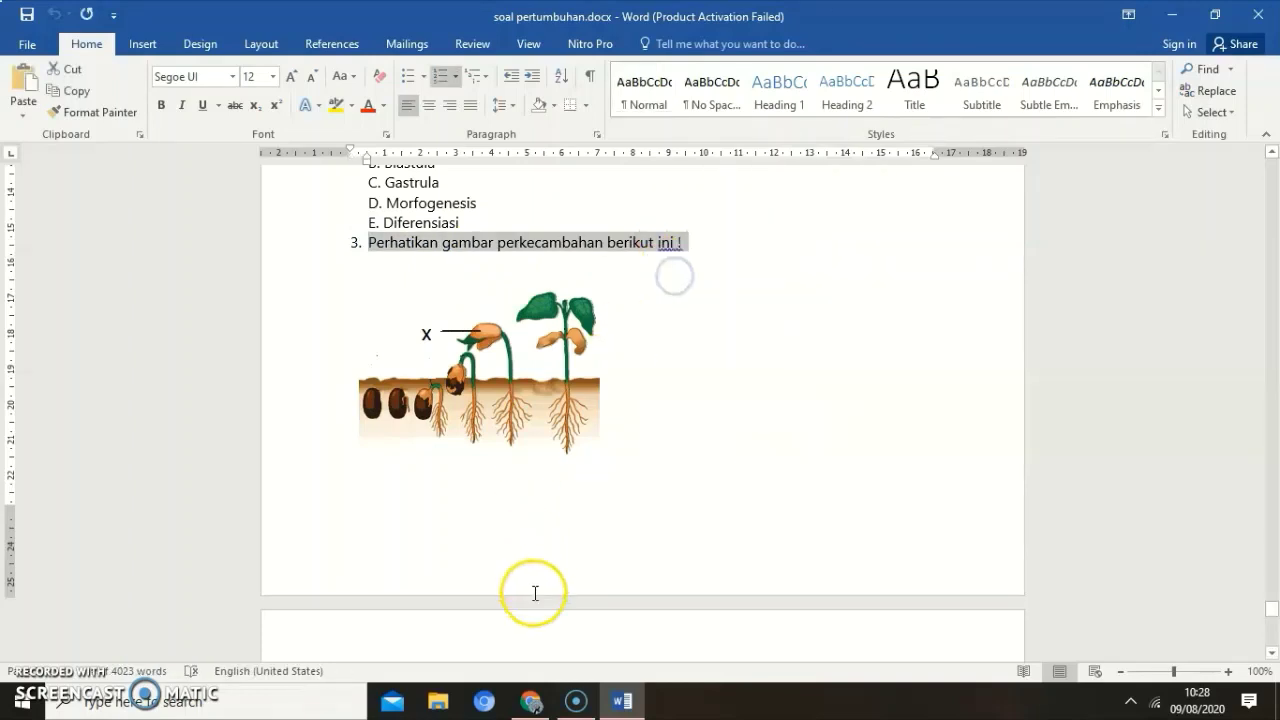
Switch back to Quizizz, paste the copied sentence as question 2's text and remove the list number in front of it
left_click(532, 700)
left_click(148, 310)
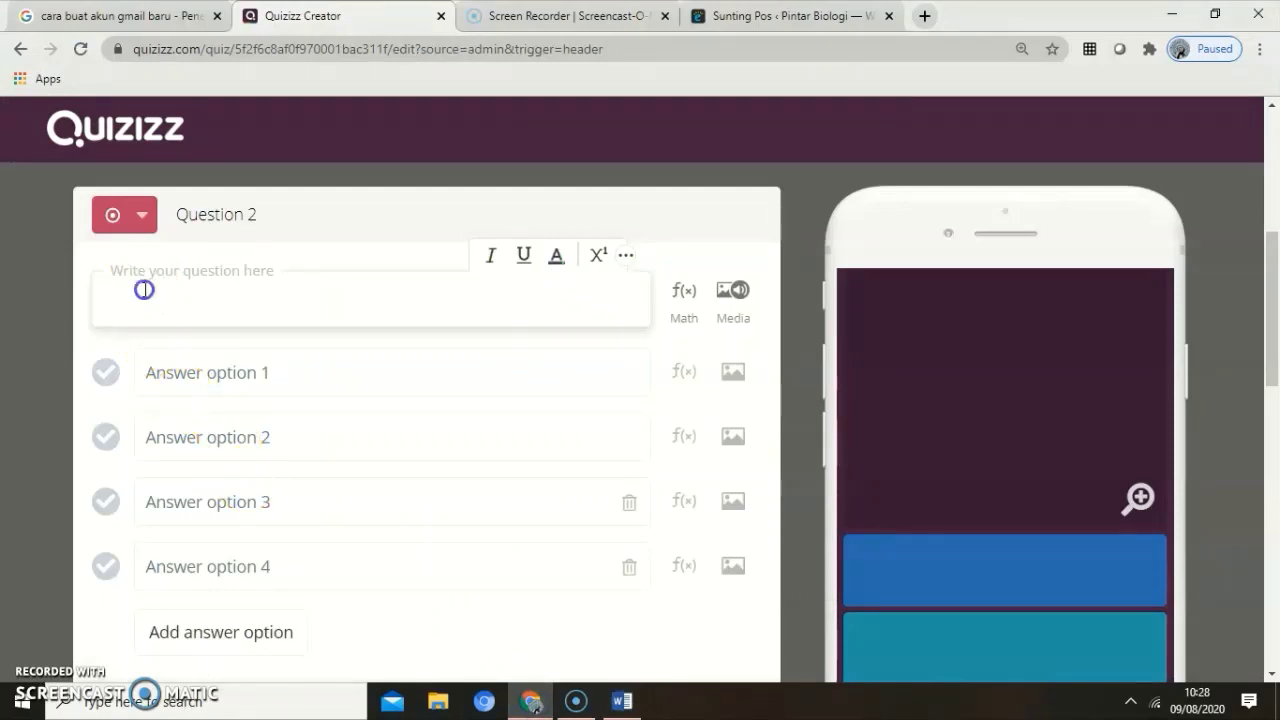
right_click(144, 293)
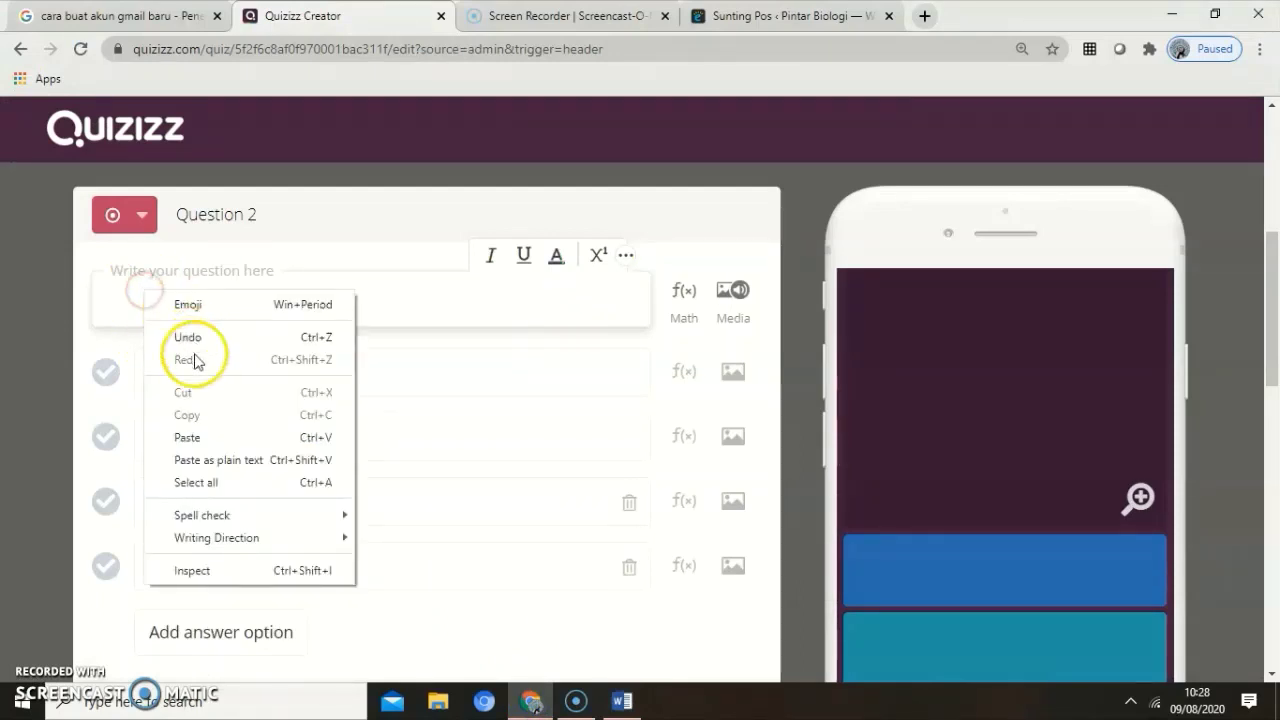
left_click(177, 434)
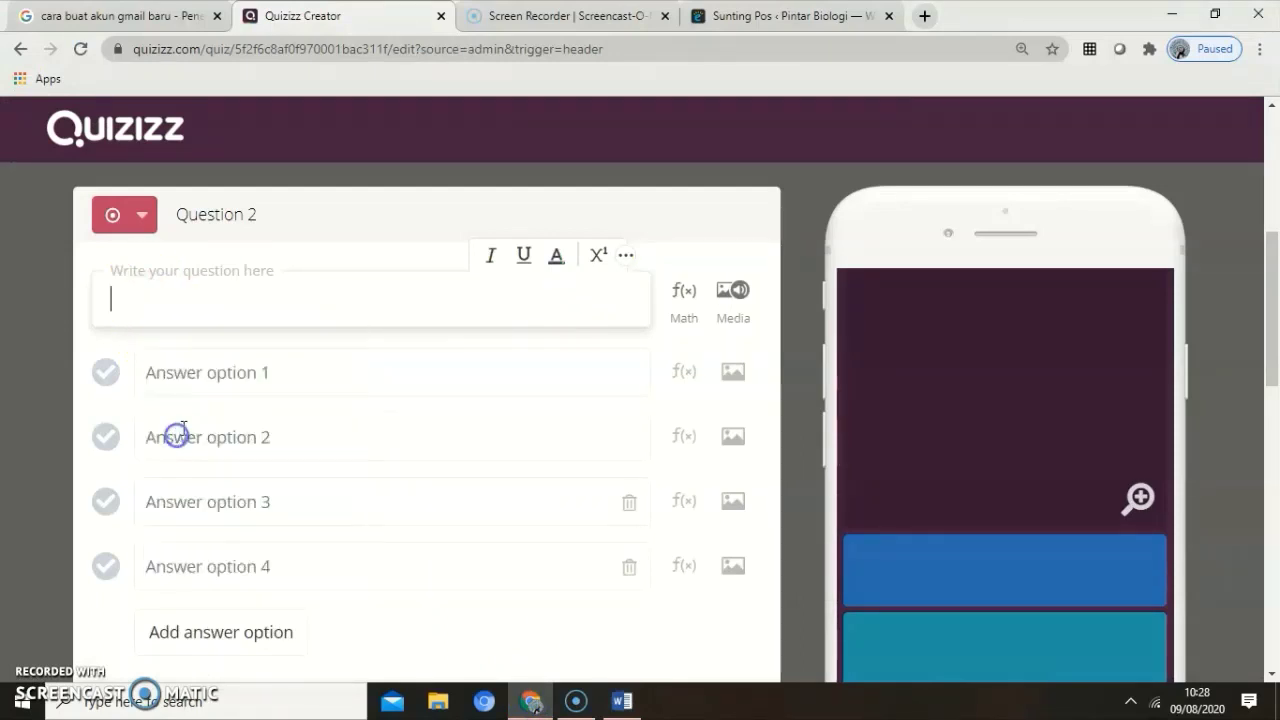
left_click(148, 313)
key("BackSpace")
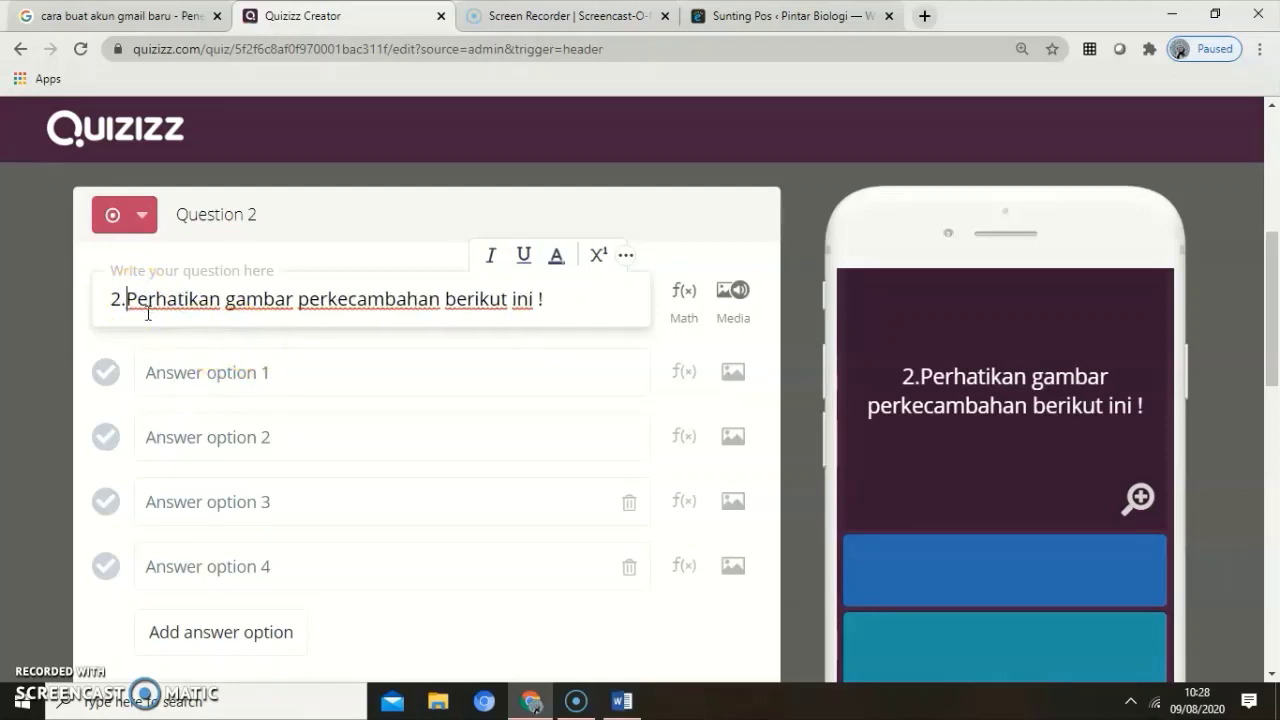
key("BackSpace")
key("BackSpace")
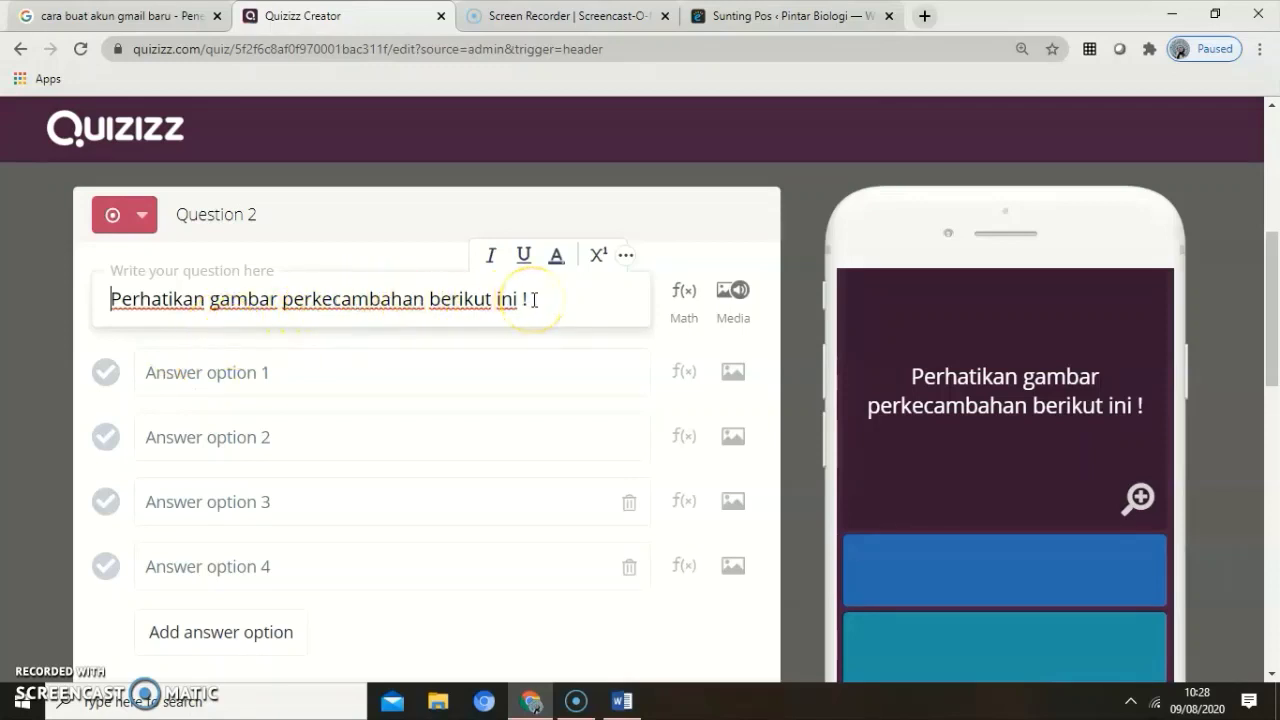
Attach the image epigeal1.png from the folder D: > IBU > BDR 20202021 to question 2
left_click(737, 293)
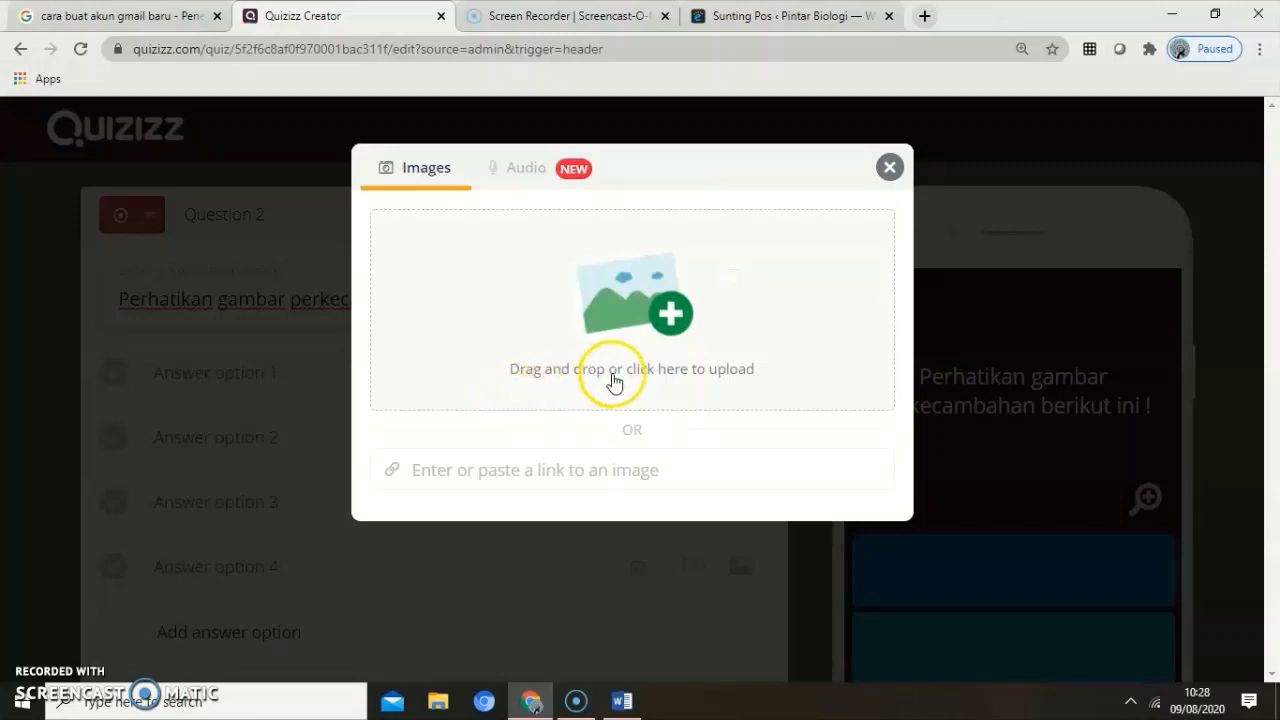
left_click(665, 328)
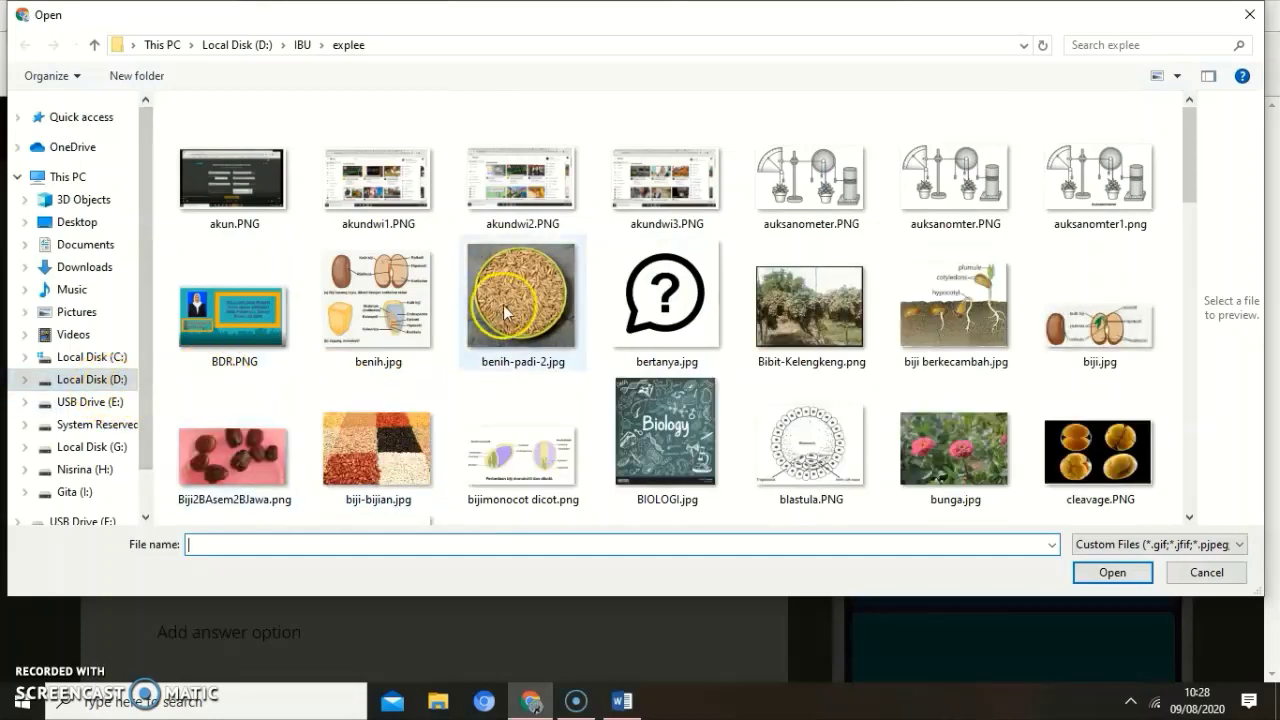
scroll(660, 300, "down", 10)
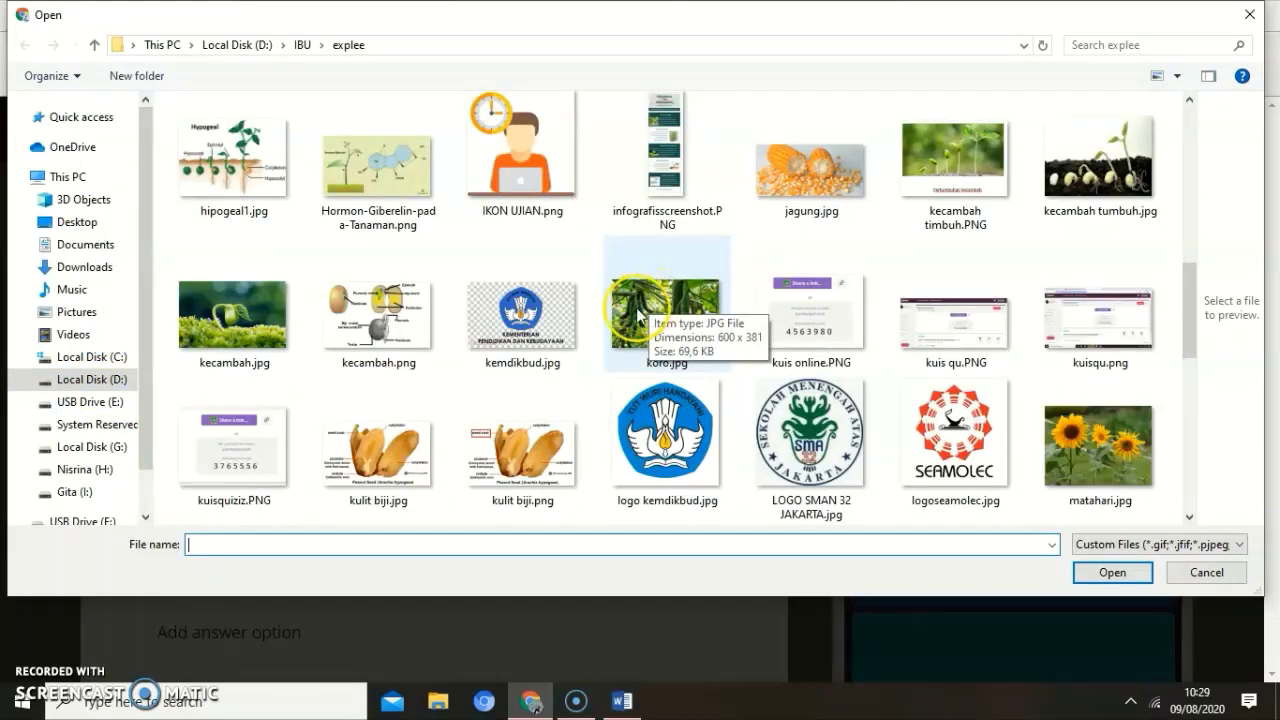
scroll(590, 345, "down", 3)
scroll(520, 370, "up", 4)
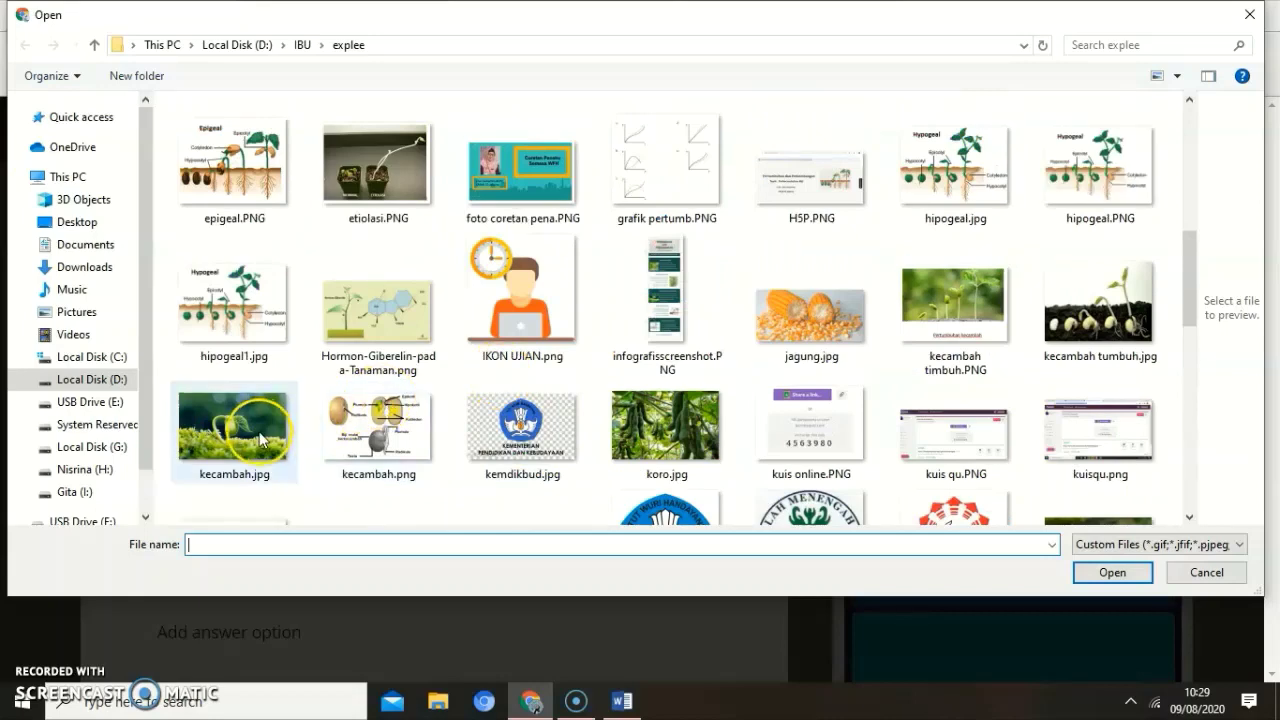
scroll(250, 430, "up", 5)
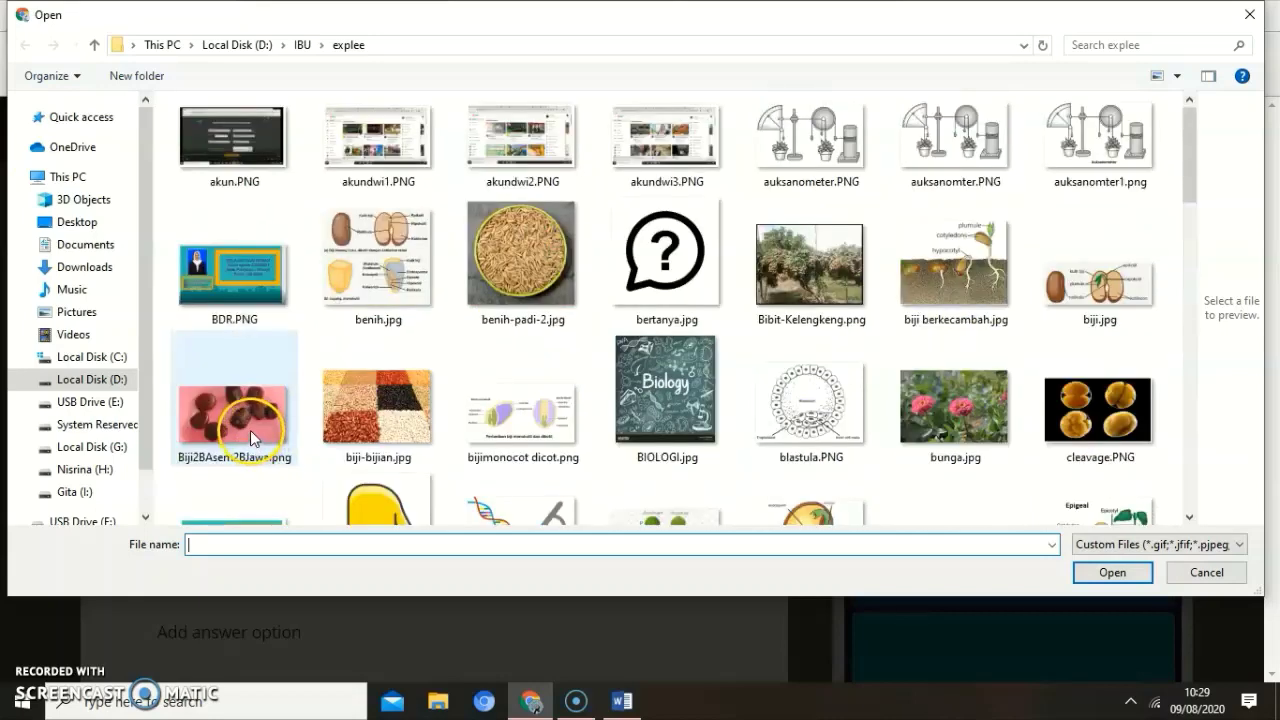
left_click(90, 380)
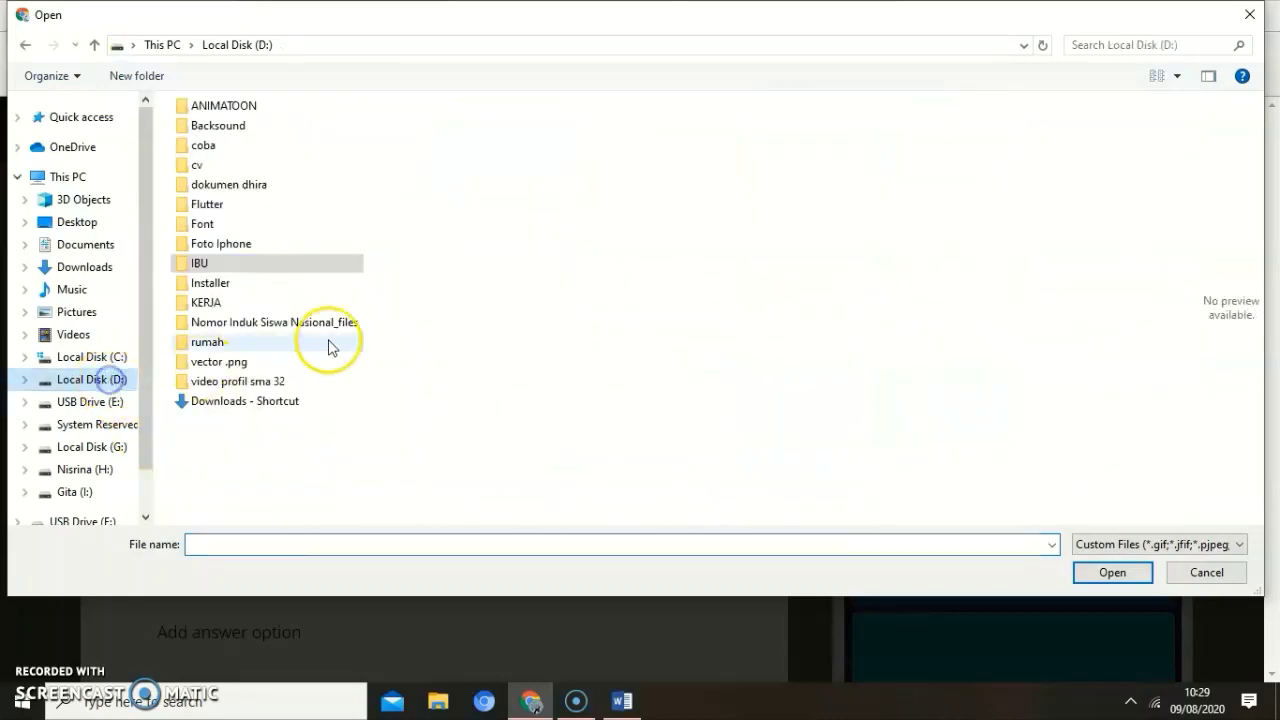
double_click(205, 264)
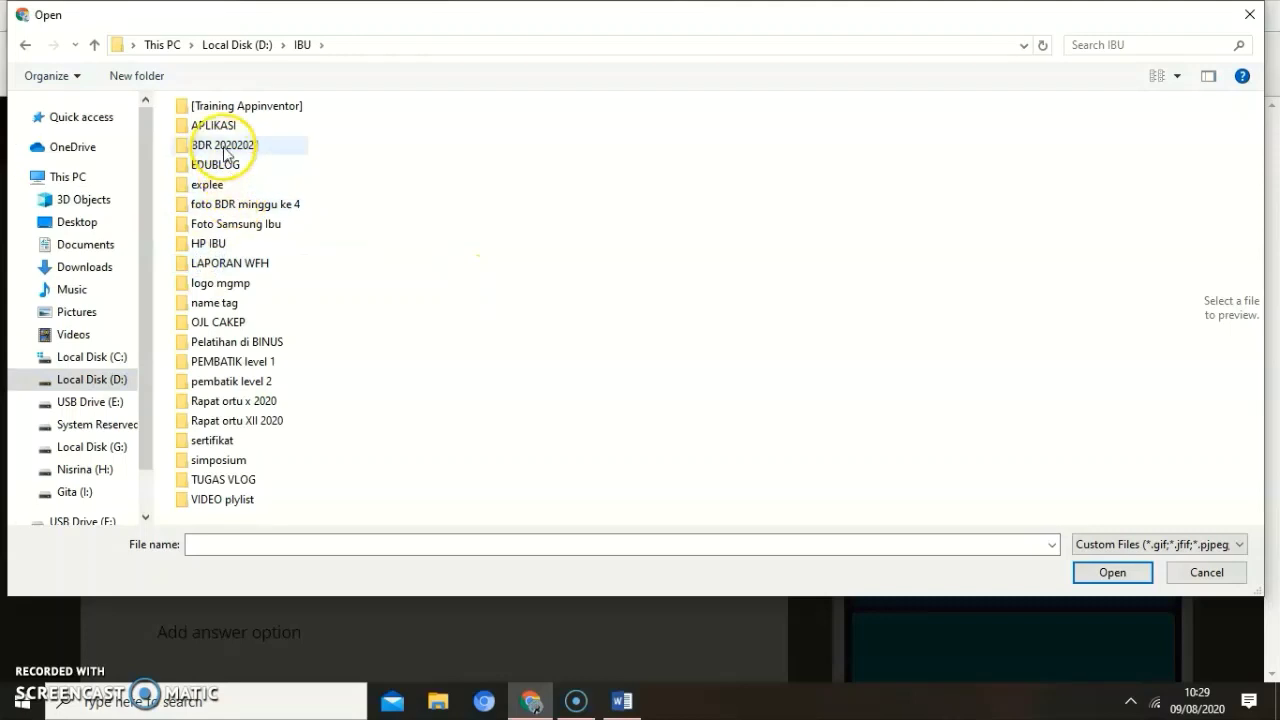
double_click(224, 150)
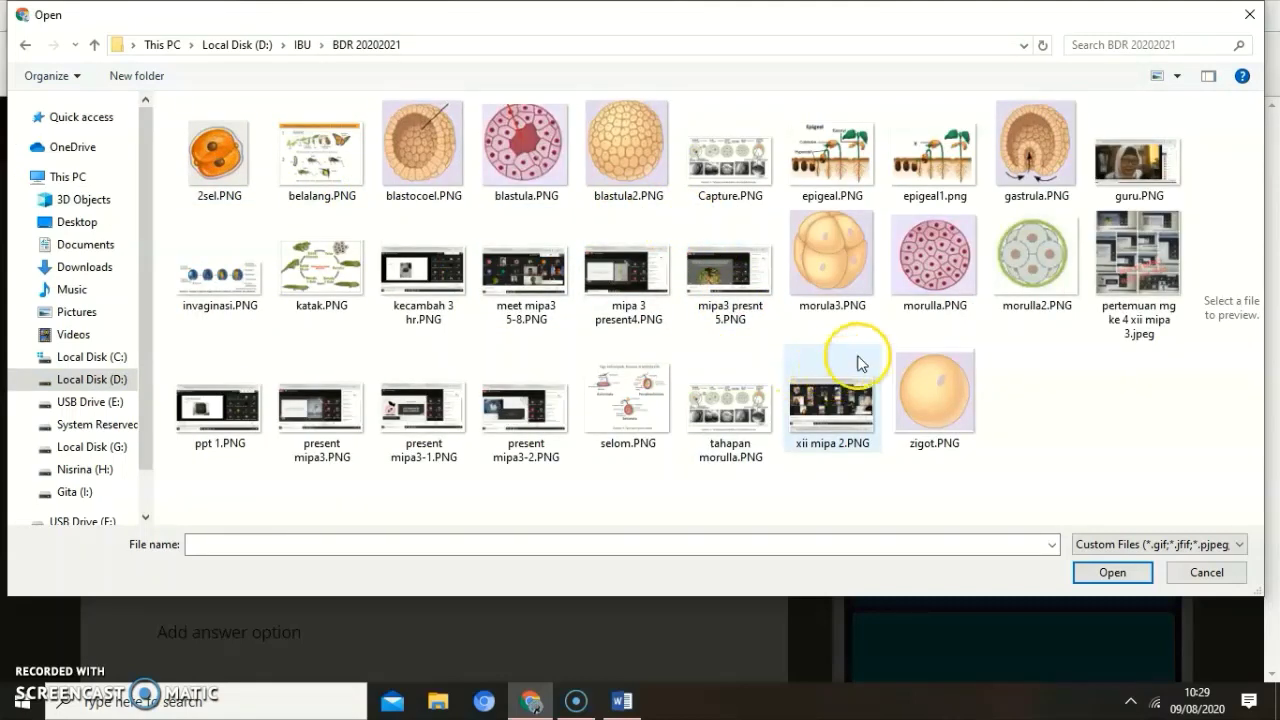
left_click(932, 165)
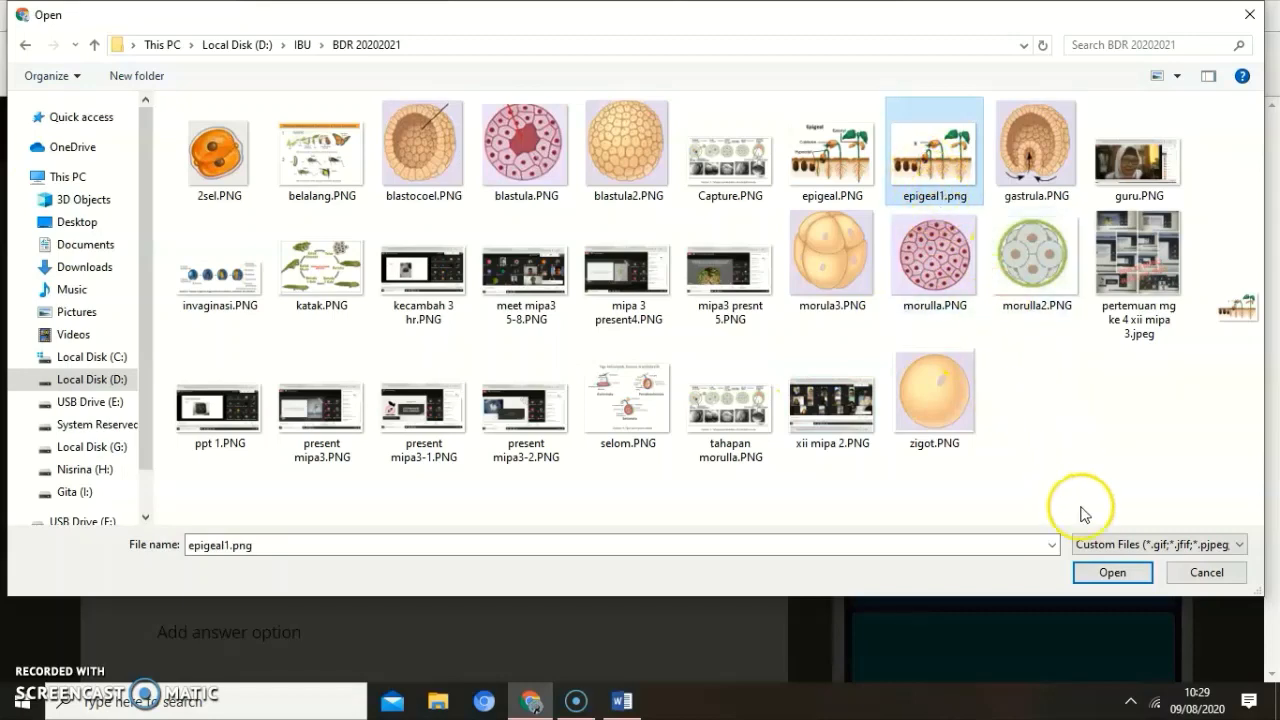
left_click(1098, 573)
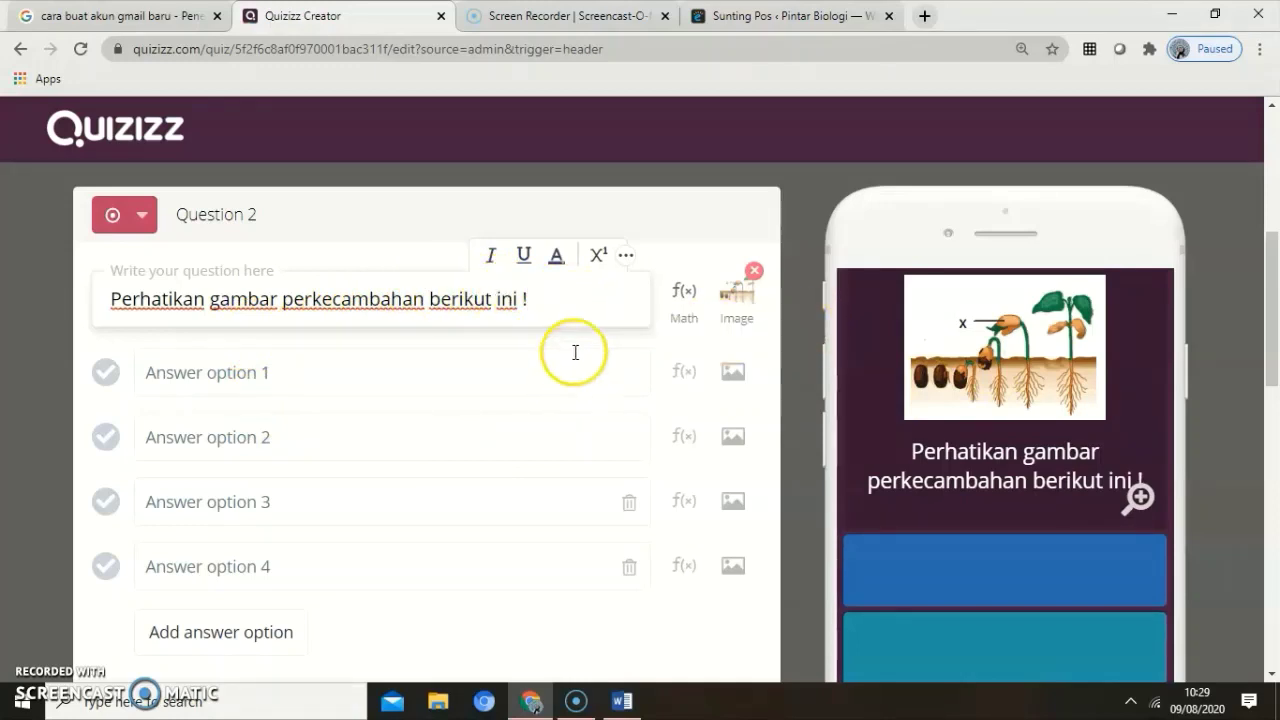
Add a second line reading "X adalah...." below the sentence in question 2's text
key("Return")
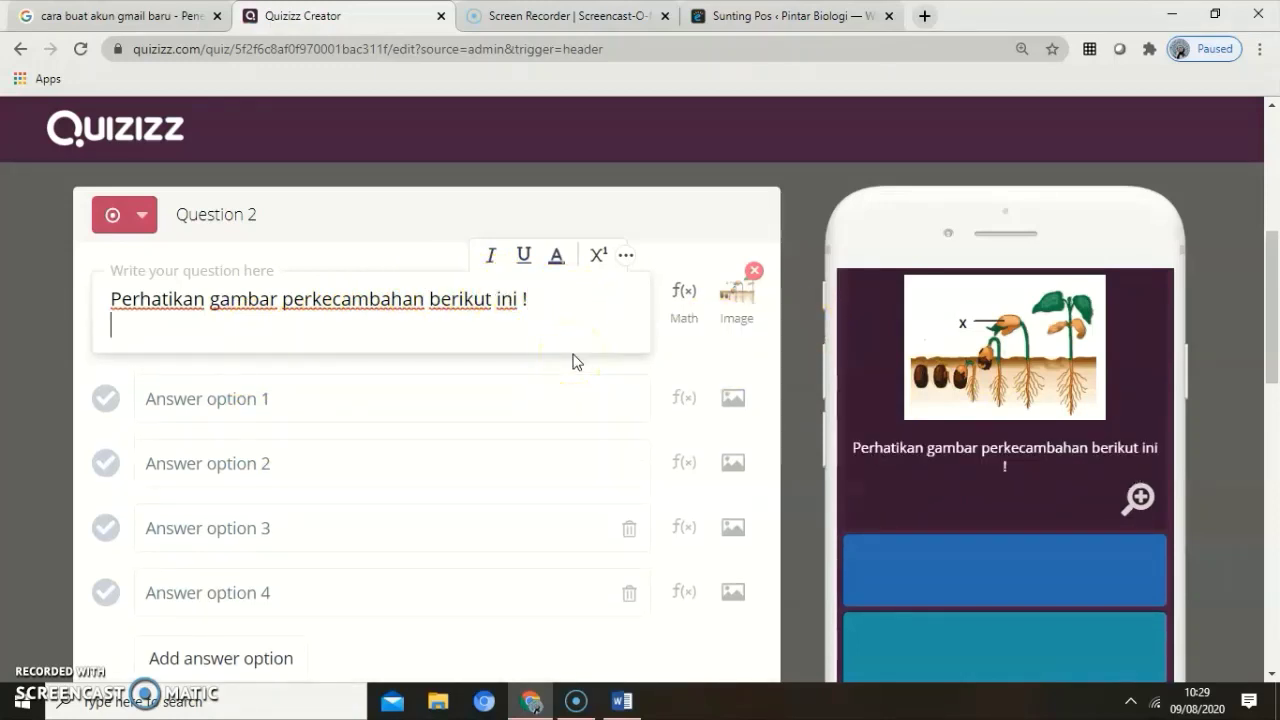
type("BAGIAN YANG")
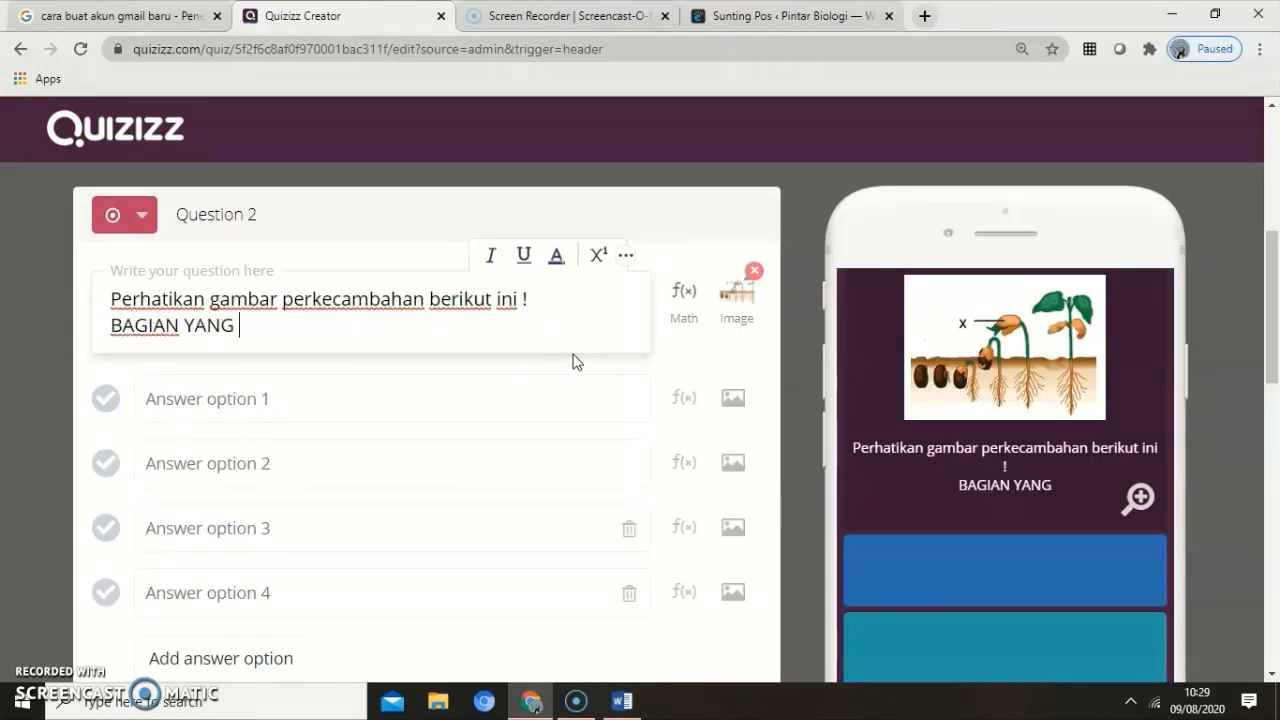
key("BackSpace")
key("BackSpace")
key("BackSpace")
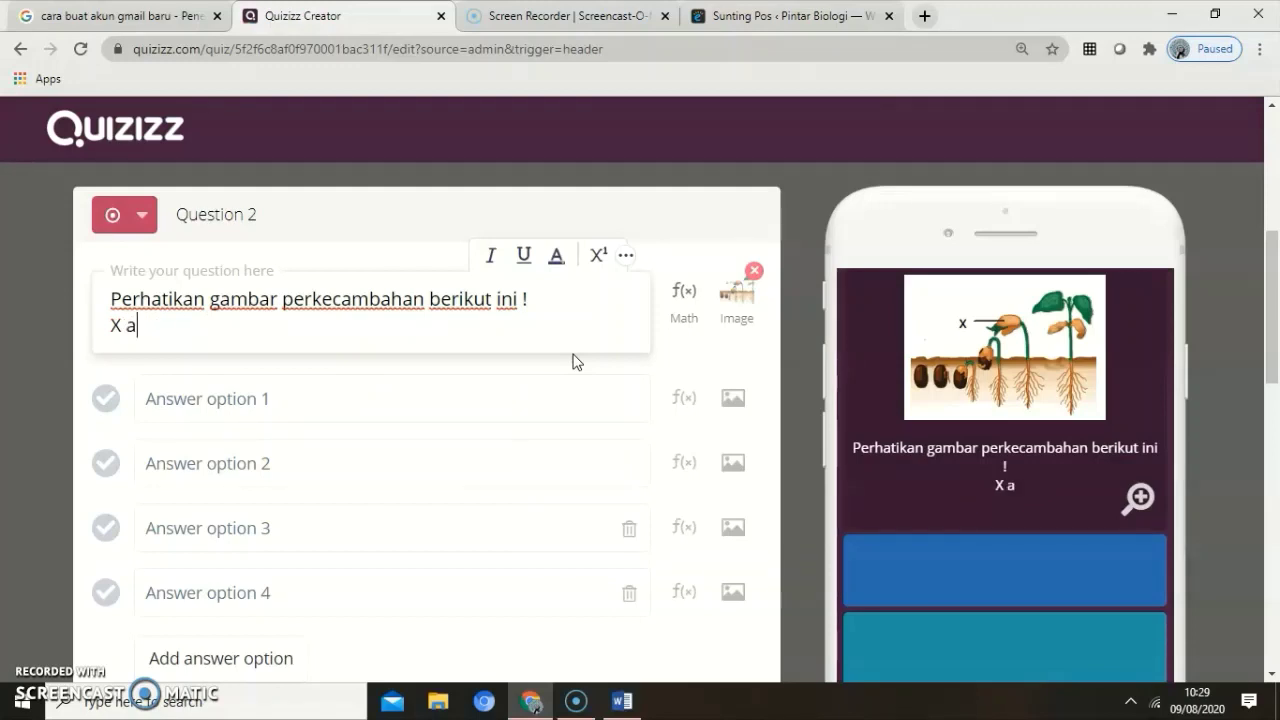
type("alah....")
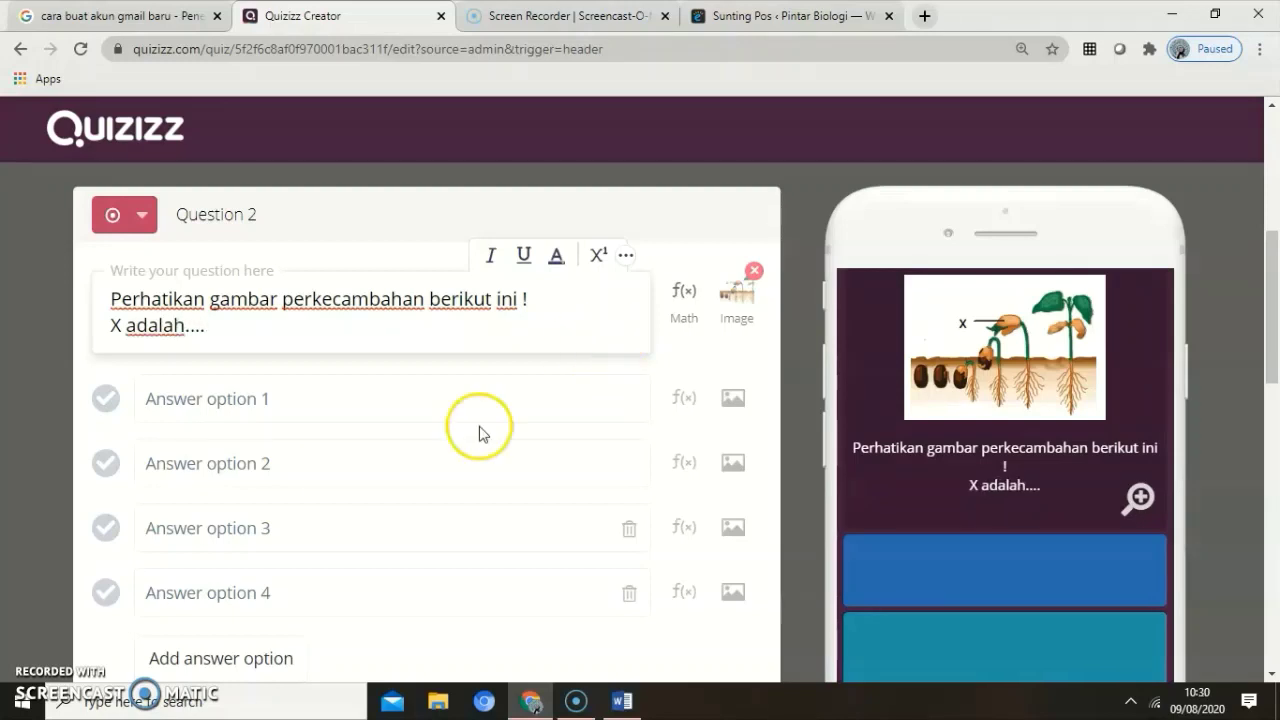
Enter the five answer options epikotil, hipokotil, kotiledon, plumula and radikula for question 2, and mark kotiledon as the correct answer
left_click(255, 407)
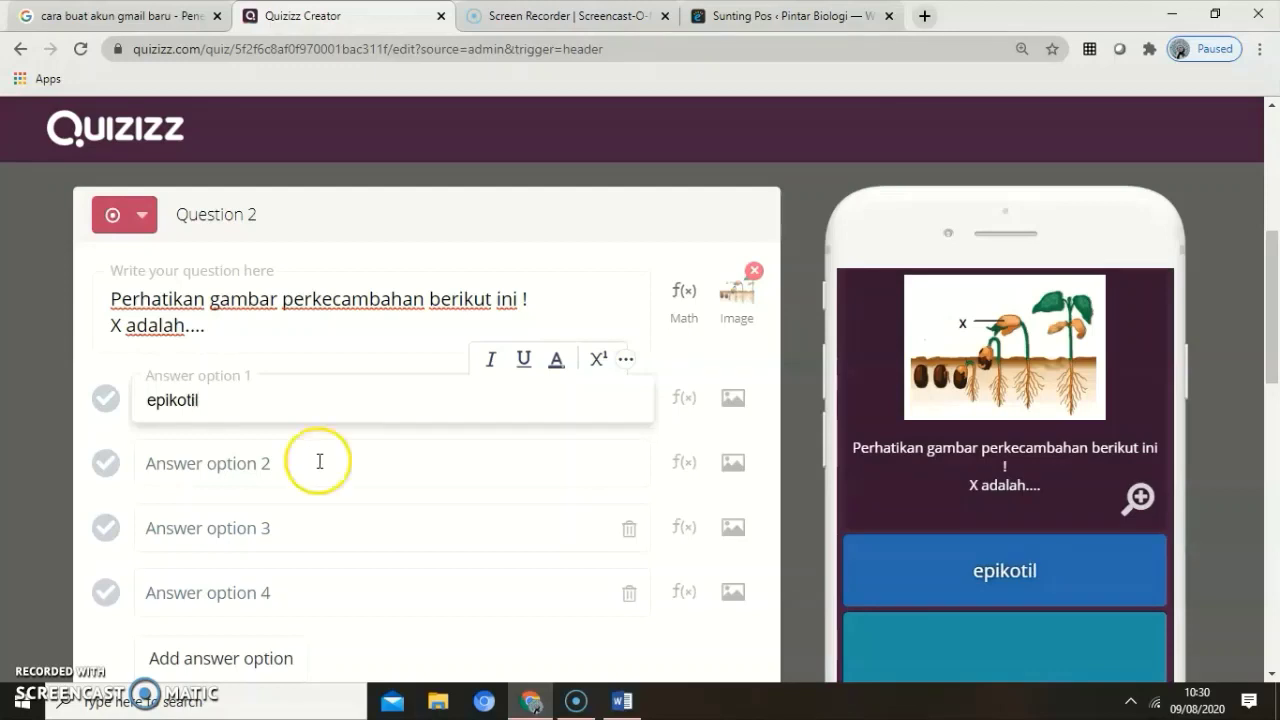
left_click(270, 465)
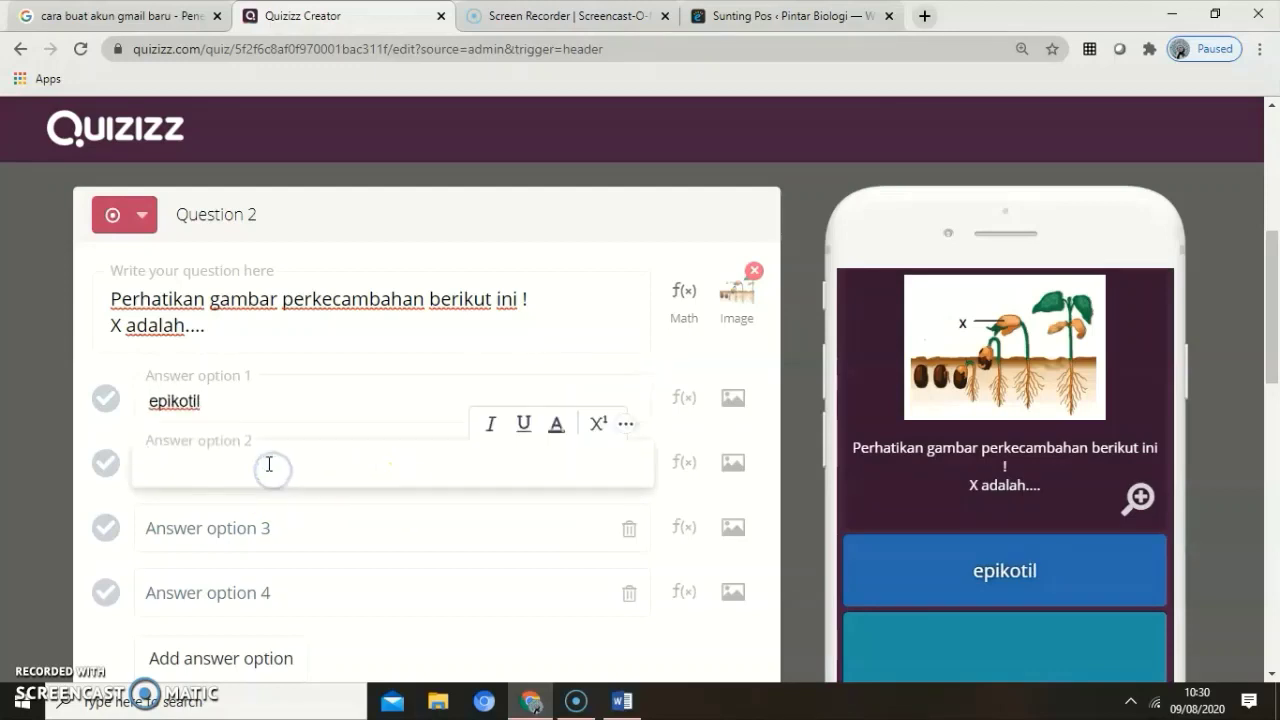
type("hipokotil")
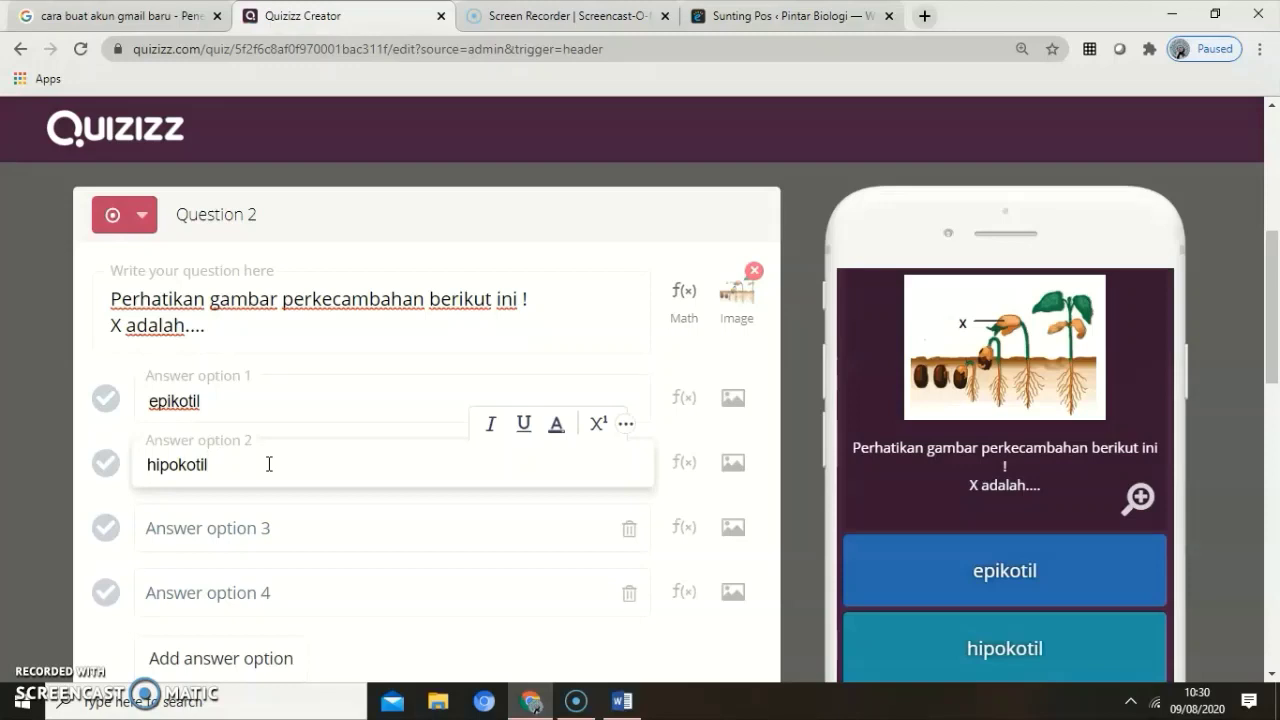
left_click(249, 526)
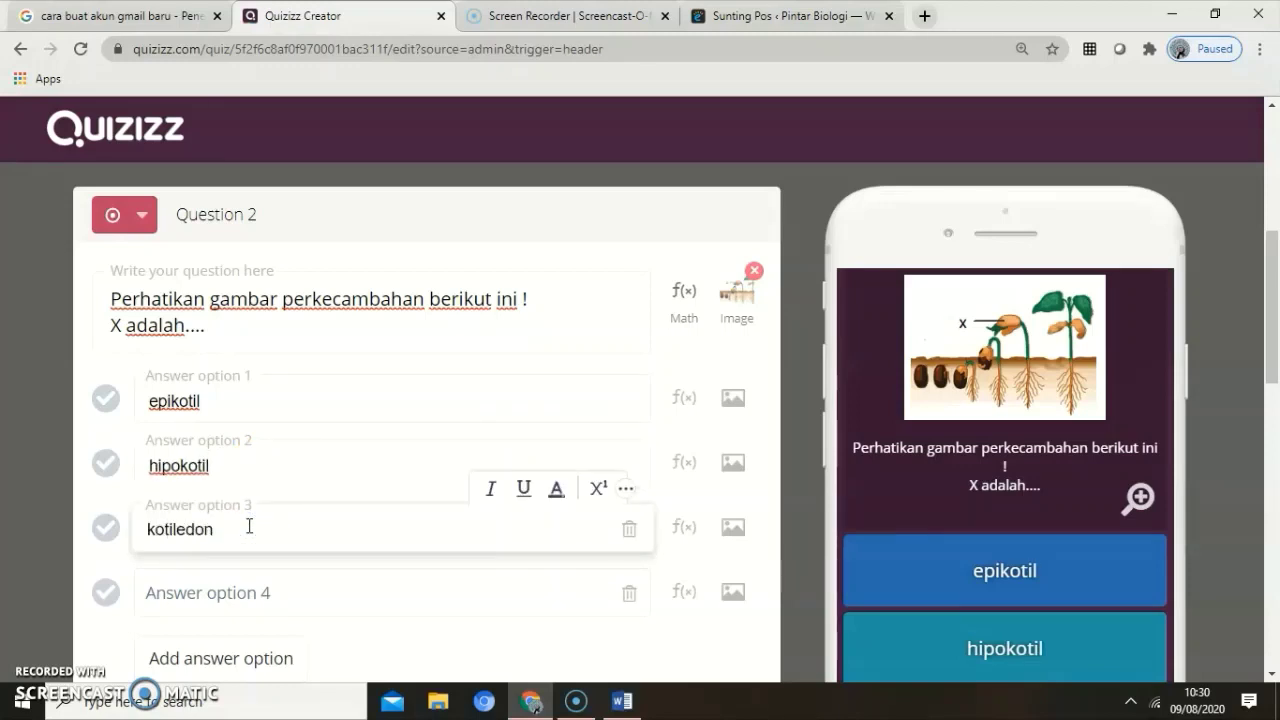
left_click(241, 585)
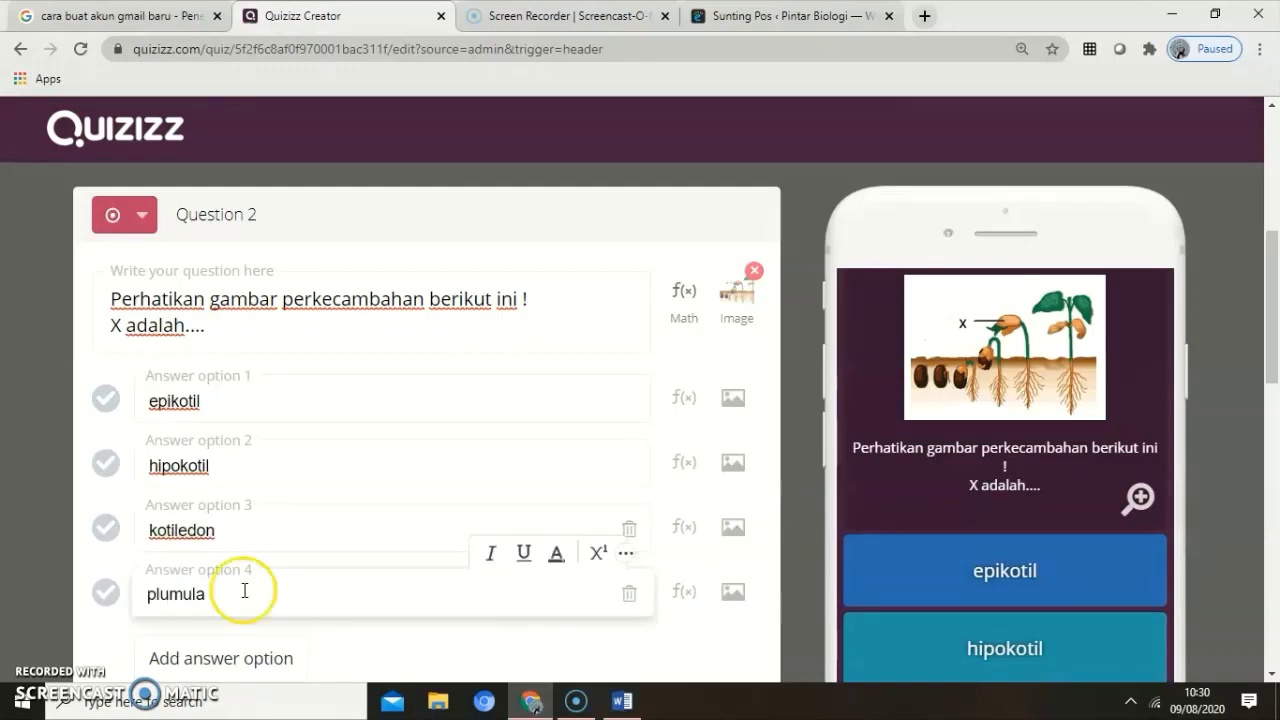
scroll(243, 585, "down", 2)
left_click(212, 472)
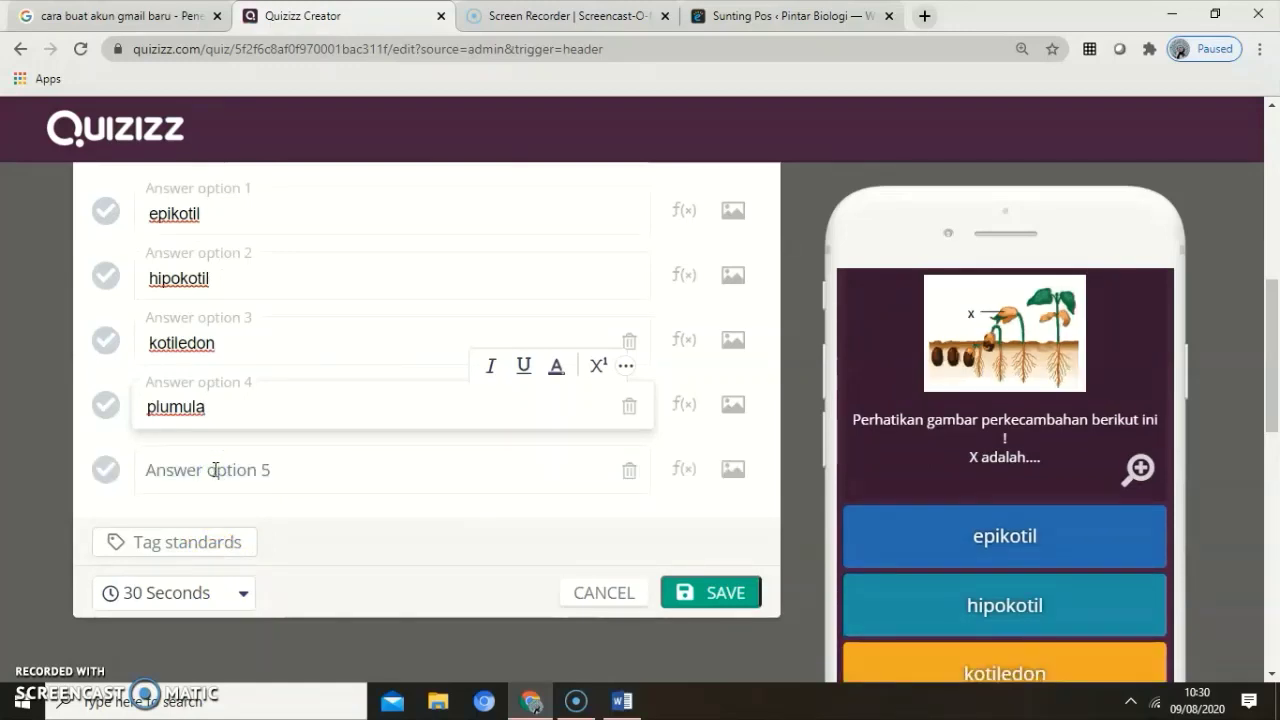
left_click(214, 477)
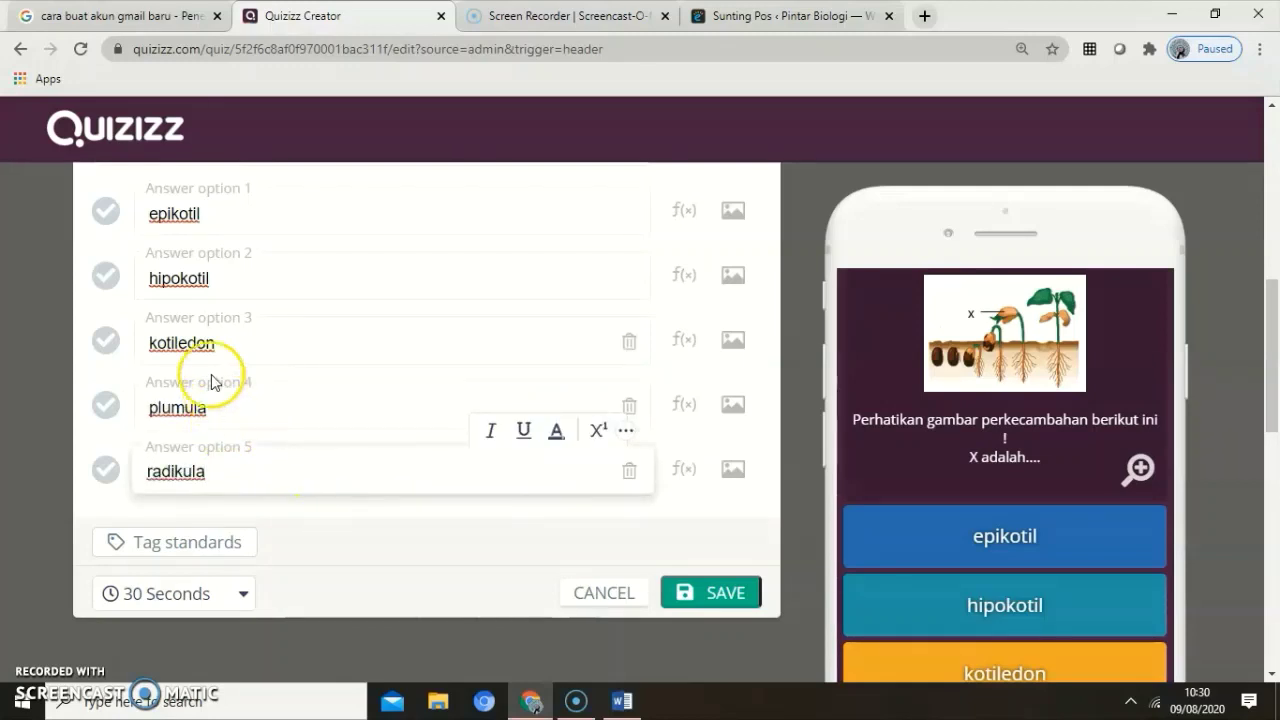
left_click(107, 343)
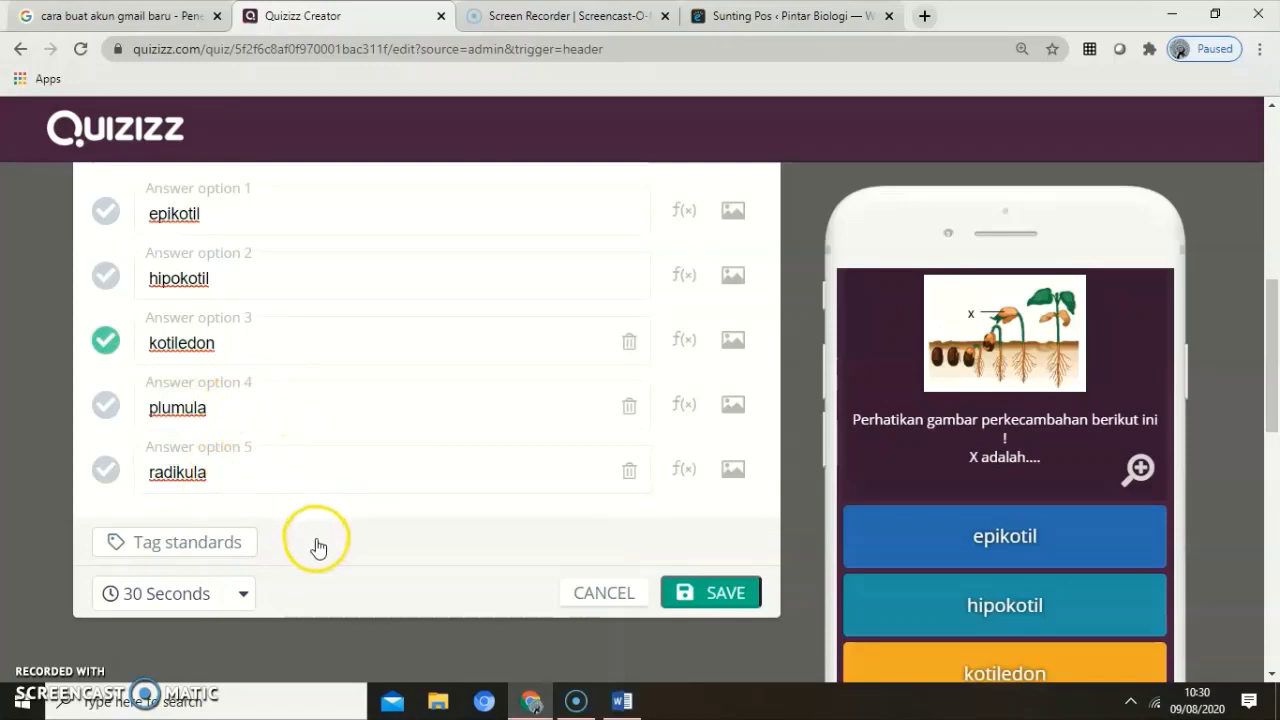
Set question 2's time limit to 60 seconds and save the question
scroll(340, 415, "up", 4)
scroll(325, 430, "down", 5)
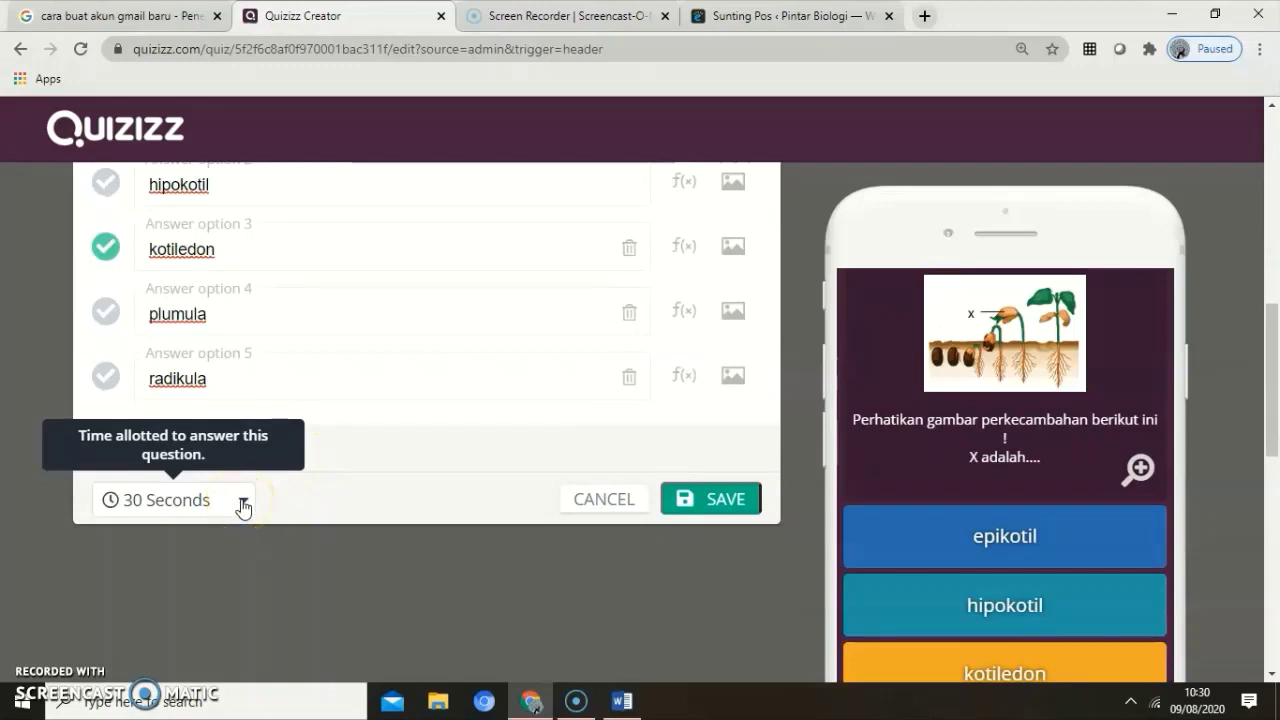
left_click(244, 505)
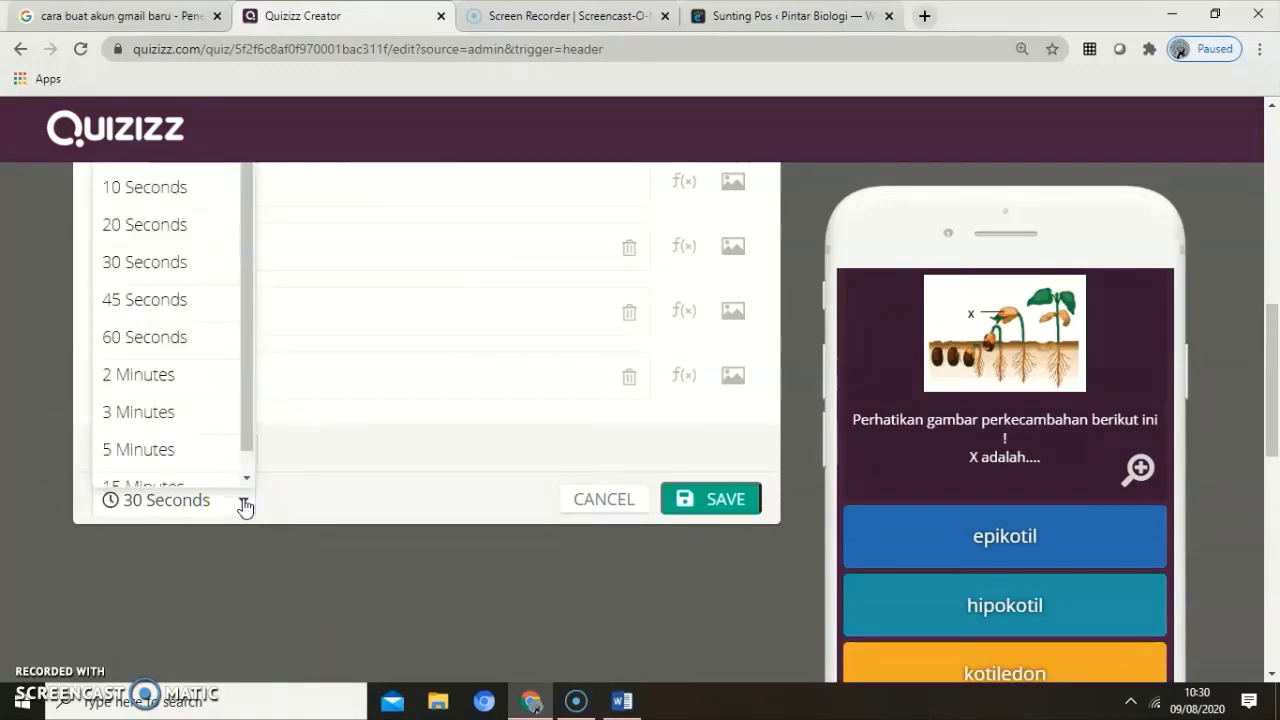
left_click(158, 346)
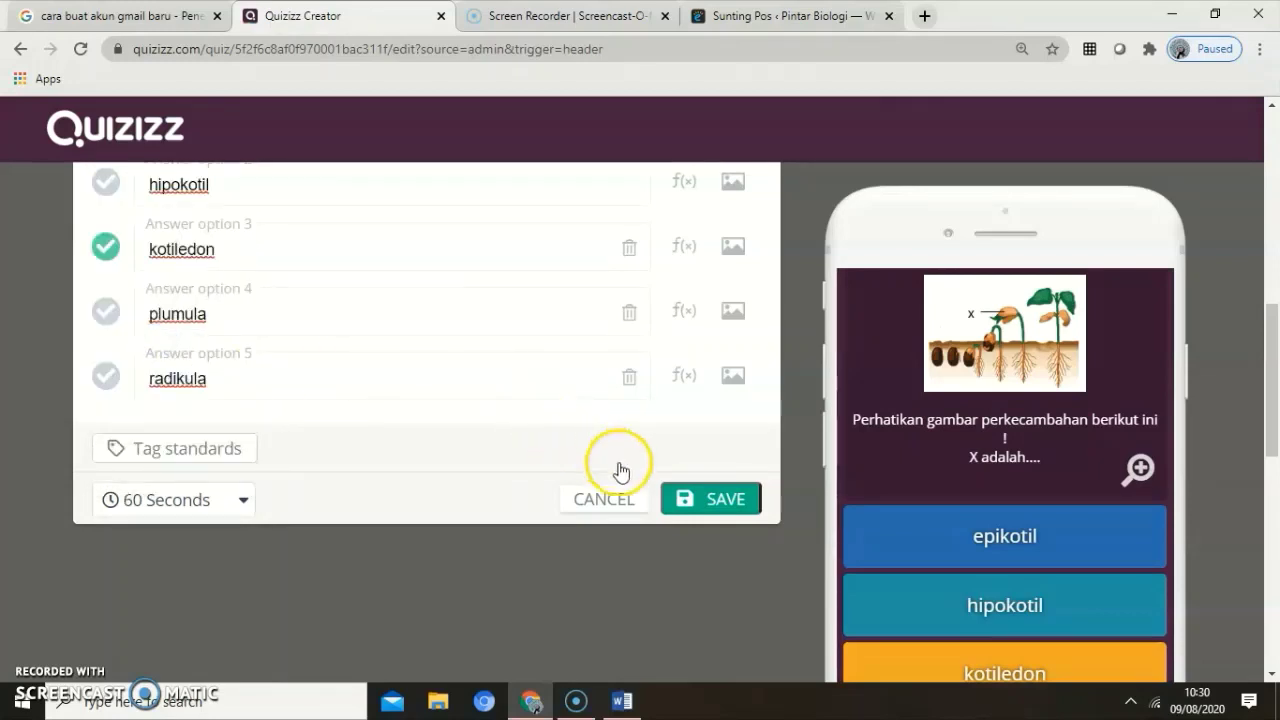
left_click(697, 497)
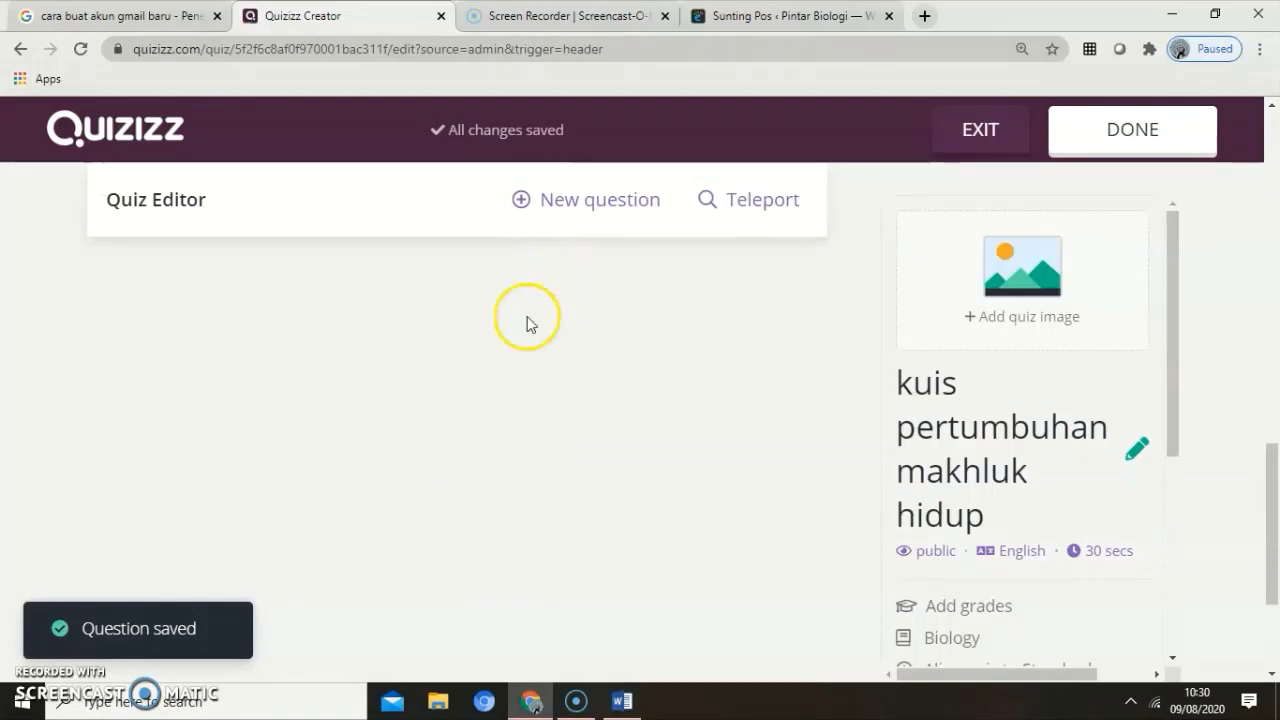
Add a third Multiple Choice question to the quiz and start editing its question text
left_click(588, 201)
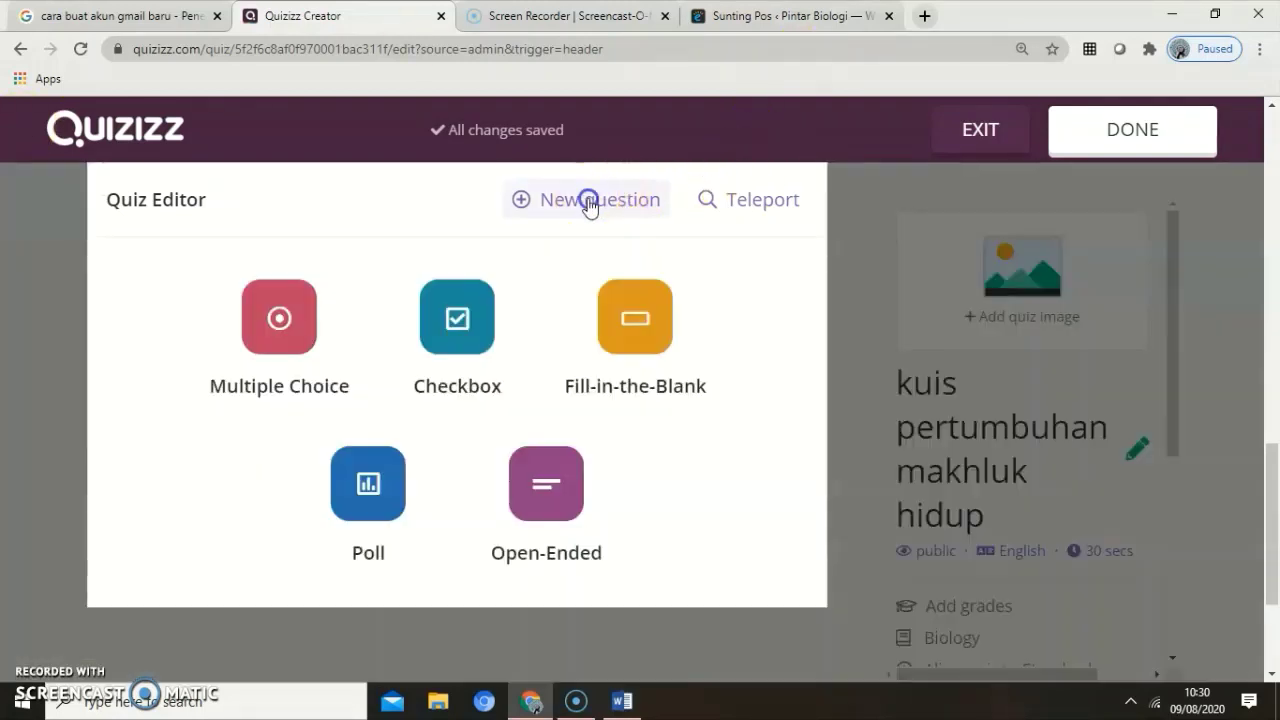
left_click(300, 345)
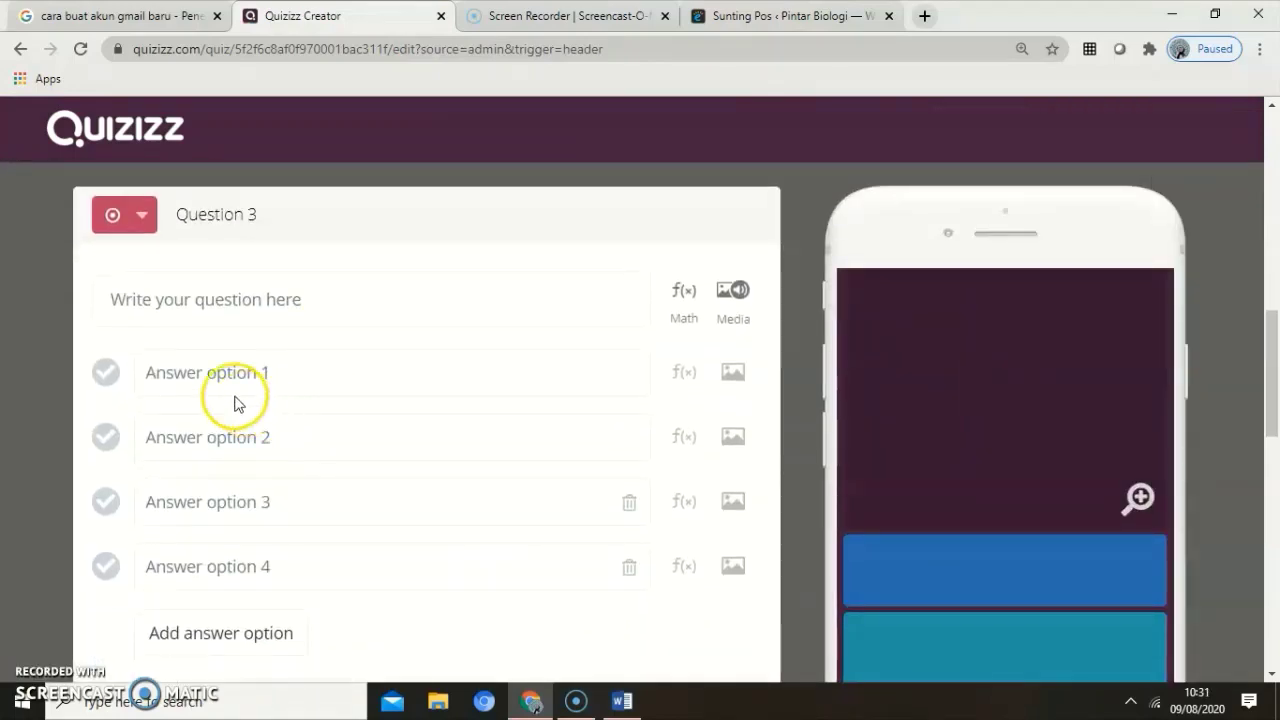
left_click(244, 302)
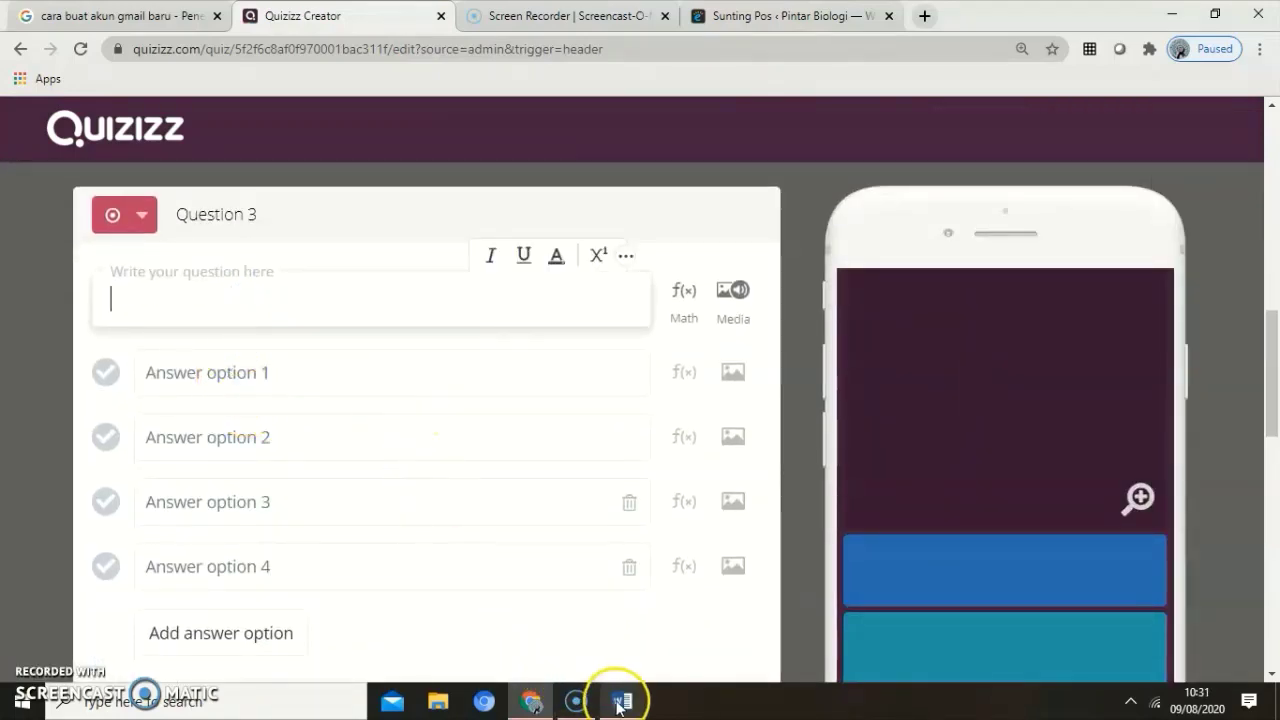
Switch to the Word document and copy question 5 about unsur mikro together with its five answer options
left_click(618, 702)
scroll(566, 591, "down", 9)
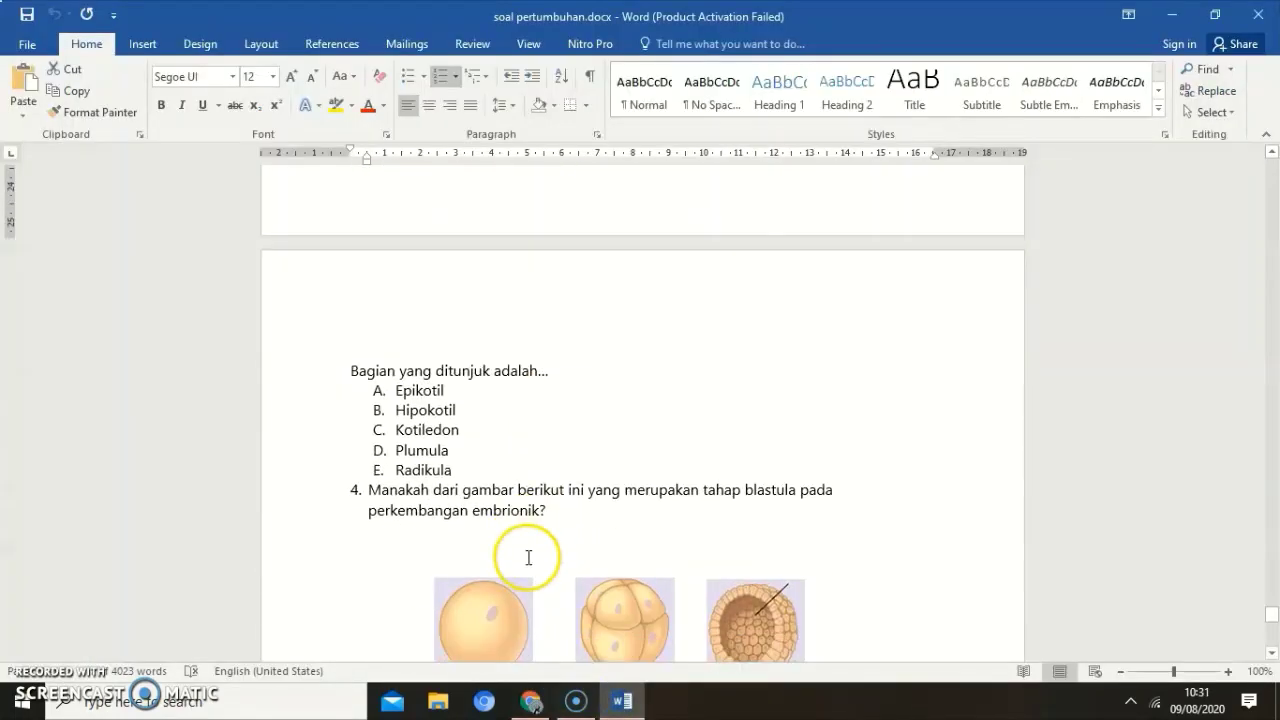
scroll(527, 562, "down", 7)
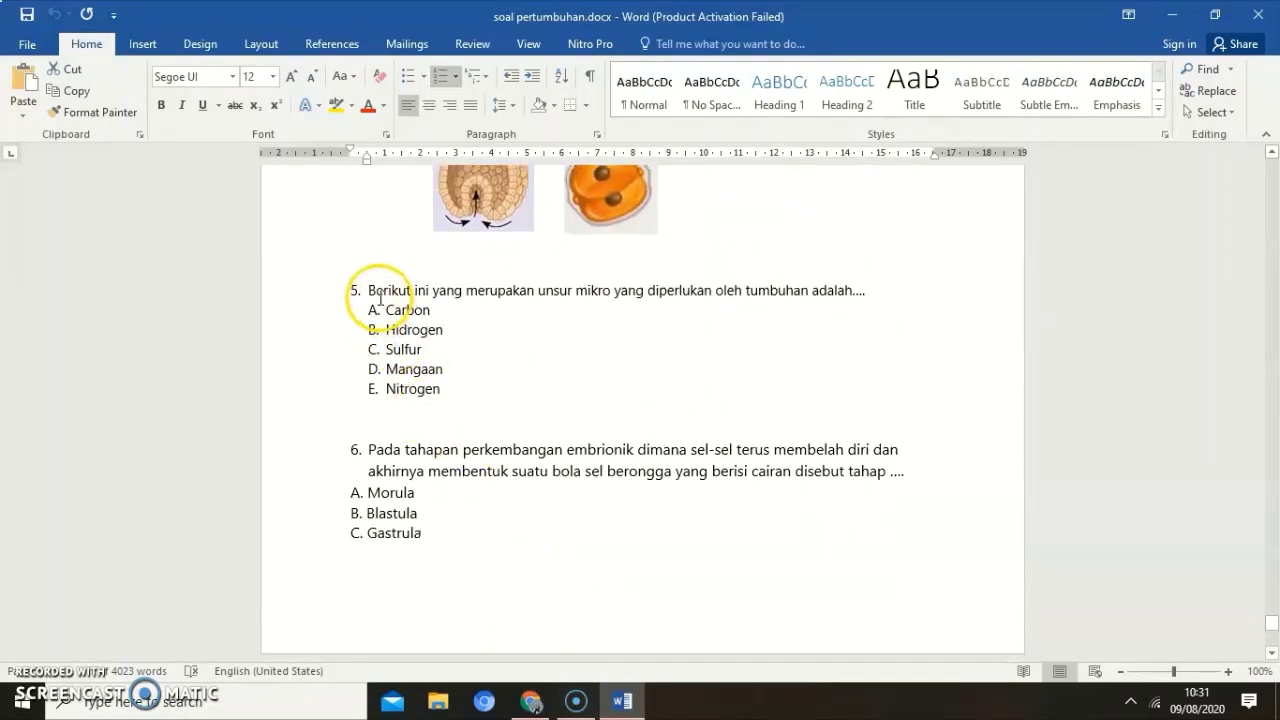
left_click_drag(366, 291, 437, 383)
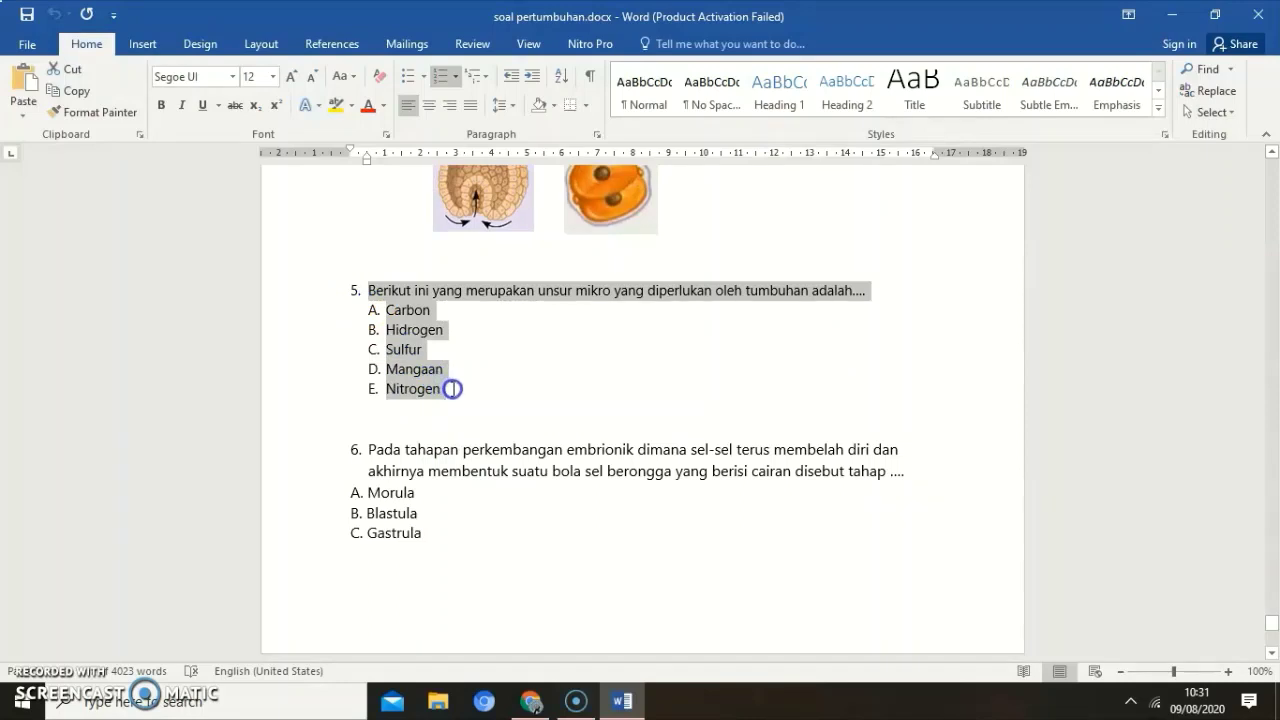
right_click(414, 329)
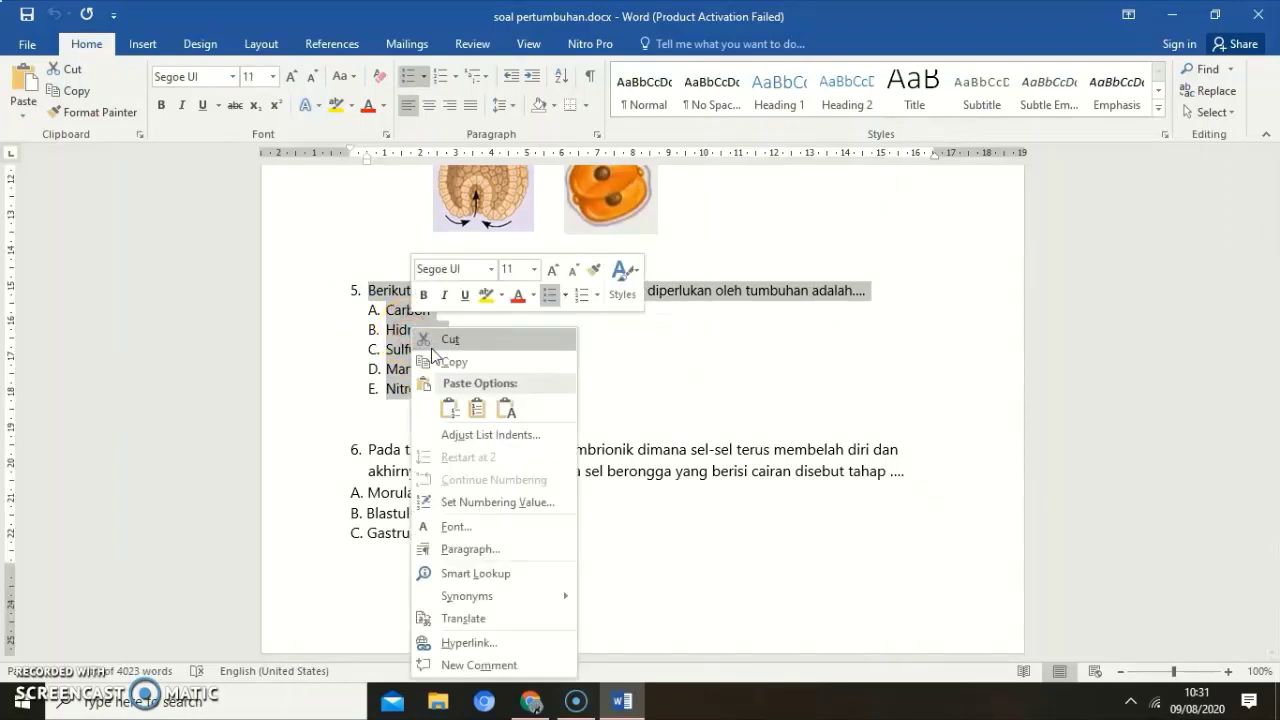
left_click(431, 360)
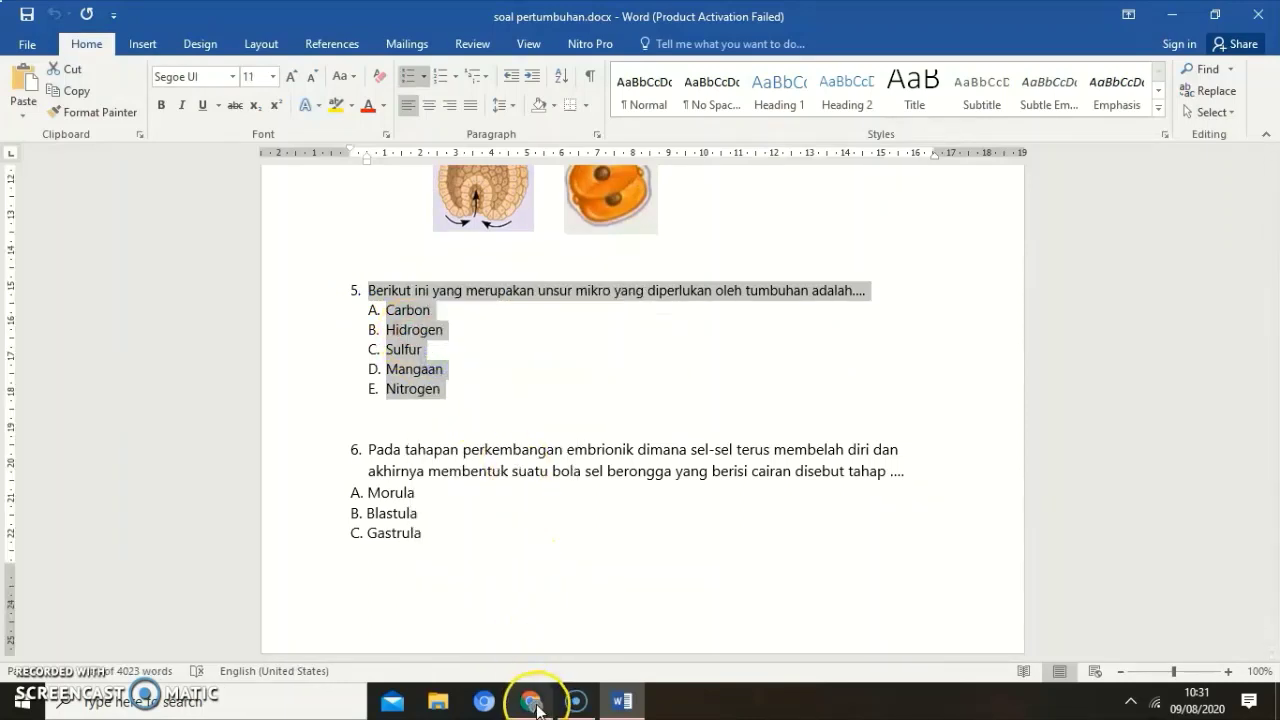
Switch back to Quizizz, paste the copied text as question 3's text and delete the list number before "Berikut"
left_click(533, 703)
left_click(154, 298)
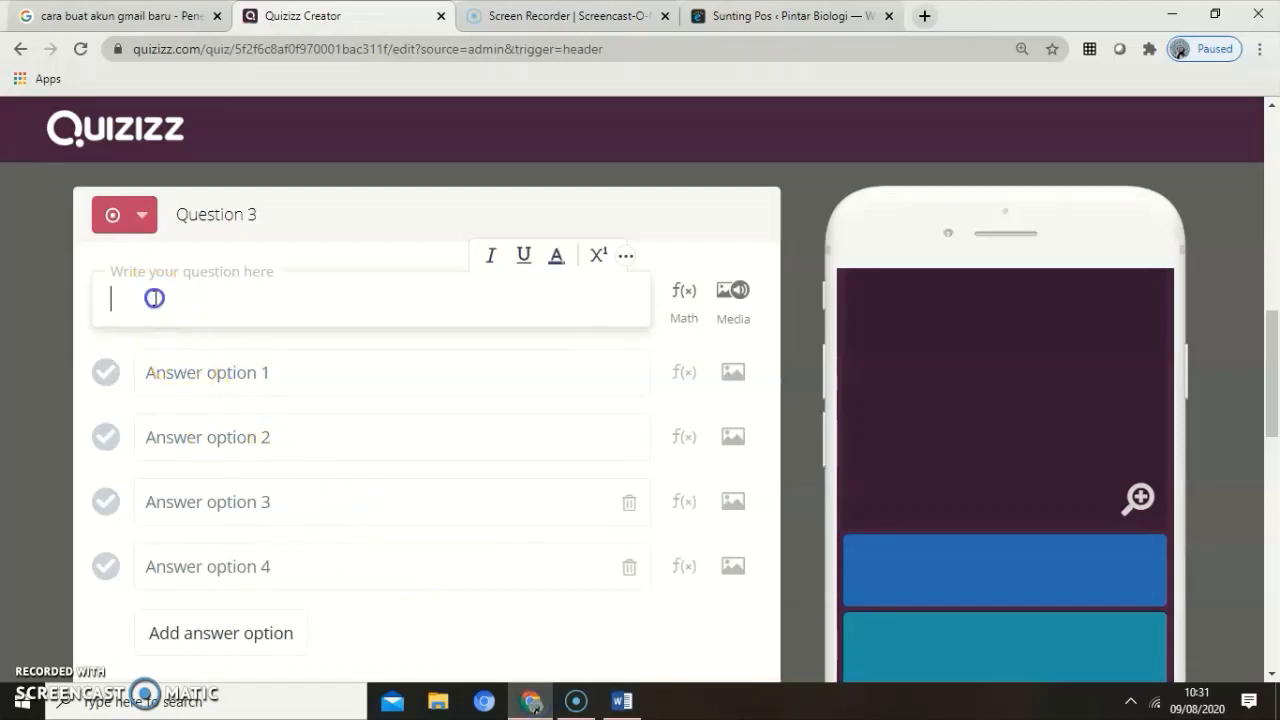
right_click(155, 298)
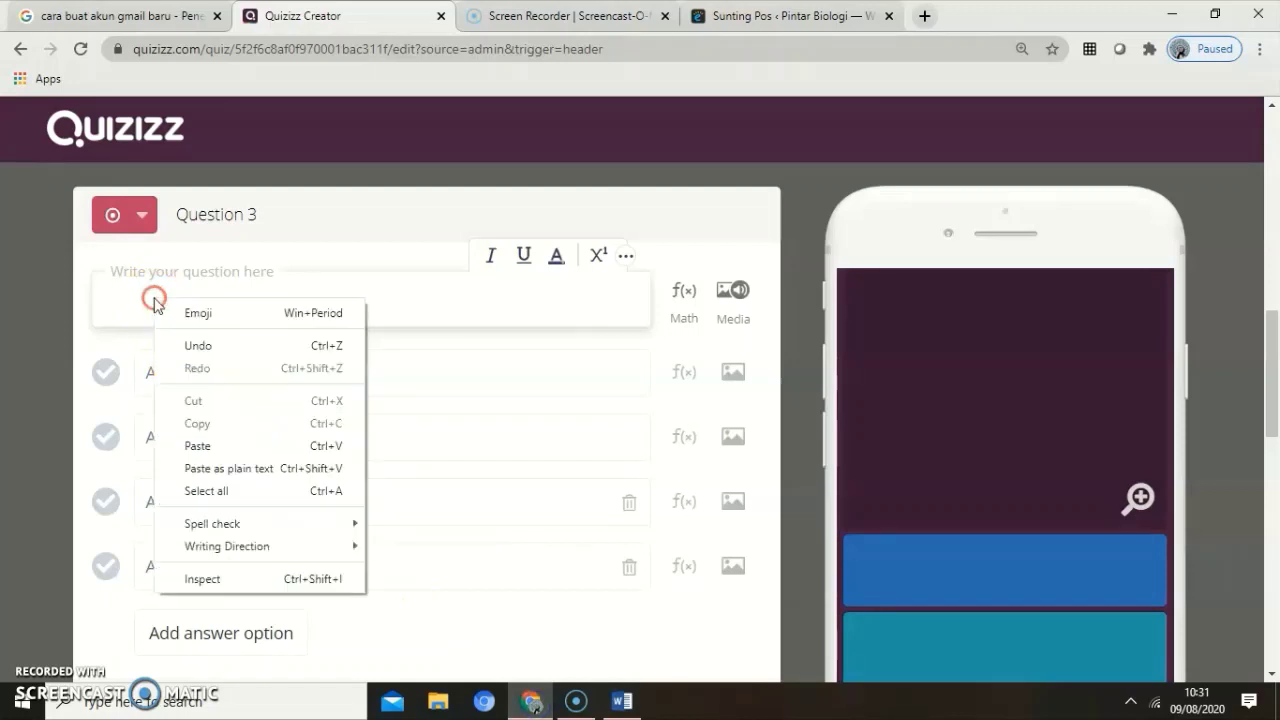
left_click(193, 447)
left_click(133, 299)
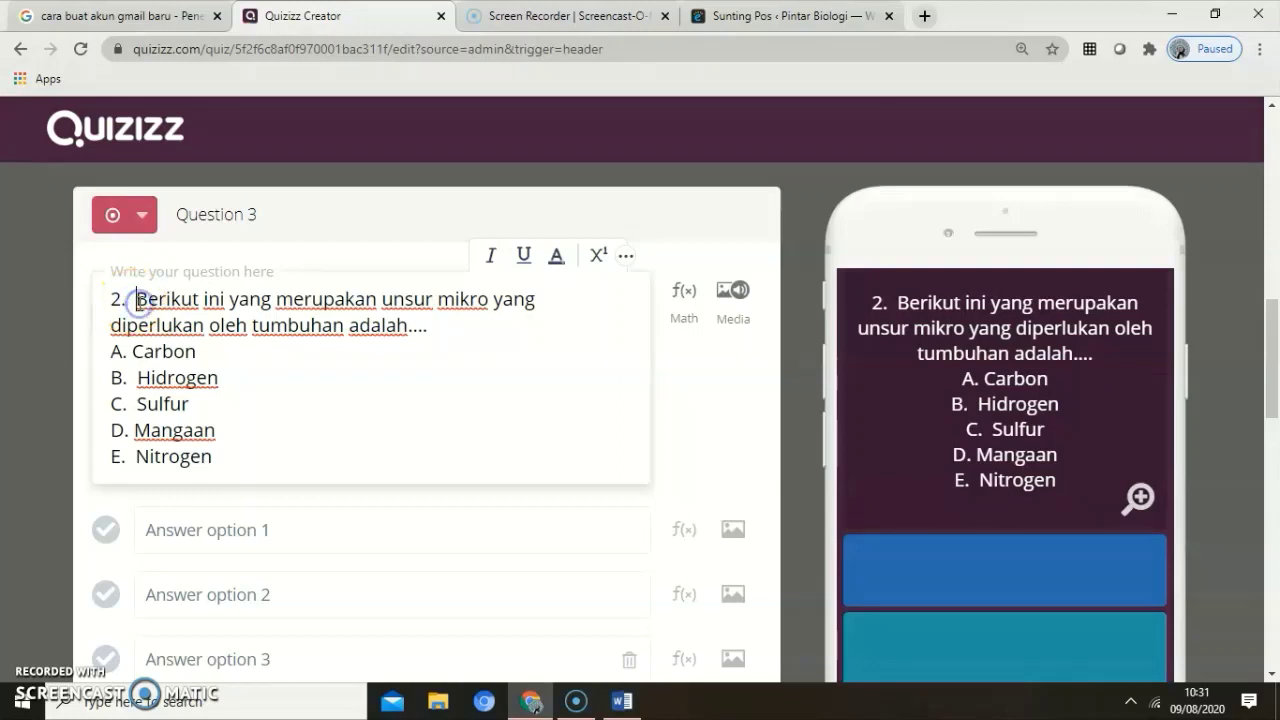
key("BackSpace")
key("BackSpace")
key("BackSpace")
key("BackSpace")
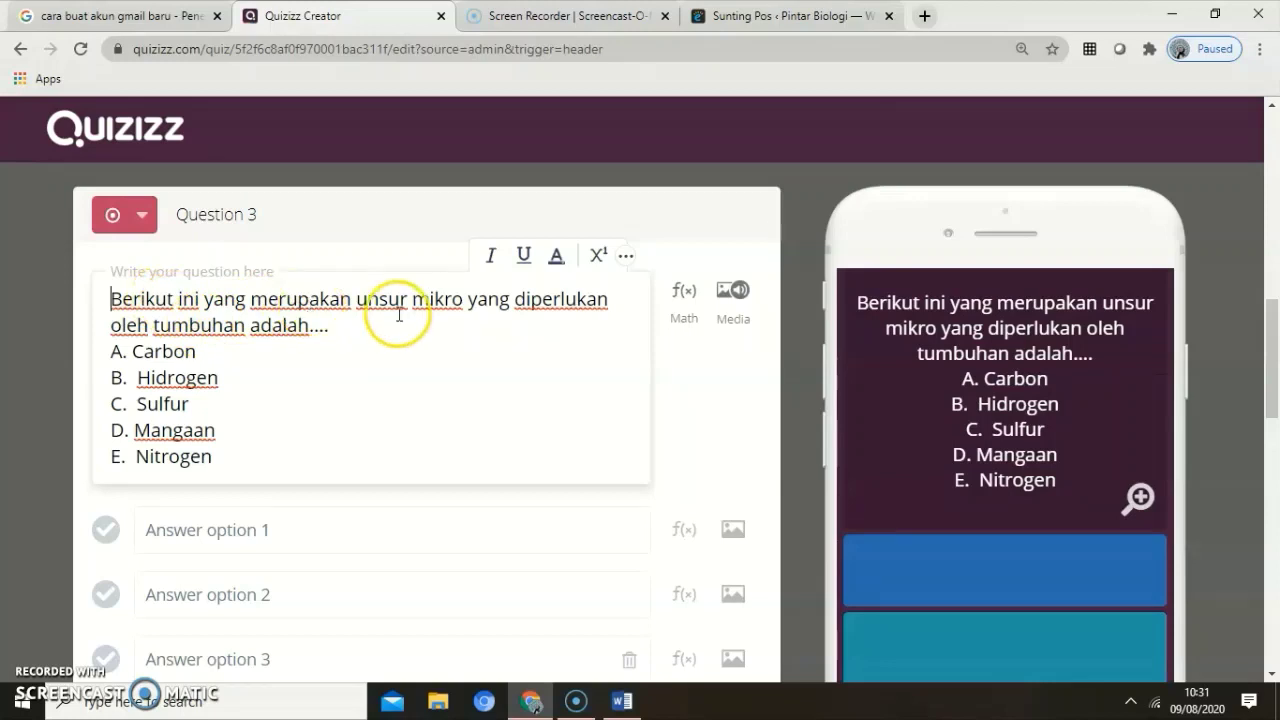
Copy "Carbon" from question 3's text into answer option 1
scroll(397, 366, "down", 1)
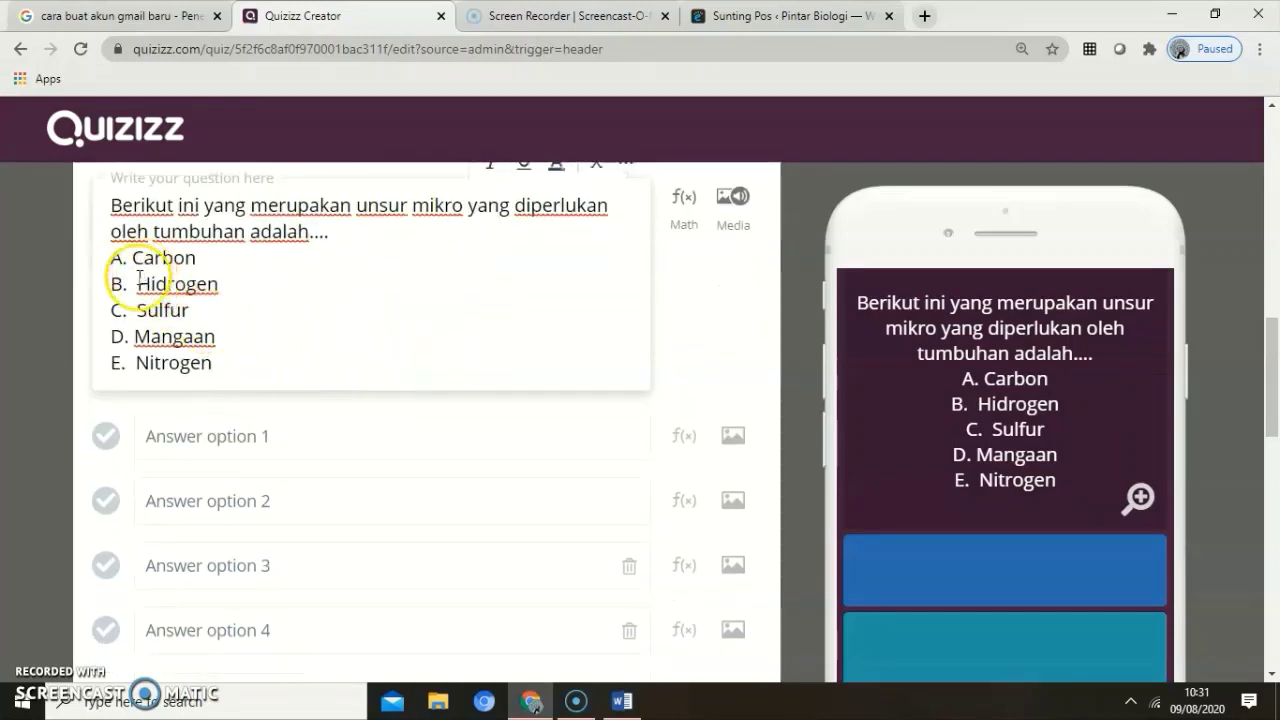
left_click_drag(134, 258, 183, 252)
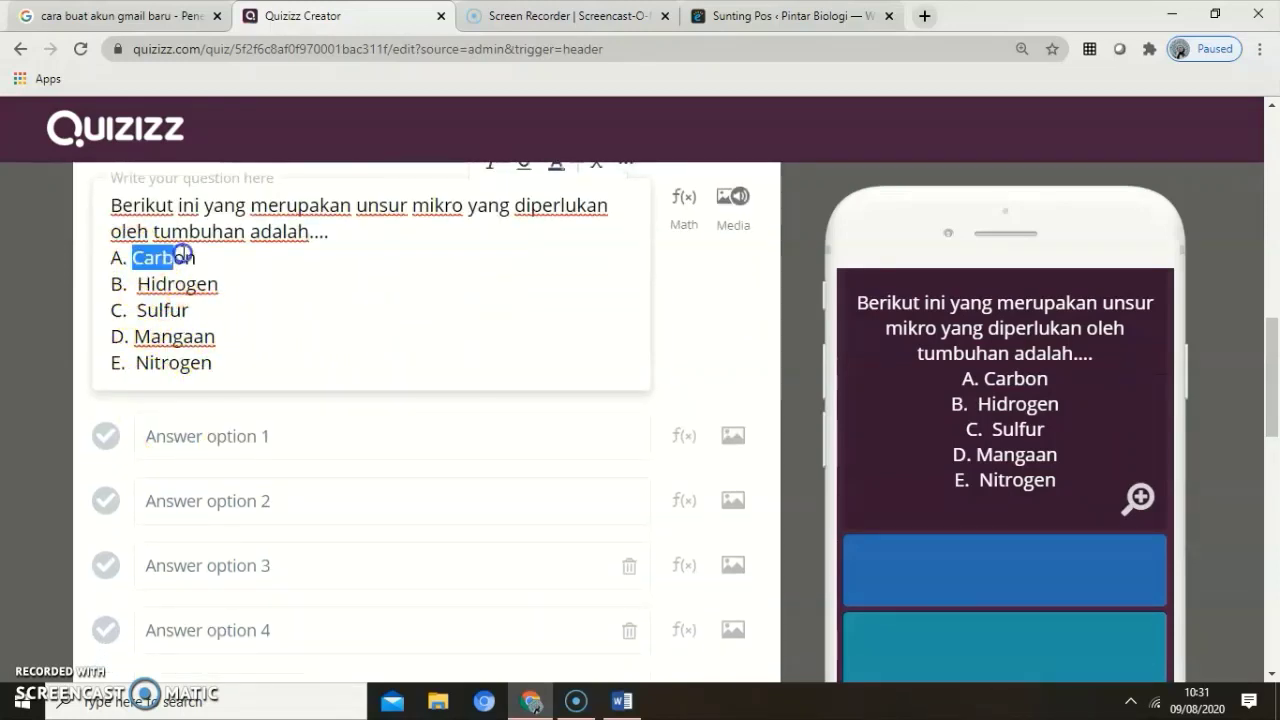
right_click(181, 262)
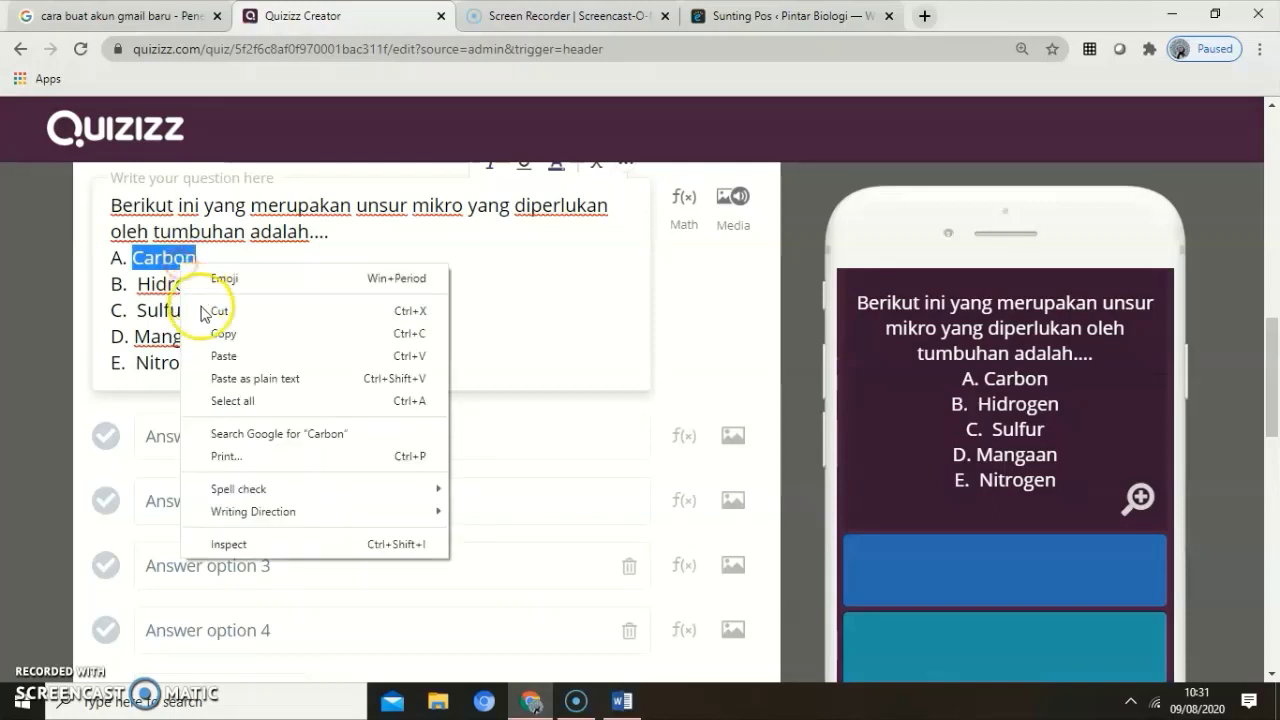
left_click(221, 336)
left_click(191, 437)
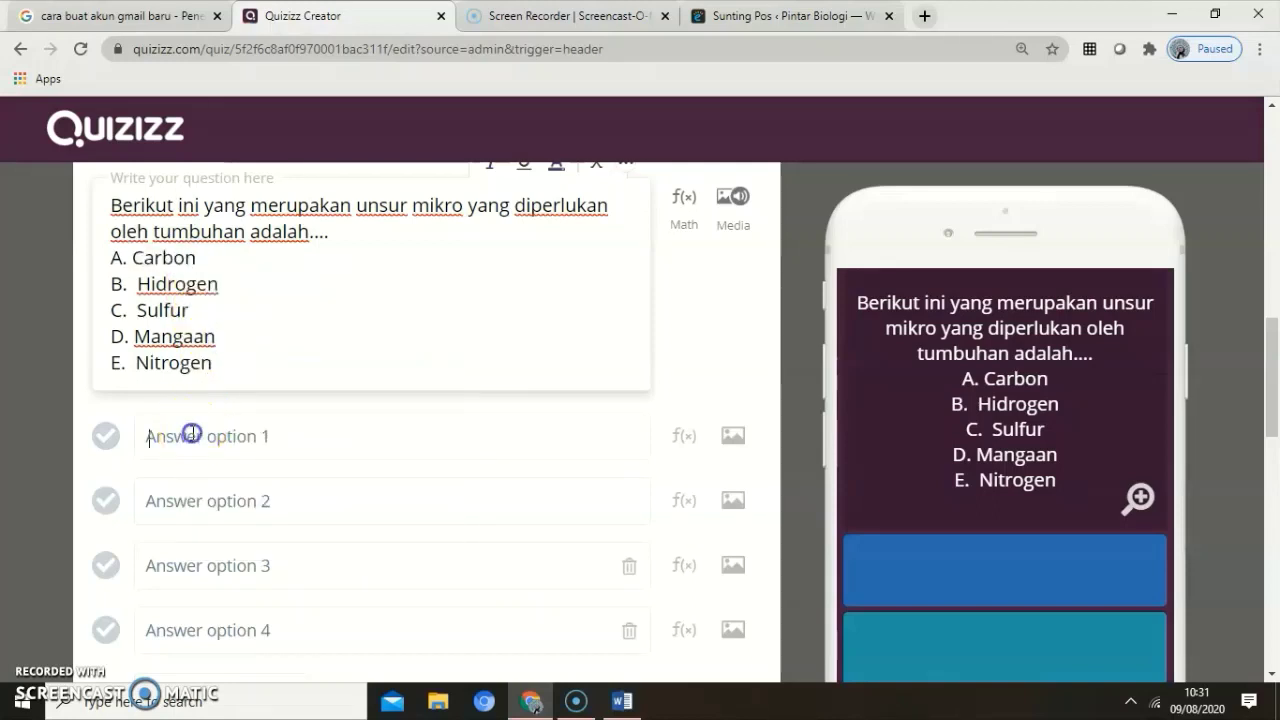
right_click(192, 433)
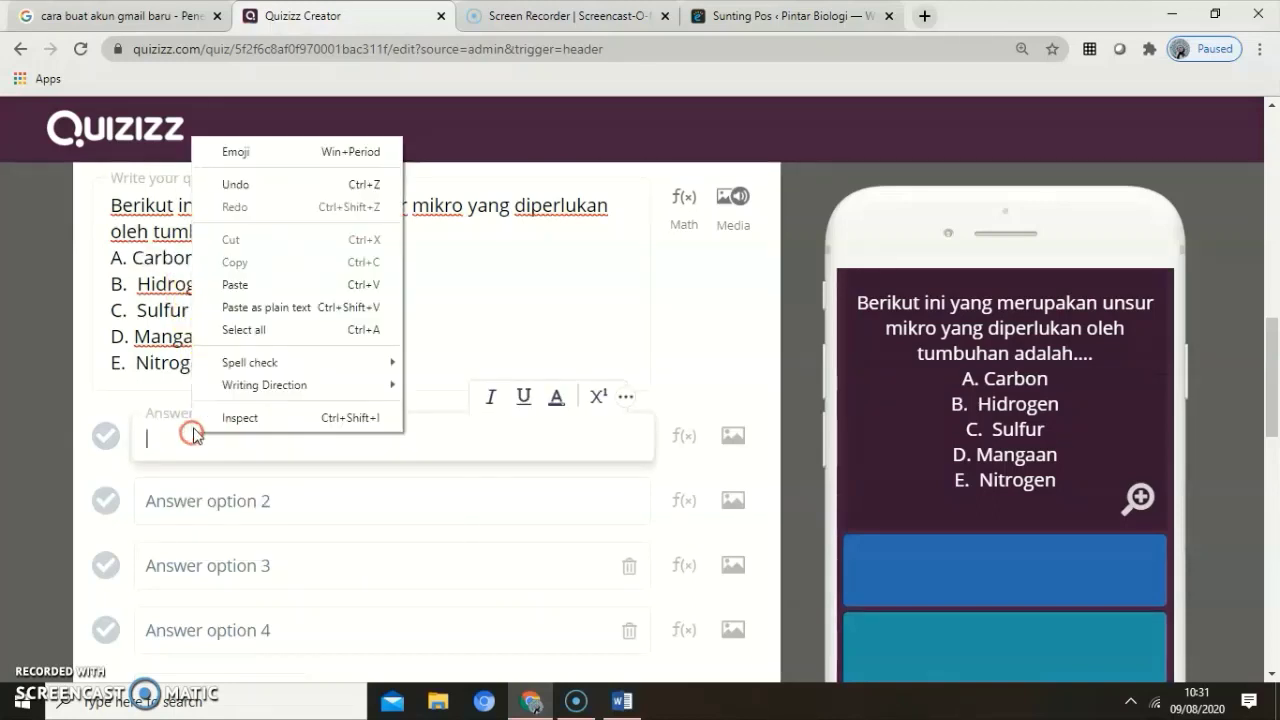
left_click(232, 284)
Copy "Hidrogen" from question 3's text into answer option 2
left_click(142, 284)
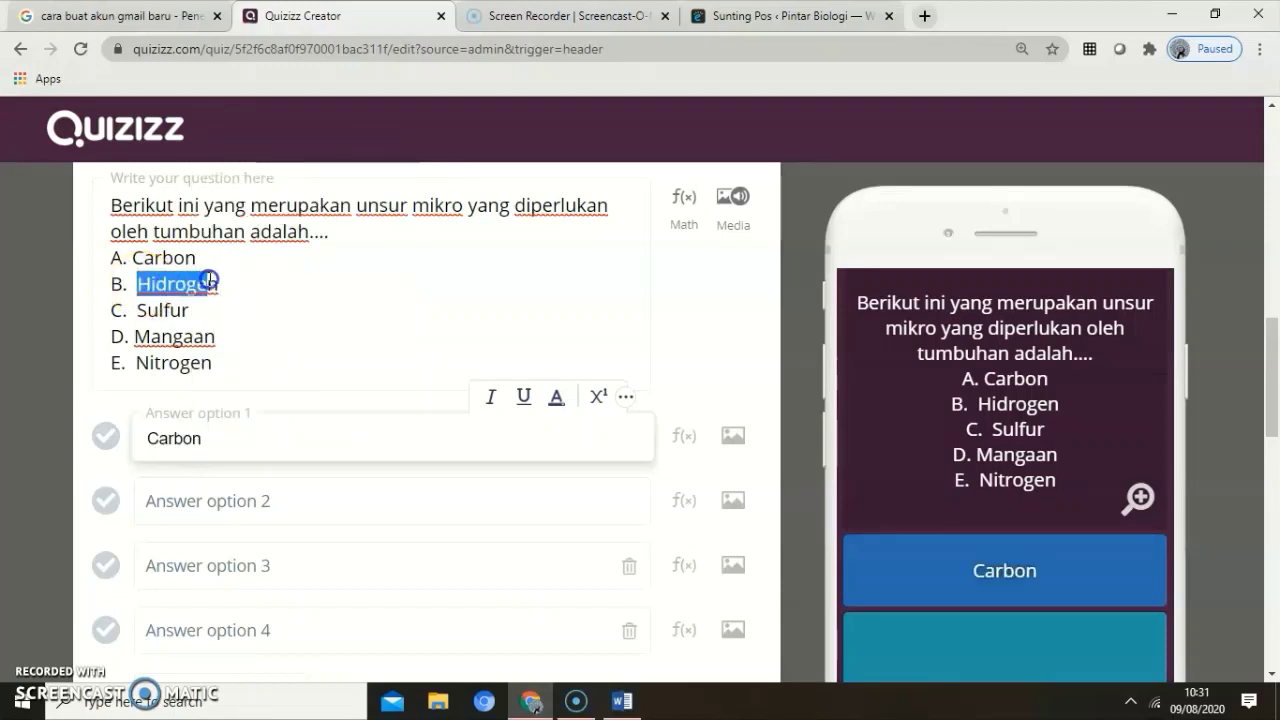
right_click(189, 284)
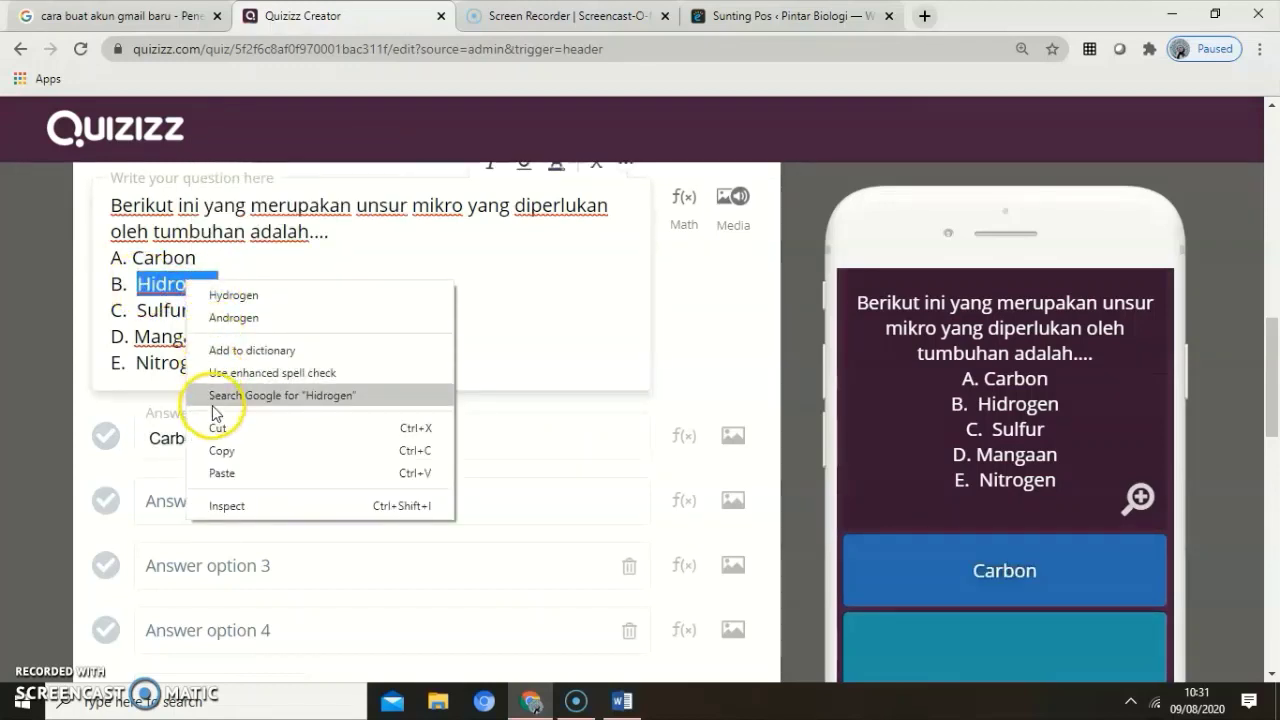
left_click(222, 450)
scroll(218, 445, "down", 2)
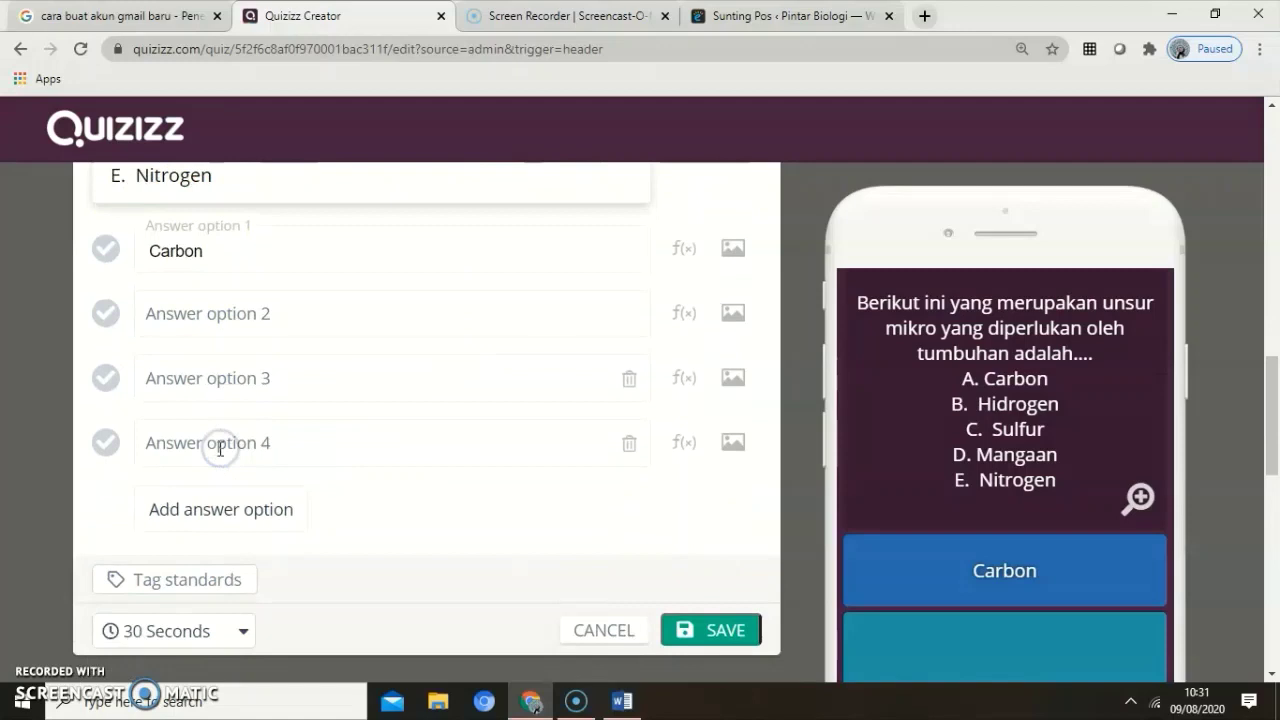
right_click(189, 313)
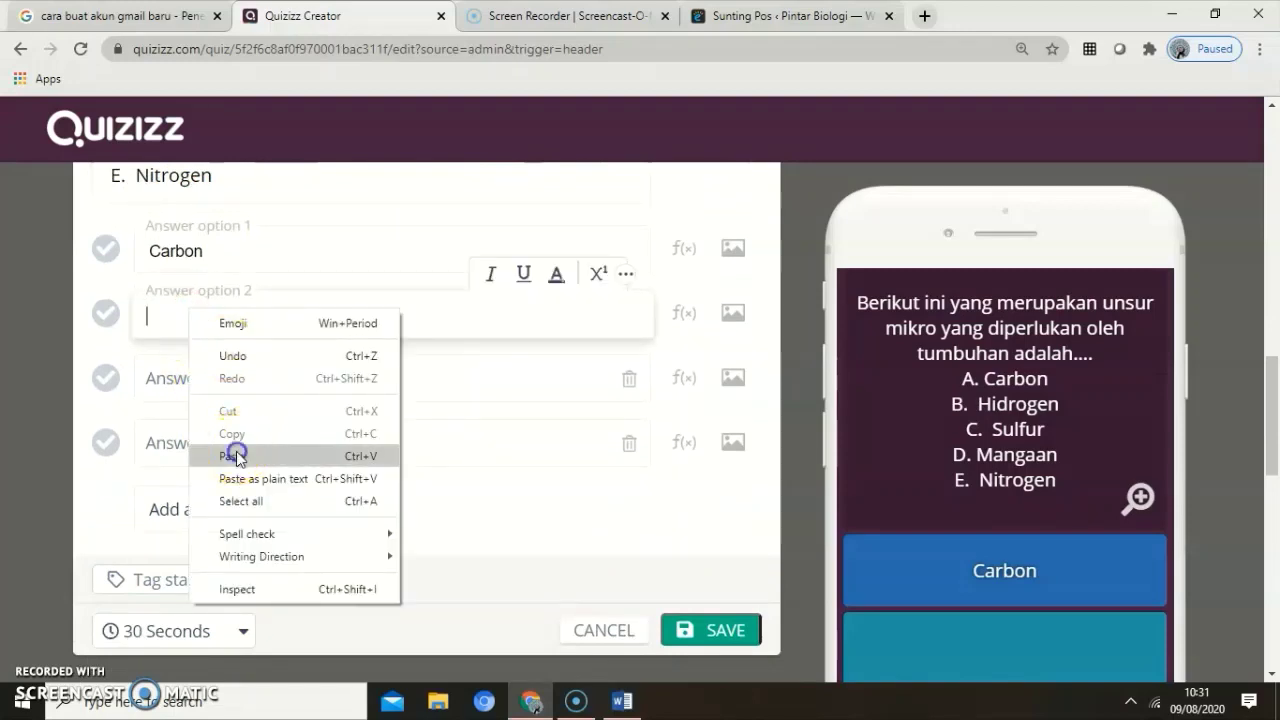
left_click(236, 450)
Copy "Sulfur" from question 3's text into answer option 3
scroll(213, 415, "up", 1)
scroll(200, 405, "up", 1)
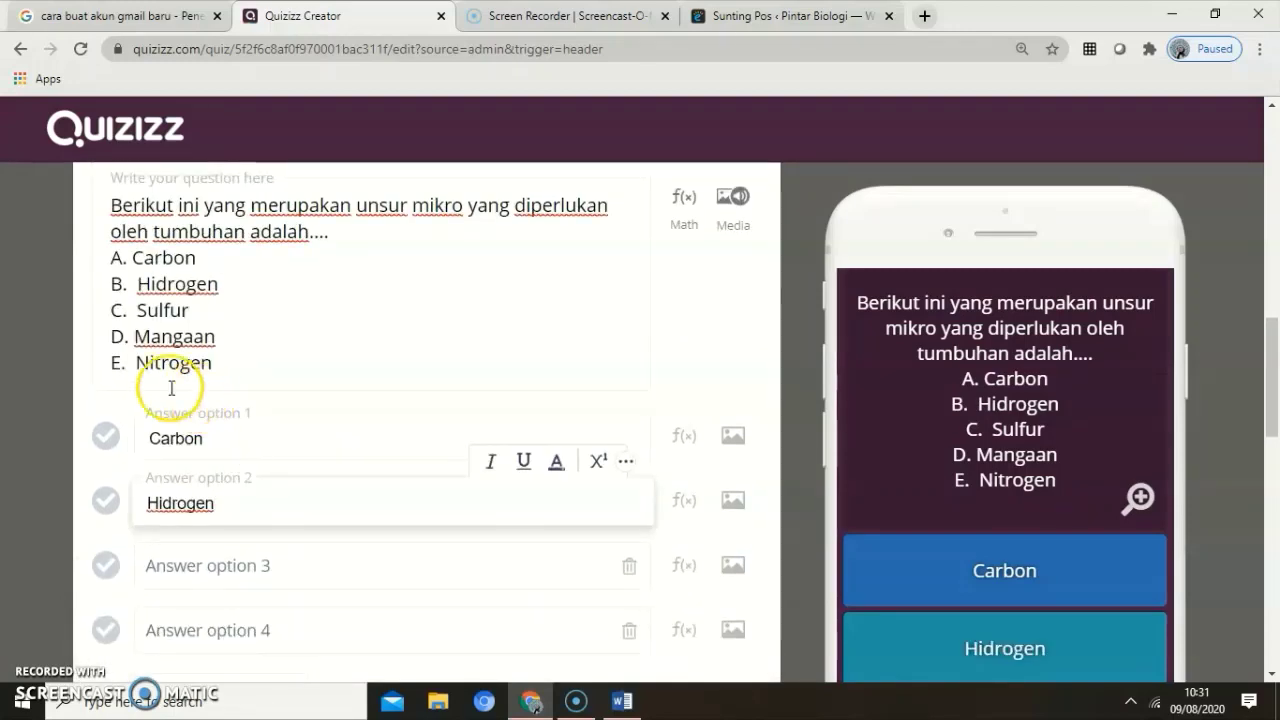
left_click_drag(189, 313, 191, 313)
right_click(158, 320)
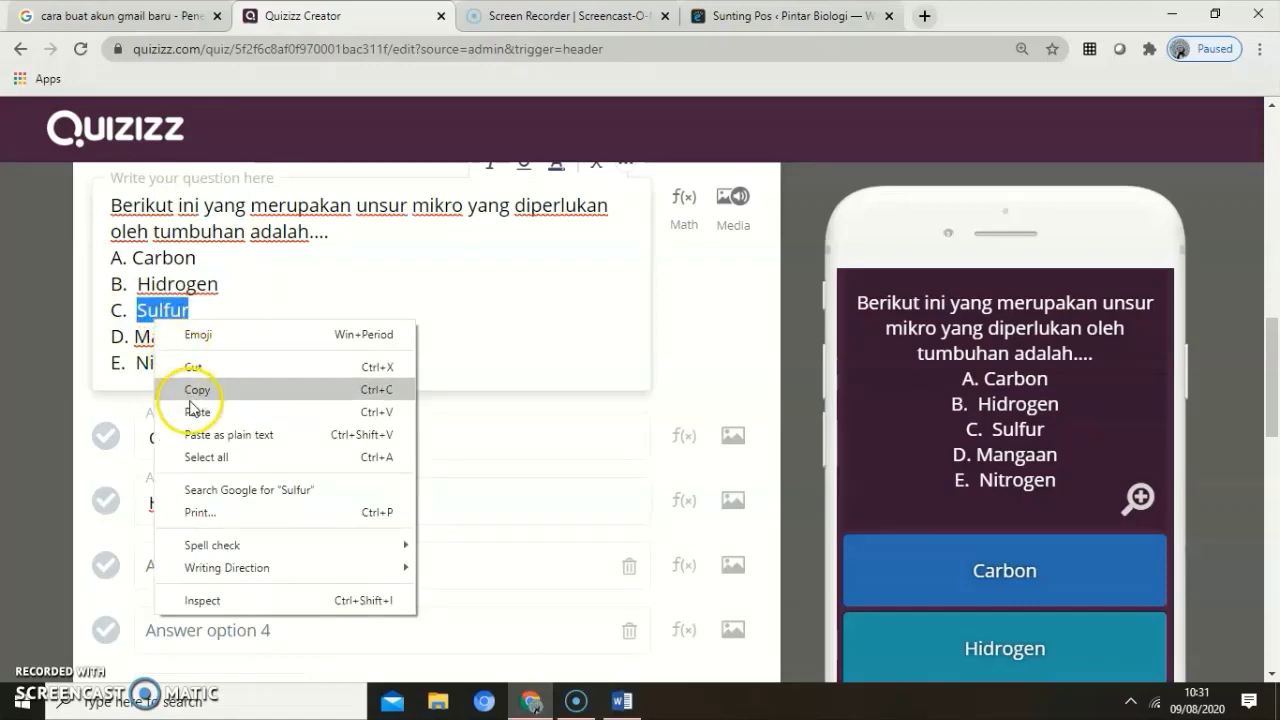
left_click(191, 390)
scroll(191, 409, "down", 2)
scroll(193, 383, "up", 2)
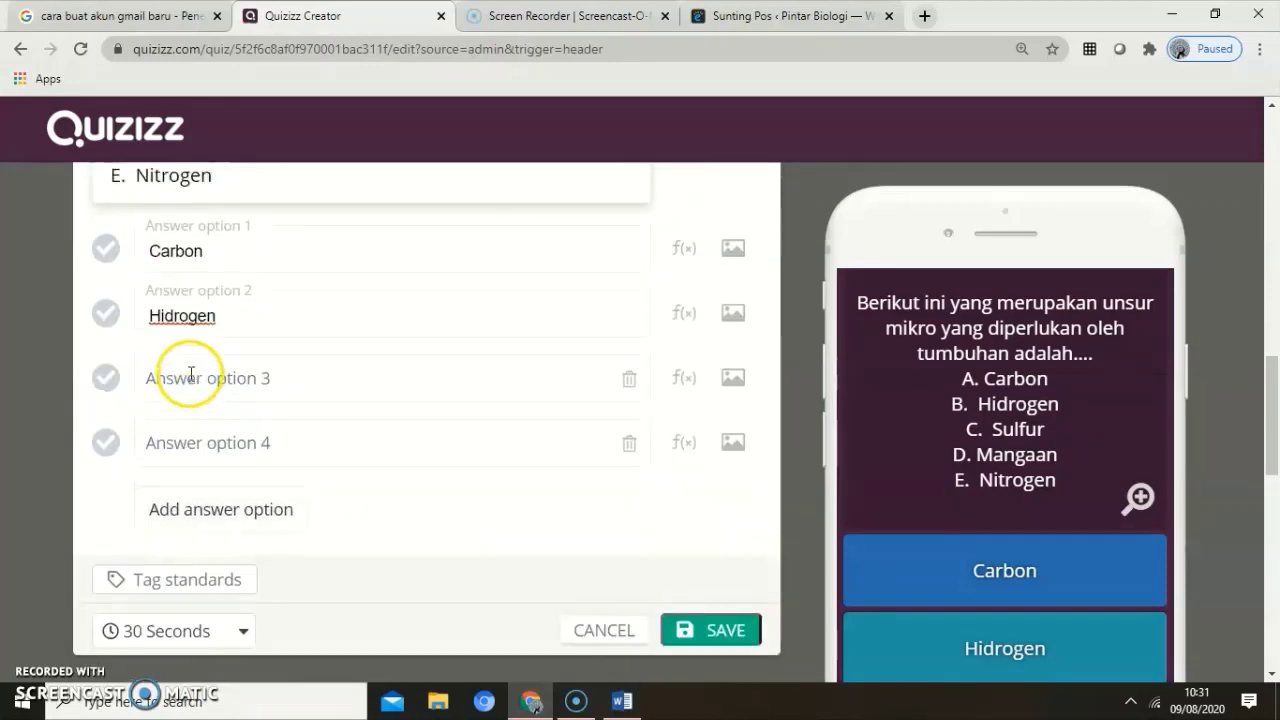
left_click(180, 380)
right_click(178, 381)
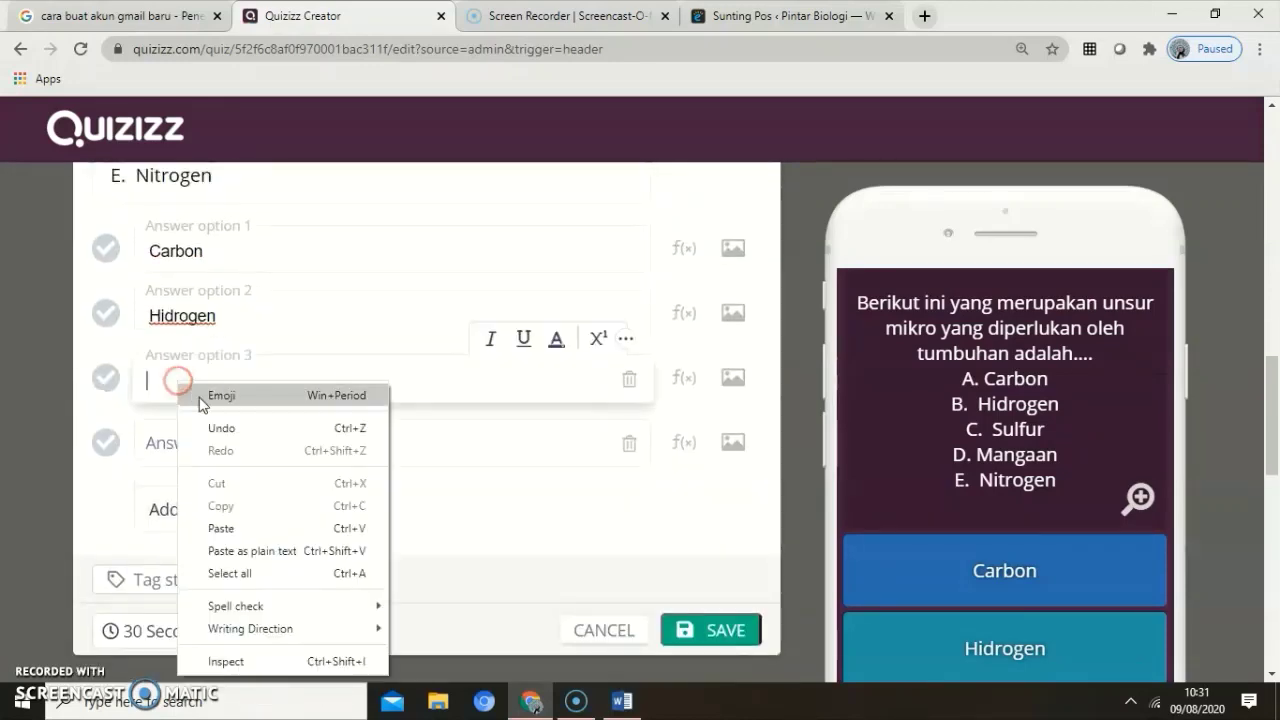
left_click(225, 528)
Copy "Mangaan" from question 3's text into answer option 4
scroll(195, 450, "up", 3)
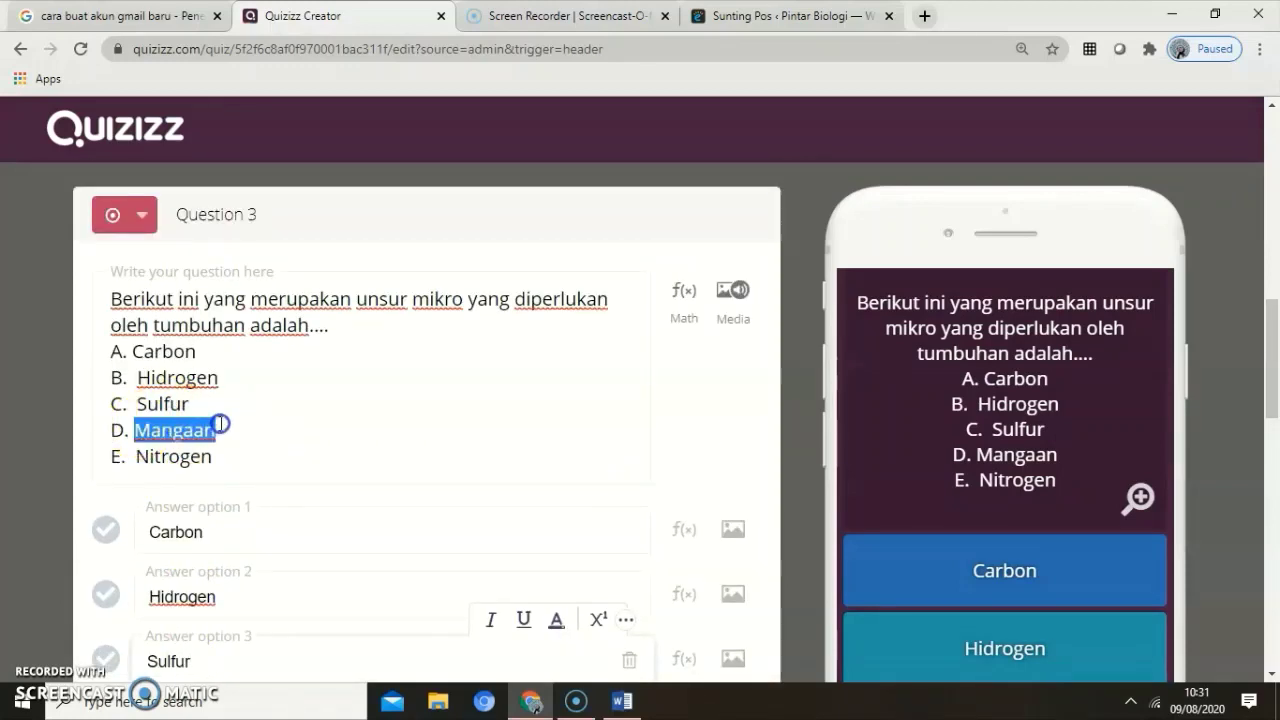
right_click(222, 425)
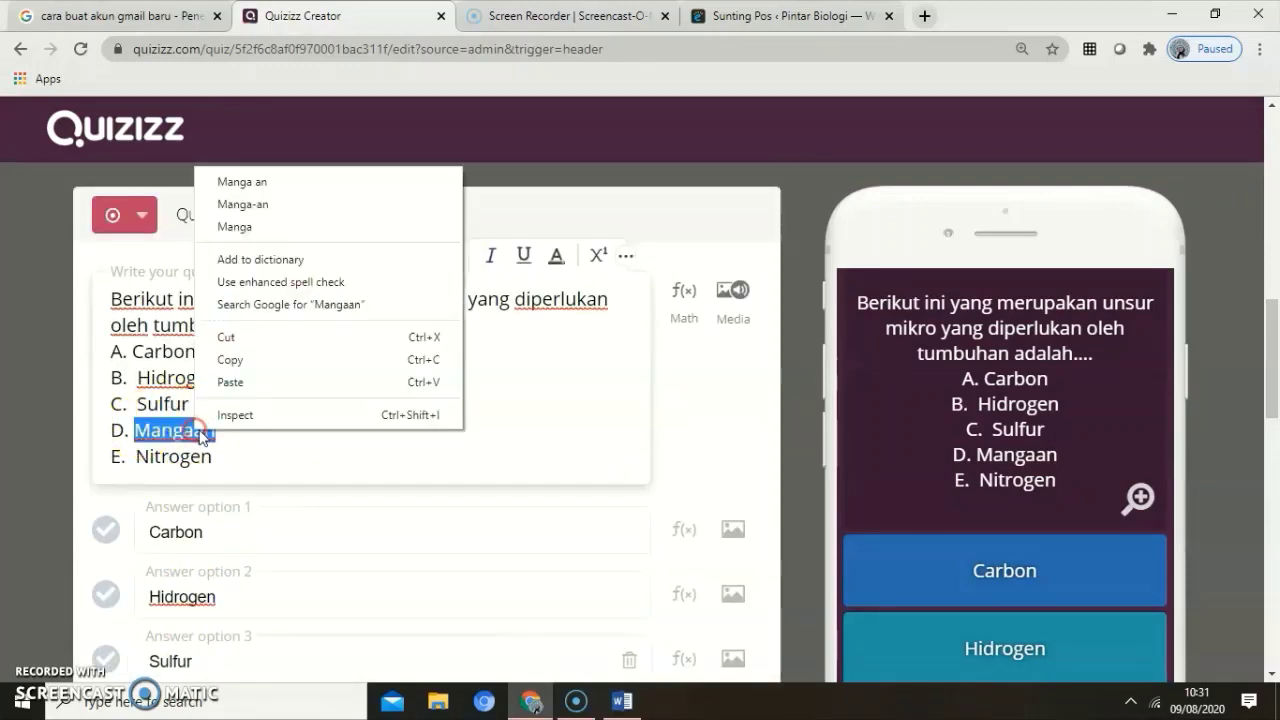
left_click(231, 359)
scroll(223, 420, "down", 4)
left_click(188, 349)
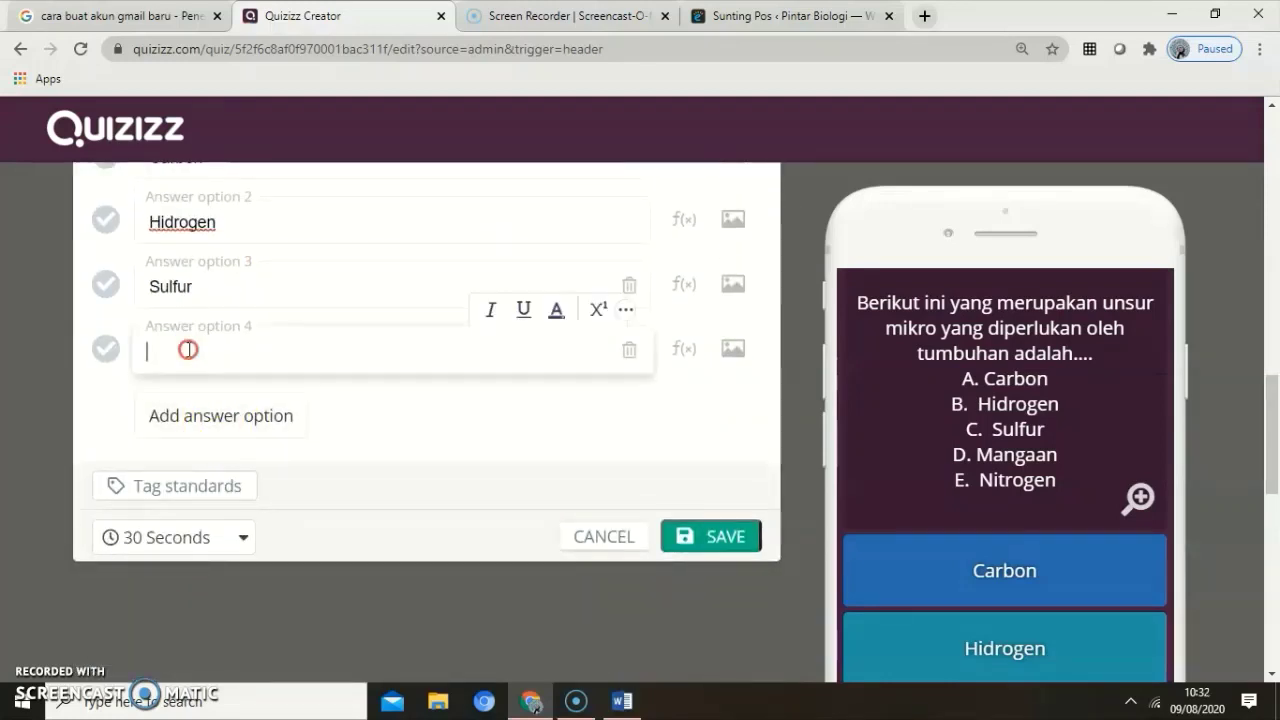
right_click(188, 352)
left_click(222, 499)
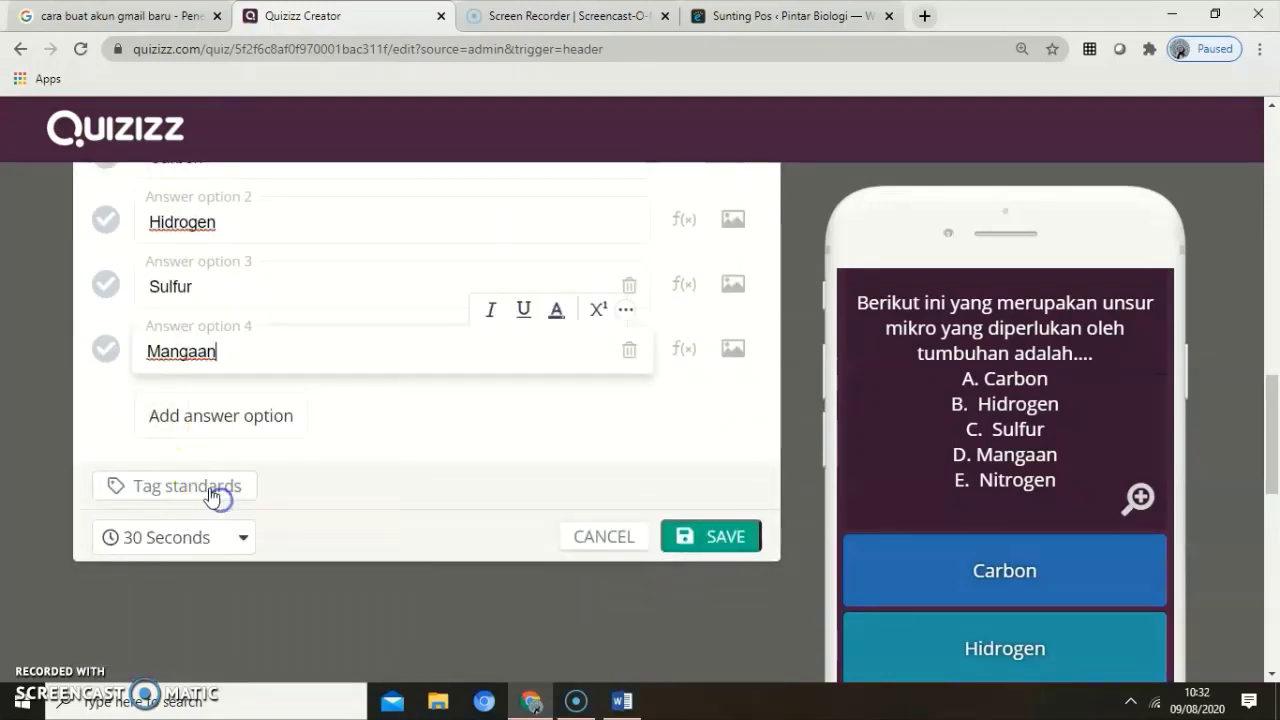
Add a fifth answer option to question 3 and fill it with "Nitrogen" copied from the question text
left_click(188, 421)
scroll(200, 425, "up", 5)
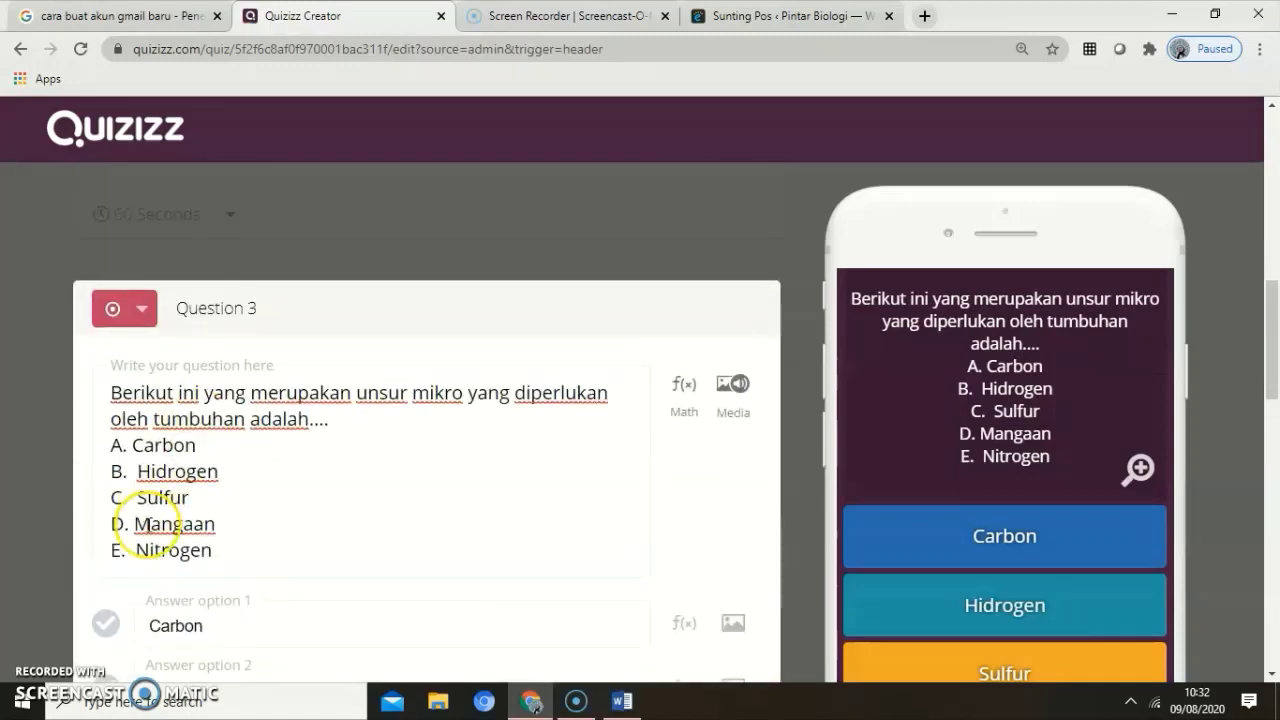
left_click(137, 540)
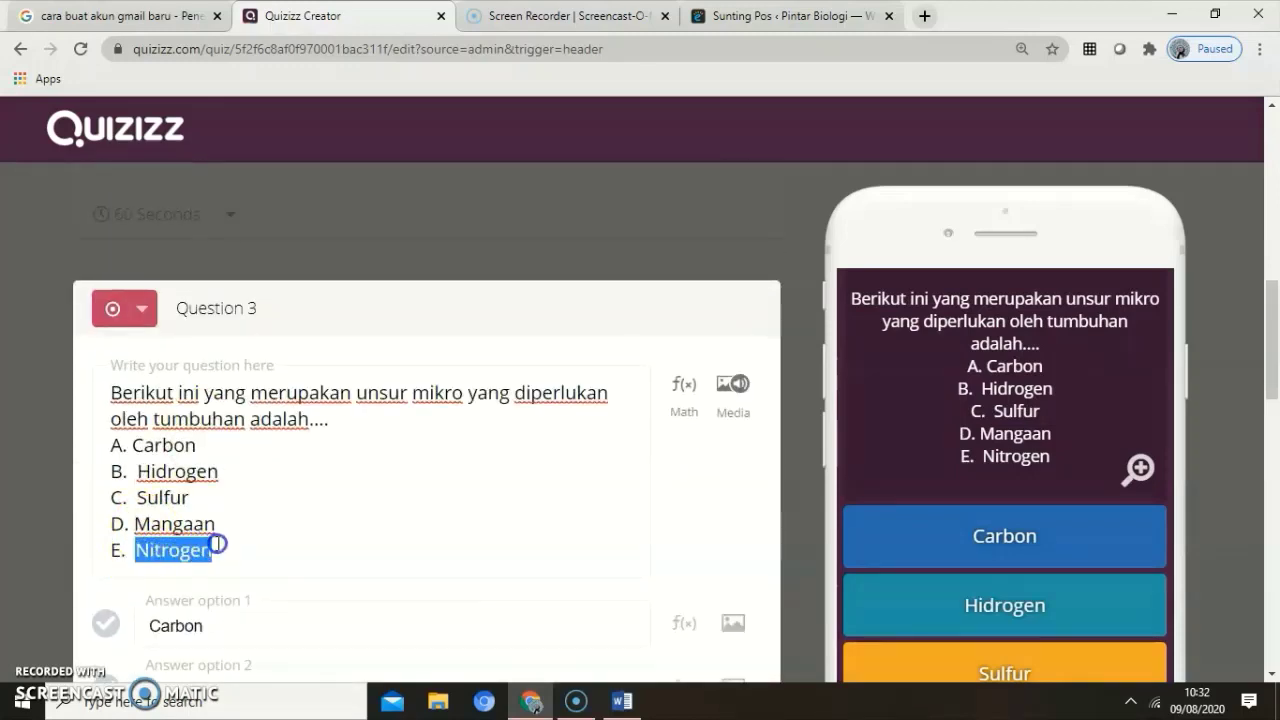
right_click(186, 545)
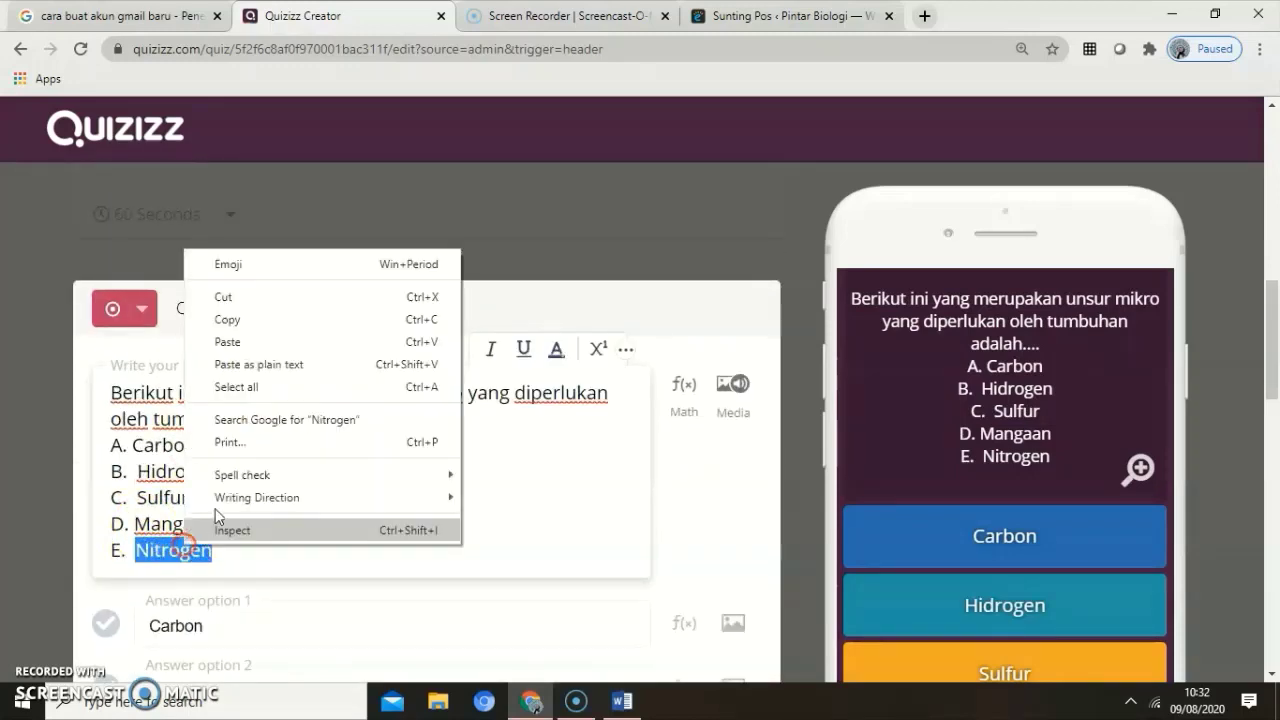
left_click(235, 322)
scroll(186, 528, "down", 5)
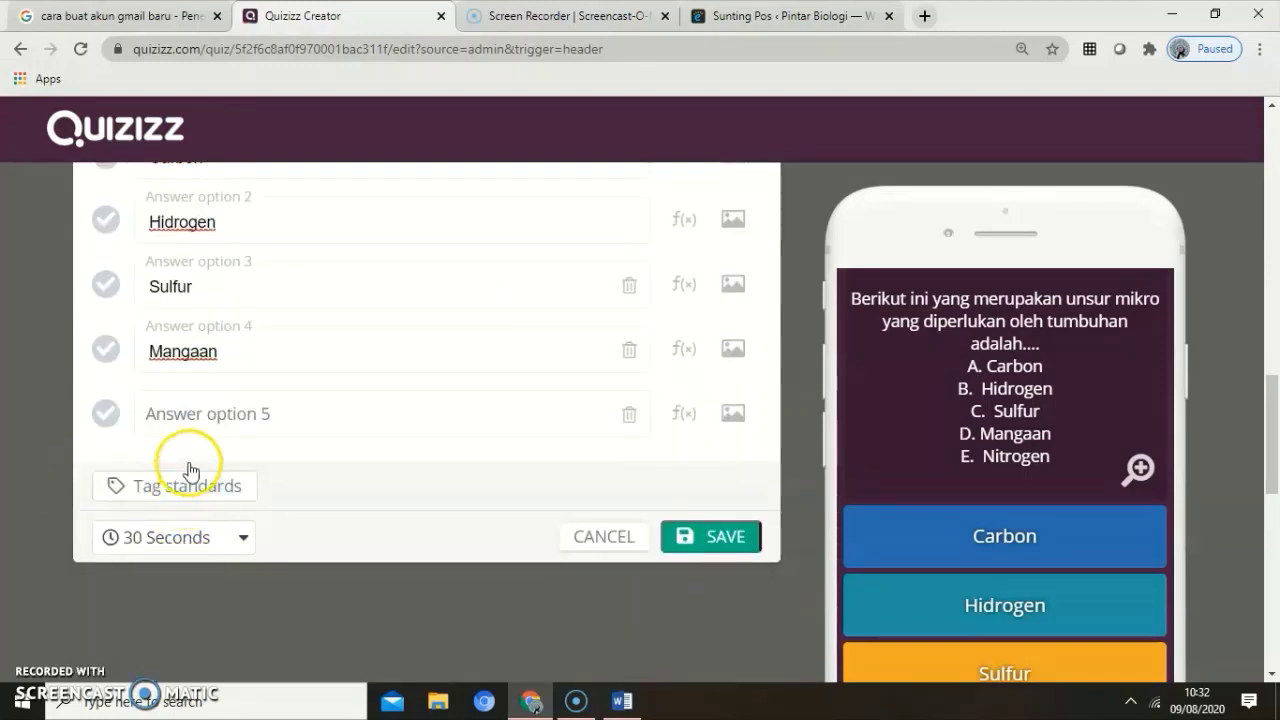
left_click(188, 420)
right_click(186, 420)
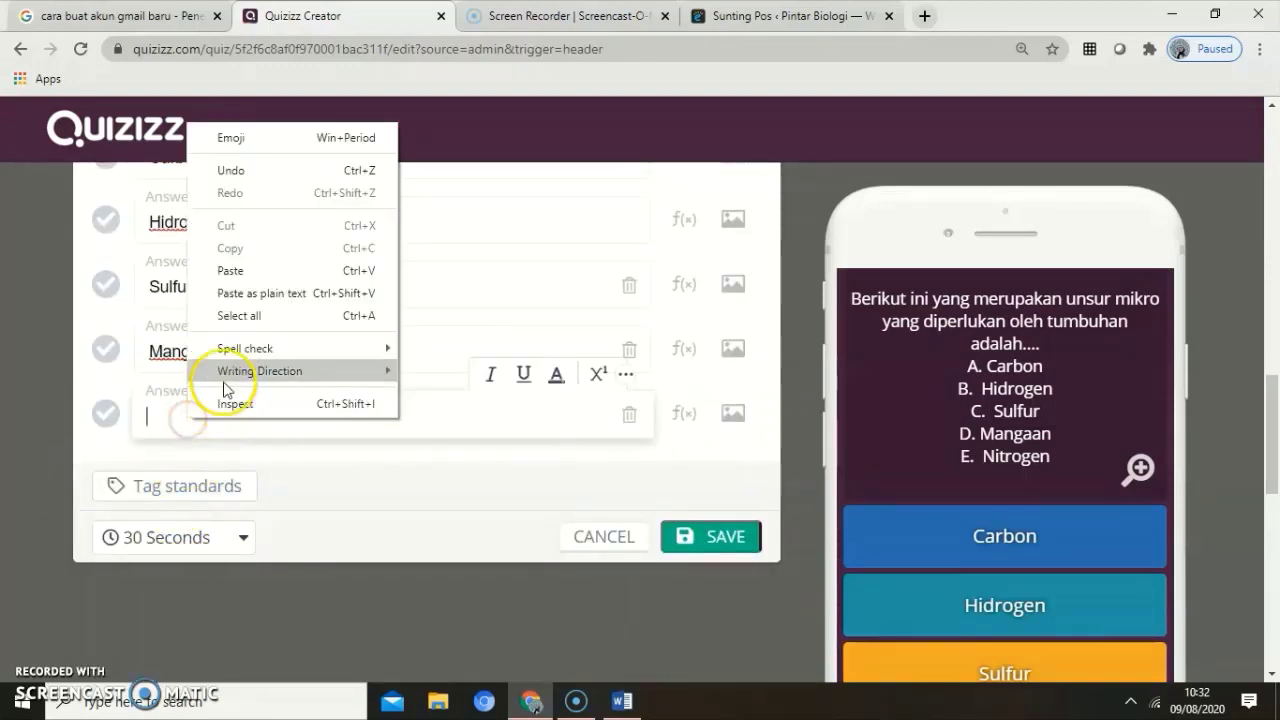
left_click(238, 268)
Delete the lettered options A to E and the leftover empty line from question 3's text, keeping only the question sentence
scroll(200, 443, "up", 5)
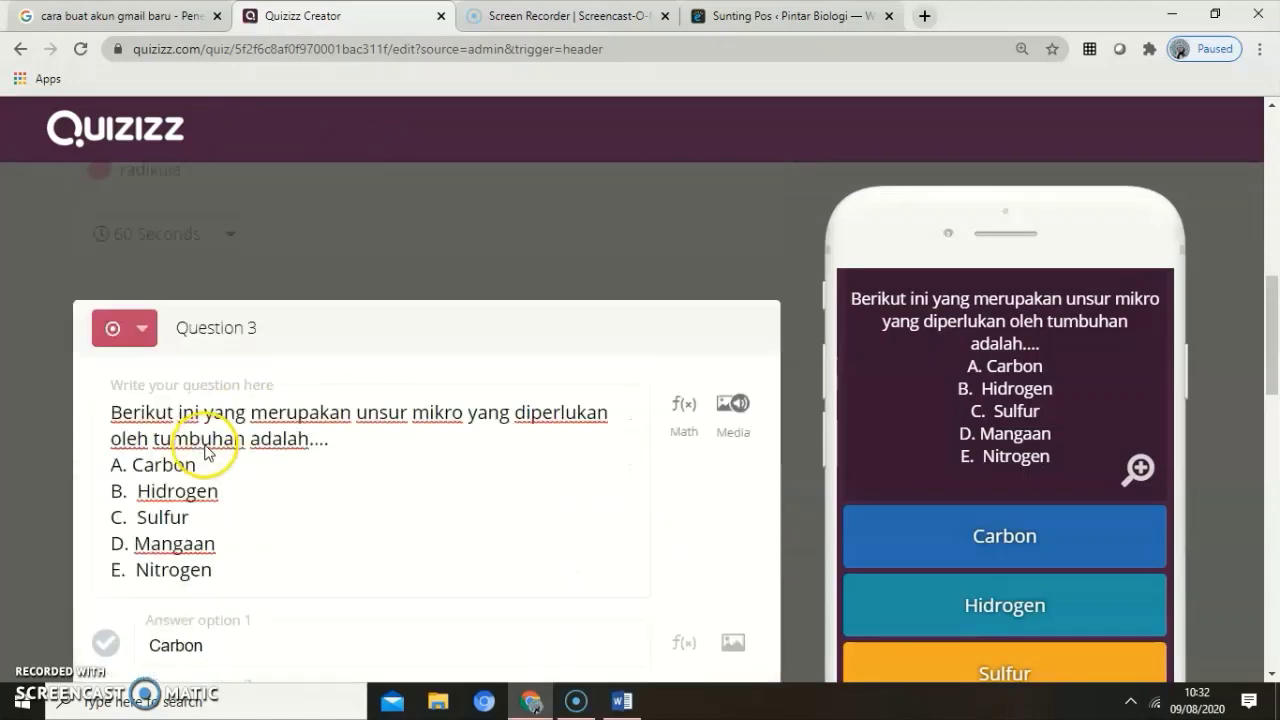
scroll(188, 488, "down", 2)
left_click_drag(111, 358, 251, 460)
key("BackSpace")
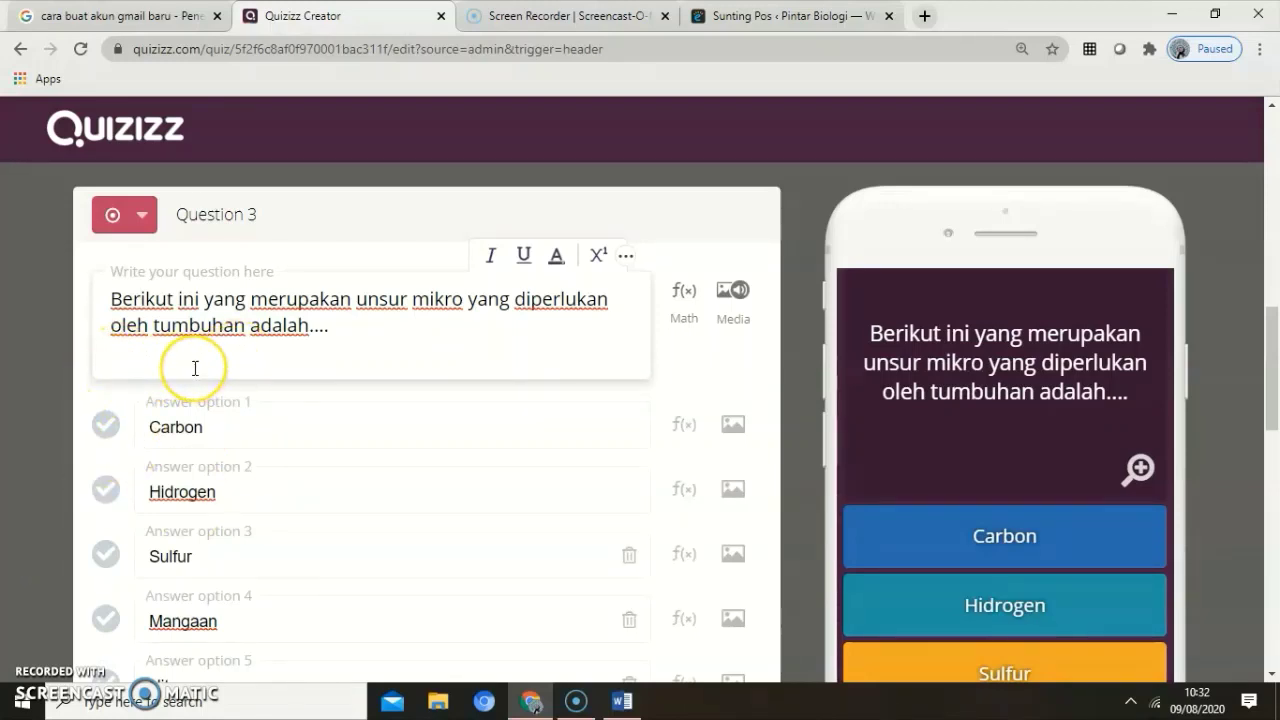
key("BackSpace")
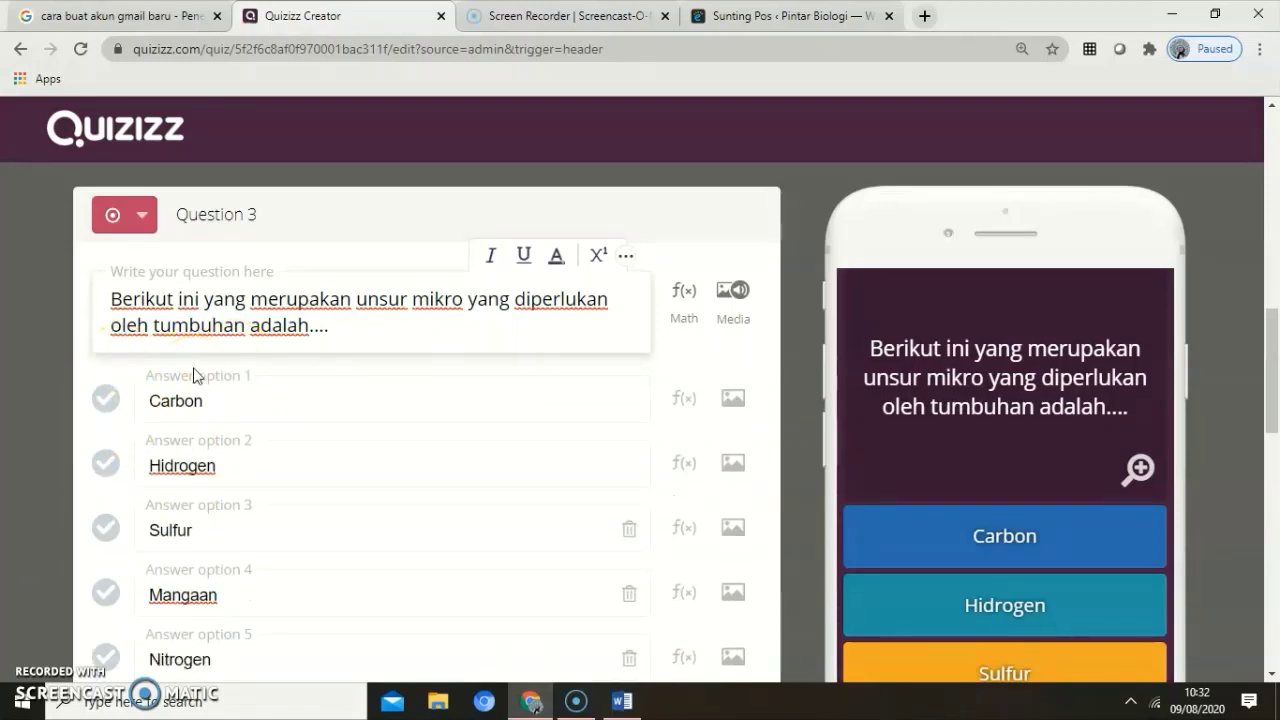
scroll(200, 390, "down", 1)
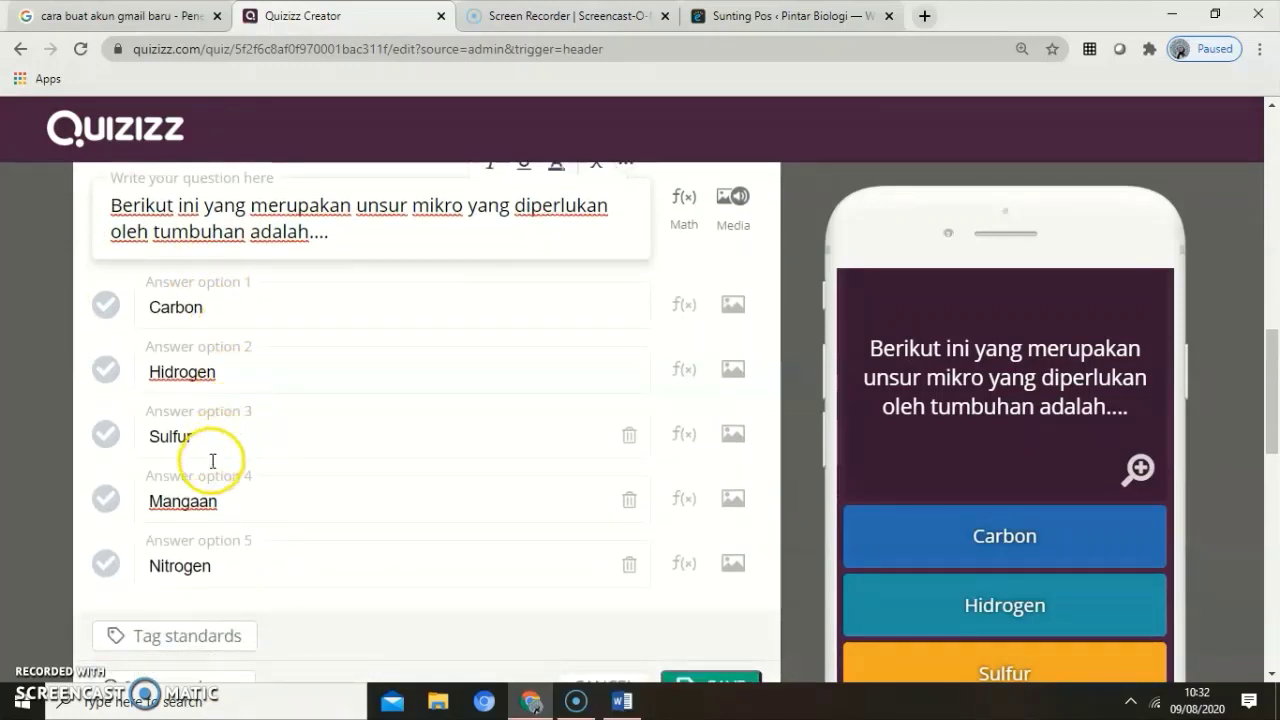
Mark "Mangaan" as the correct answer of question 3 and save the question
left_click(105, 501)
scroll(363, 490, "up", 1)
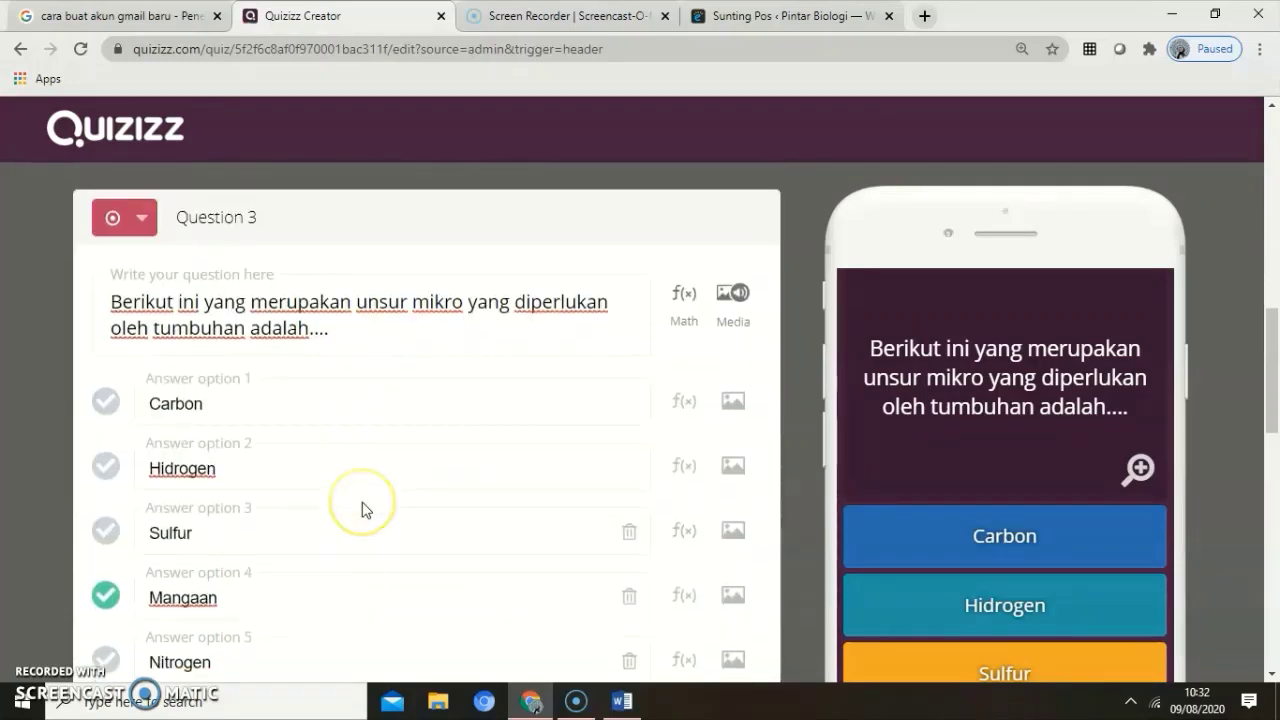
scroll(362, 510, "down", 4)
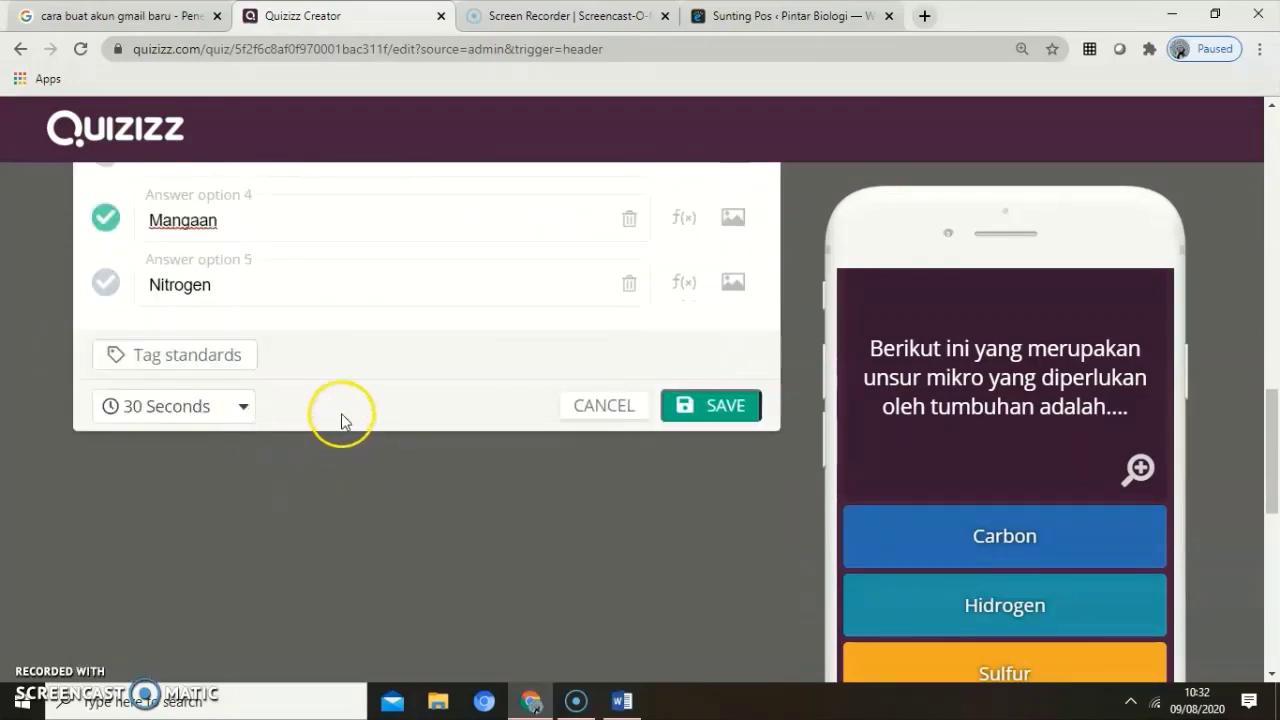
scroll(342, 420, "up", 3)
scroll(342, 411, "down", 2)
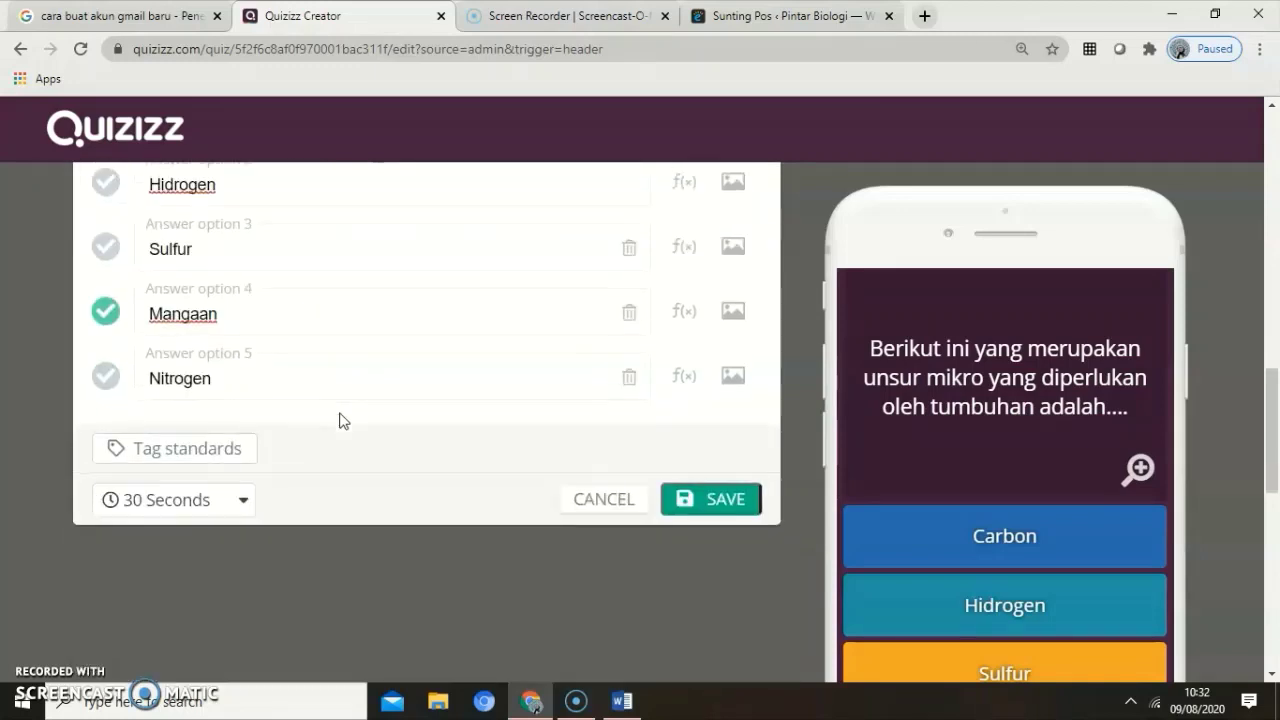
left_click(714, 501)
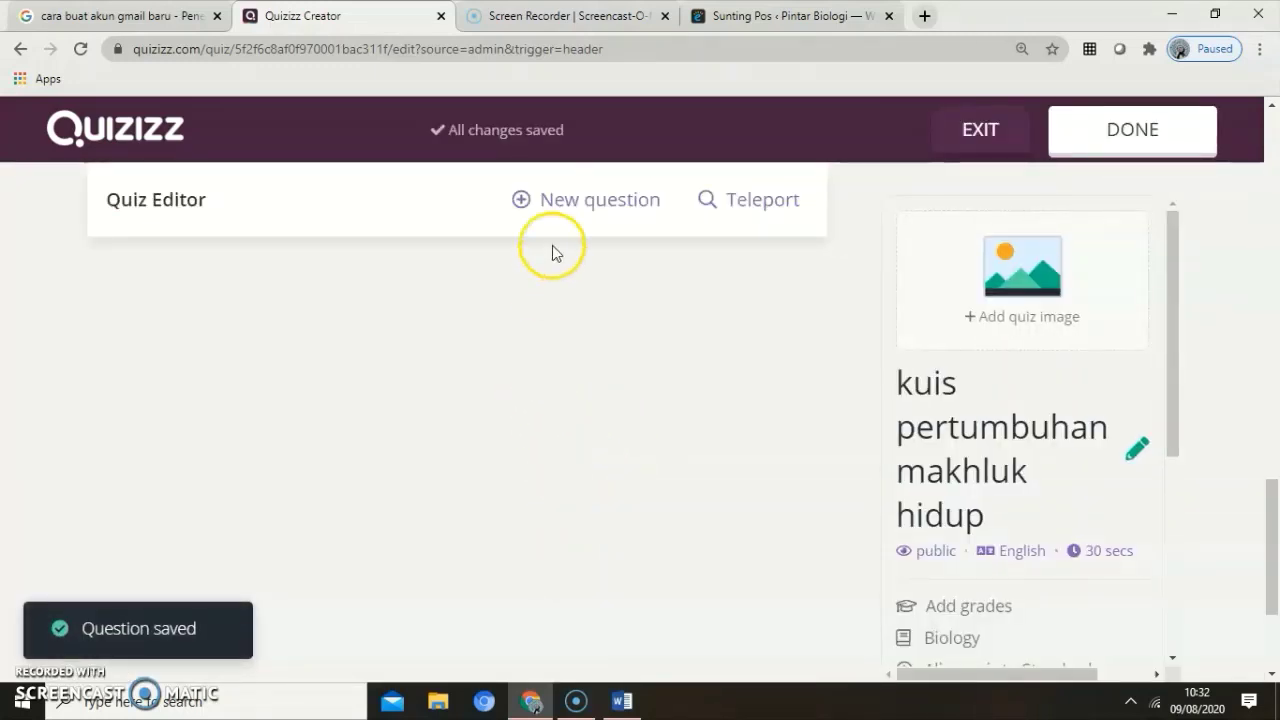
Add a new multiple-choice question as question 4 and start editing its question text
left_click(557, 205)
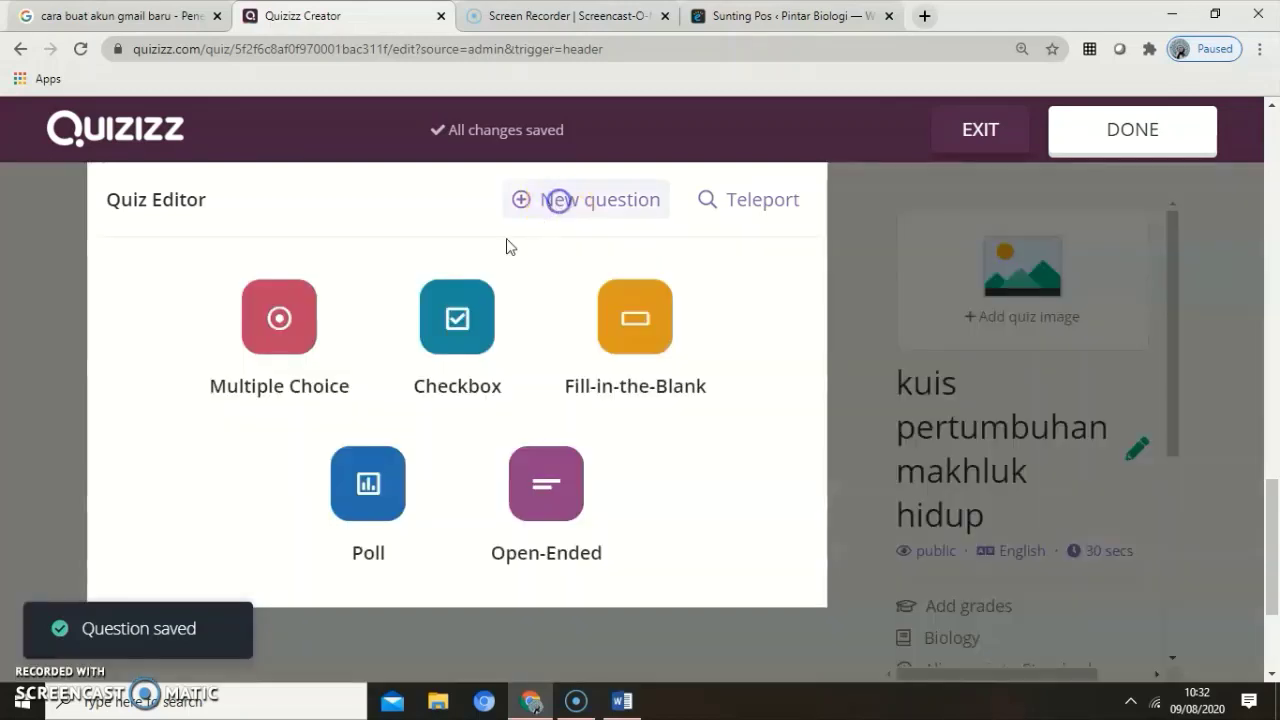
left_click(316, 346)
left_click(220, 390)
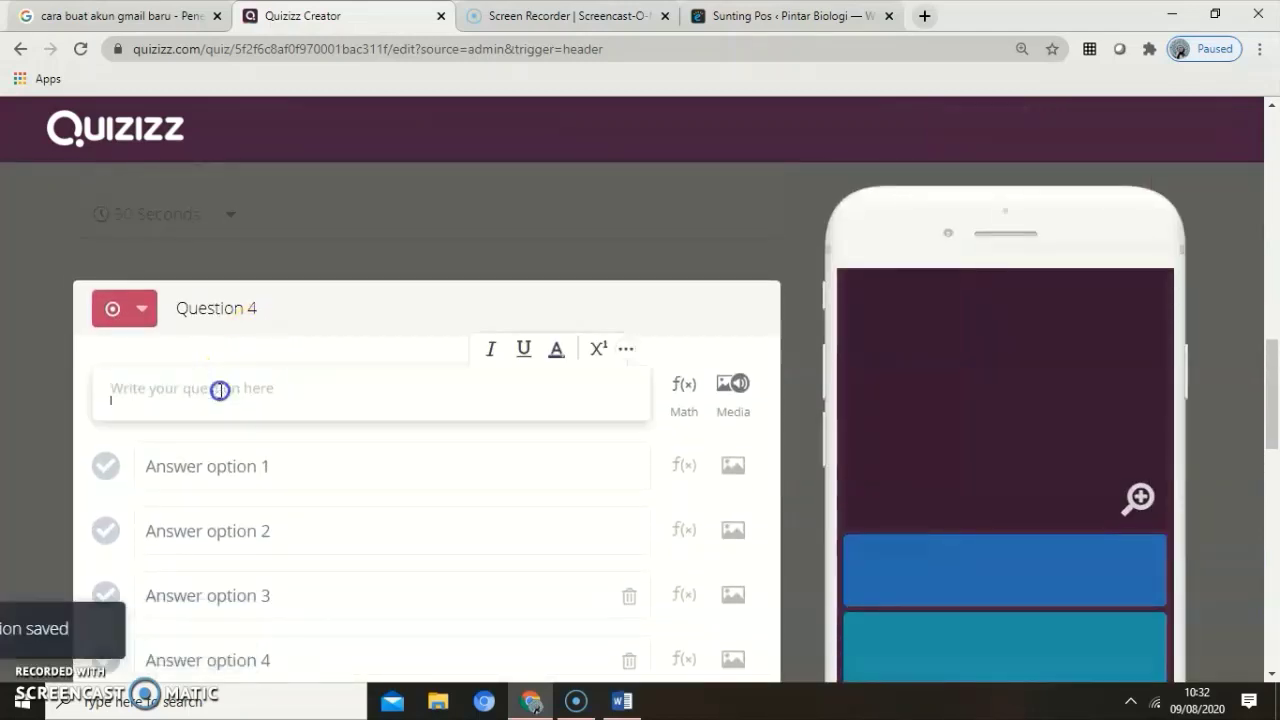
Switch to the Word document and copy question 6 about the embryonic stage together with its answer options A to E
left_click(618, 700)
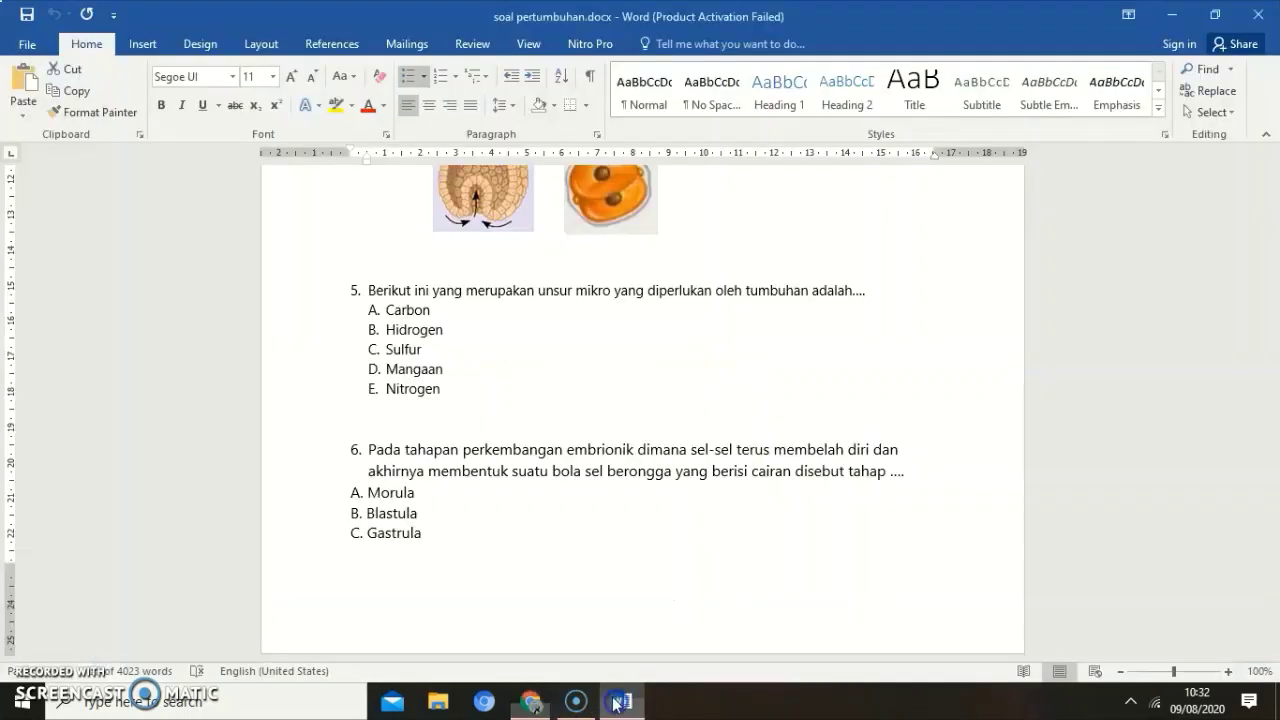
scroll(500, 555, "down", 2)
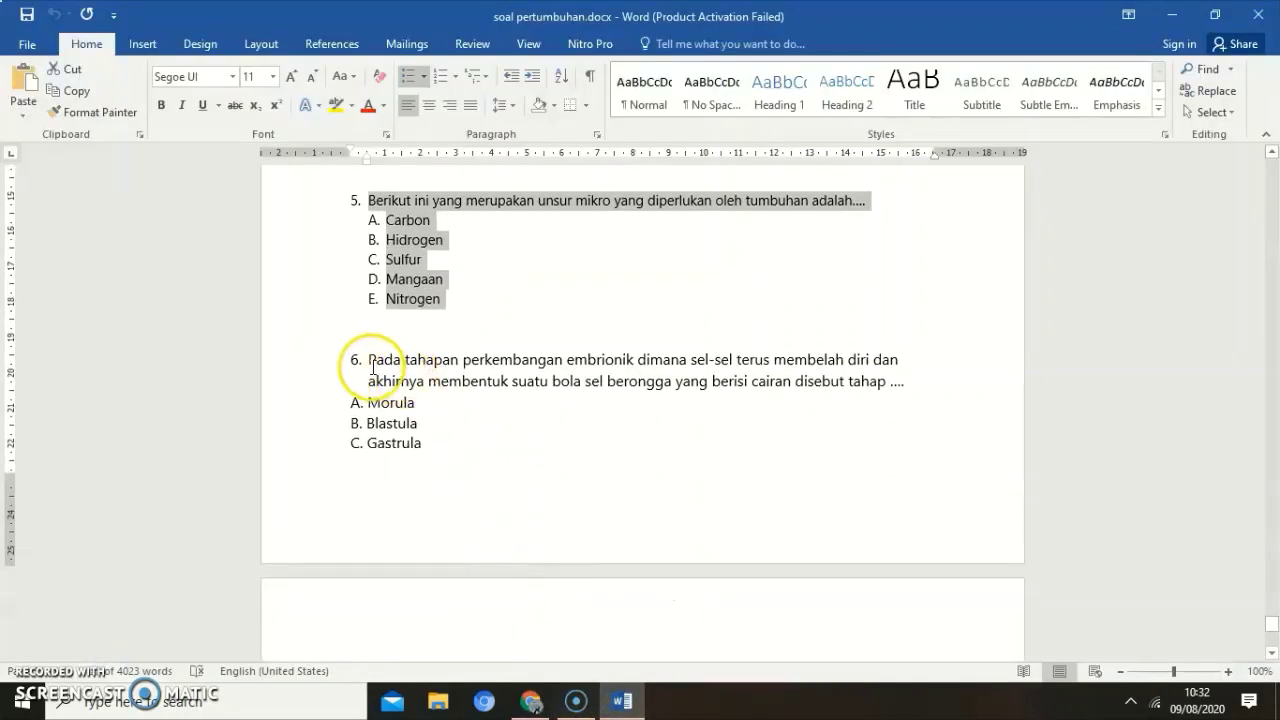
left_click_drag(368, 360, 433, 502)
left_click_drag(473, 614, 478, 586)
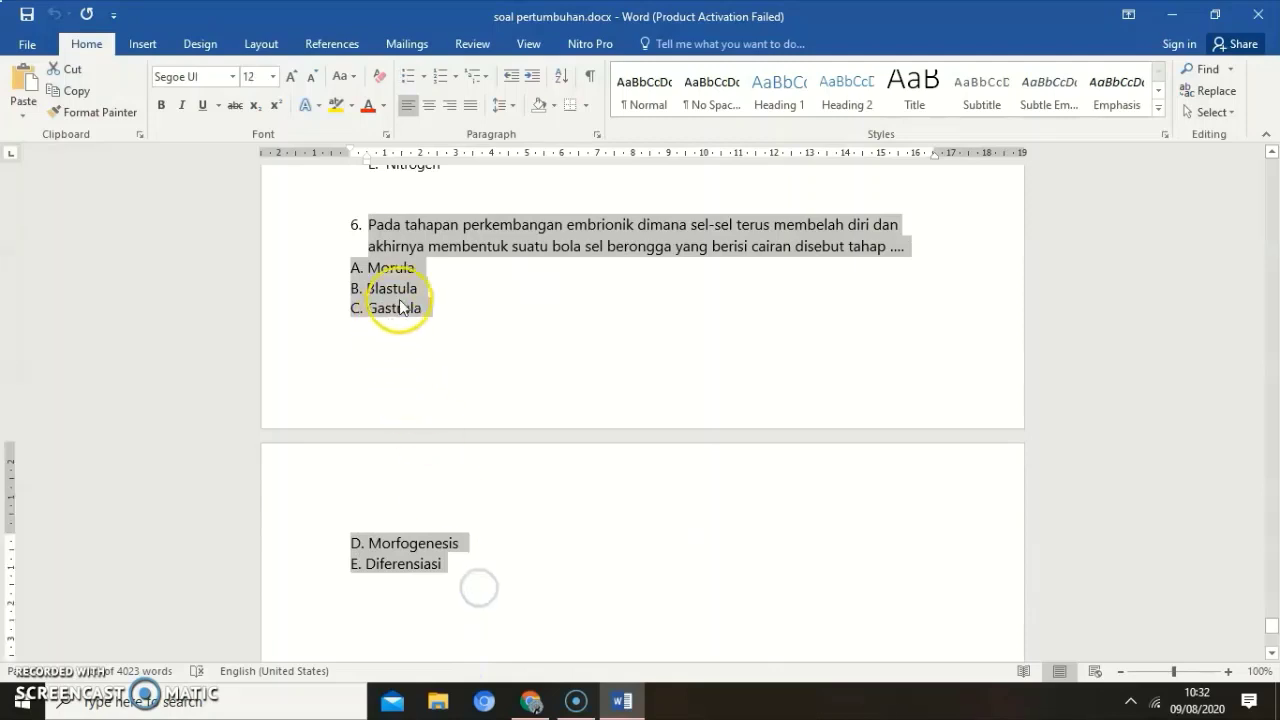
right_click(402, 288)
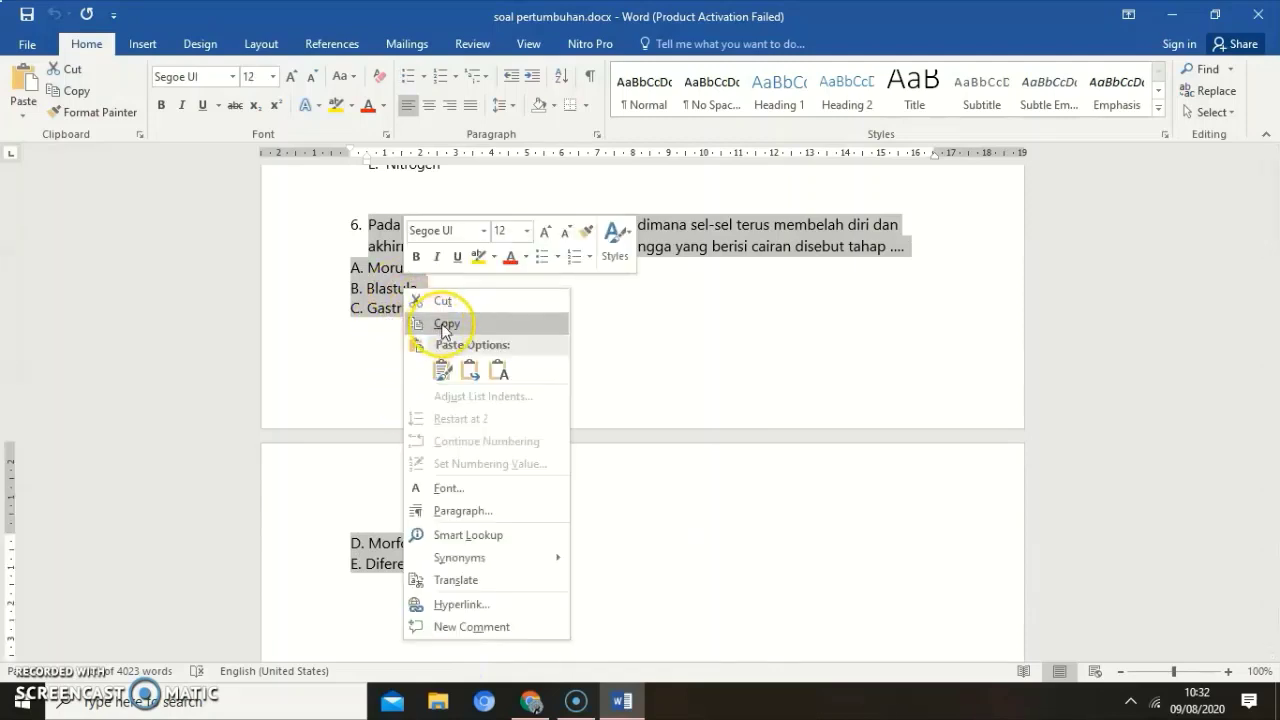
left_click(445, 326)
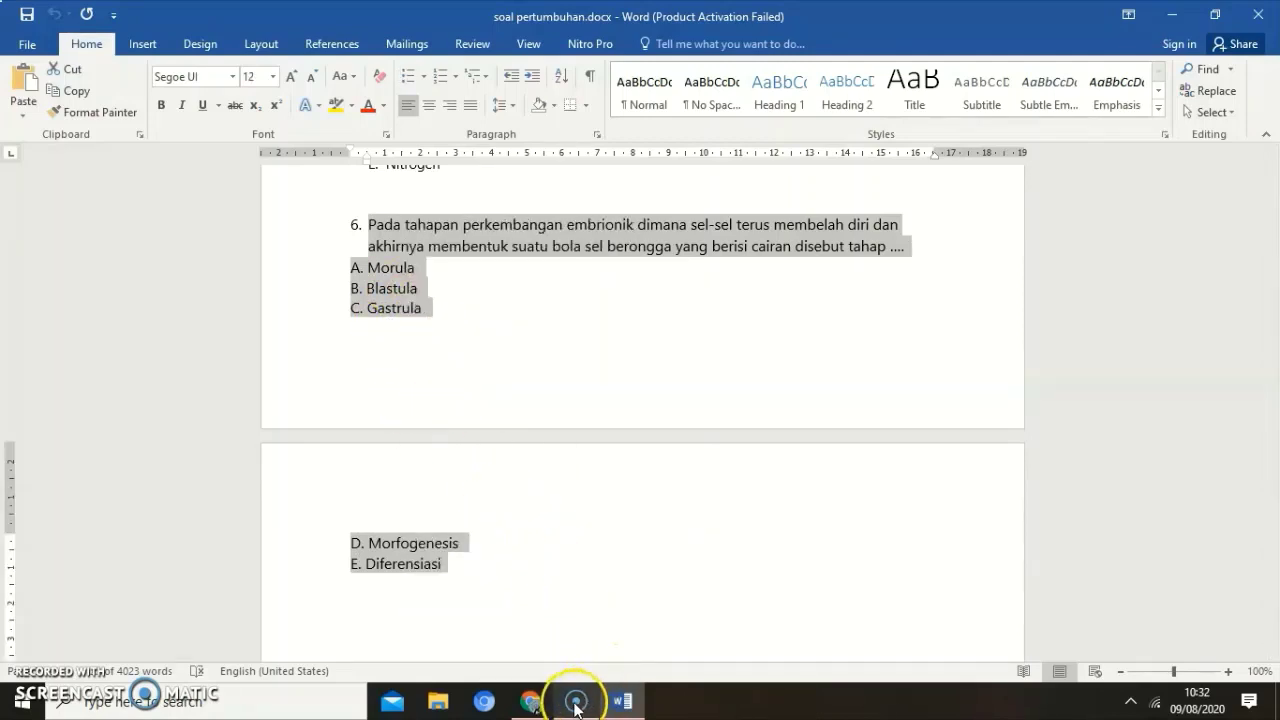
Switch back to Quizizz, paste the copied text into question 4's question text and remove the leading number "2."
mouse_move(540, 711)
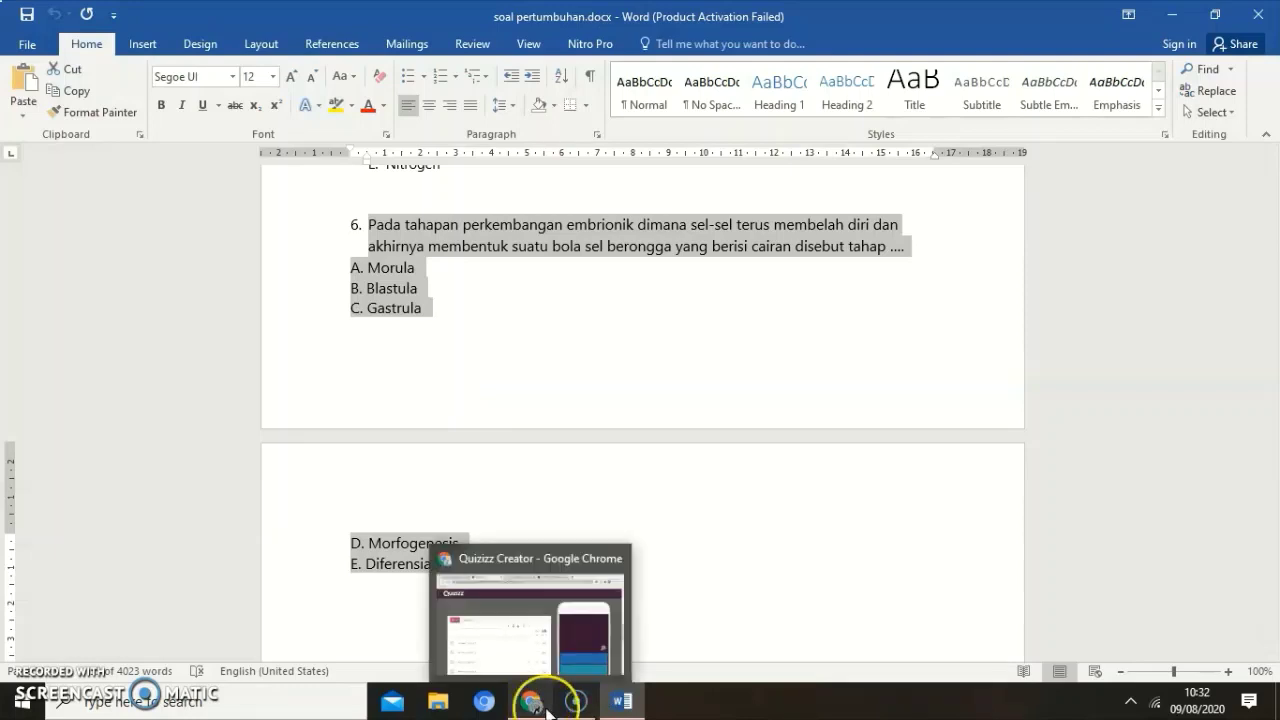
left_click(535, 705)
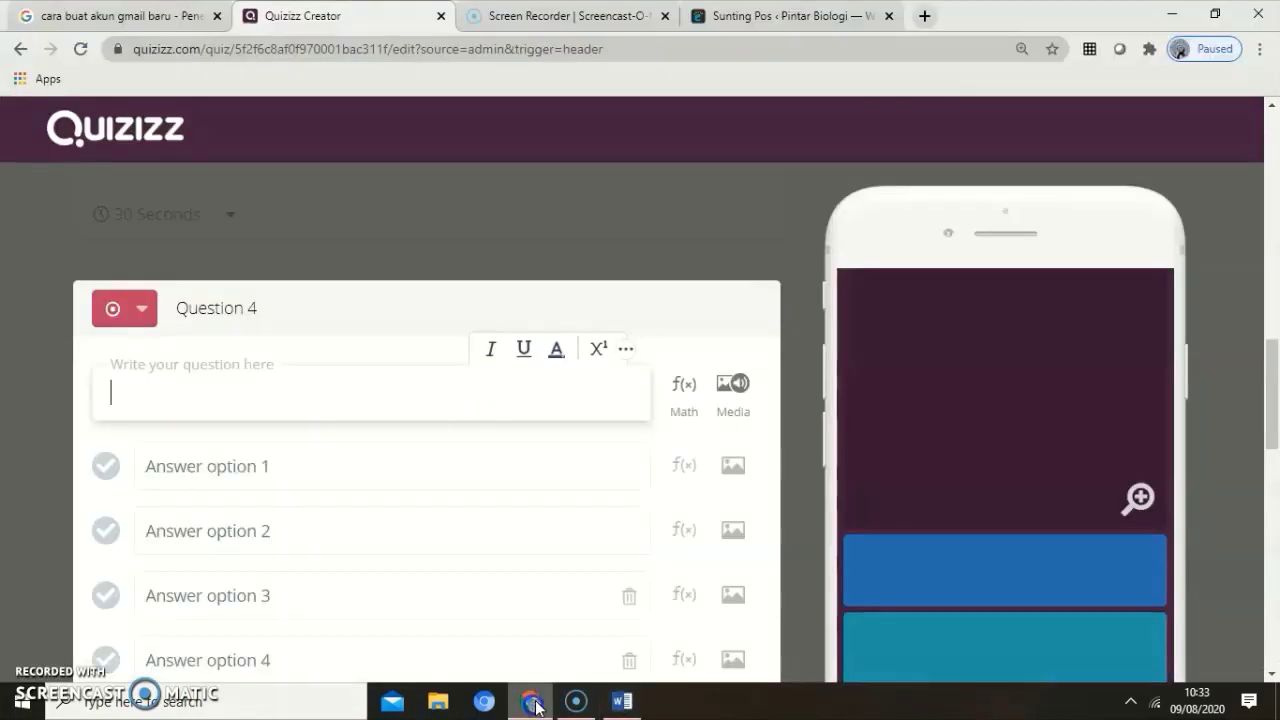
right_click(156, 391)
left_click(199, 245)
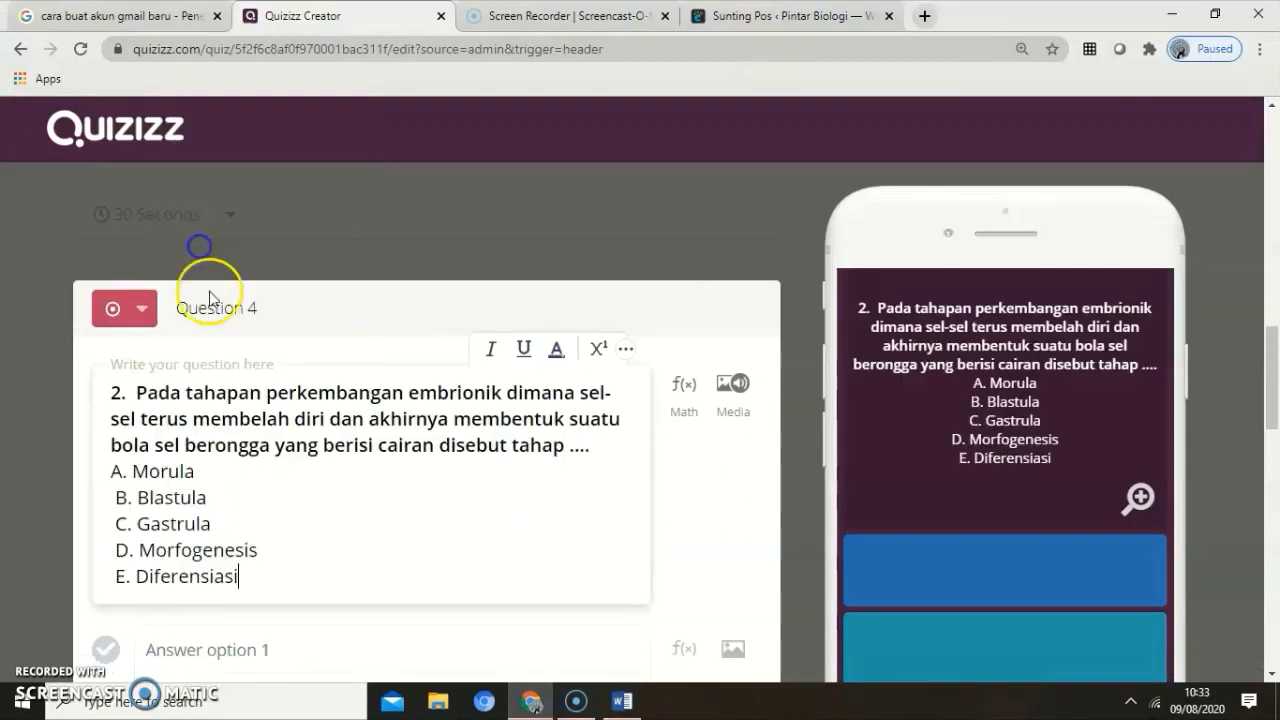
left_click(136, 391)
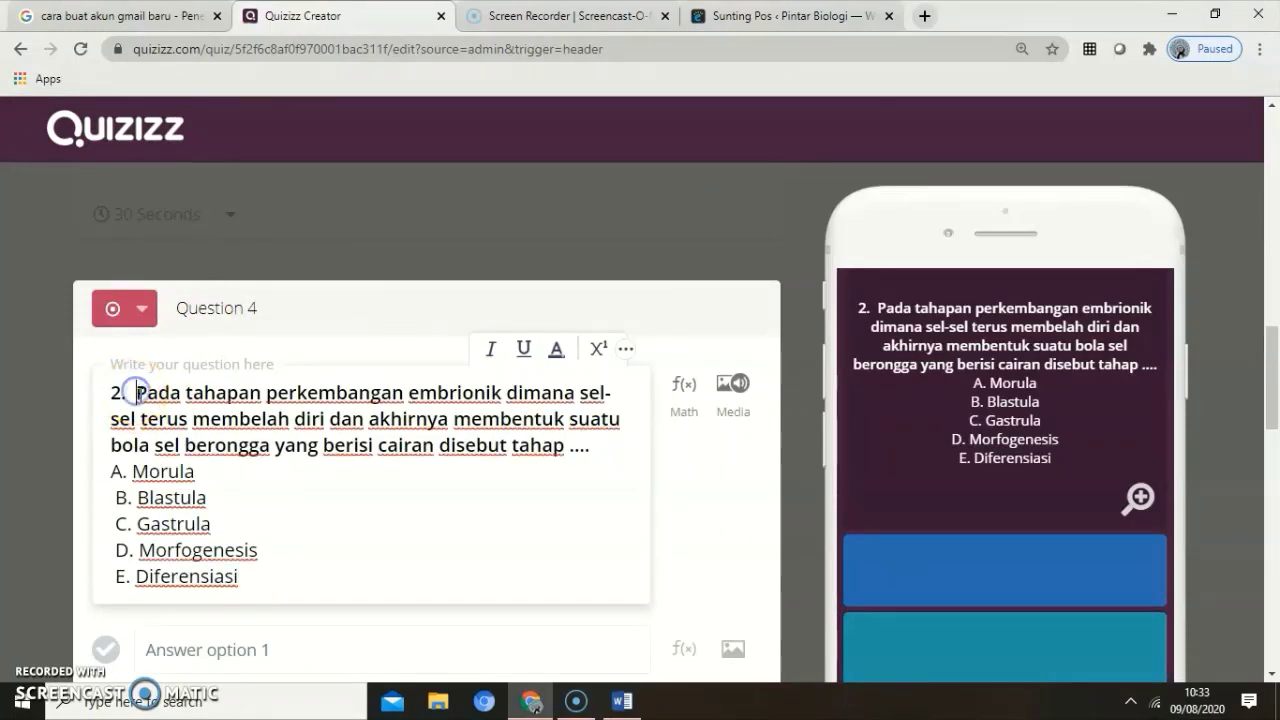
key("BackSpace")
key("BackSpace")
key("BackSpace")
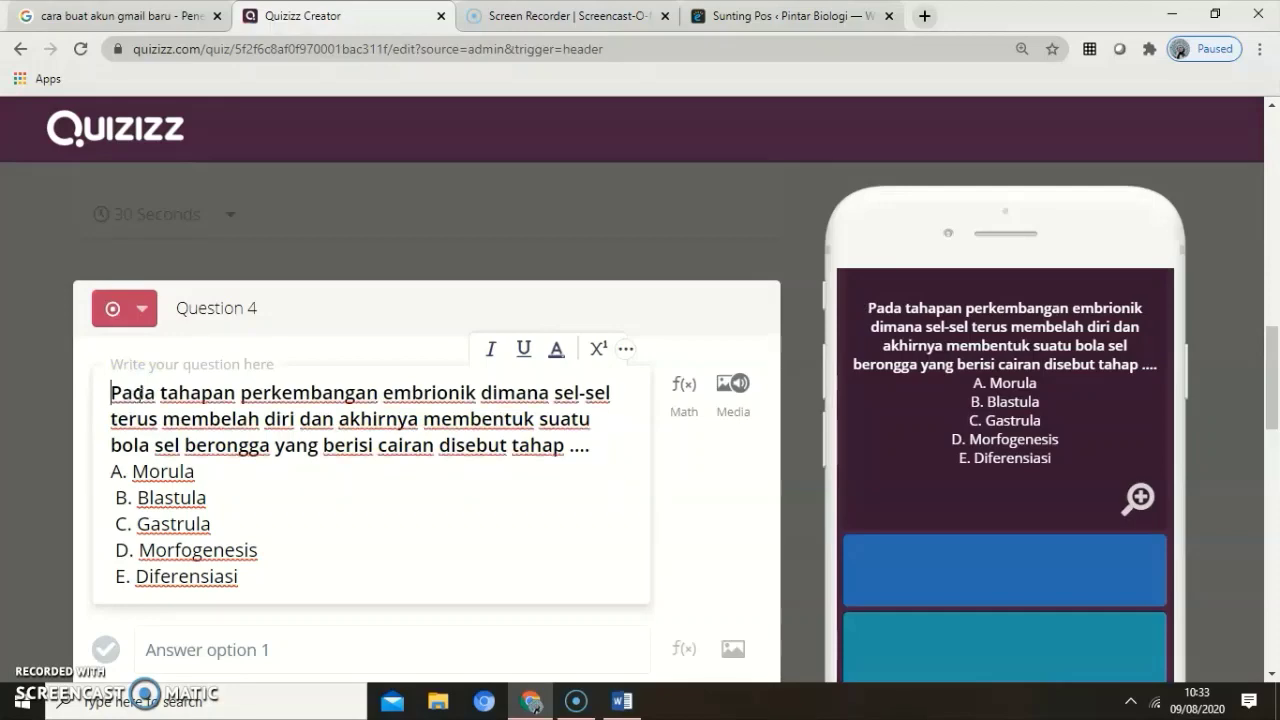
Cut "Morula" from question 4's text and paste it into answer option 1
scroll(137, 415, "down", 3)
left_click_drag(134, 194, 193, 182)
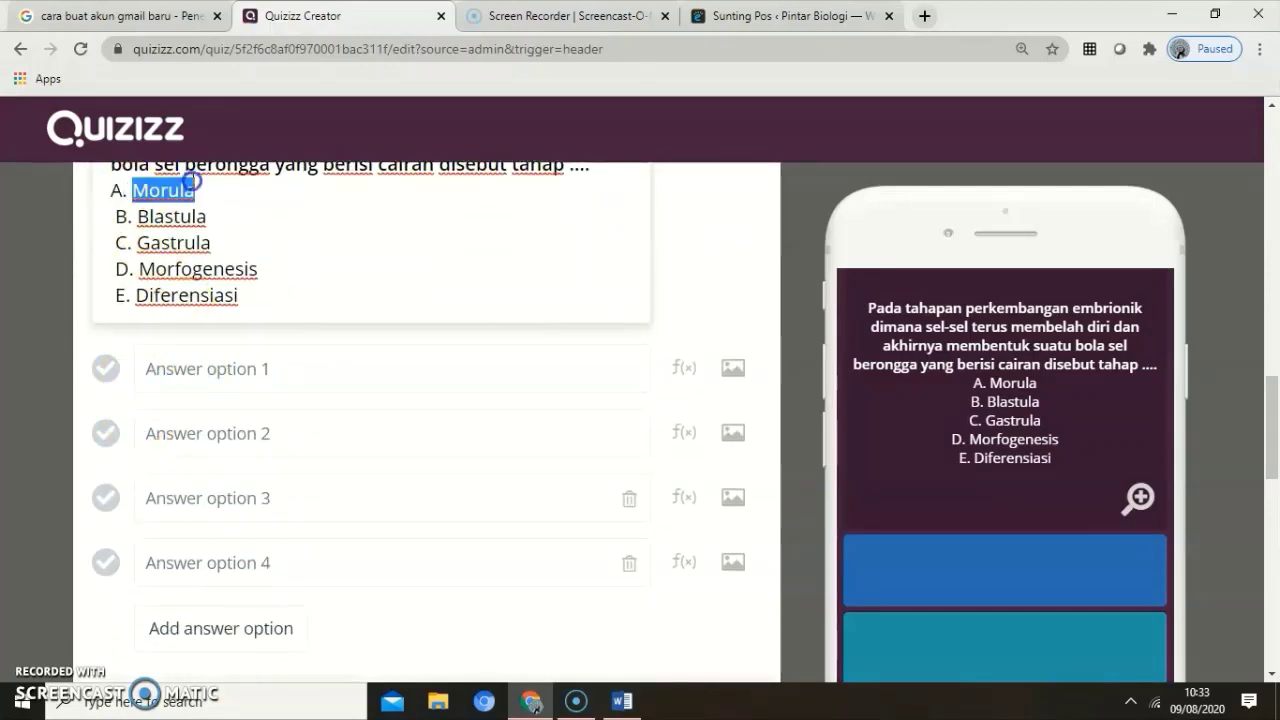
right_click(167, 192)
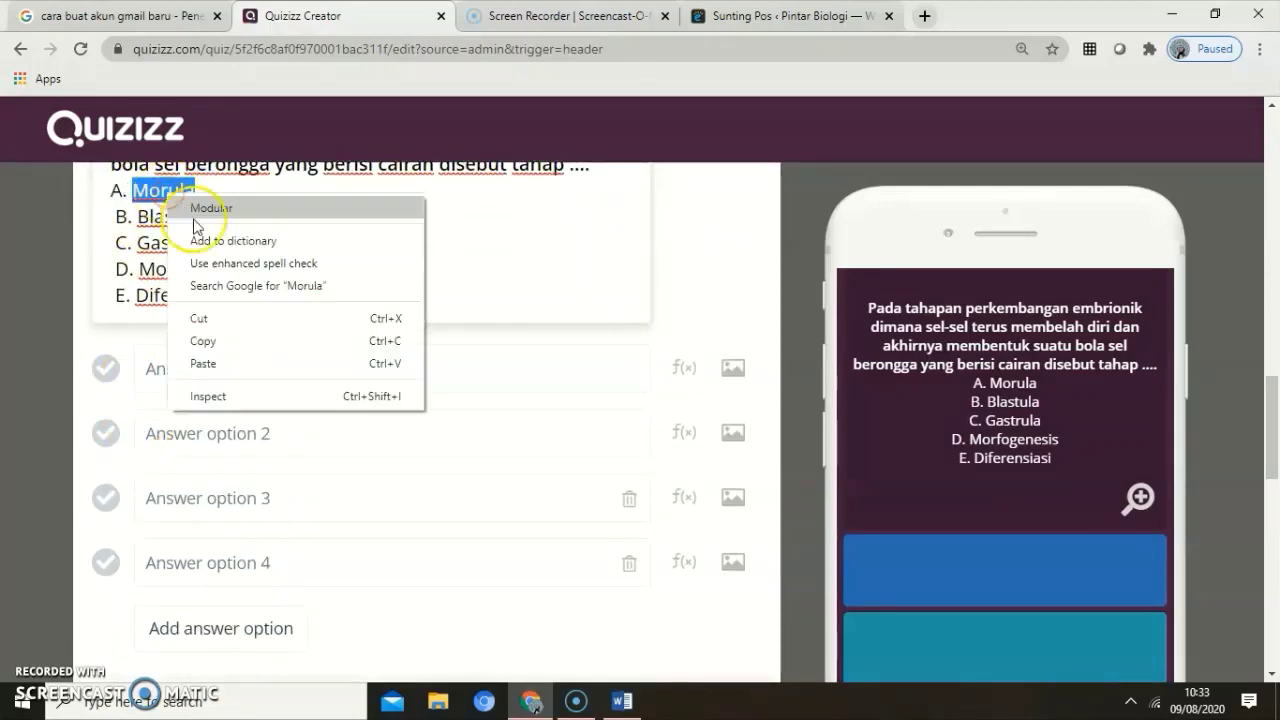
left_click(203, 318)
left_click(176, 367)
right_click(176, 368)
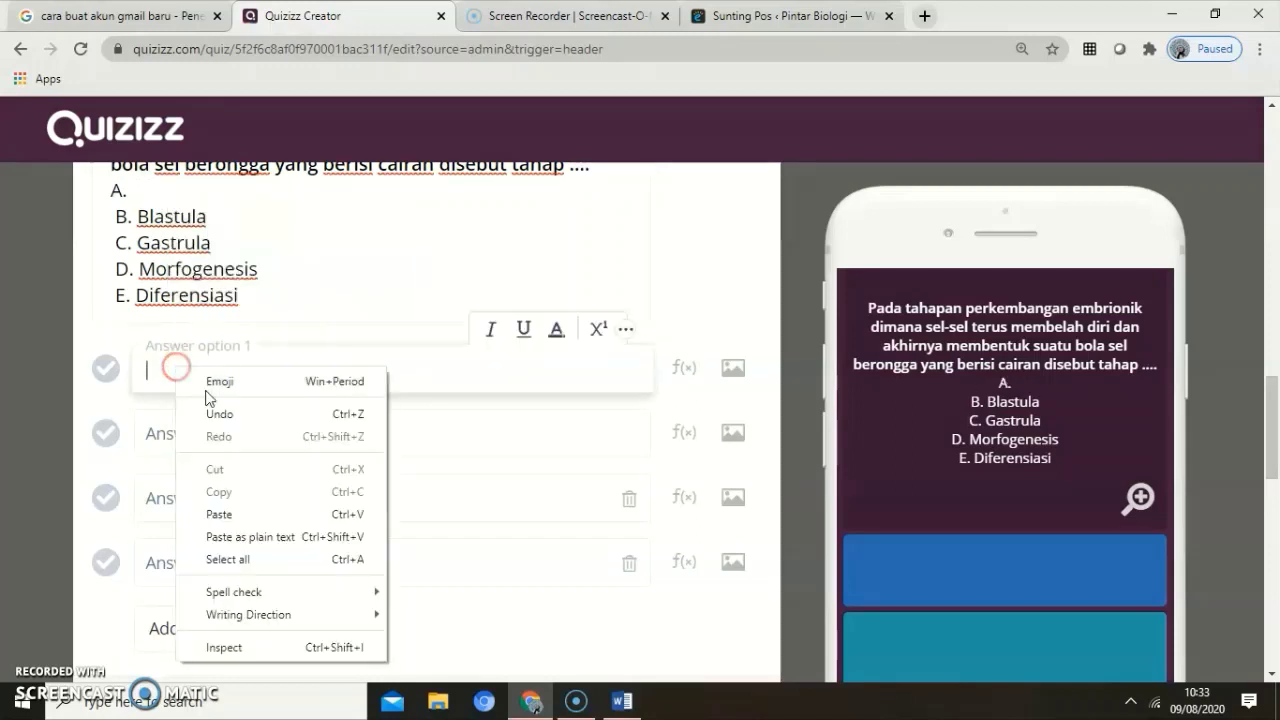
left_click(218, 514)
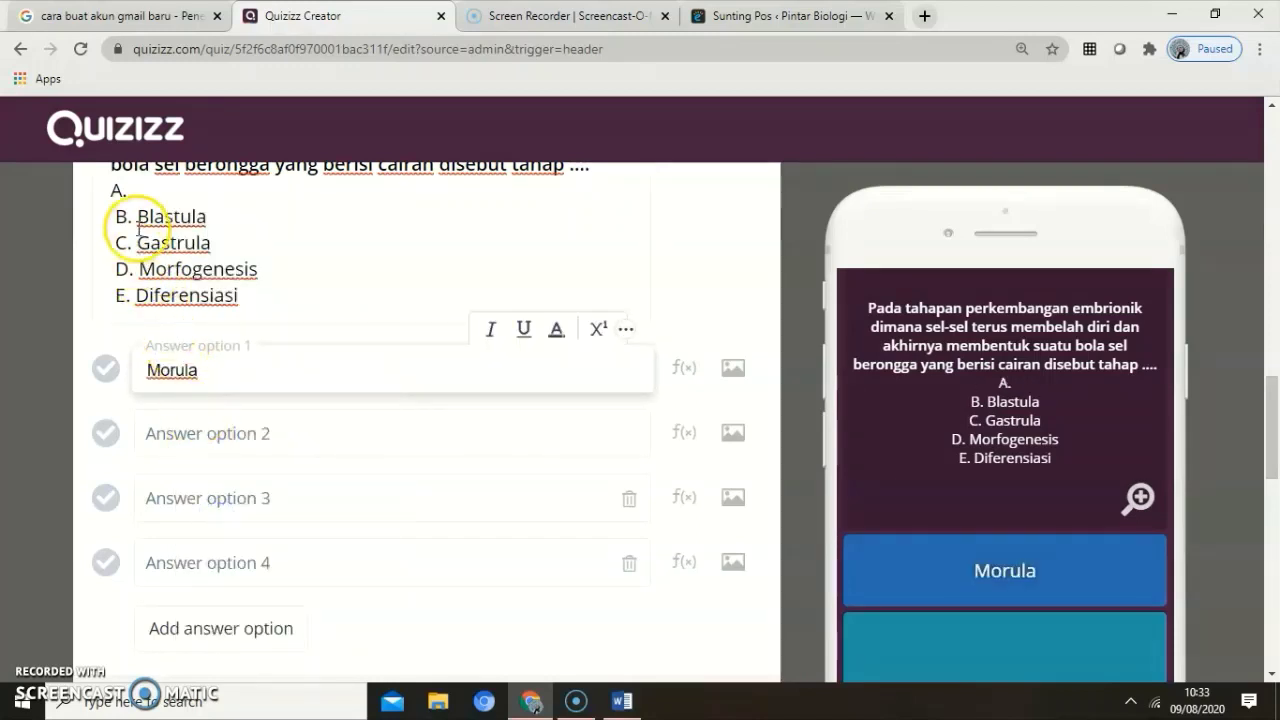
Cut "Blastula" from question 4's text and paste it into answer option 2
right_click(193, 217)
left_click(218, 342)
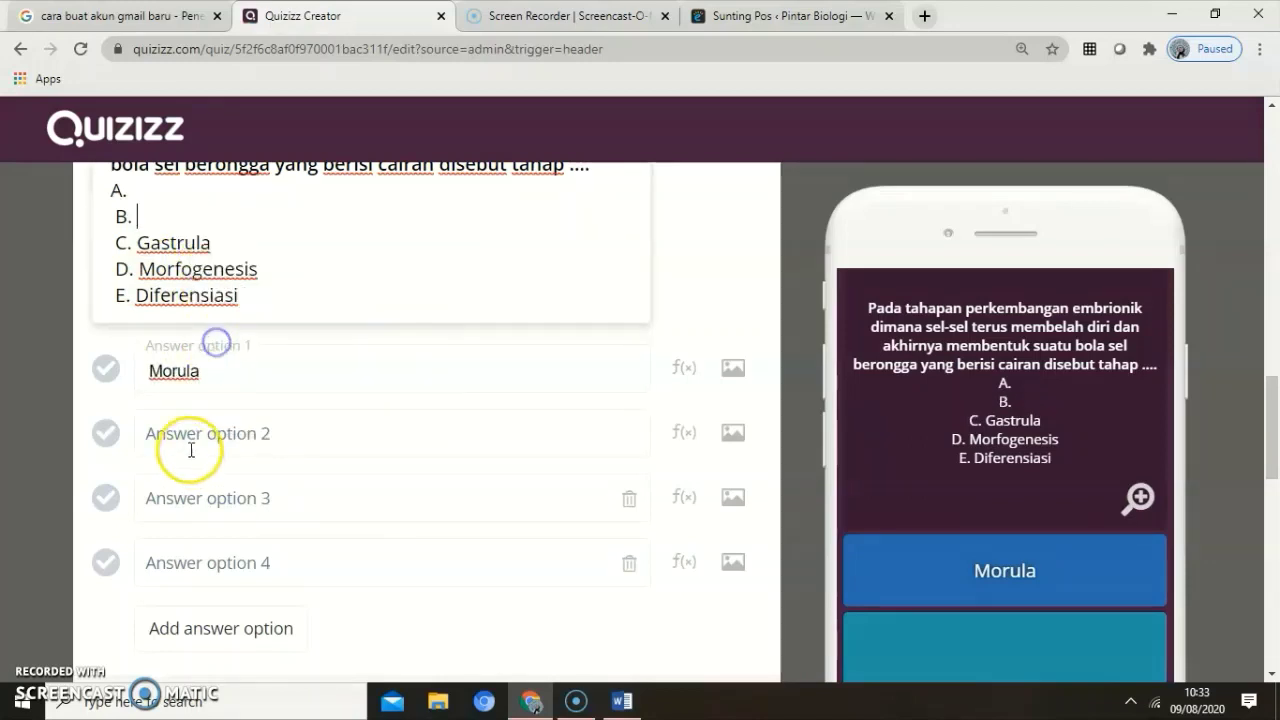
left_click(182, 435)
right_click(189, 436)
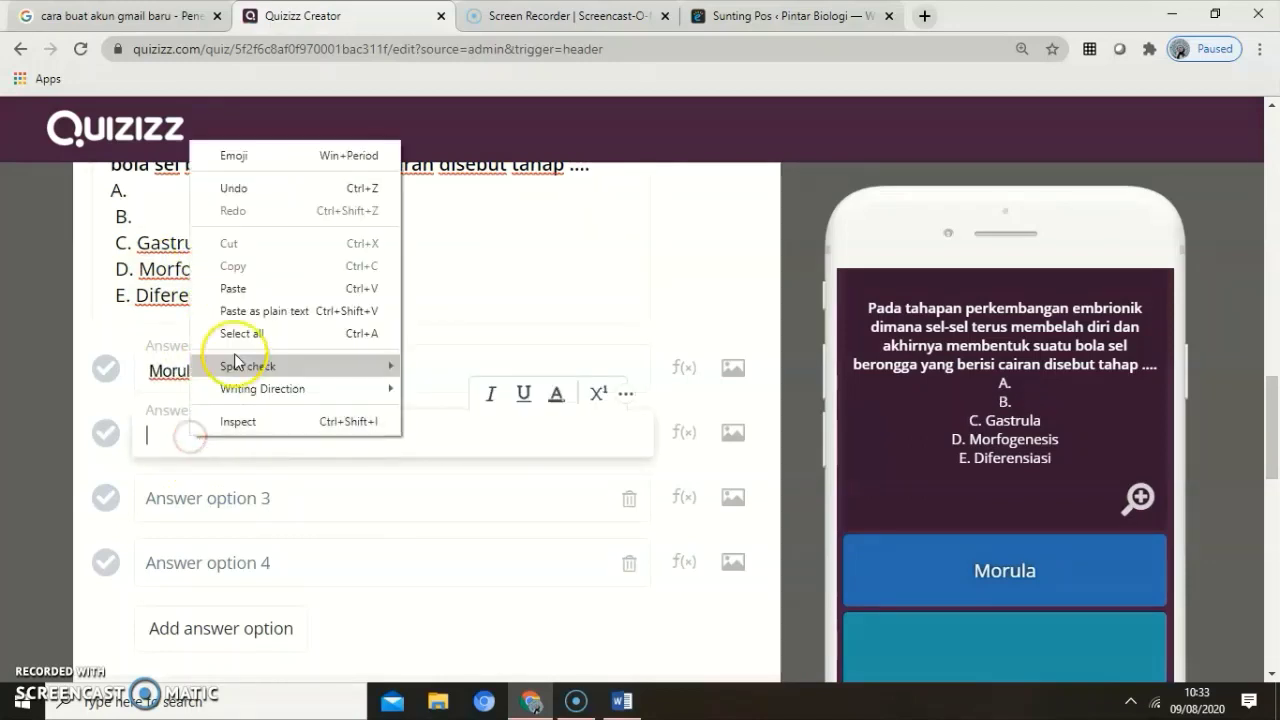
left_click(234, 289)
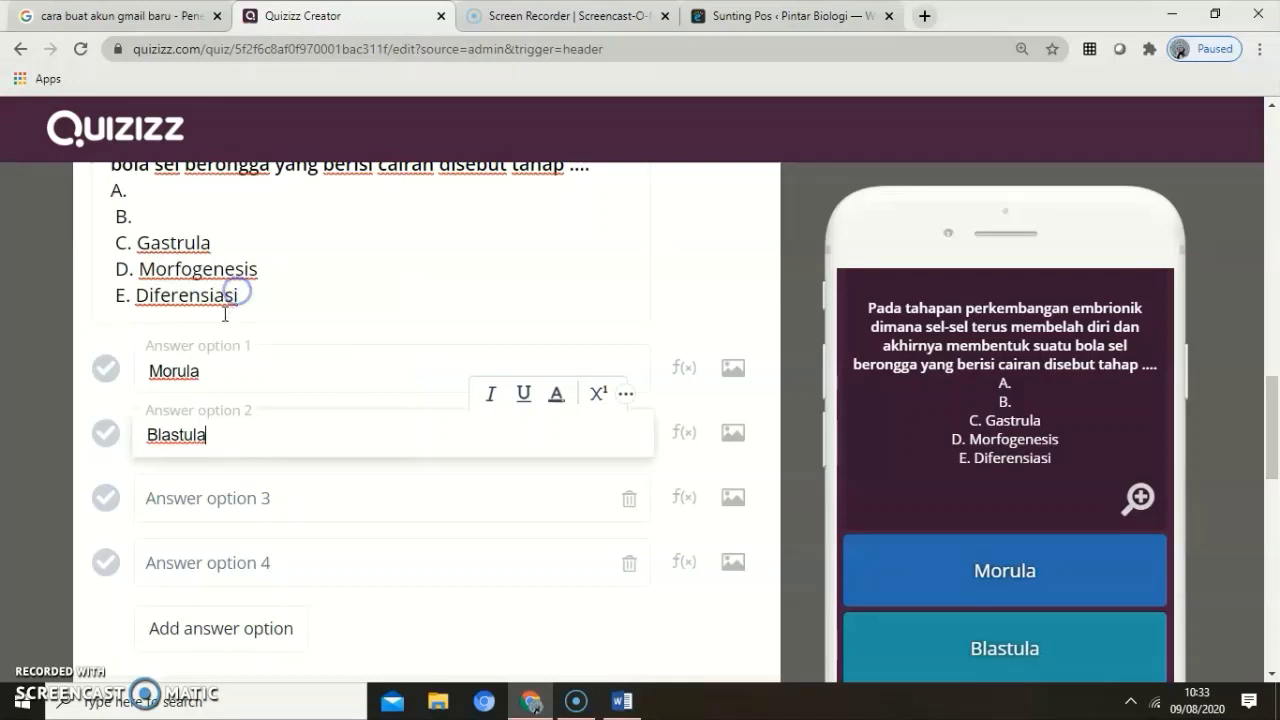
Cut "Gastrula" from question 4's text and paste it into answer option 3
left_click_drag(140, 242, 229, 241)
right_click(189, 245)
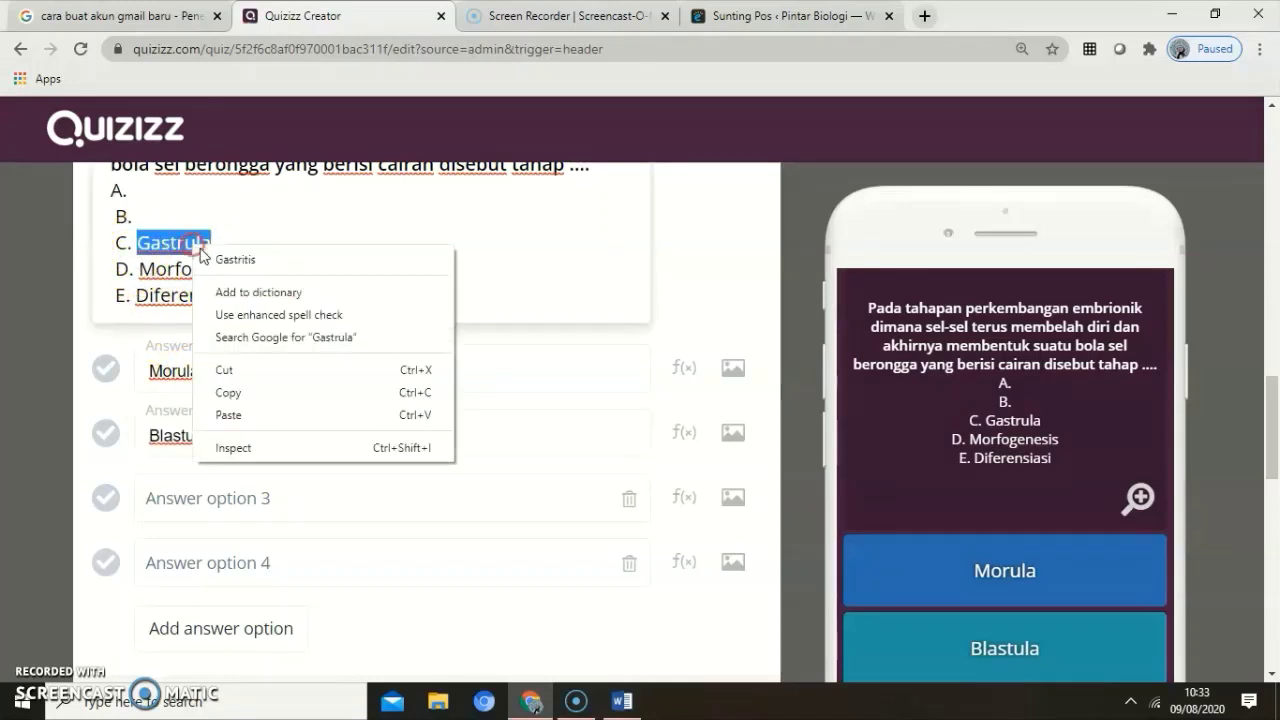
left_click(224, 369)
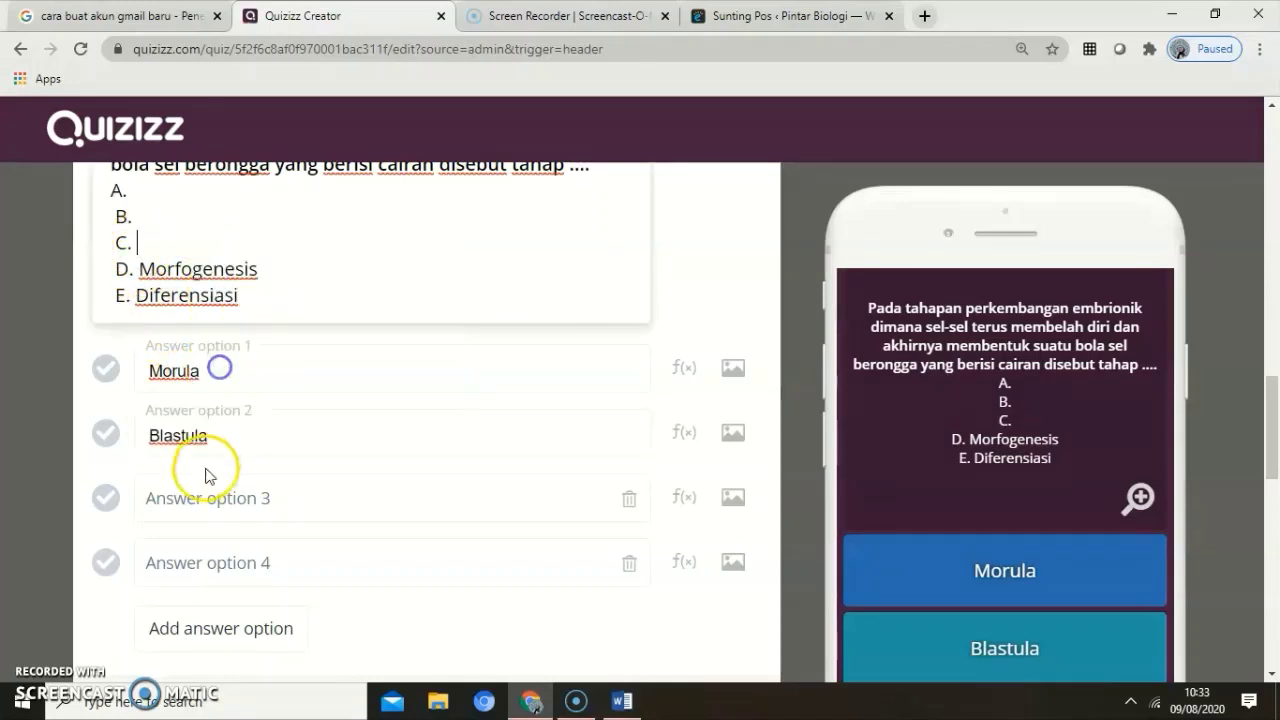
left_click(197, 497)
right_click(194, 495)
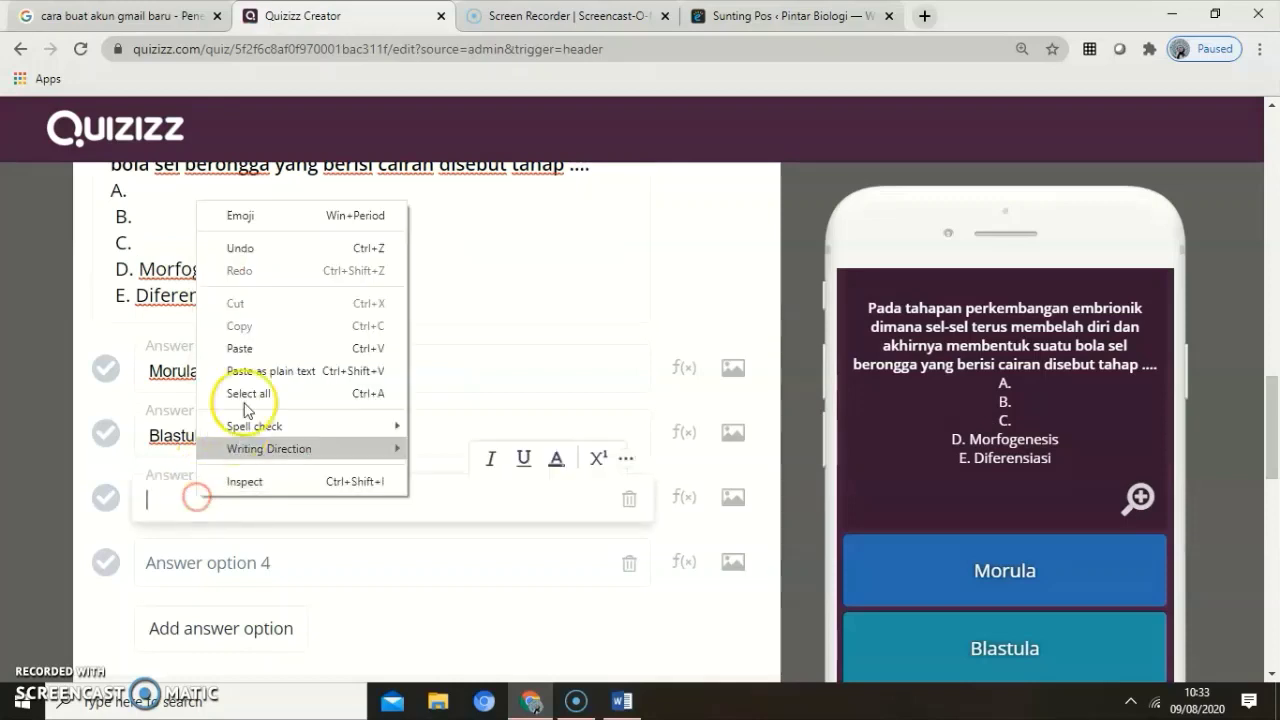
left_click(243, 346)
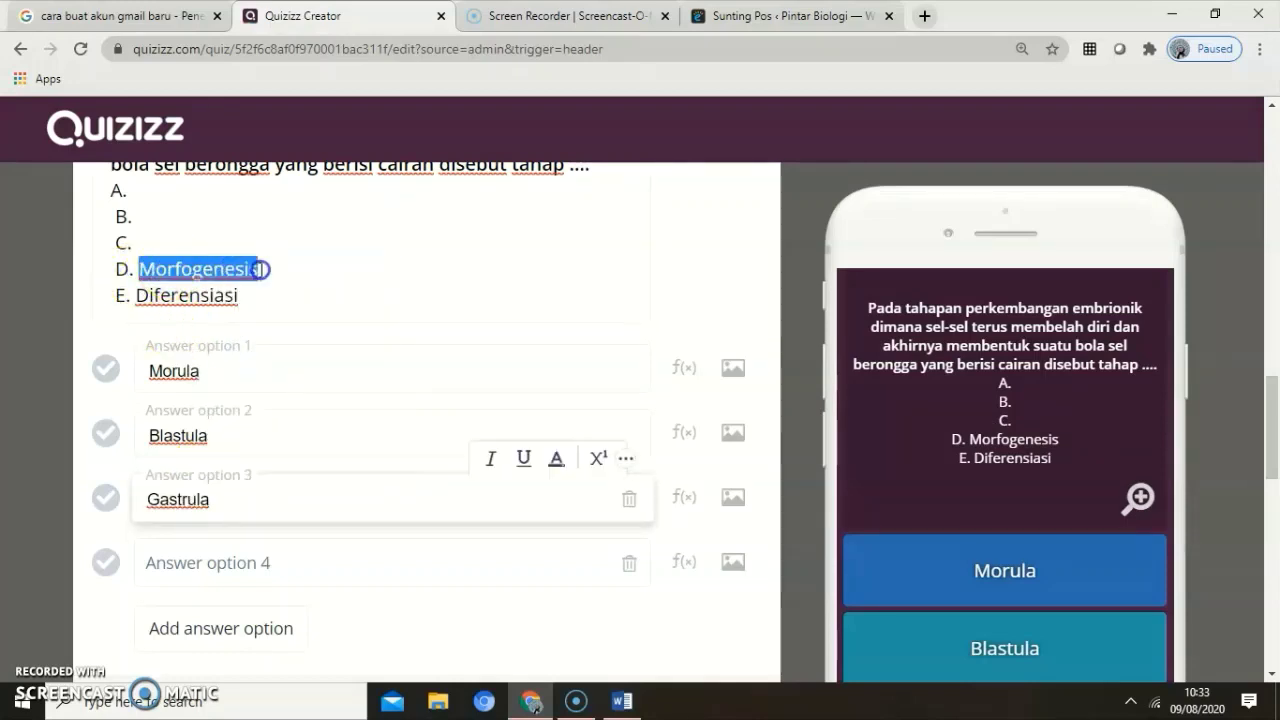
Cut "Morfogenesis" from question 4's text and paste it into answer option 4
right_click(233, 277)
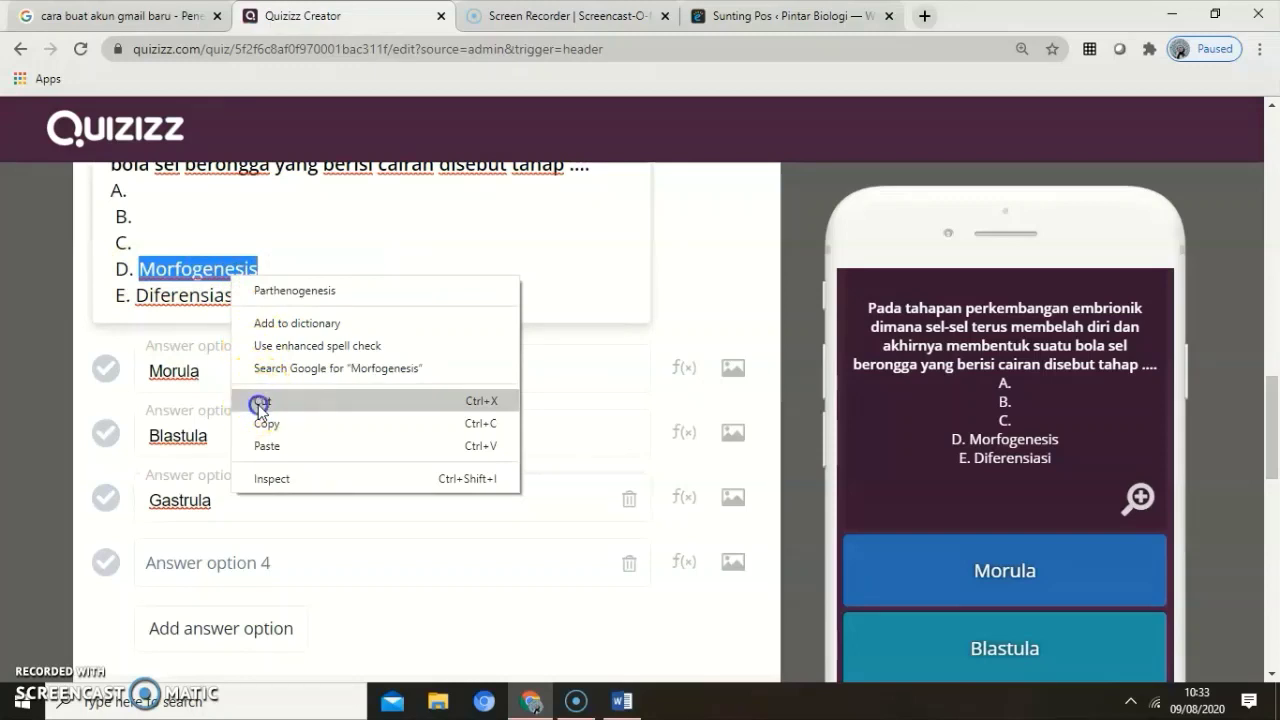
left_click(260, 401)
left_click(177, 561)
right_click(176, 566)
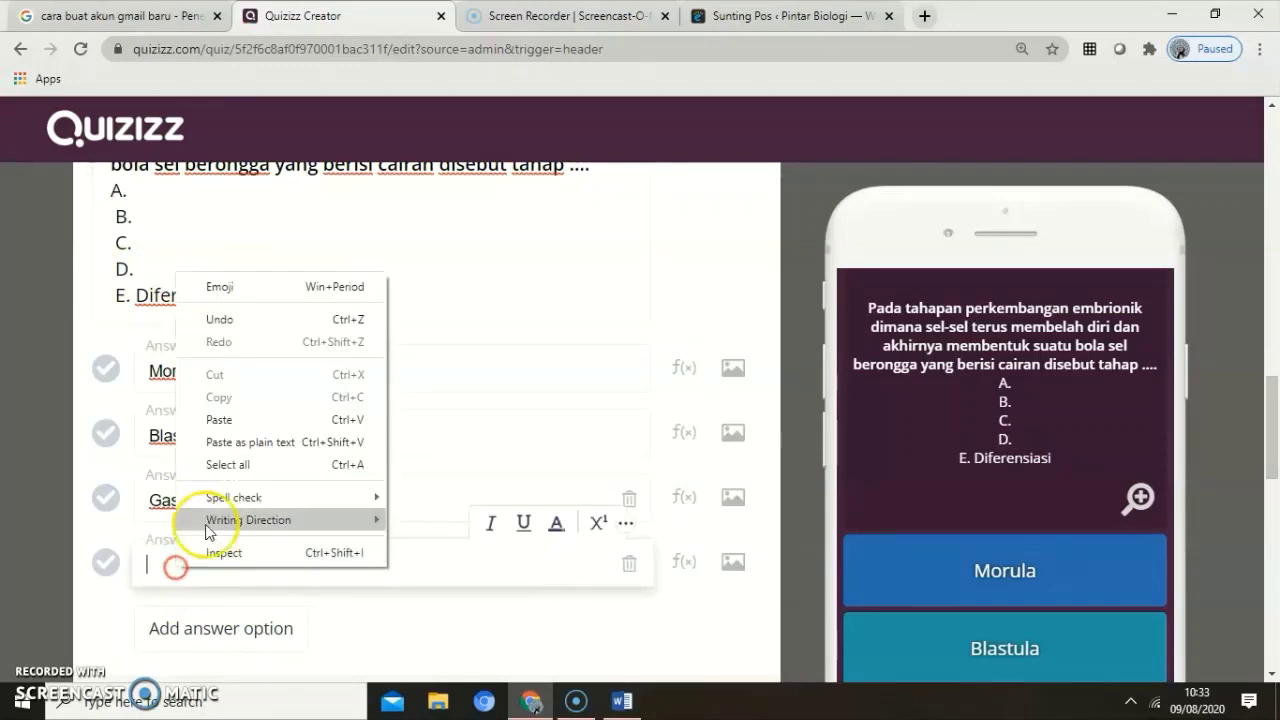
left_click(228, 420)
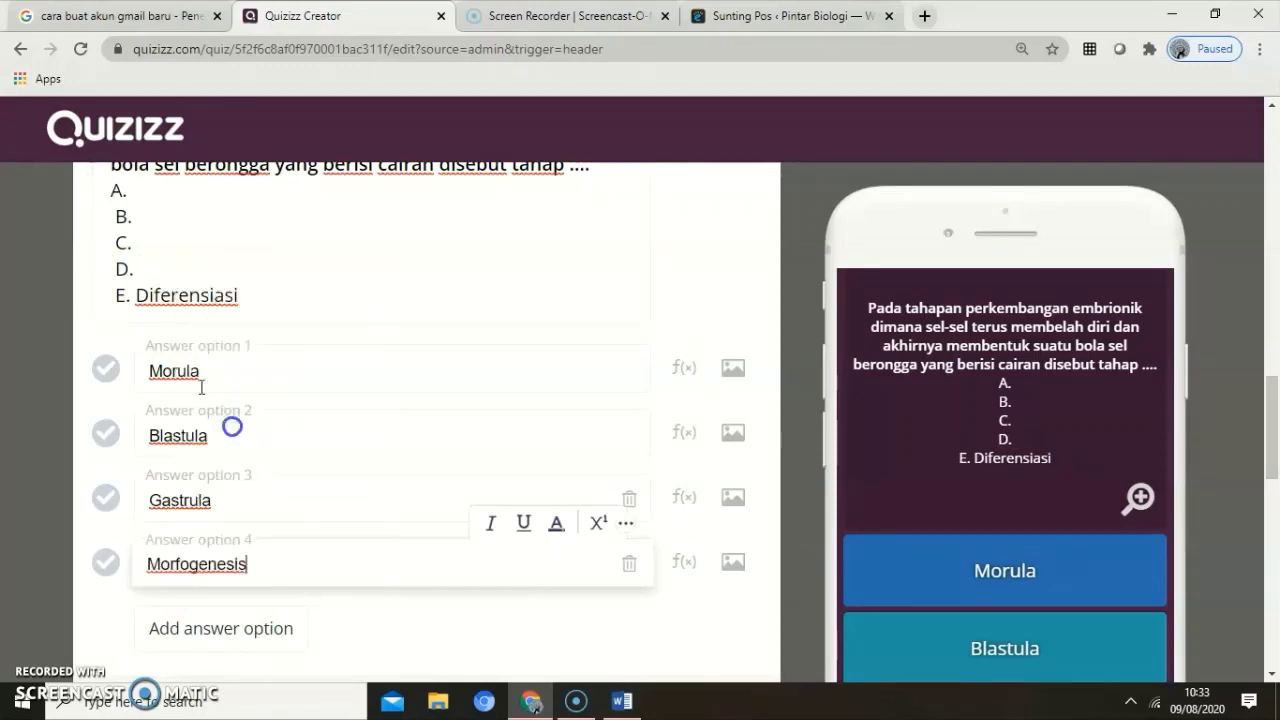
Add a fifth answer option to question 4 and move "Diferensiasi" from the question text into it
double_click(232, 294)
right_click(213, 292)
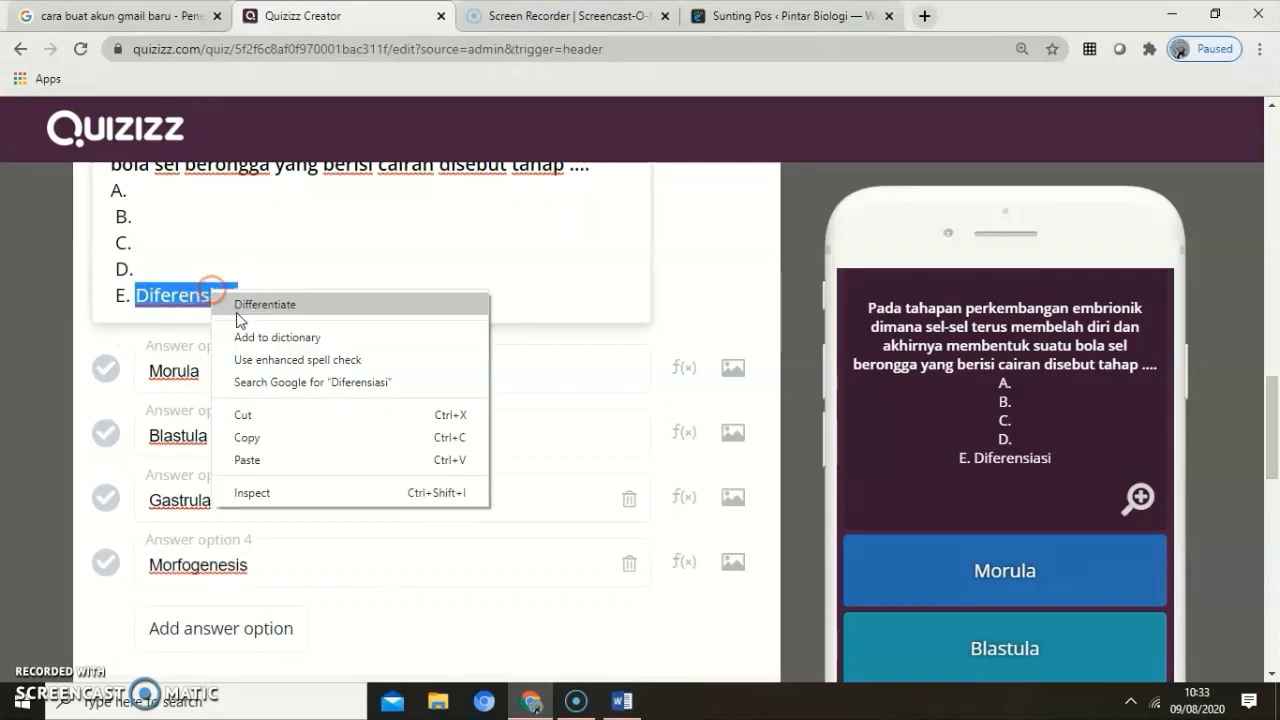
left_click(241, 413)
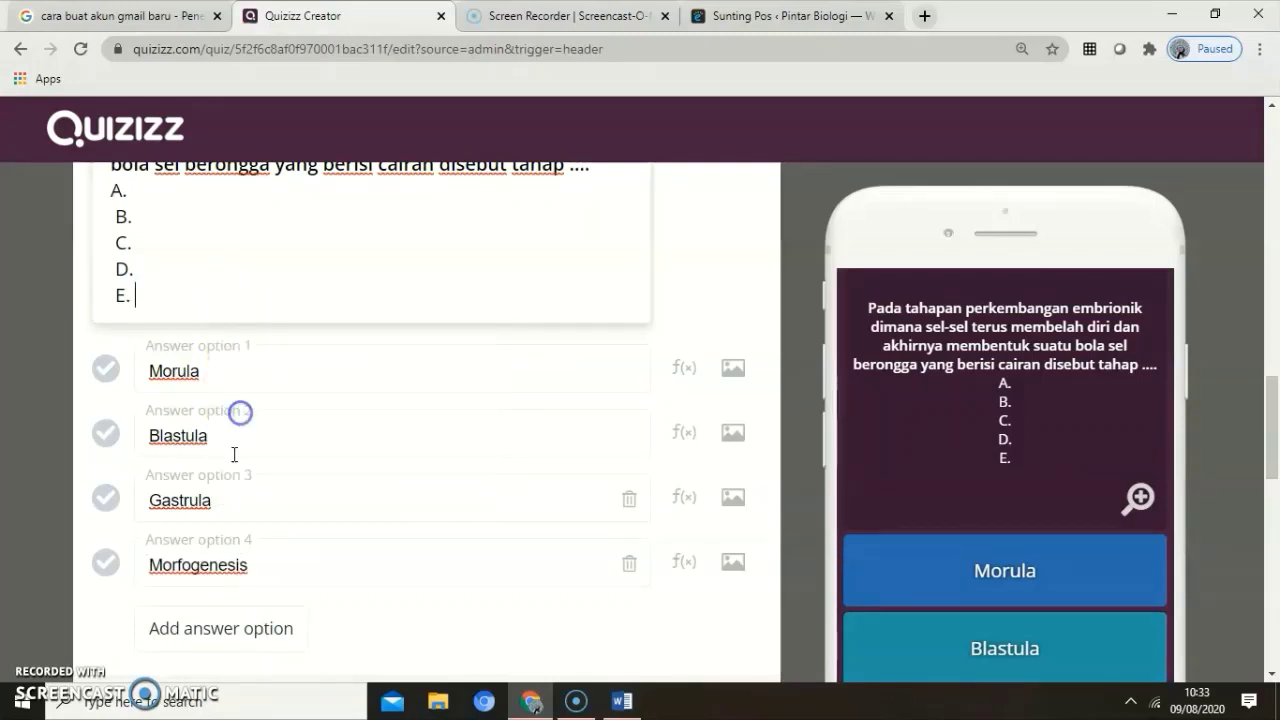
left_click(184, 630)
right_click(183, 628)
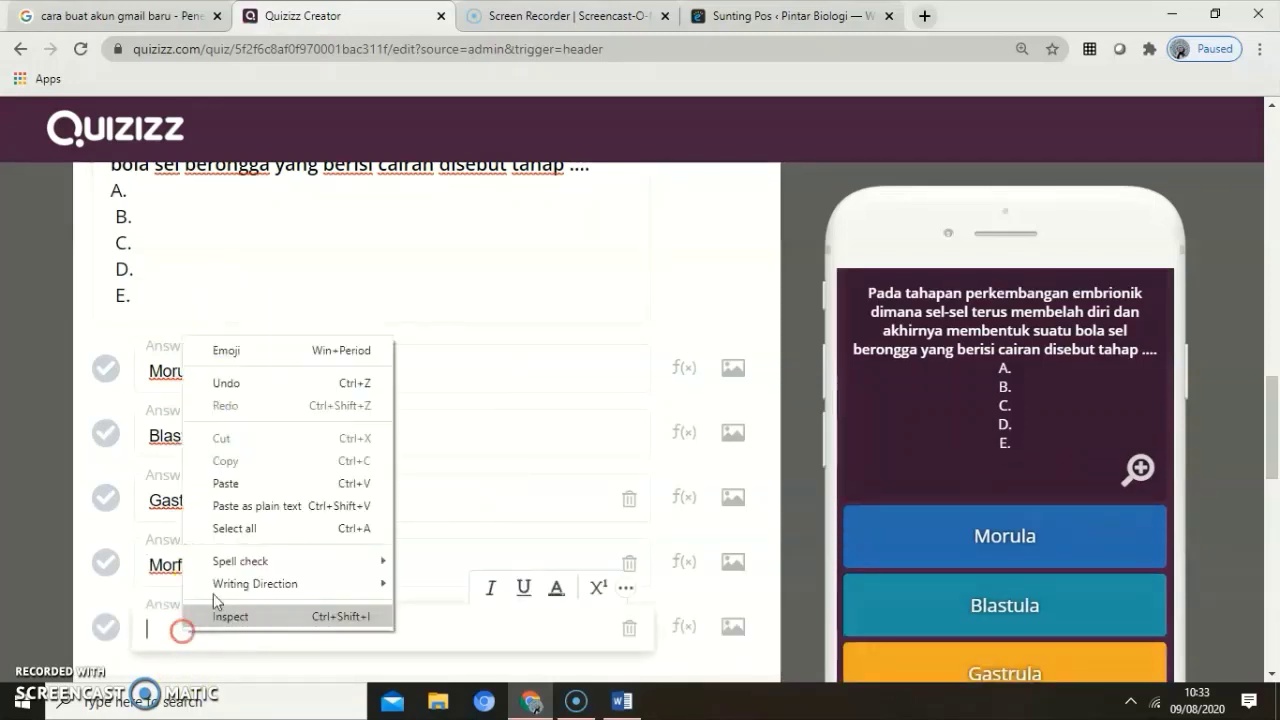
left_click(253, 484)
scroll(209, 508, "up", 3)
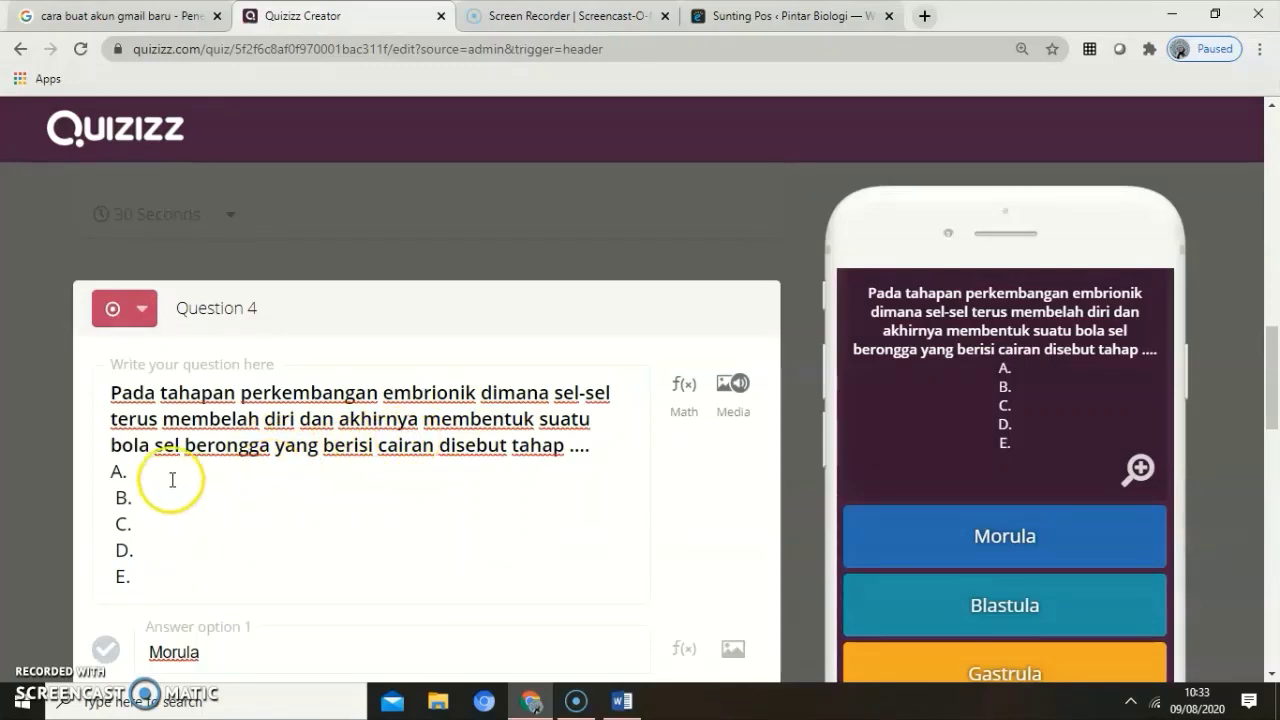
scroll(171, 470, "down", 5)
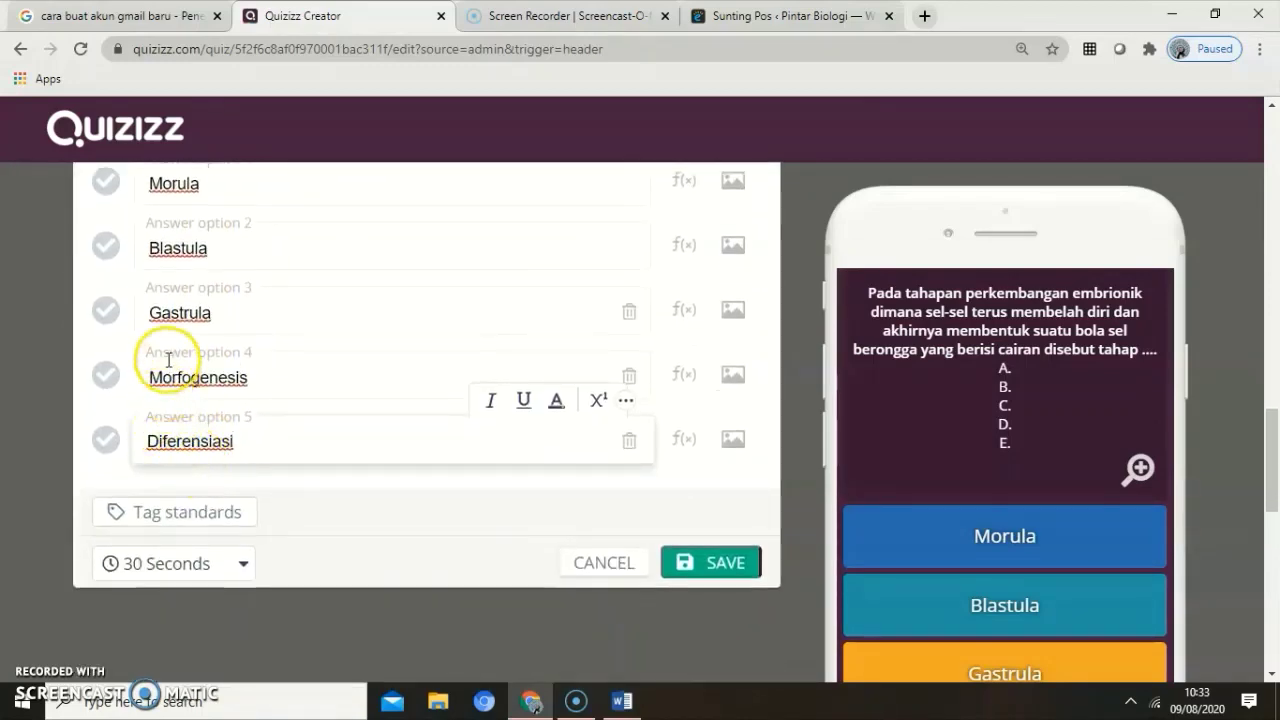
Mark "Blastula" as question 4's correct answer and delete the leftover letters A to E and the empty line from the question text
left_click(105, 246)
scroll(175, 320, "up", 3)
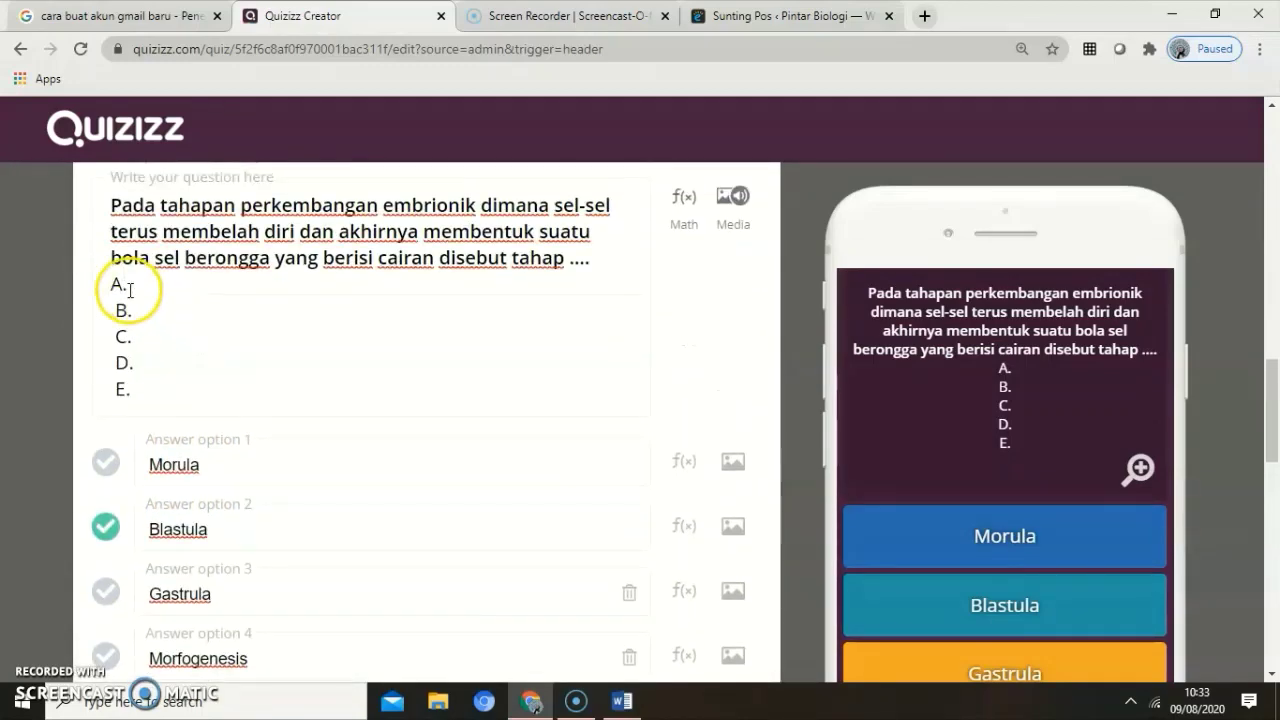
left_click_drag(110, 291, 154, 362)
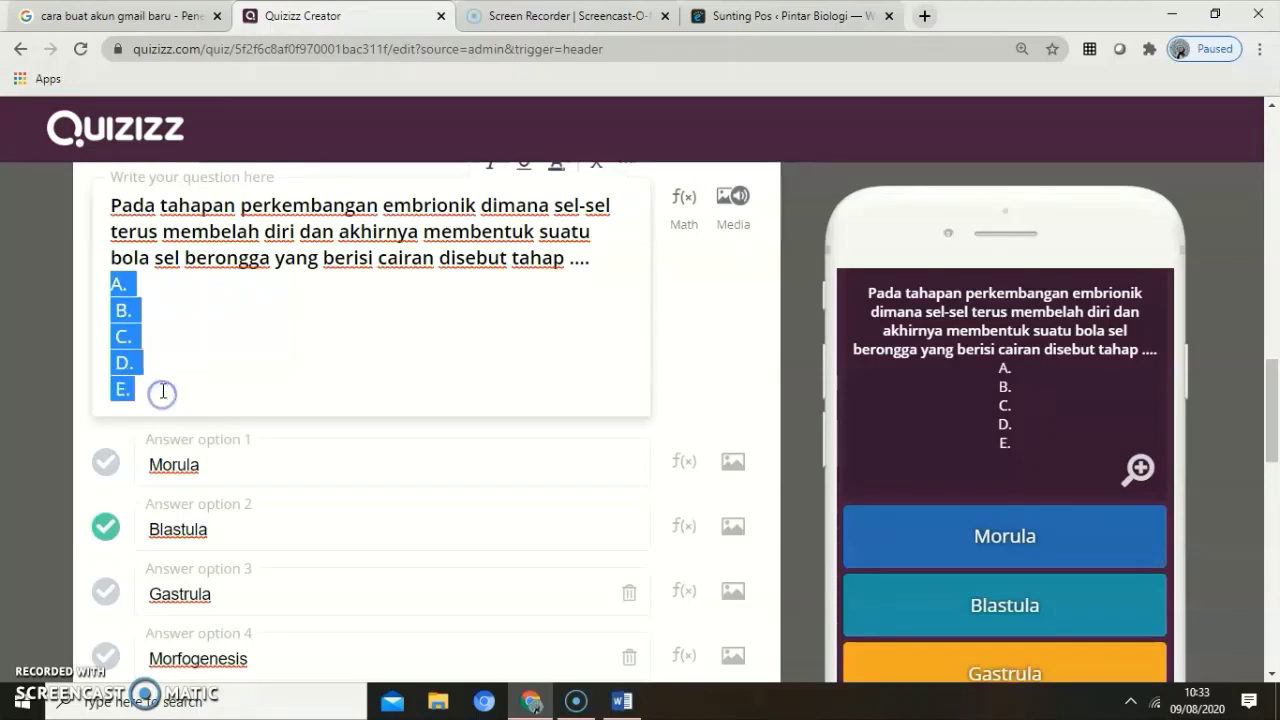
key("BackSpace")
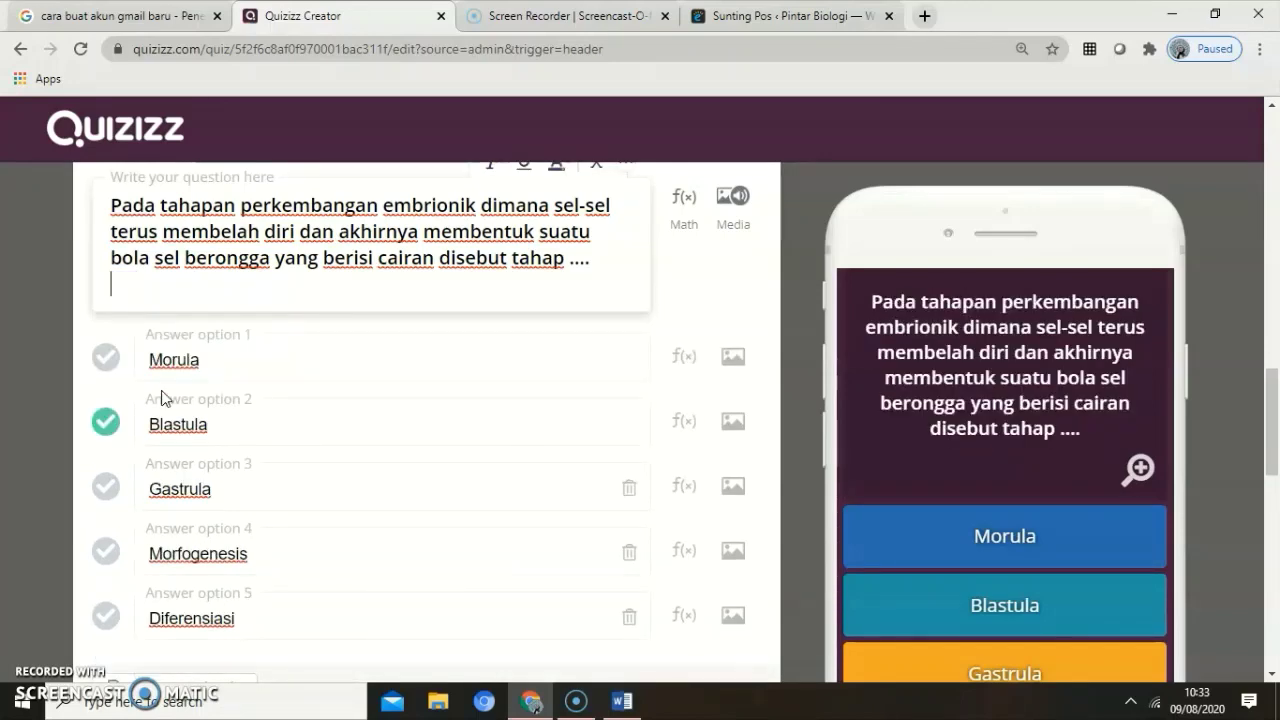
key("BackSpace")
scroll(245, 530, "down", 2)
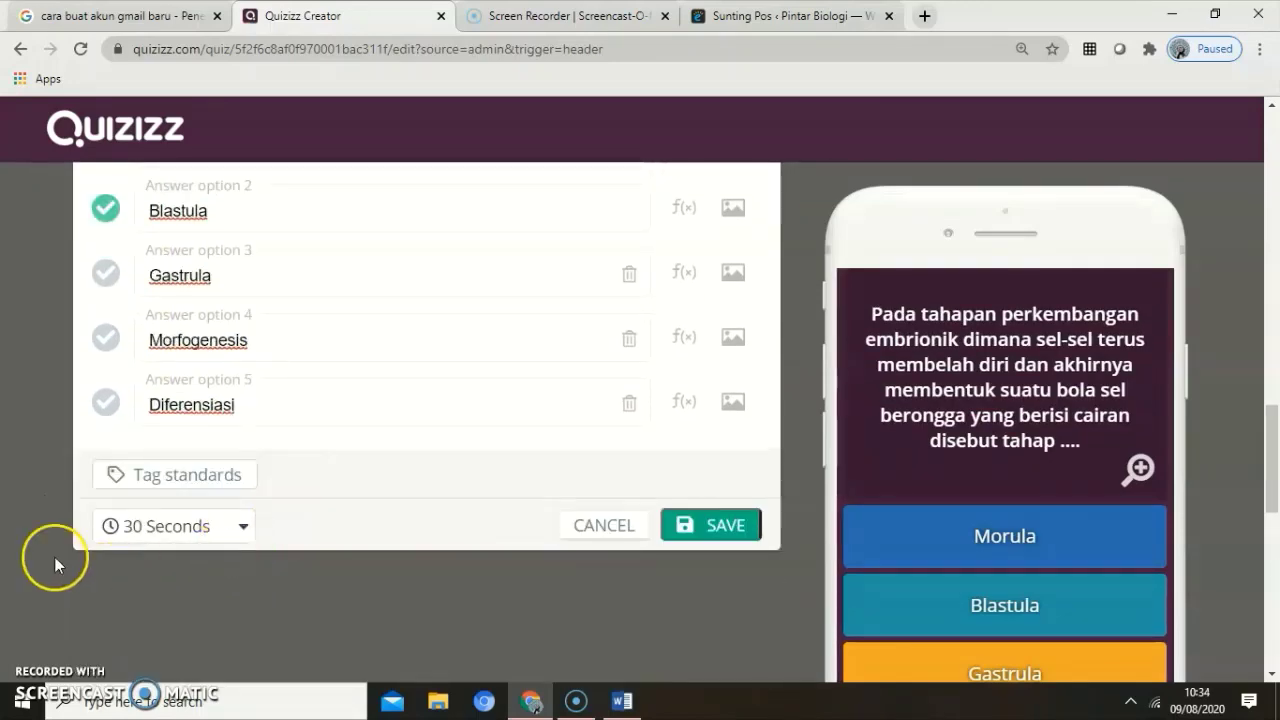
Set question 4's time limit to 60 seconds and save the question
scroll(230, 445, "up", 3)
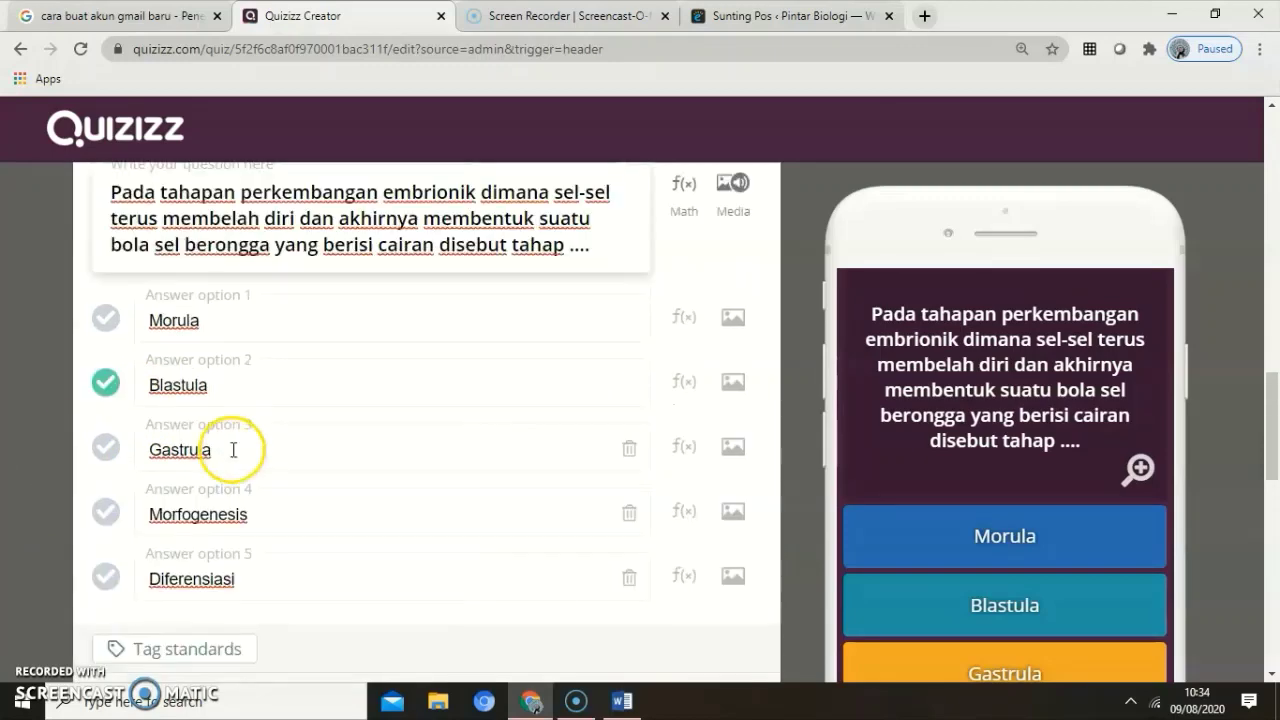
scroll(232, 455, "down", 3)
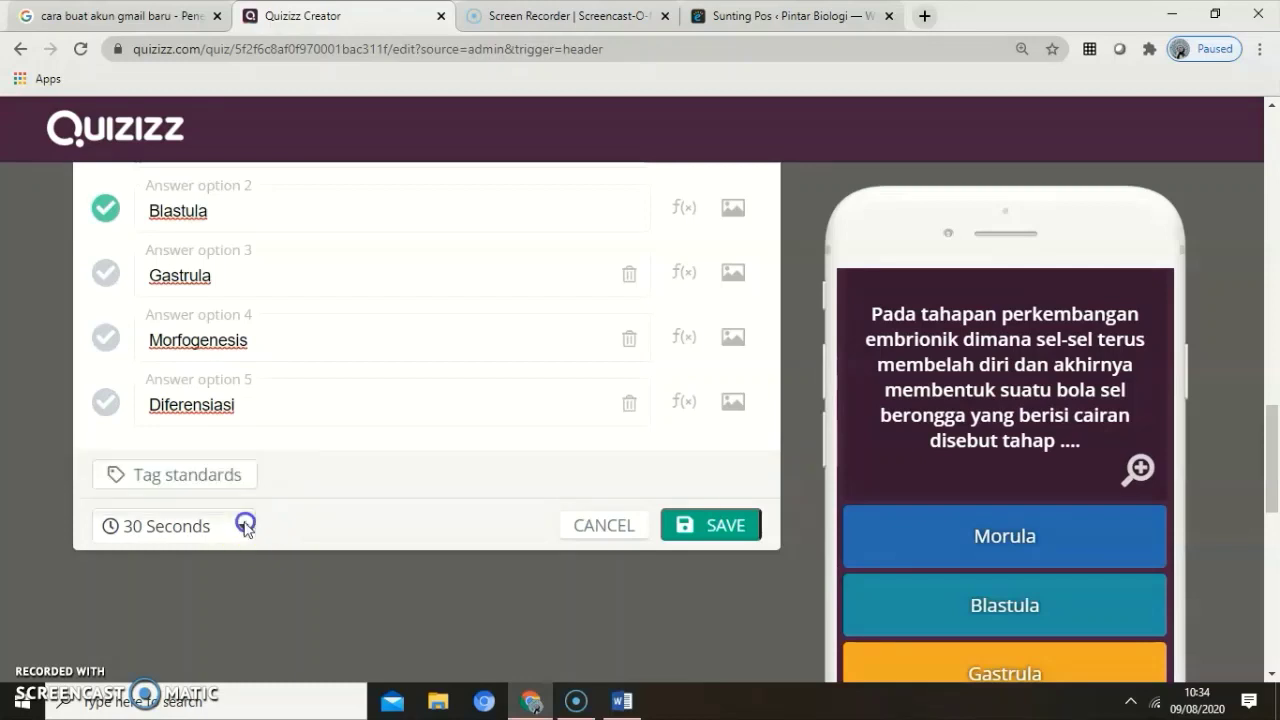
left_click(242, 526)
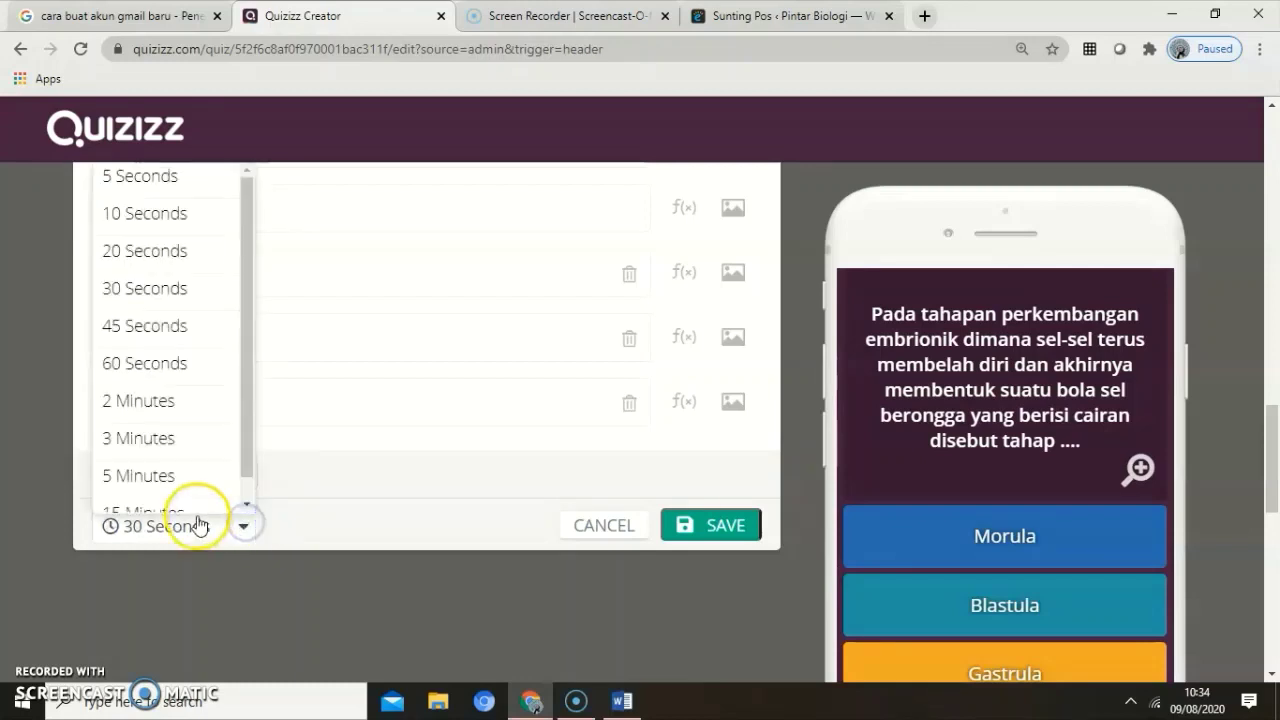
left_click(150, 364)
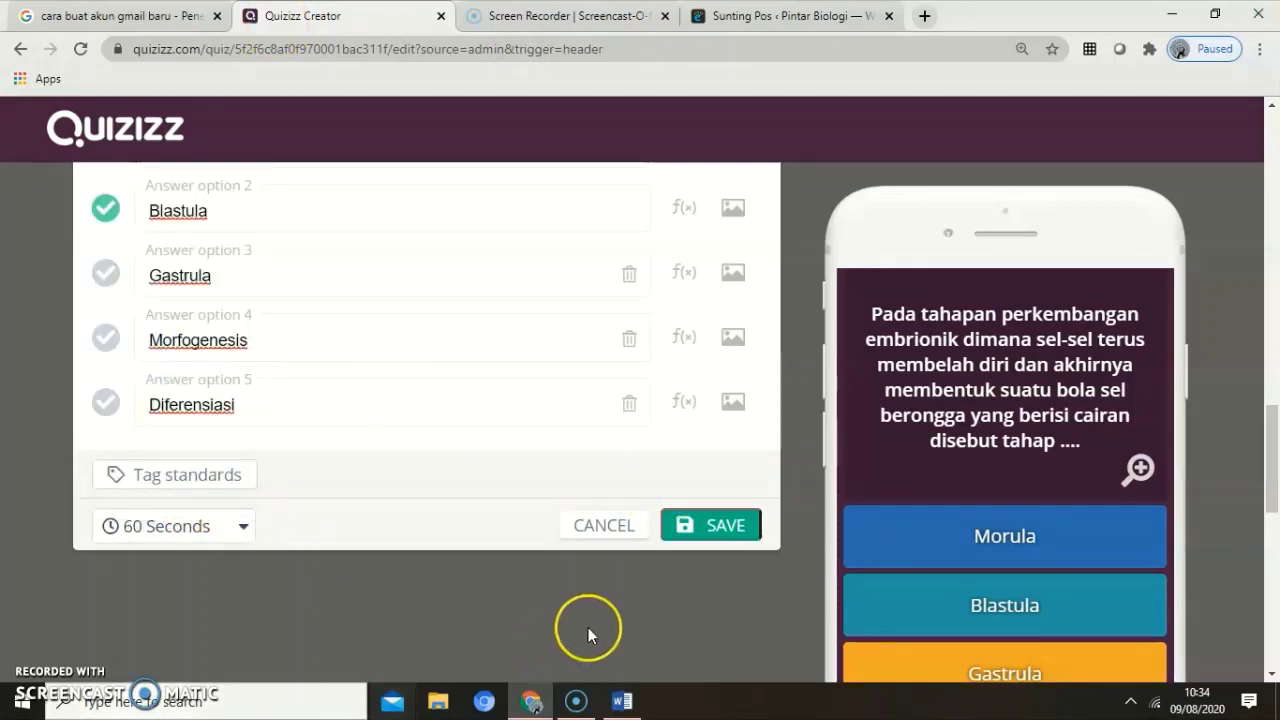
left_click(727, 526)
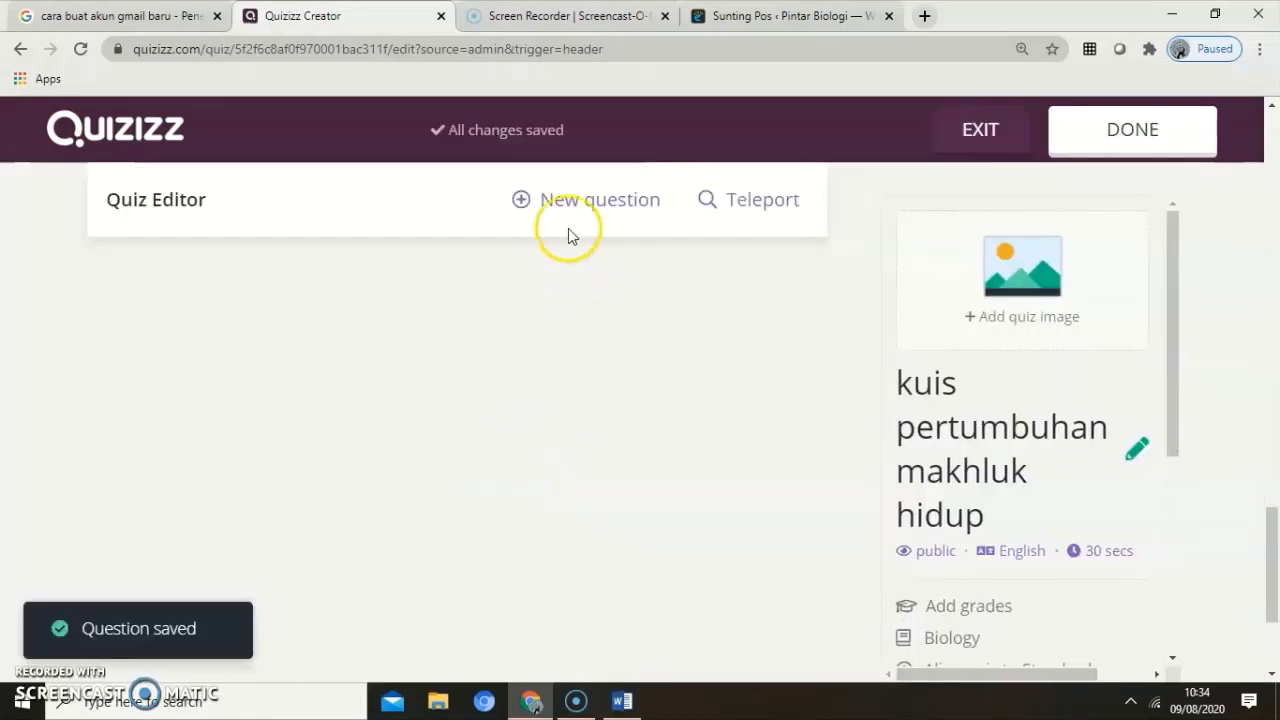
Add a new multiple-choice question to the quiz and activate its question text for entry
left_click(571, 205)
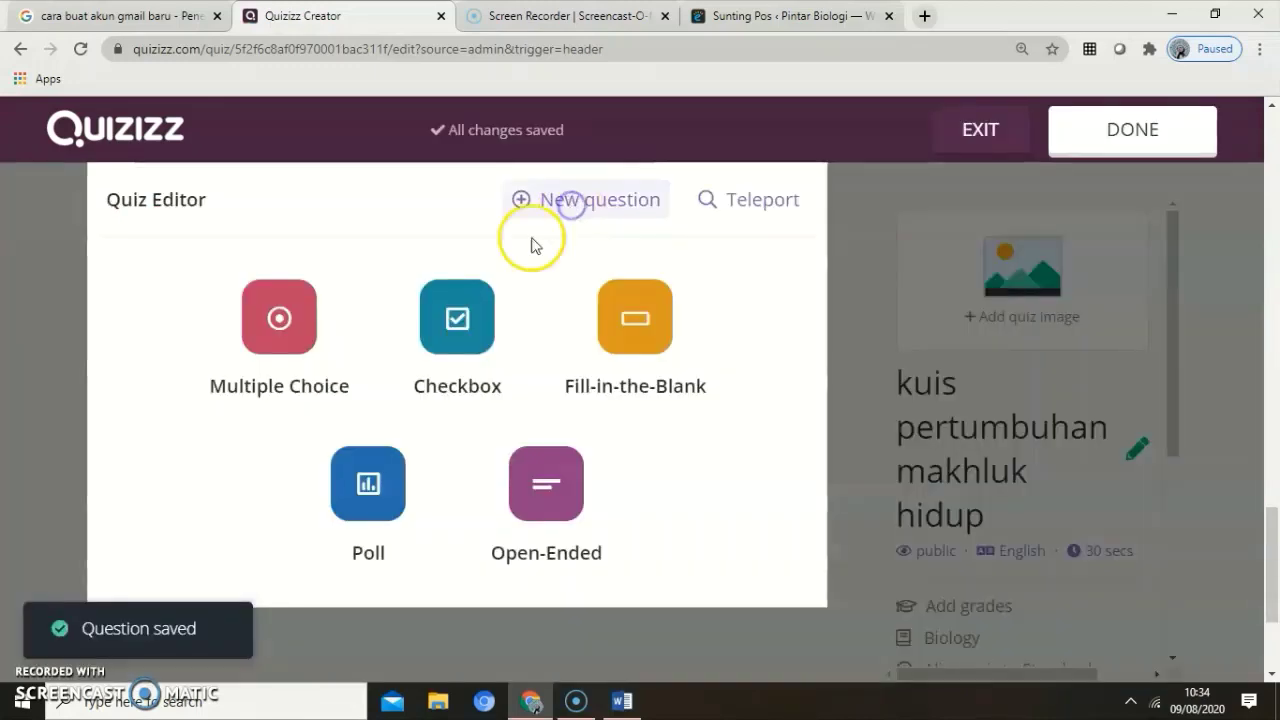
left_click(310, 335)
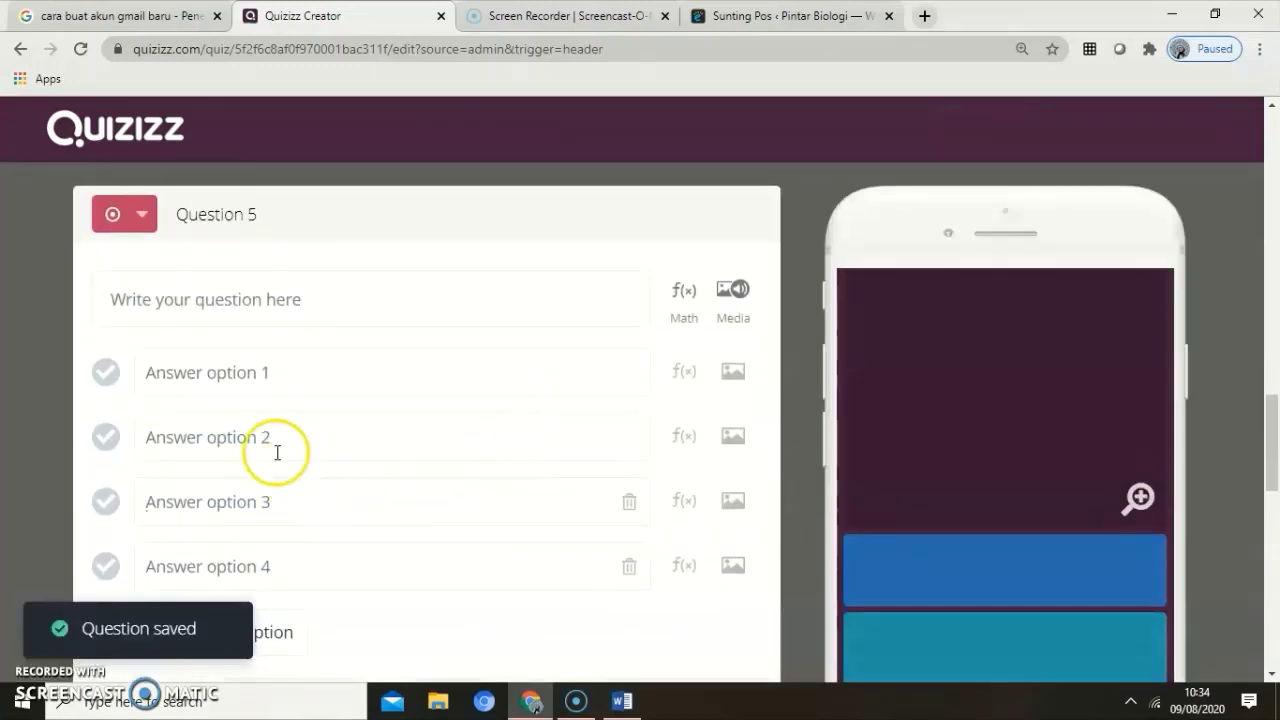
left_click(243, 296)
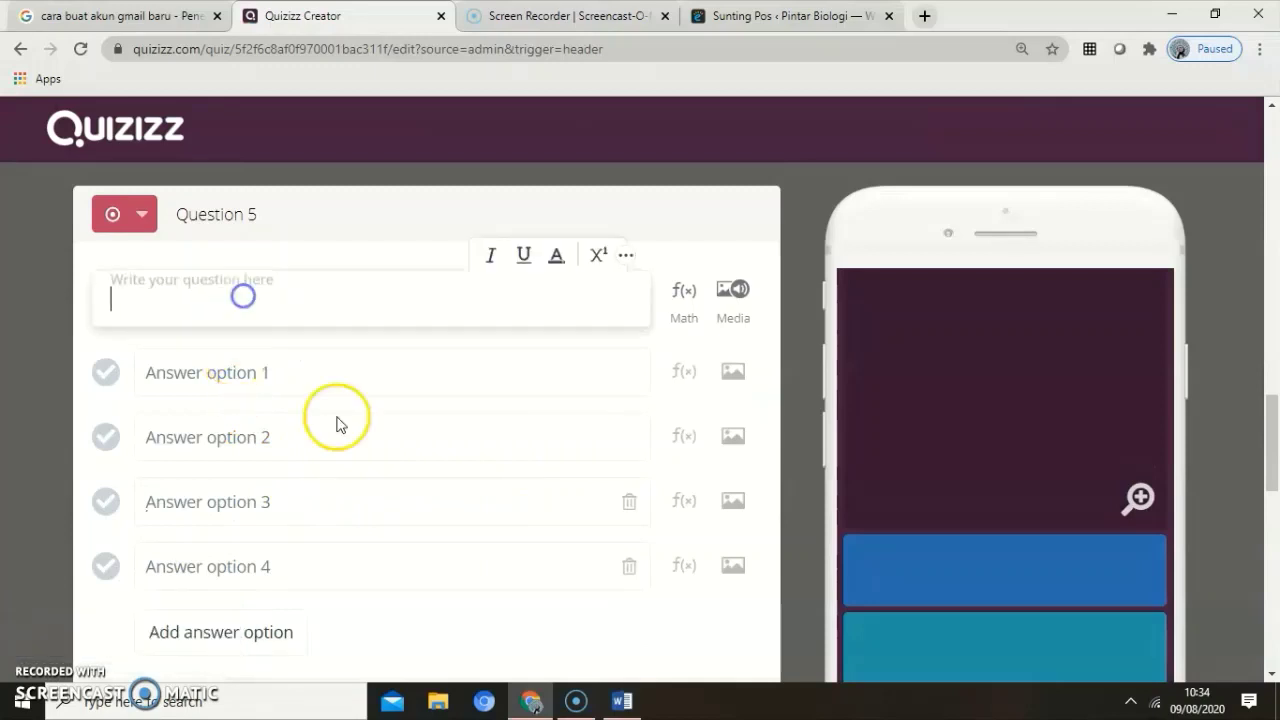
Switch to Word and copy question 2, "Proses diferensiasi menjadi tiga lapis jaringan...", with its options A to E from soal pertumbuhan.docx
left_click(616, 700)
scroll(457, 545, "down", 4)
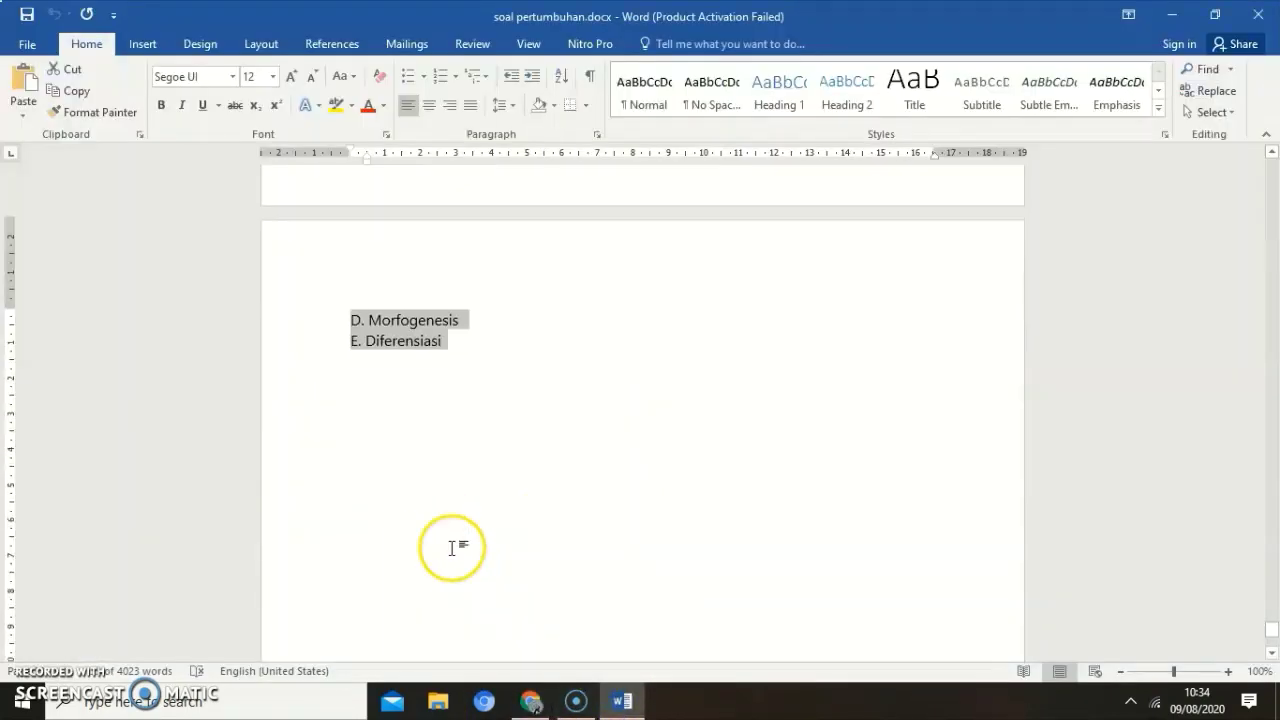
scroll(428, 509, "up", 8)
scroll(401, 554, "up", 8)
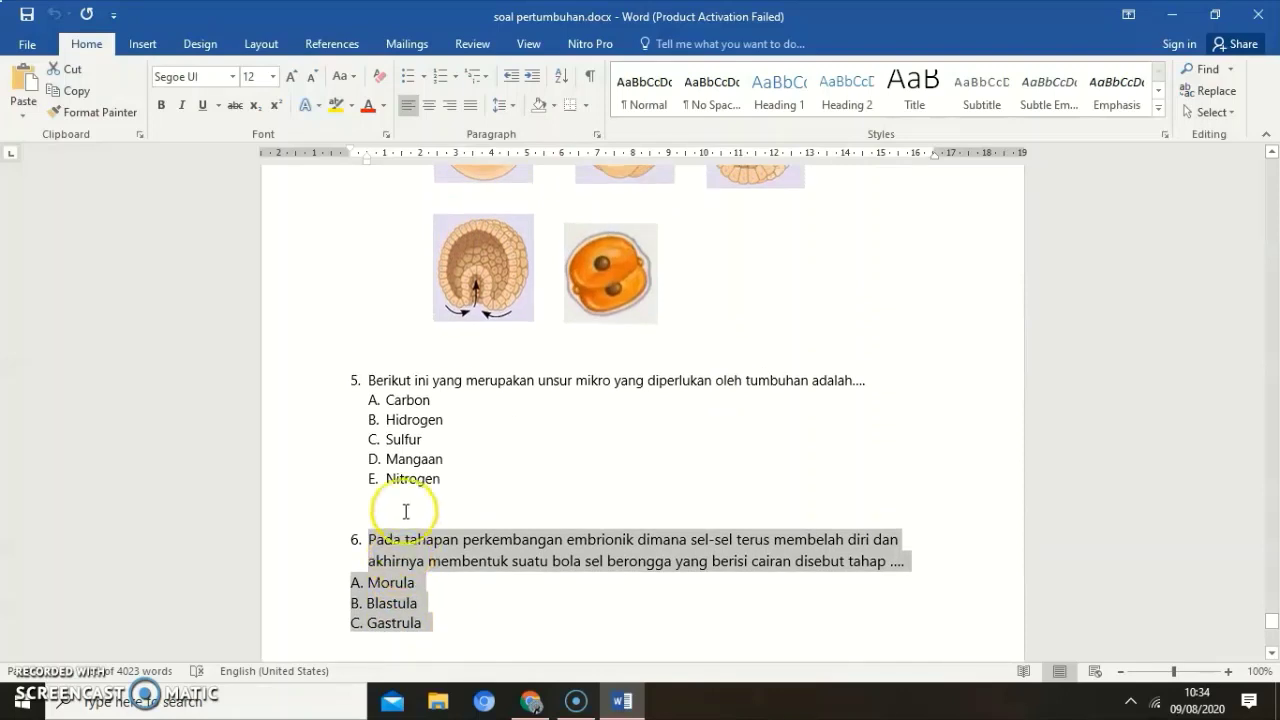
scroll(413, 501, "up", 8)
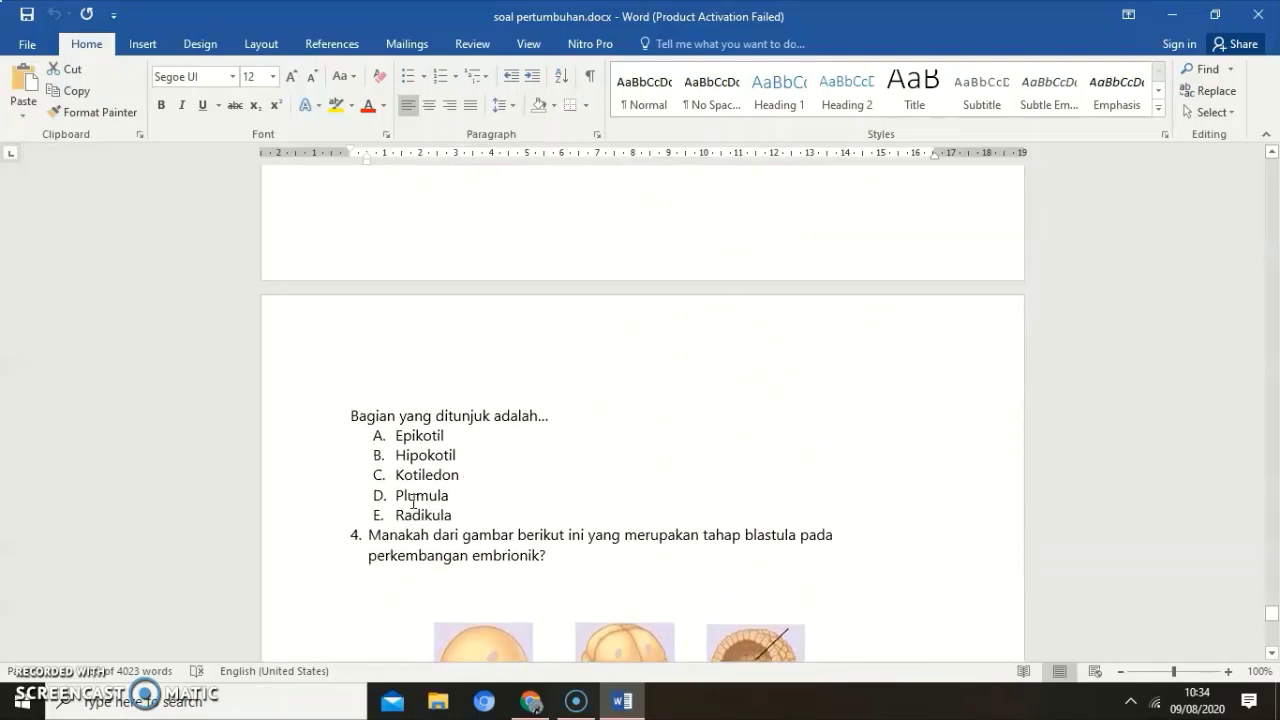
scroll(411, 507, "up", 1)
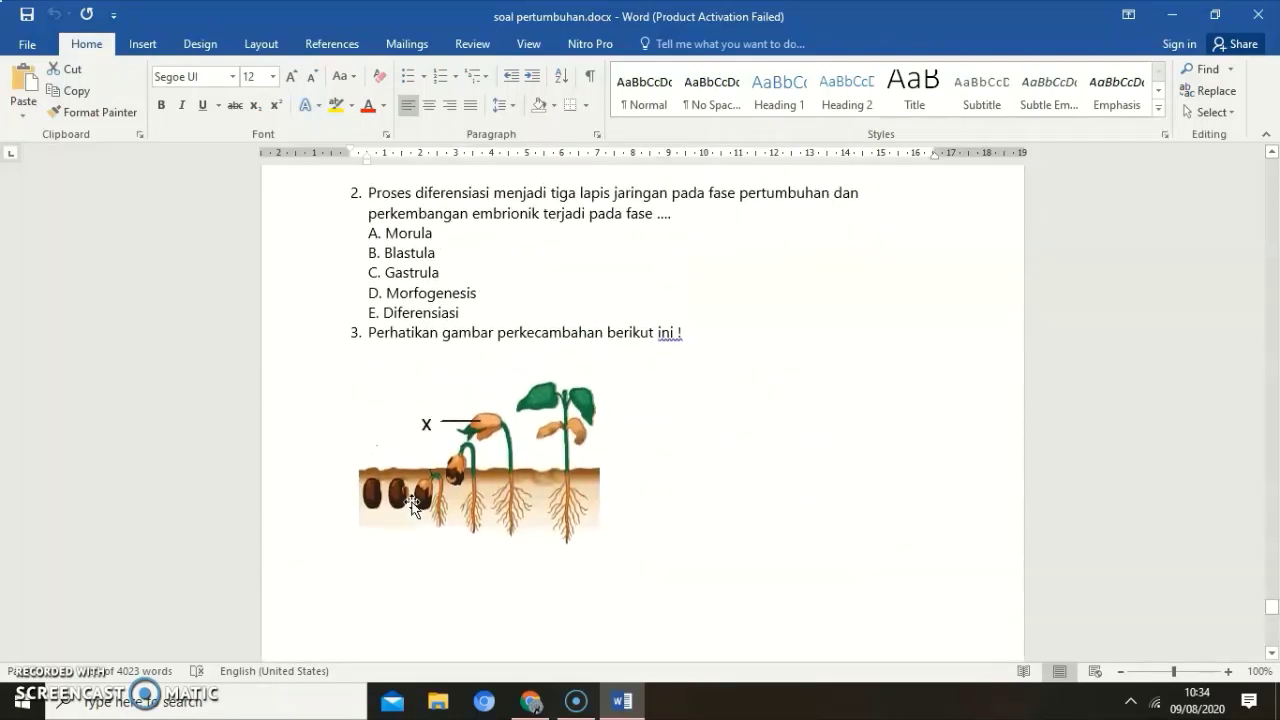
scroll(413, 506, "up", 1)
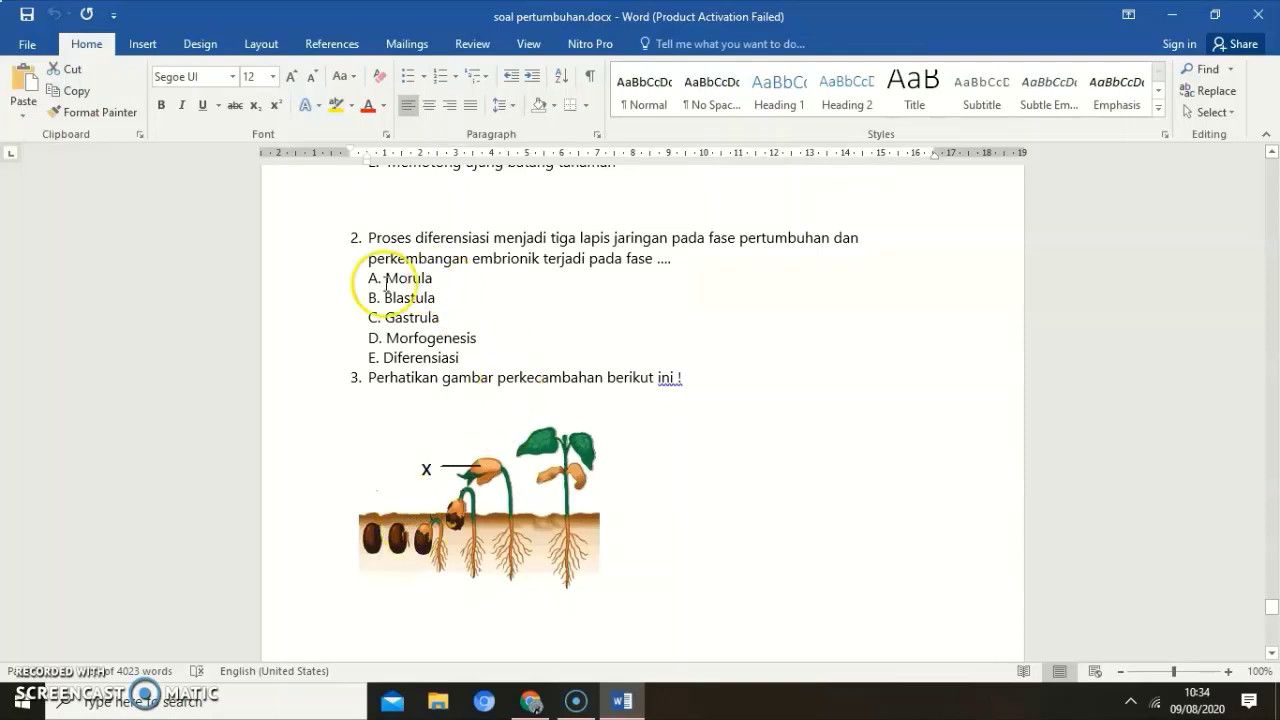
left_click_drag(369, 245, 481, 347)
right_click(420, 299)
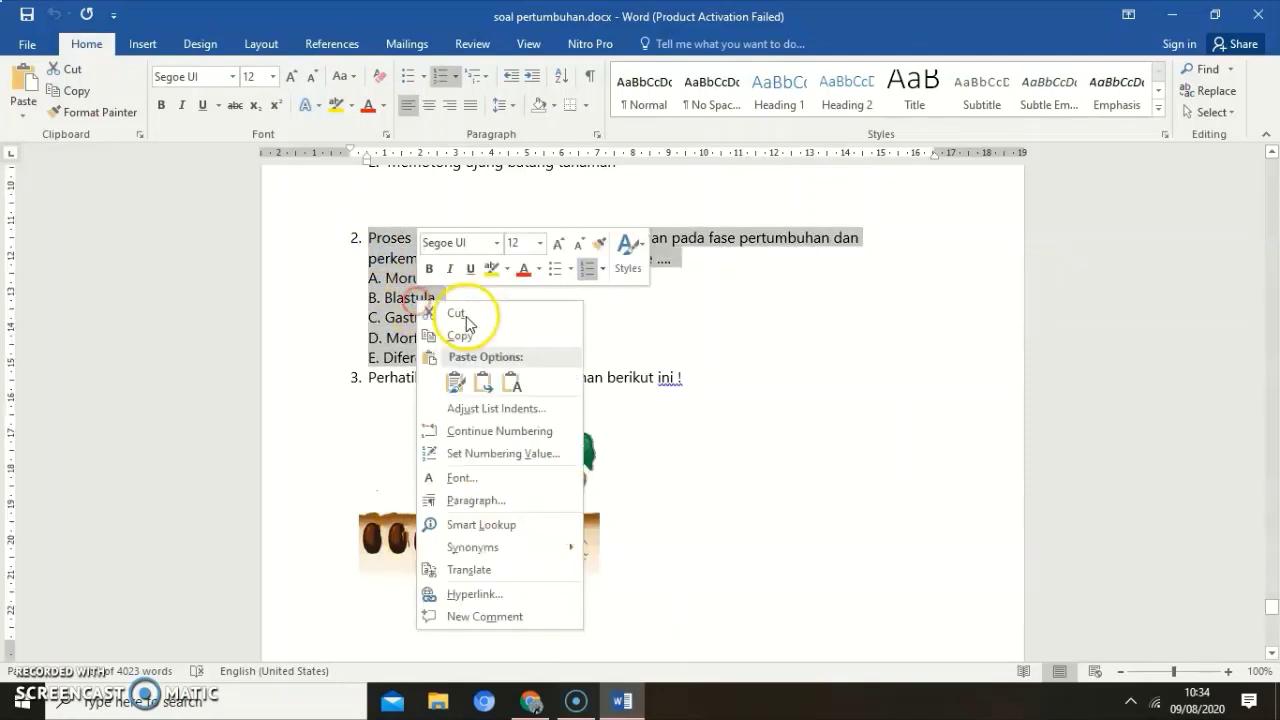
left_click(460, 336)
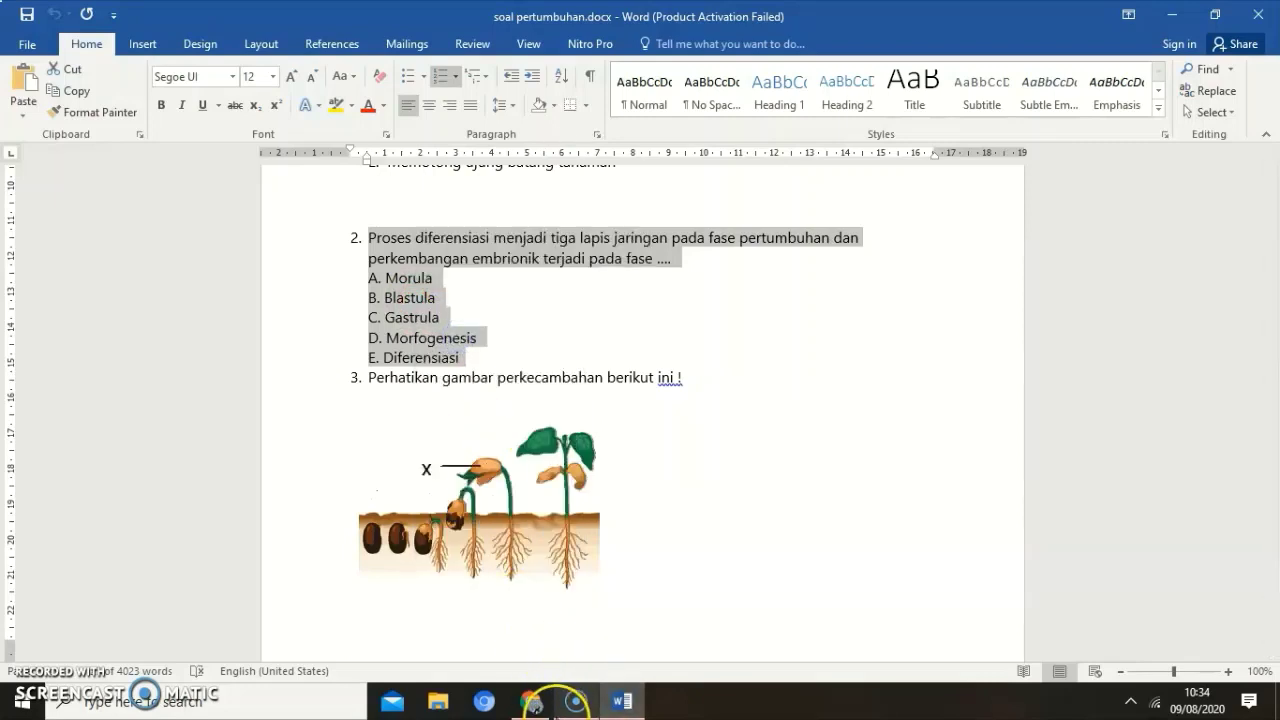
Switch back to Quizizz, paste the copied text into question 5 and remove the extra characters before "Proses"
left_click(531, 700)
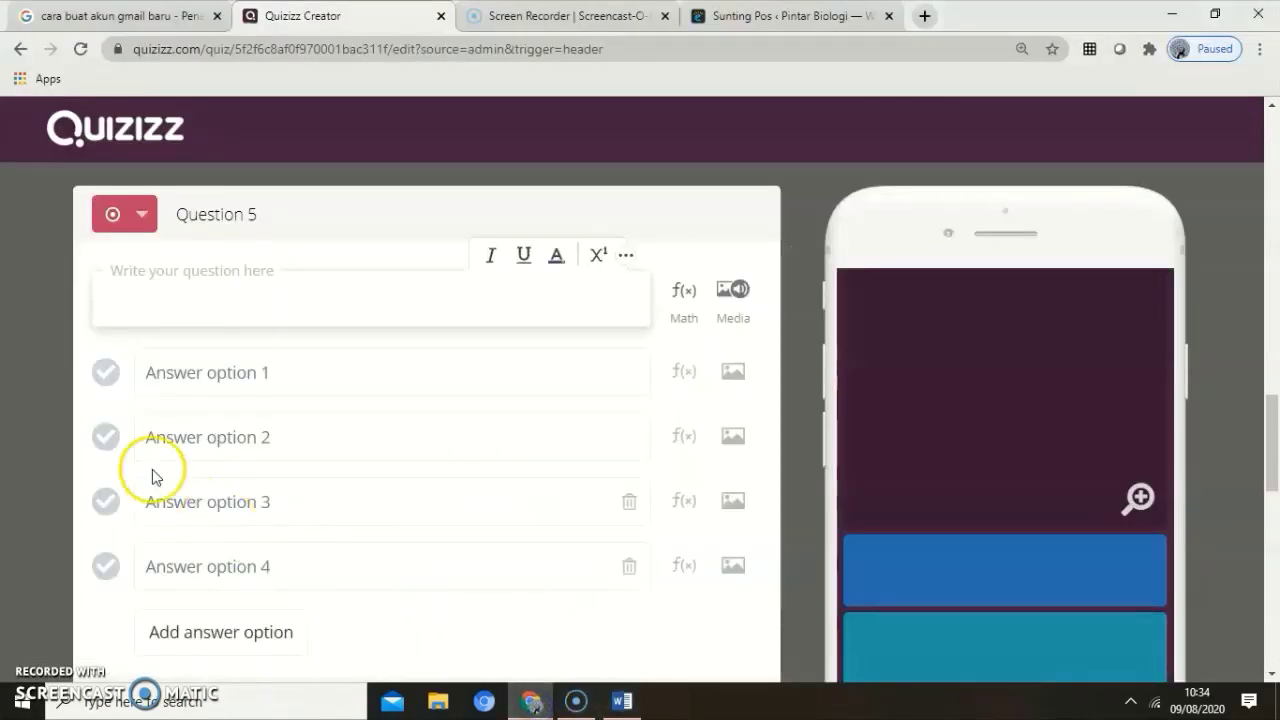
left_click(139, 297)
right_click(104, 292)
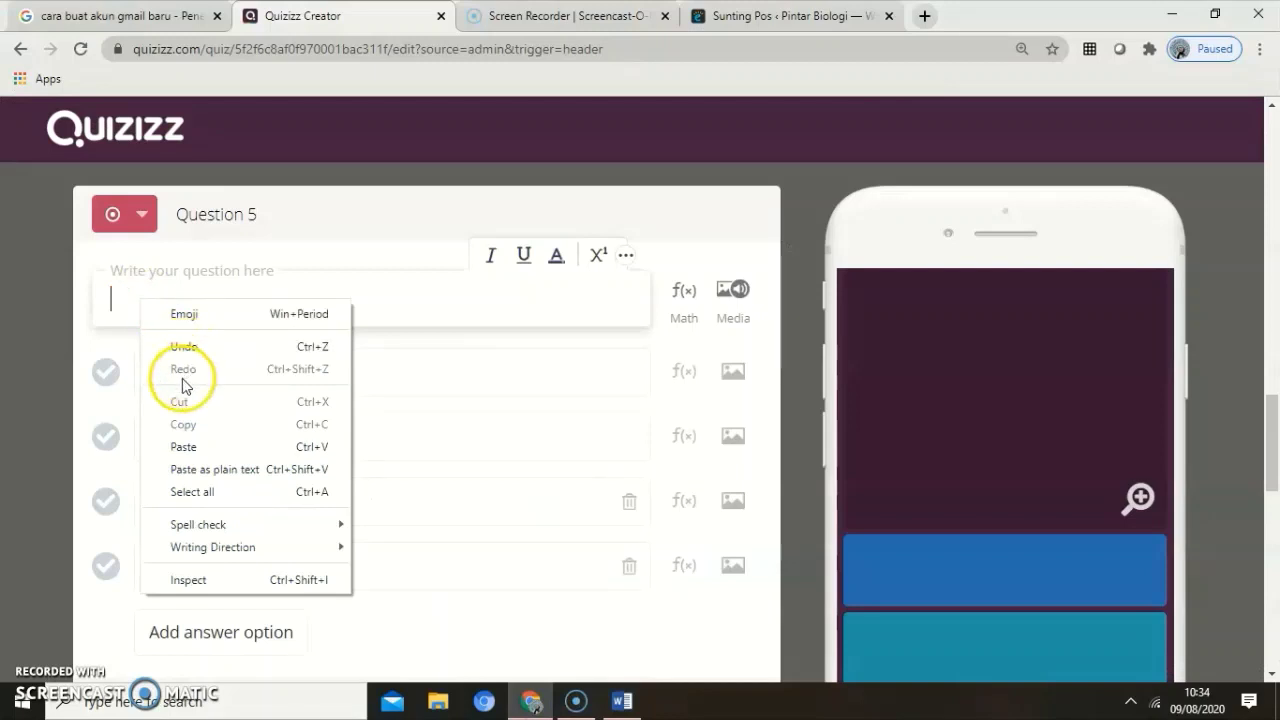
left_click(180, 445)
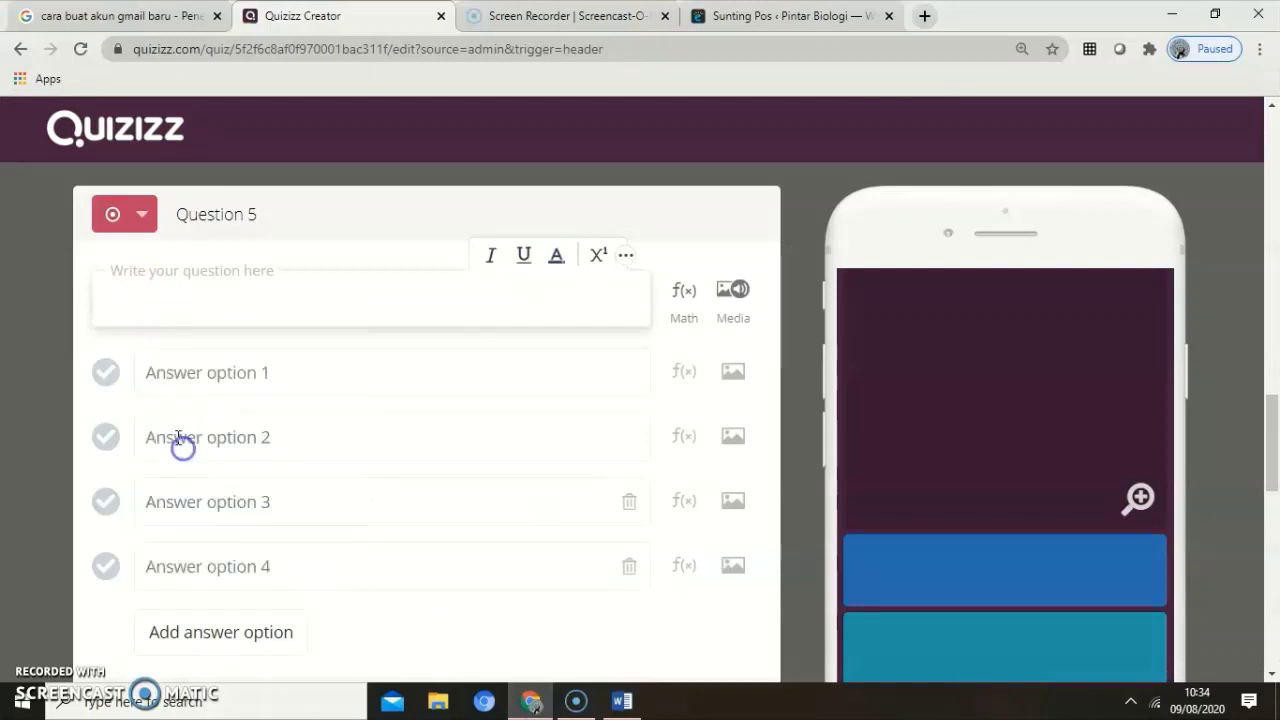
left_click(140, 303)
key("BackSpace")
key("BackSpace")
key("BackSpace")
key("BackSpace")
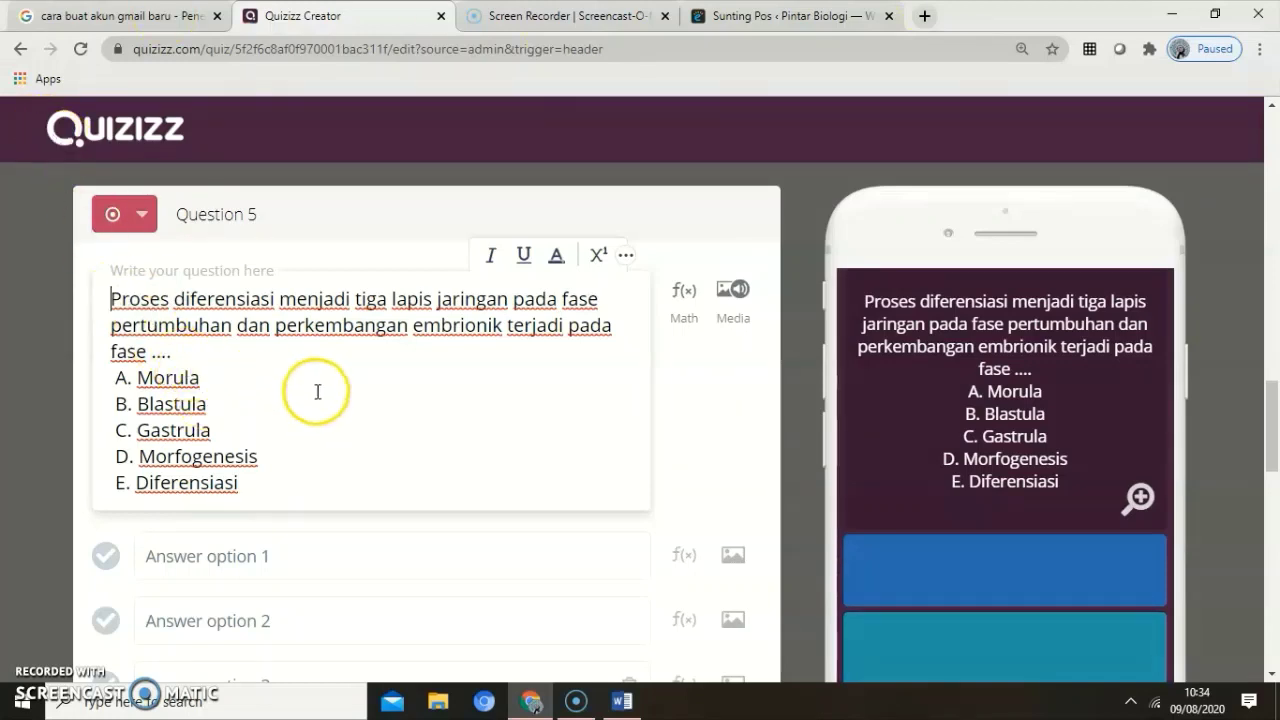
left_click(207, 562)
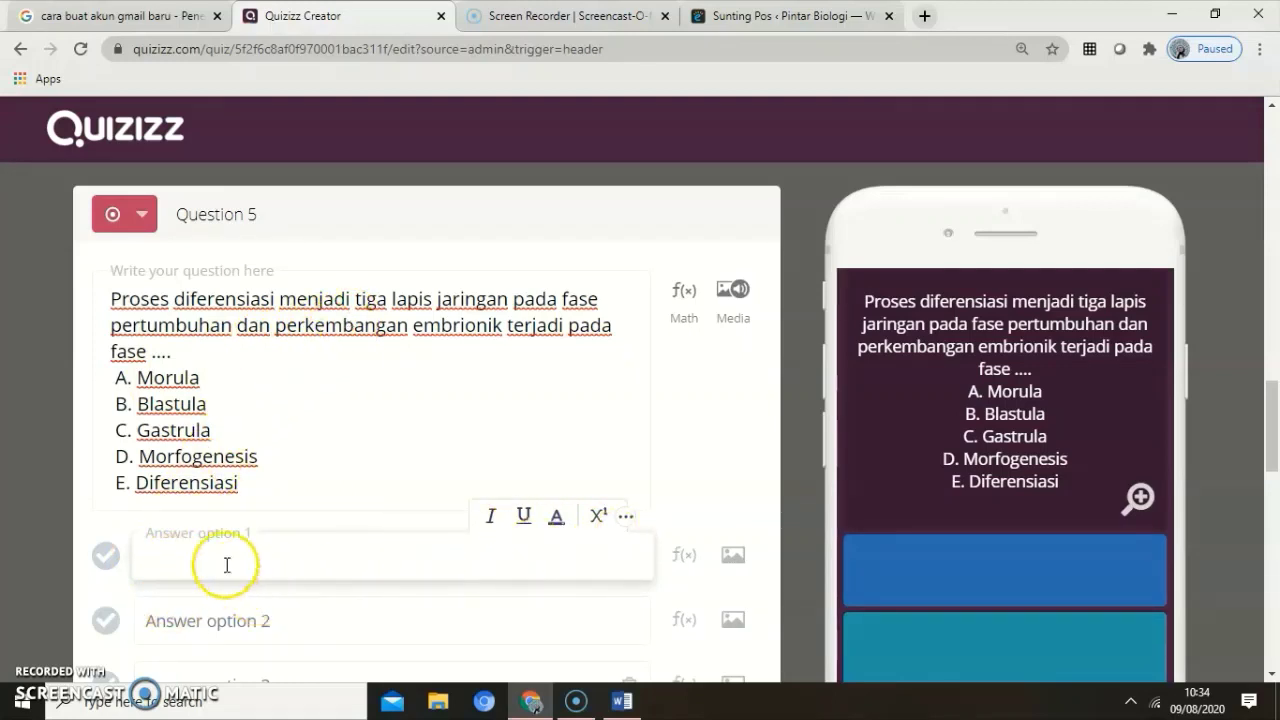
left_click(733, 555)
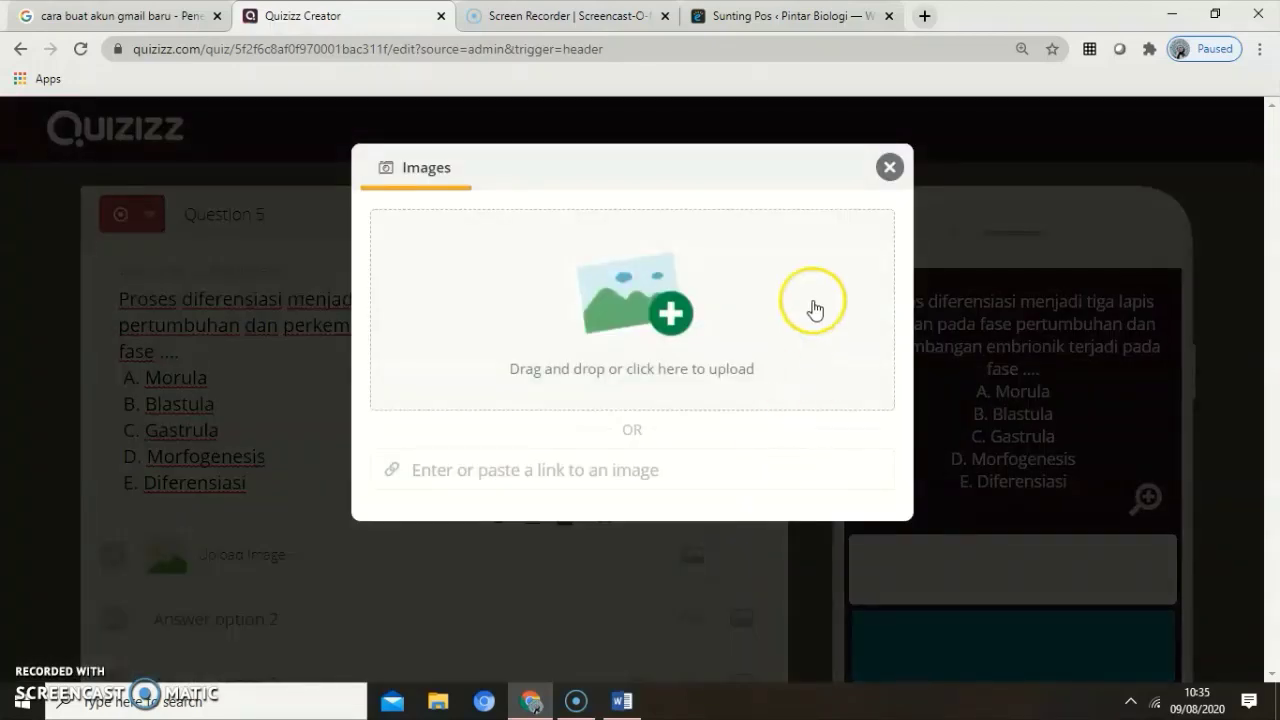
left_click(889, 167)
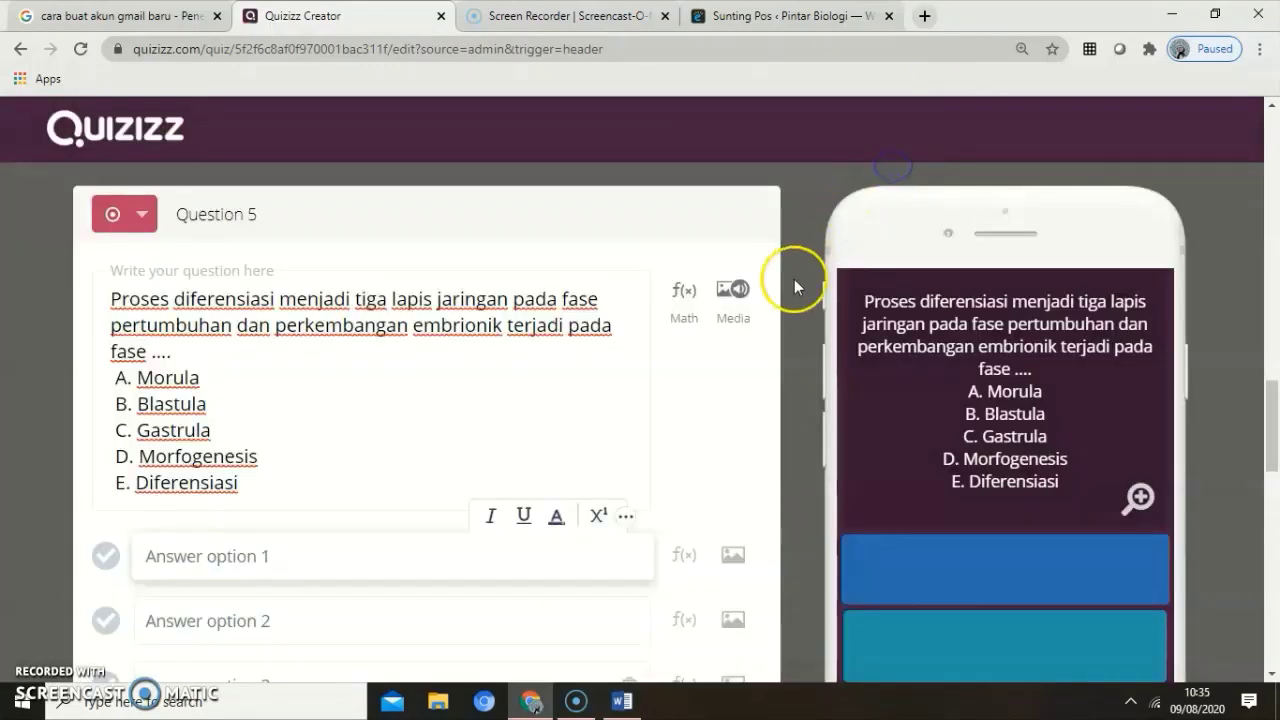
scroll(797, 400, "down", 3)
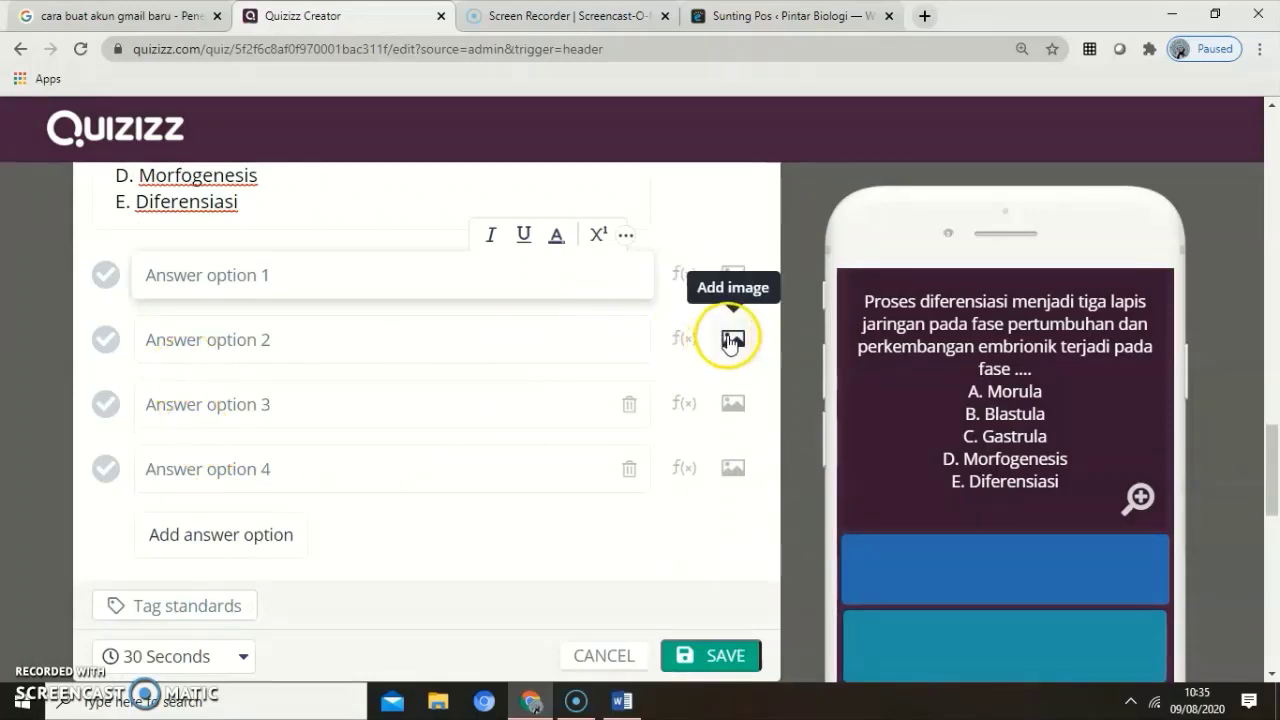
Copy "Morula" from question 5's text and paste it into answer option 1
scroll(225, 408, "up", 3)
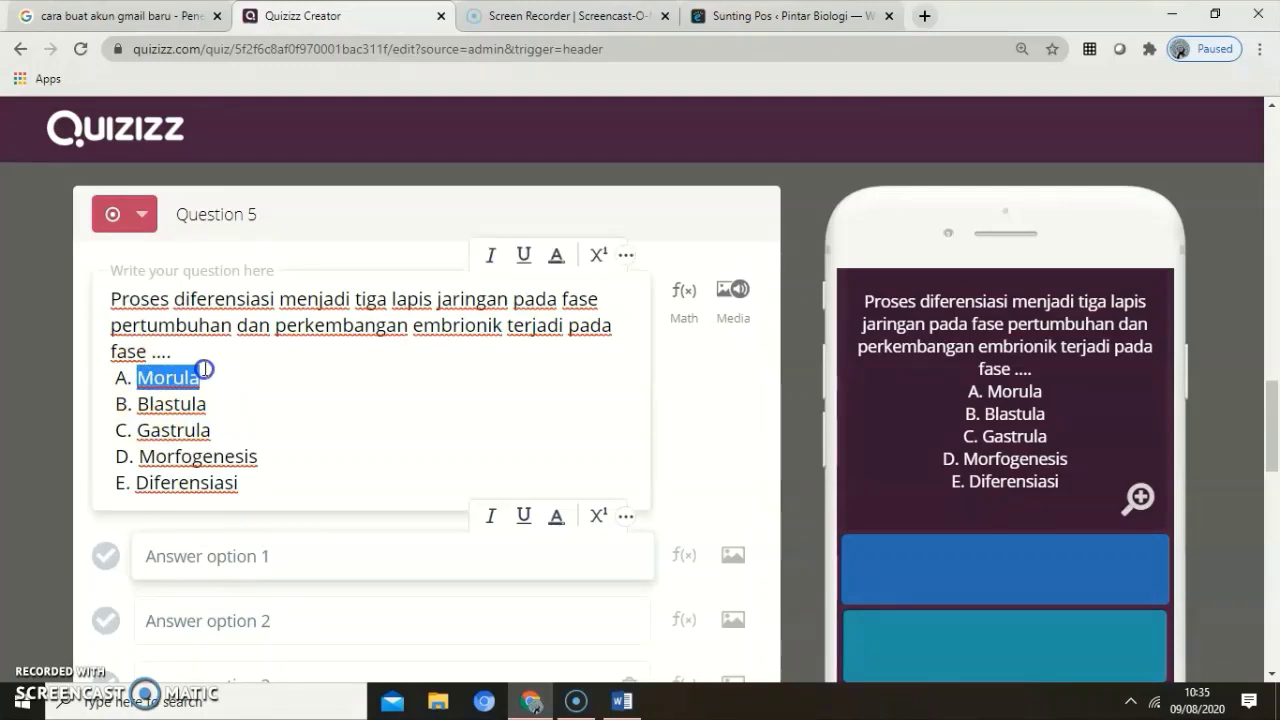
right_click(172, 375)
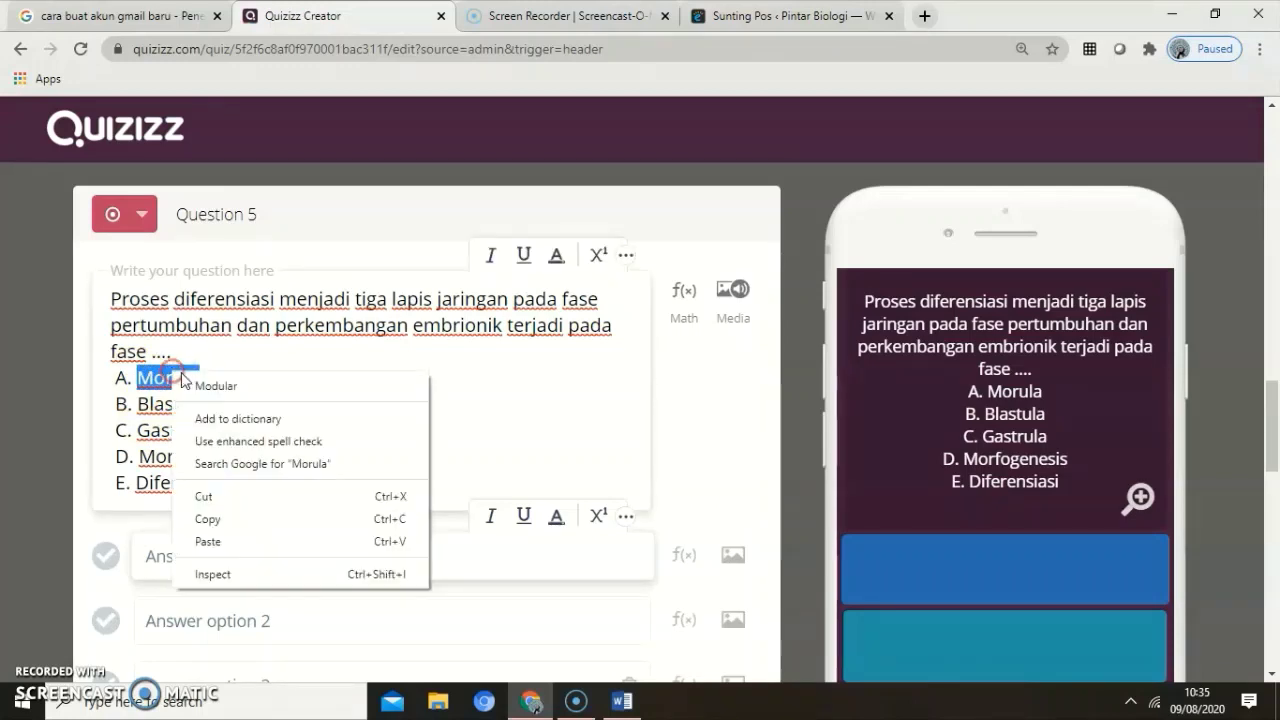
left_click(203, 519)
left_click(160, 555)
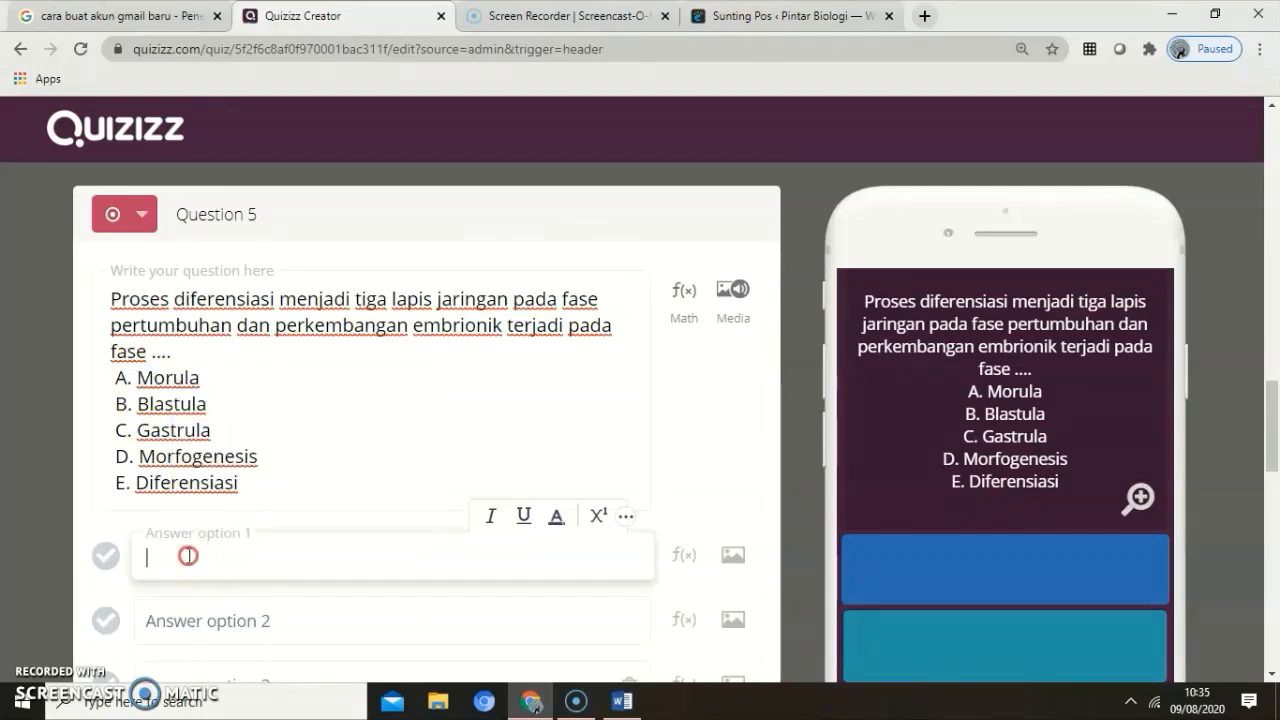
right_click(188, 555)
left_click(231, 407)
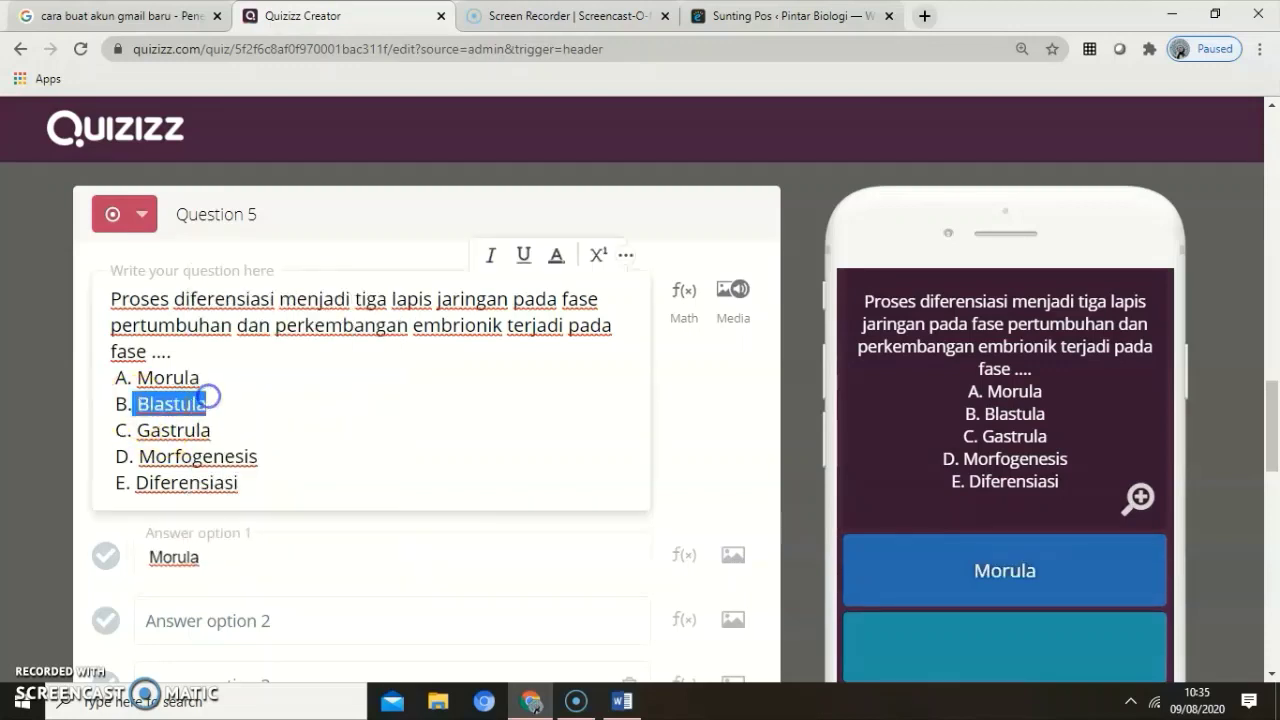
Copy "Blastula" from question 5's text and paste it into answer option 2
right_click(185, 406)
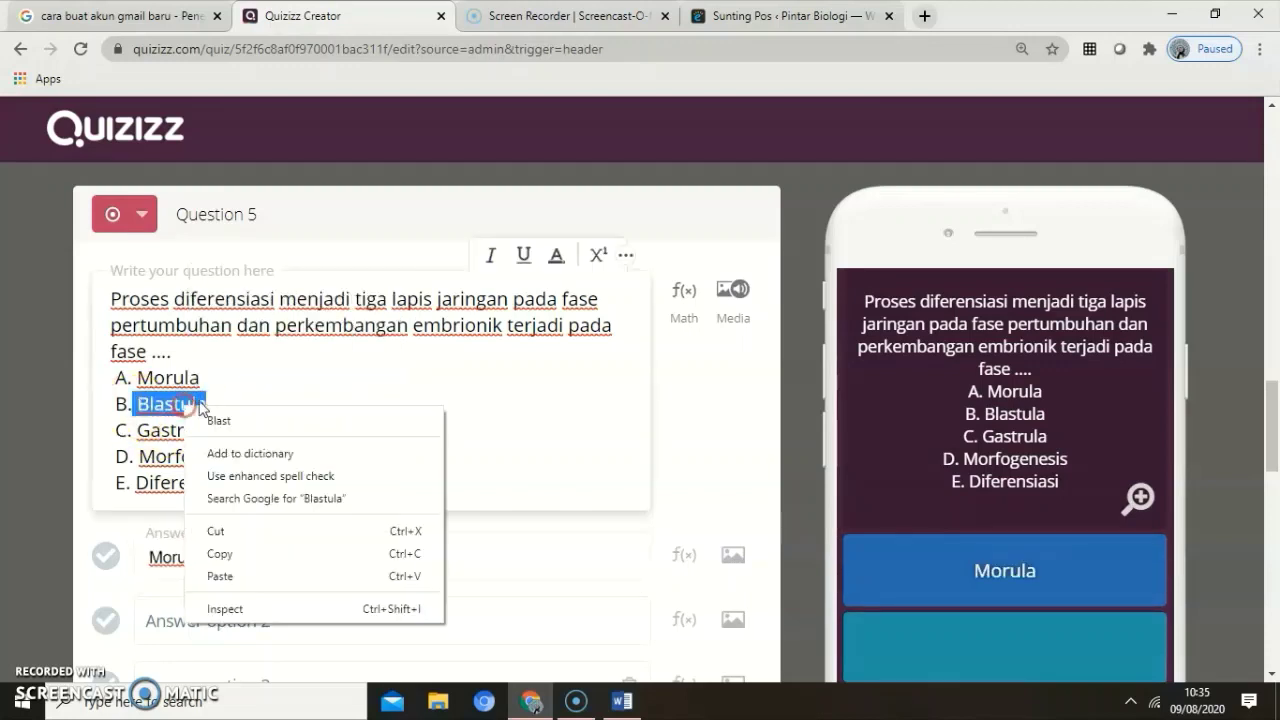
left_click(211, 562)
left_click(177, 620)
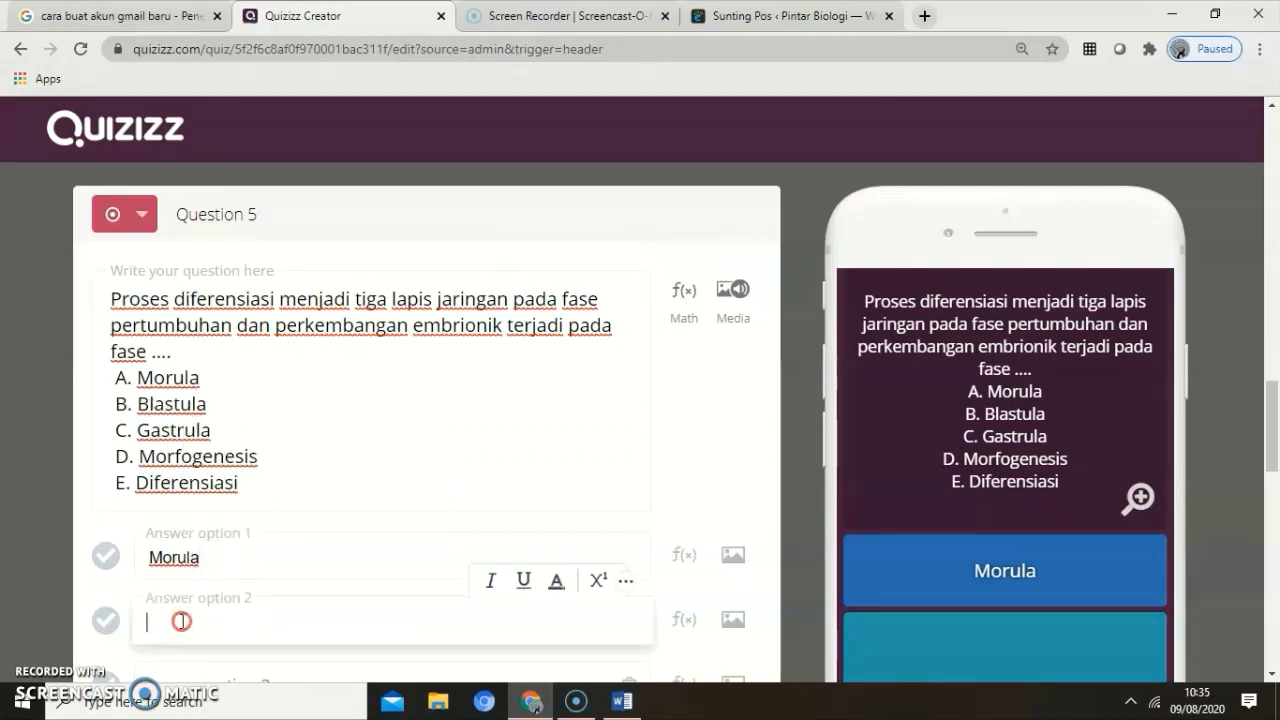
right_click(182, 620)
left_click(225, 473)
Copy "Gastrula" from question 5's text and paste it into answer option 3
scroll(217, 477, "down", 1)
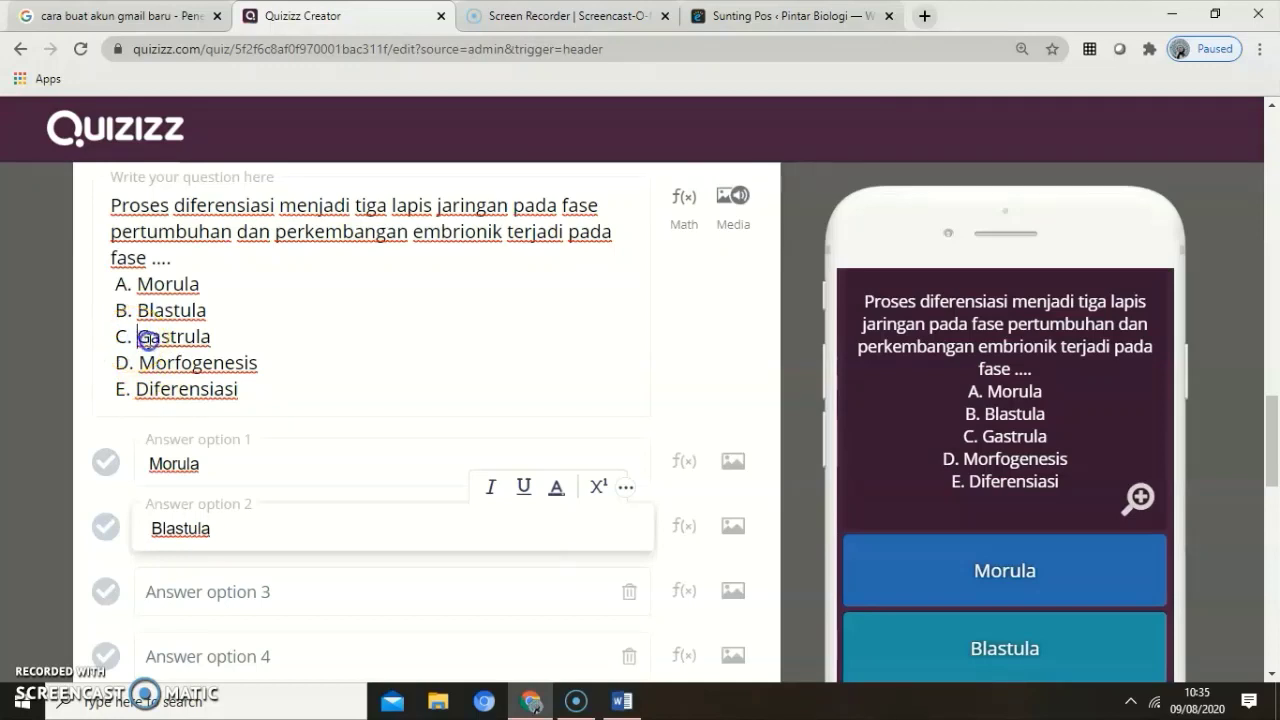
right_click(198, 343)
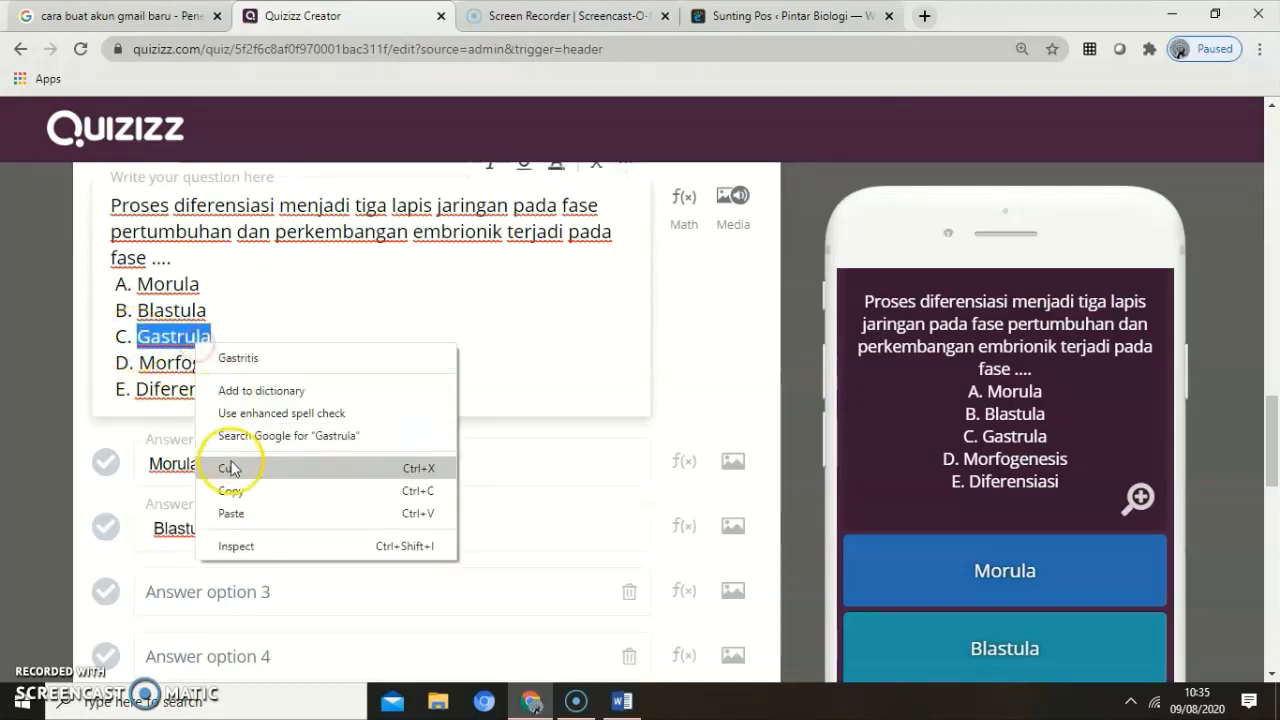
left_click(229, 492)
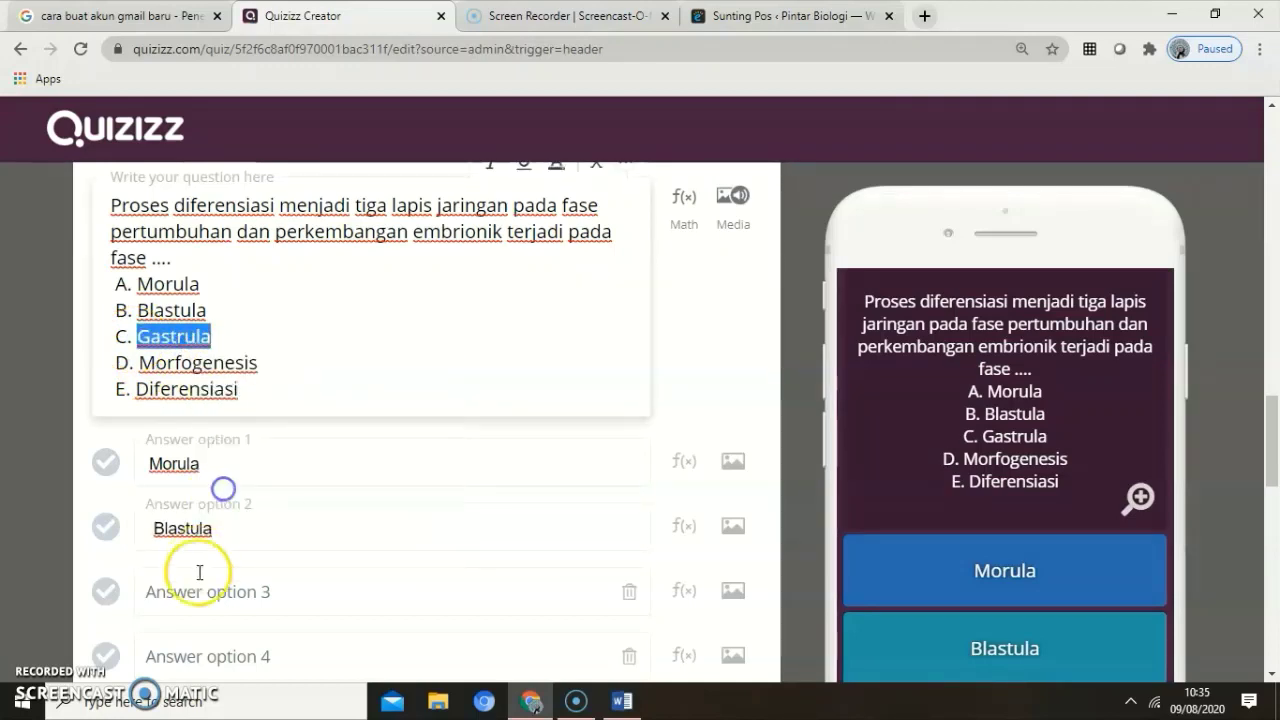
left_click(196, 588)
right_click(196, 588)
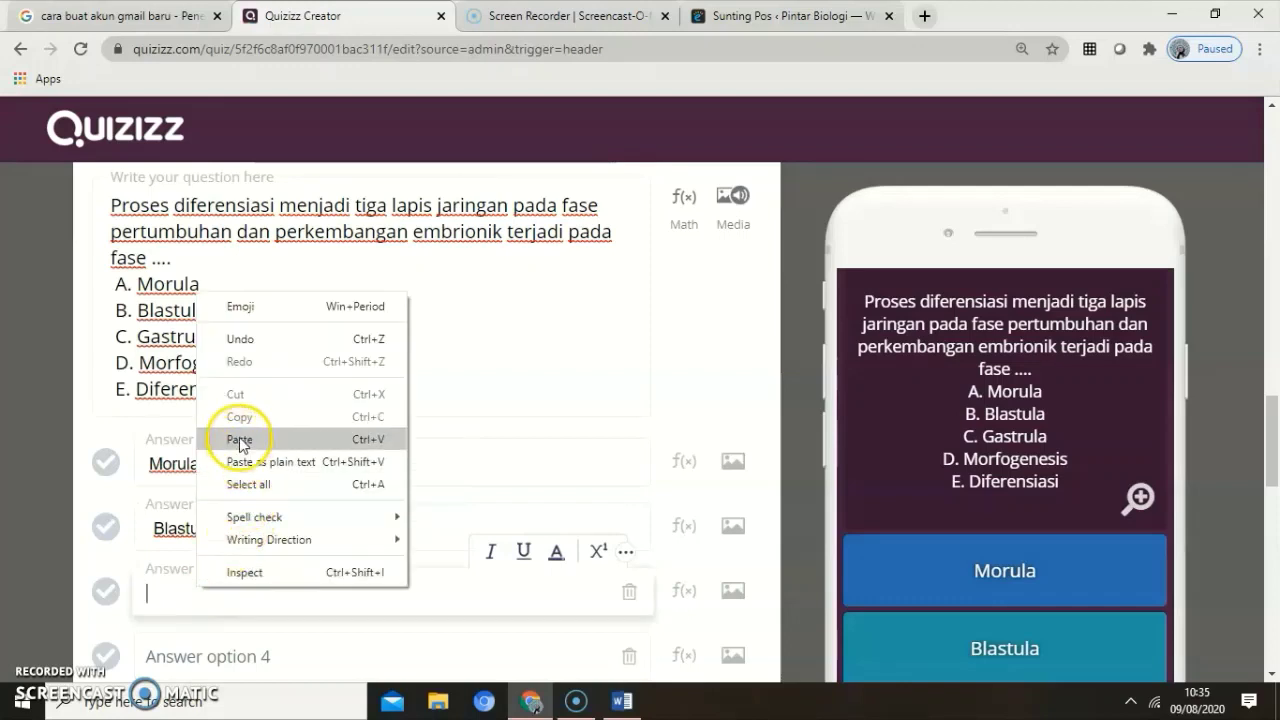
left_click(229, 432)
Copy "Morfogenesis" from question 5's text and paste it into answer option 4
left_click_drag(139, 364, 196, 367)
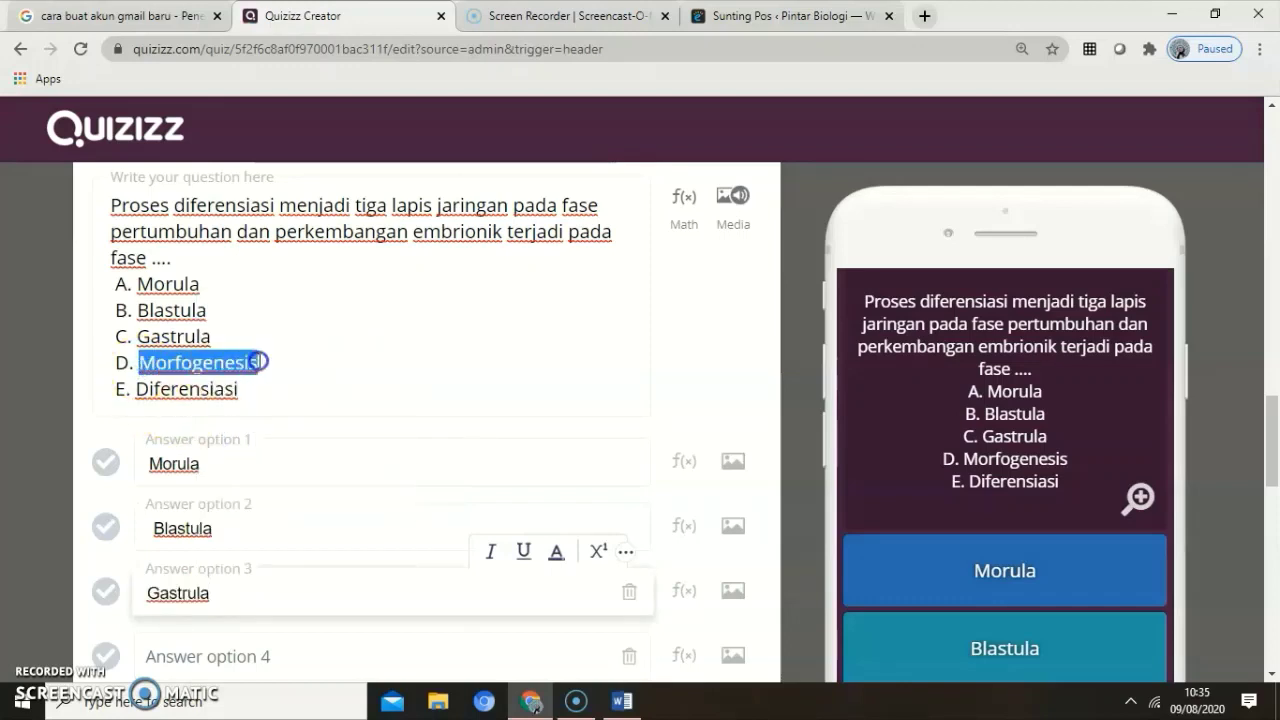
right_click(231, 365)
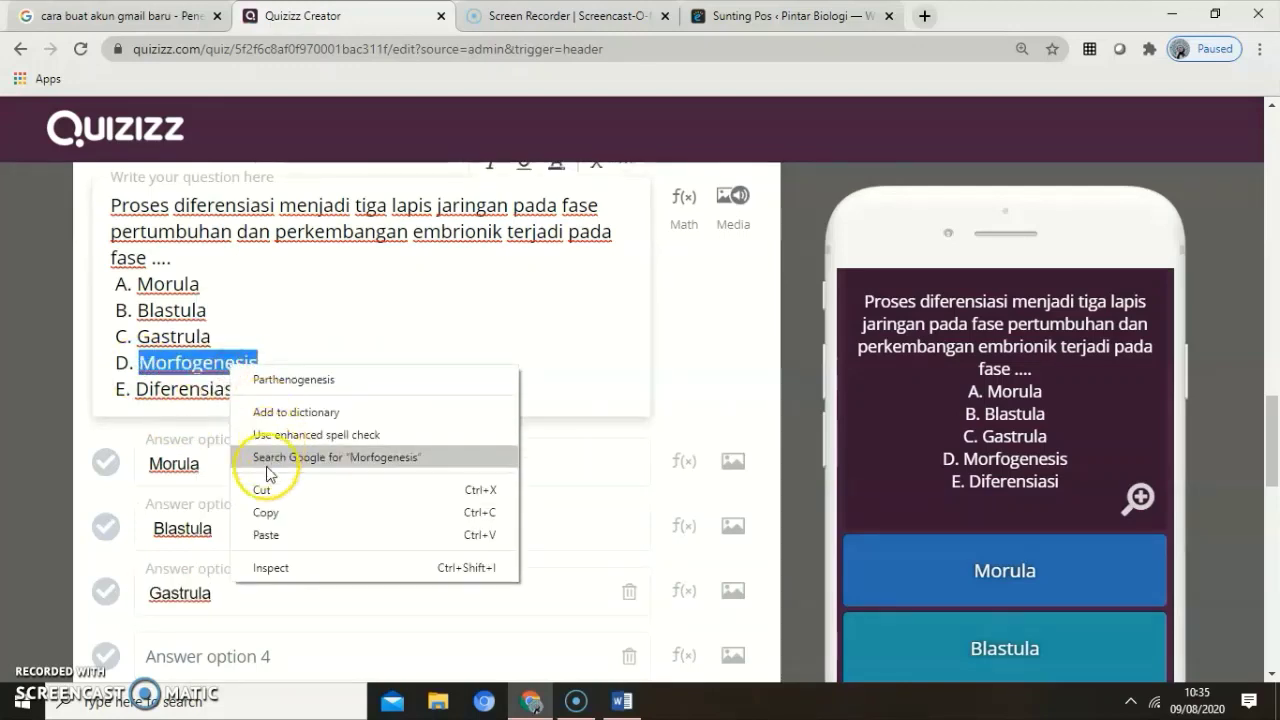
left_click(265, 512)
scroll(254, 520, "down", 2)
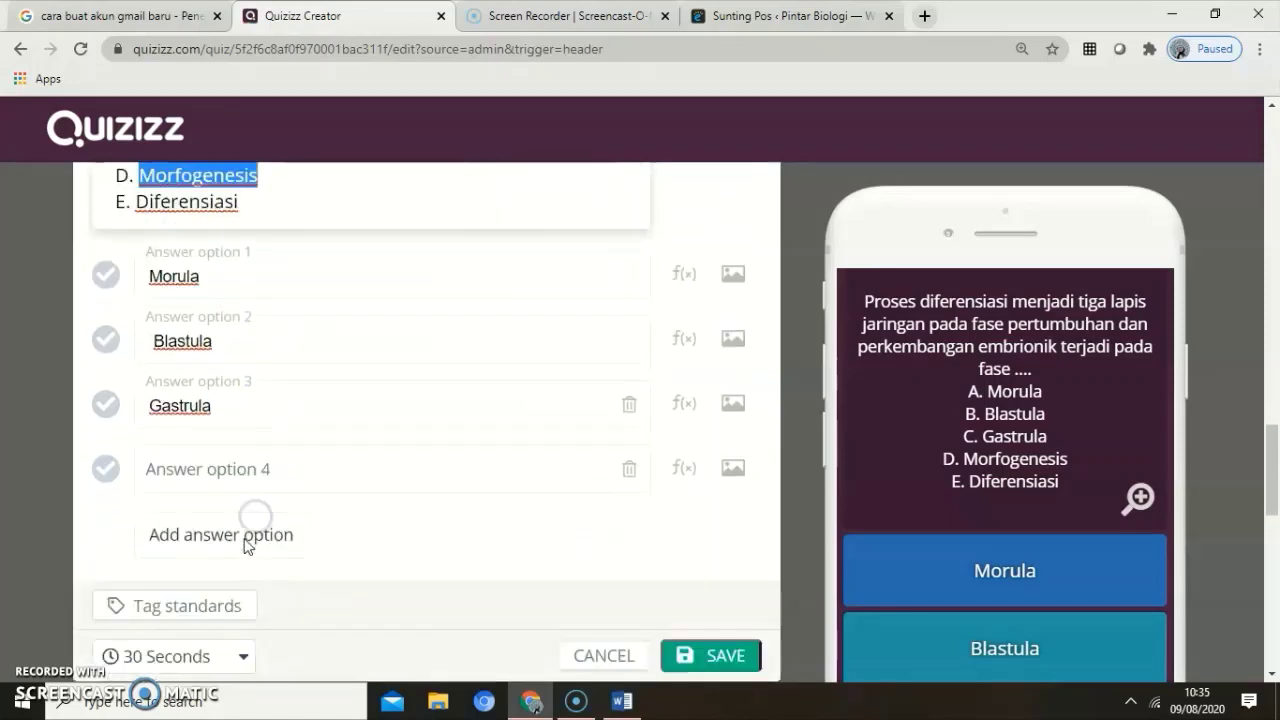
left_click(201, 470)
right_click(201, 468)
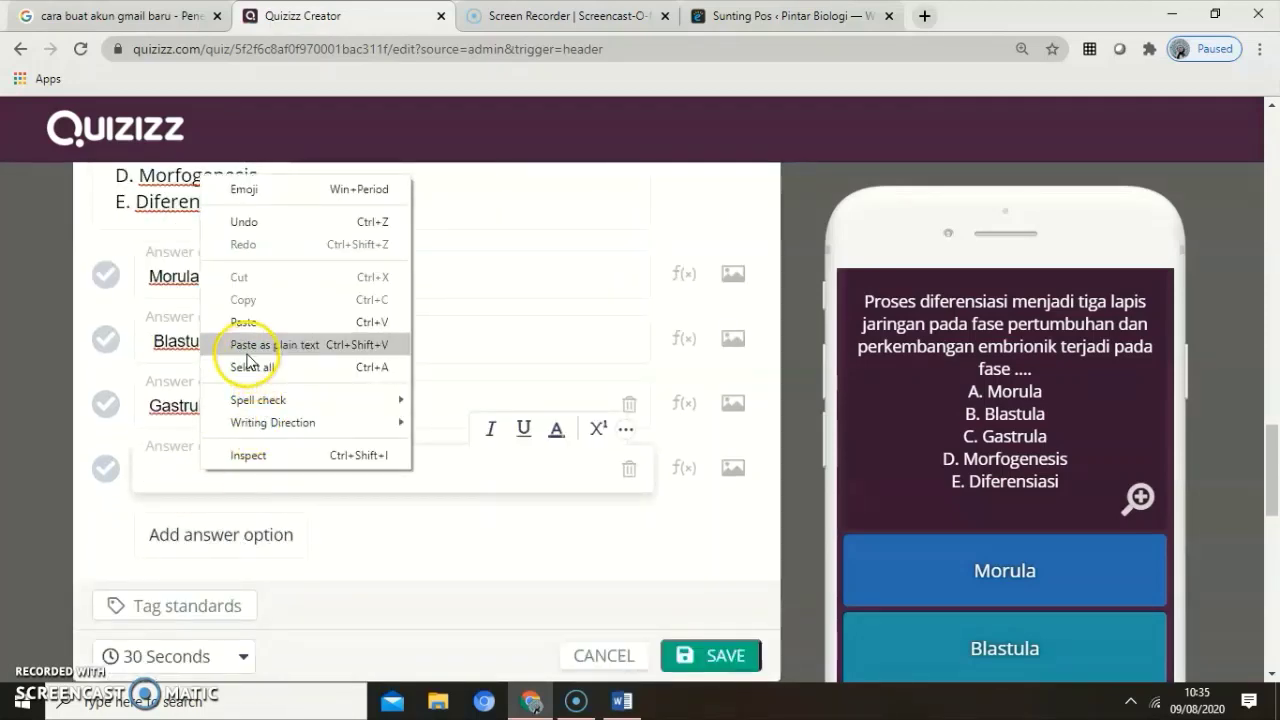
left_click(243, 322)
Copy "Diferensiasi" from question 5's text, add a fifth answer option and paste it there
scroll(200, 417, "up", 3)
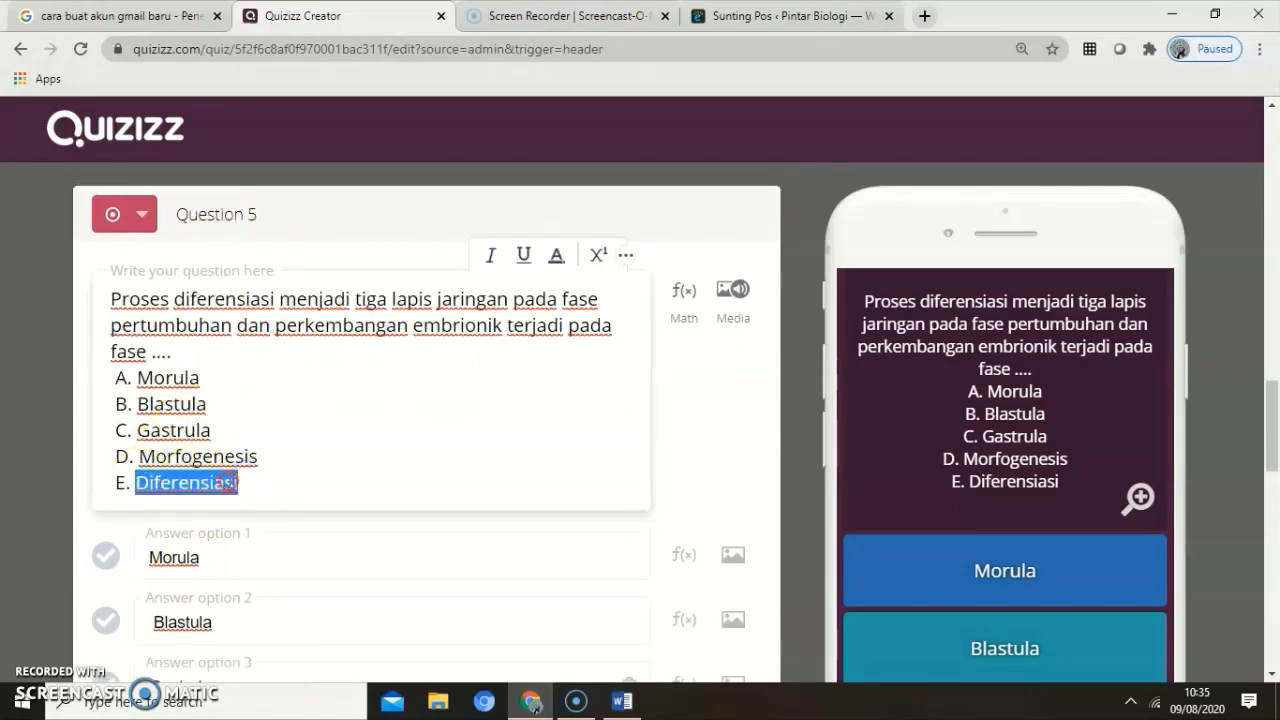
right_click(228, 481)
left_click(267, 414)
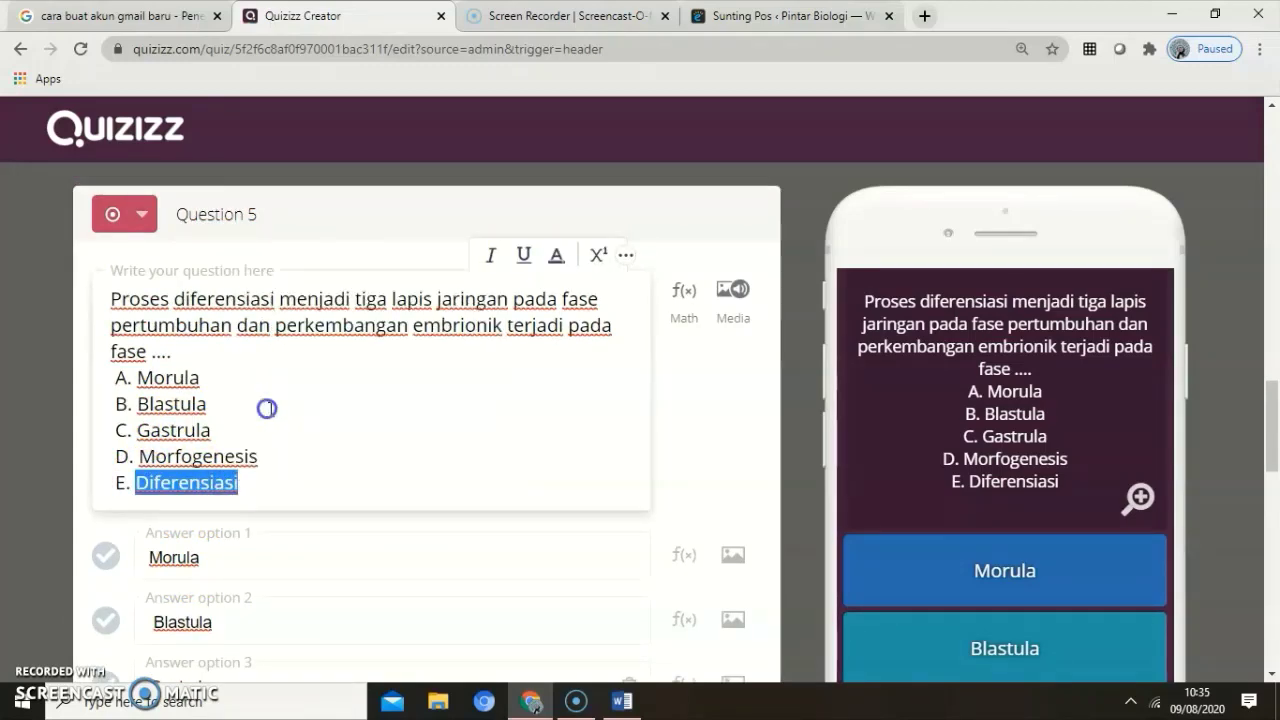
scroll(266, 517, "down", 3)
scroll(230, 500, "down", 4)
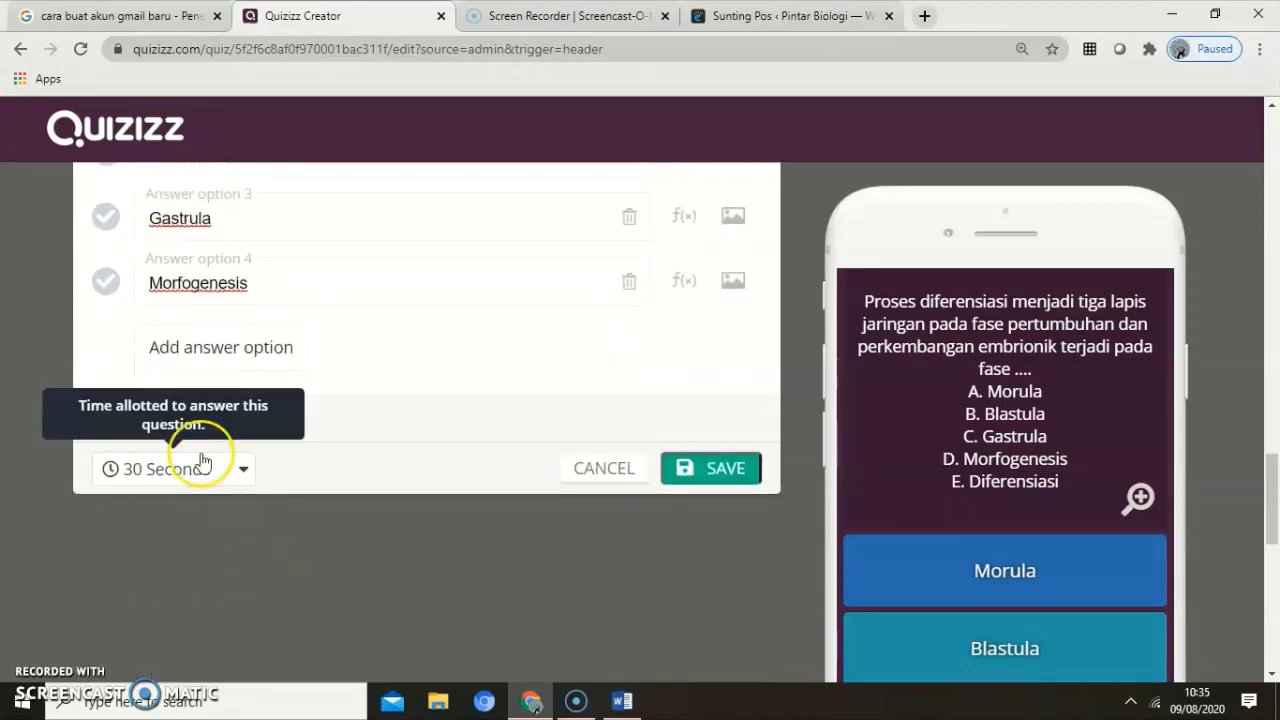
left_click(184, 348)
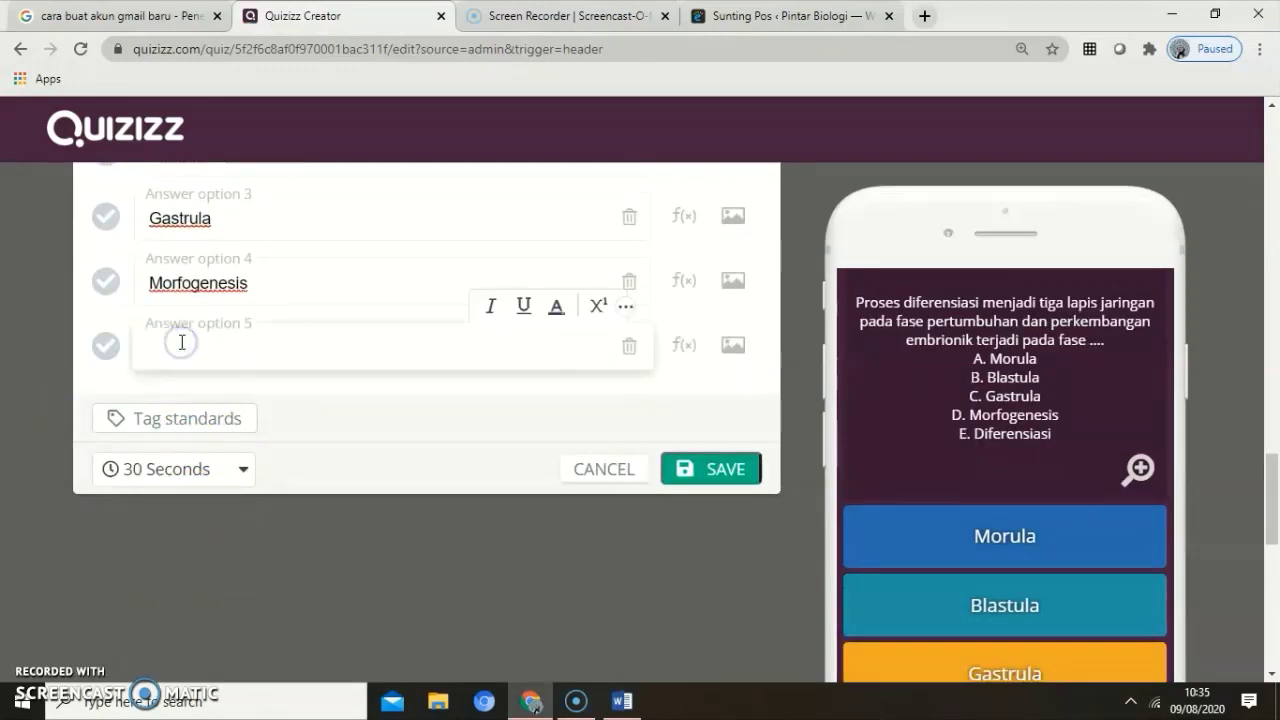
right_click(181, 343)
left_click(222, 491)
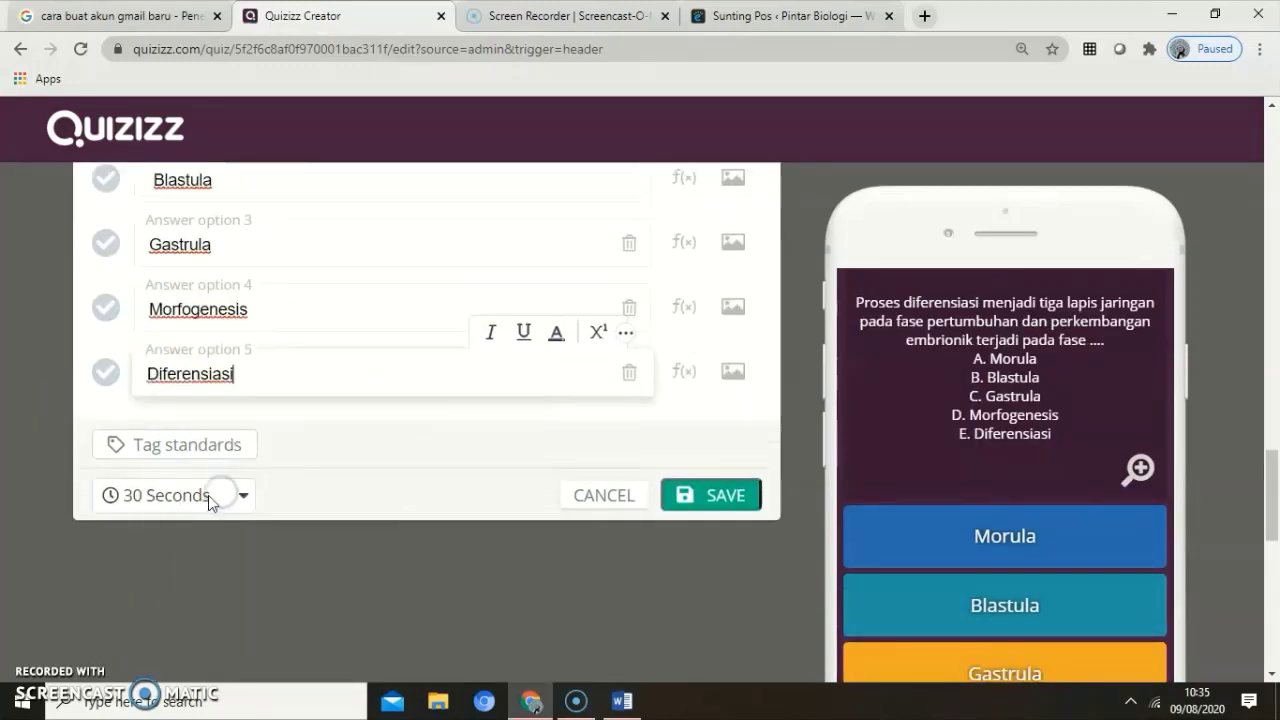
Mark "Gastrula" as the correct answer and delete the A to E option lines from question 5's text
scroll(207, 494, "up", 3)
left_click(108, 510)
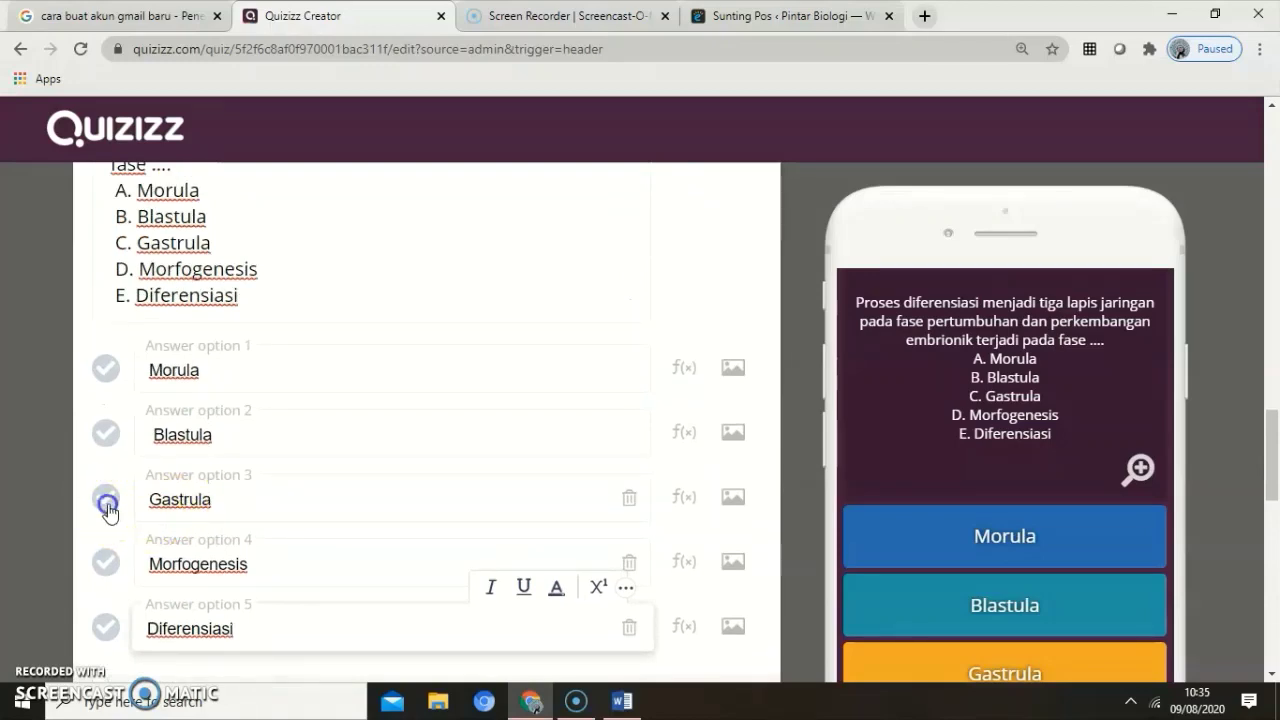
scroll(160, 460, "up", 3)
left_click_drag(111, 476, 259, 579)
key("BackSpace")
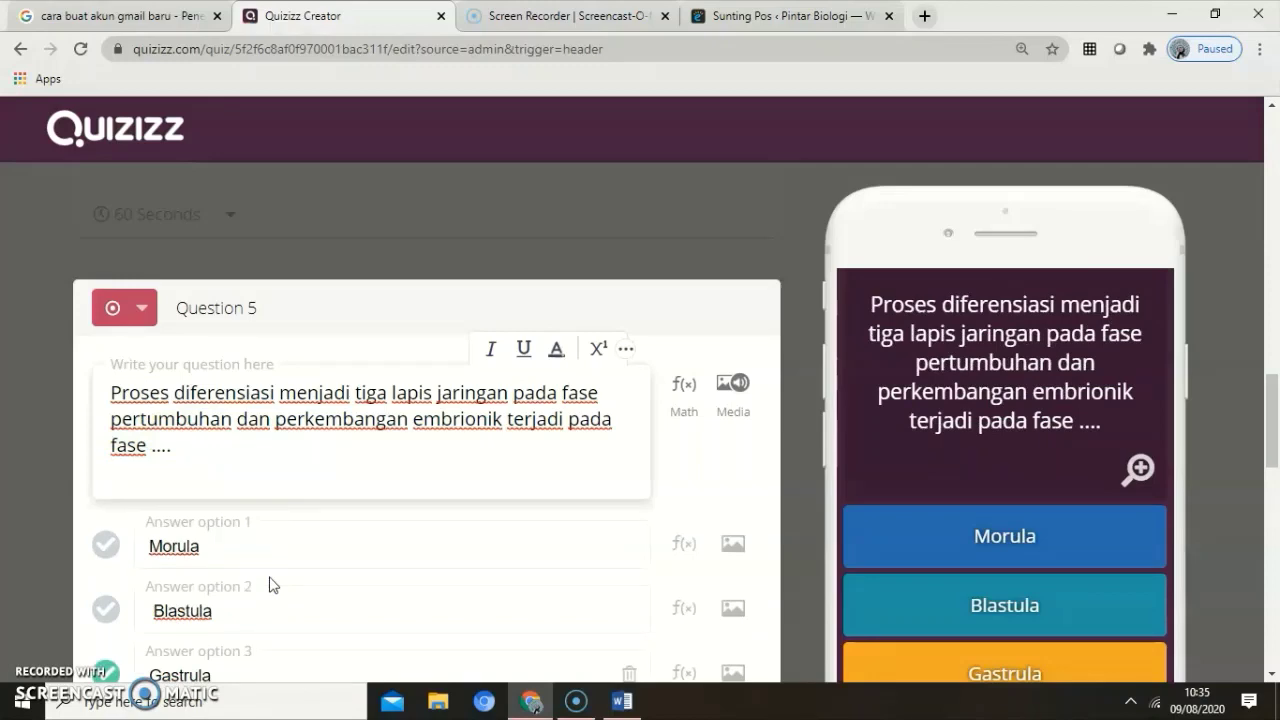
key("BackSpace")
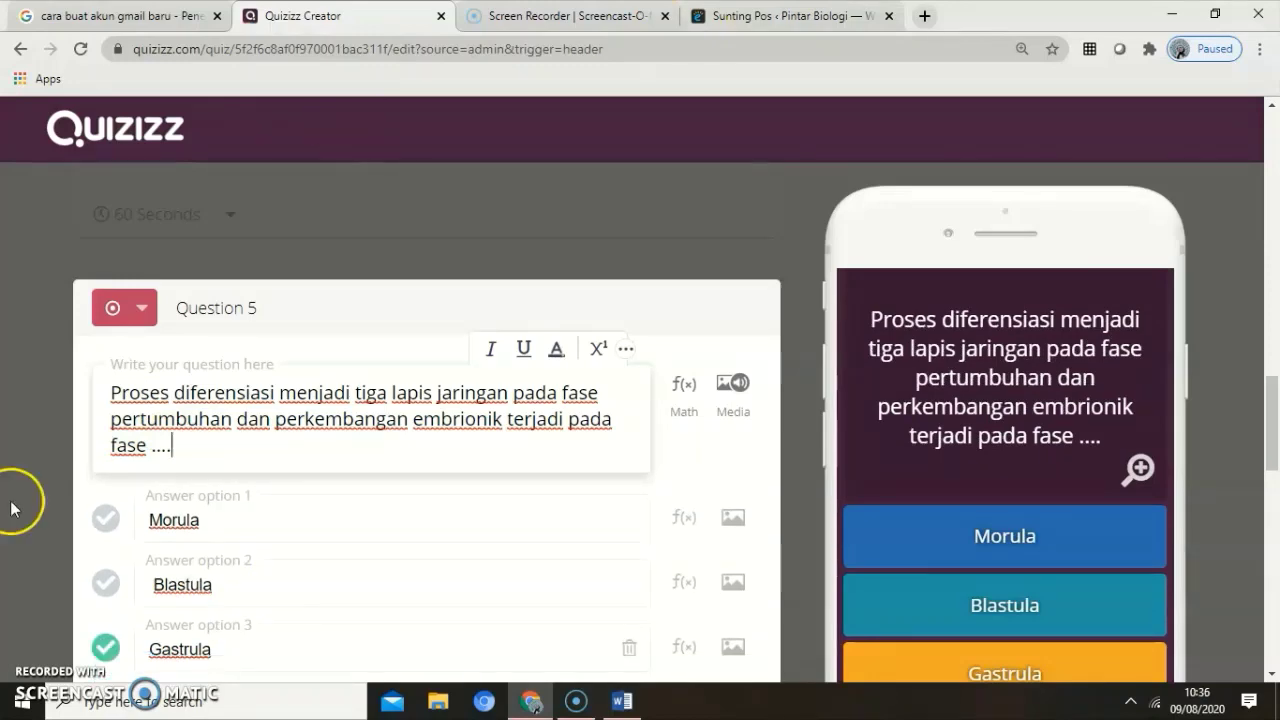
Set question 5's answer time to 60 seconds and save the question
scroll(503, 551, "down", 3)
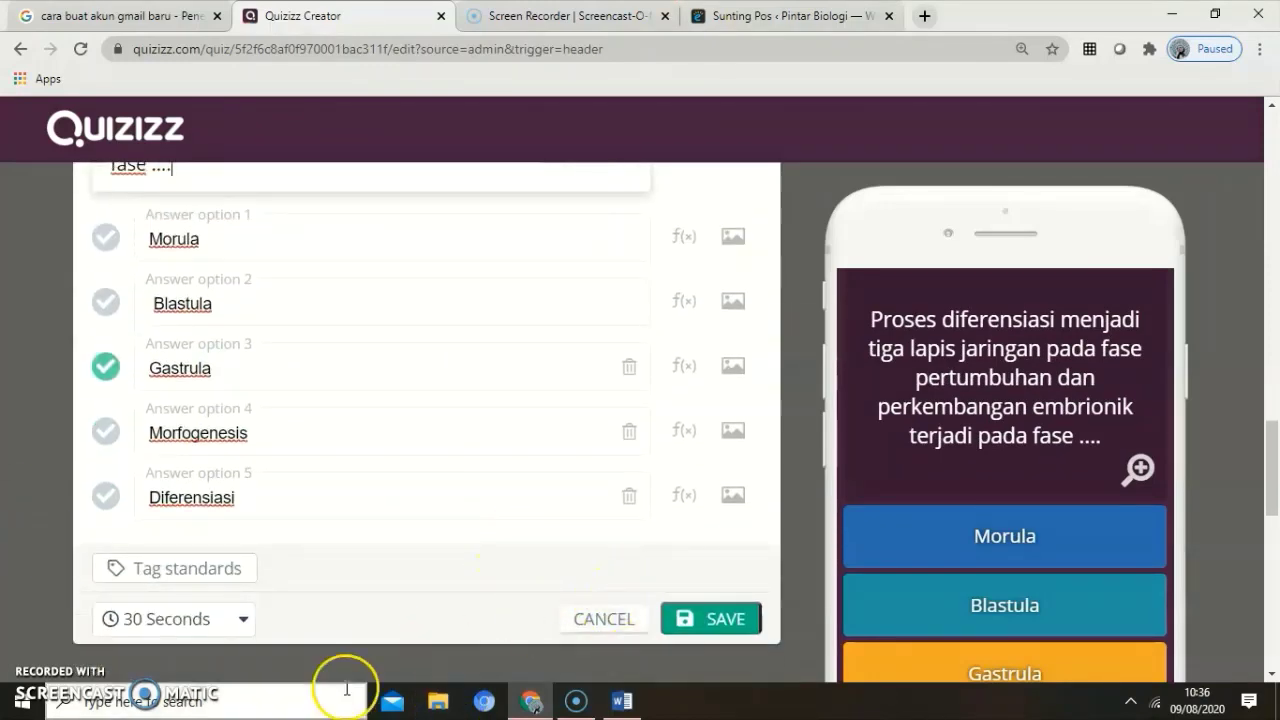
scroll(286, 580, "up", 3)
scroll(280, 565, "down", 2)
scroll(270, 590, "down", 1)
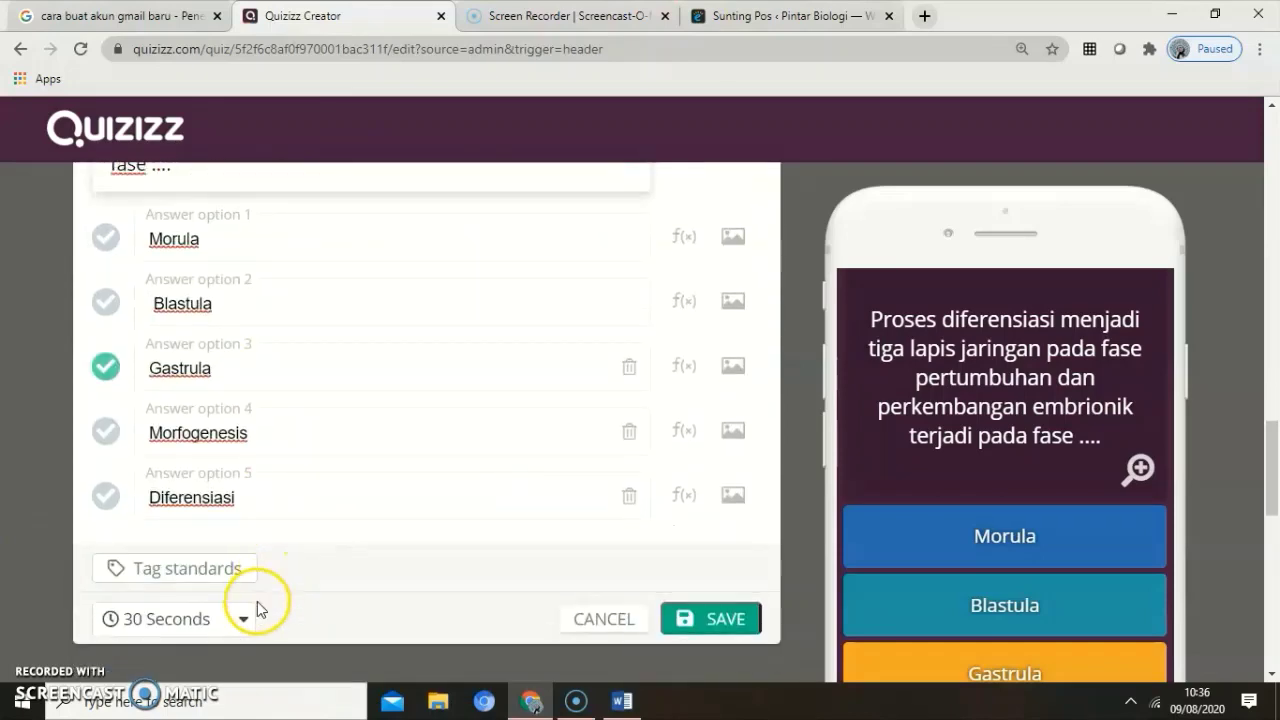
left_click(246, 621)
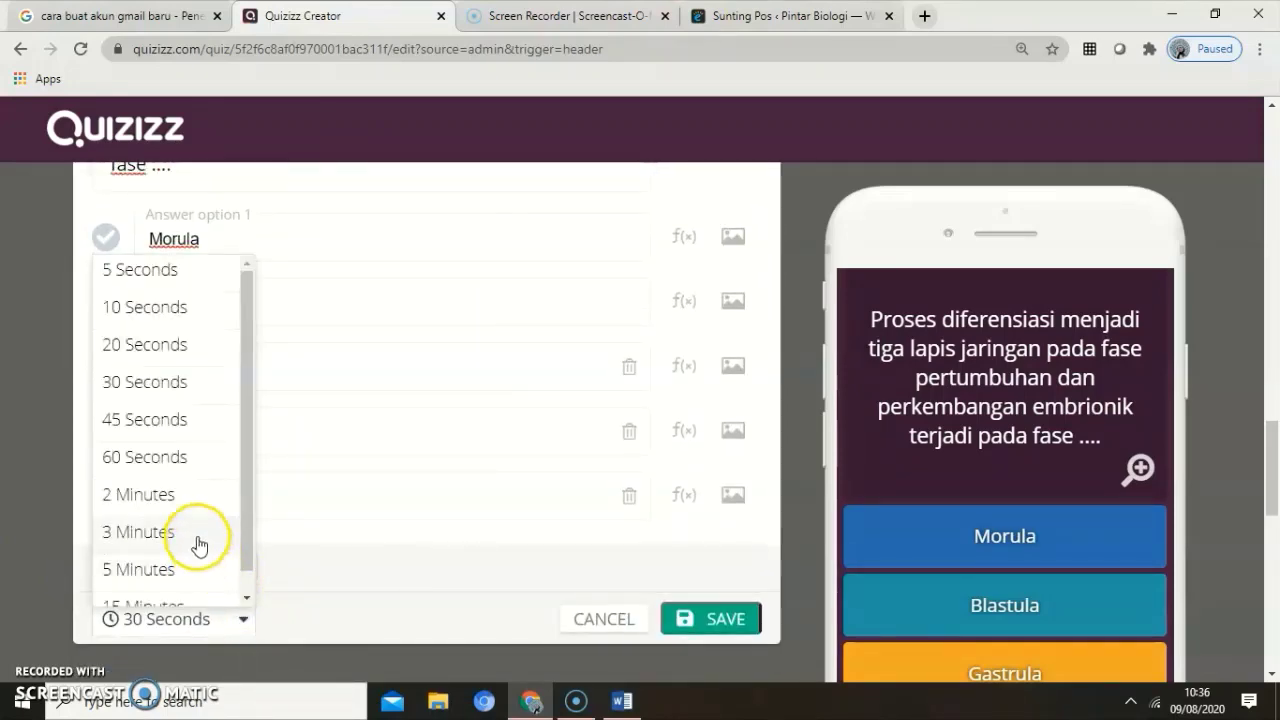
left_click(162, 456)
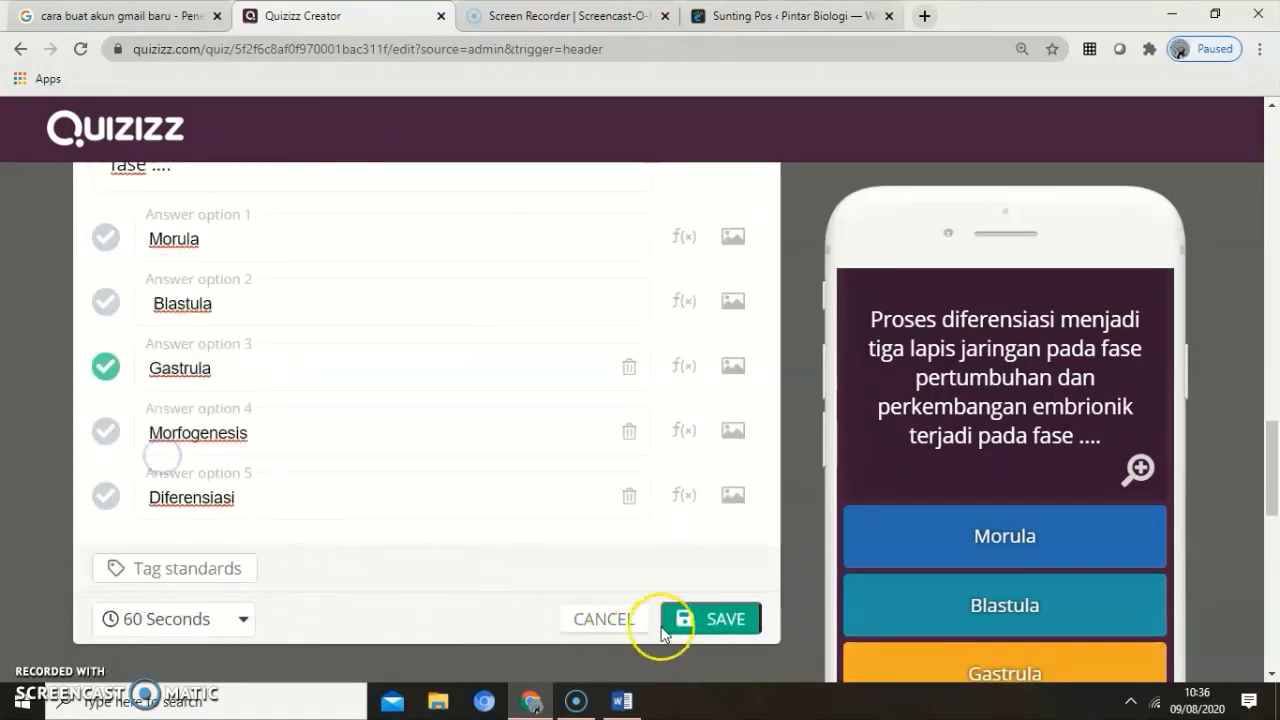
left_click(724, 620)
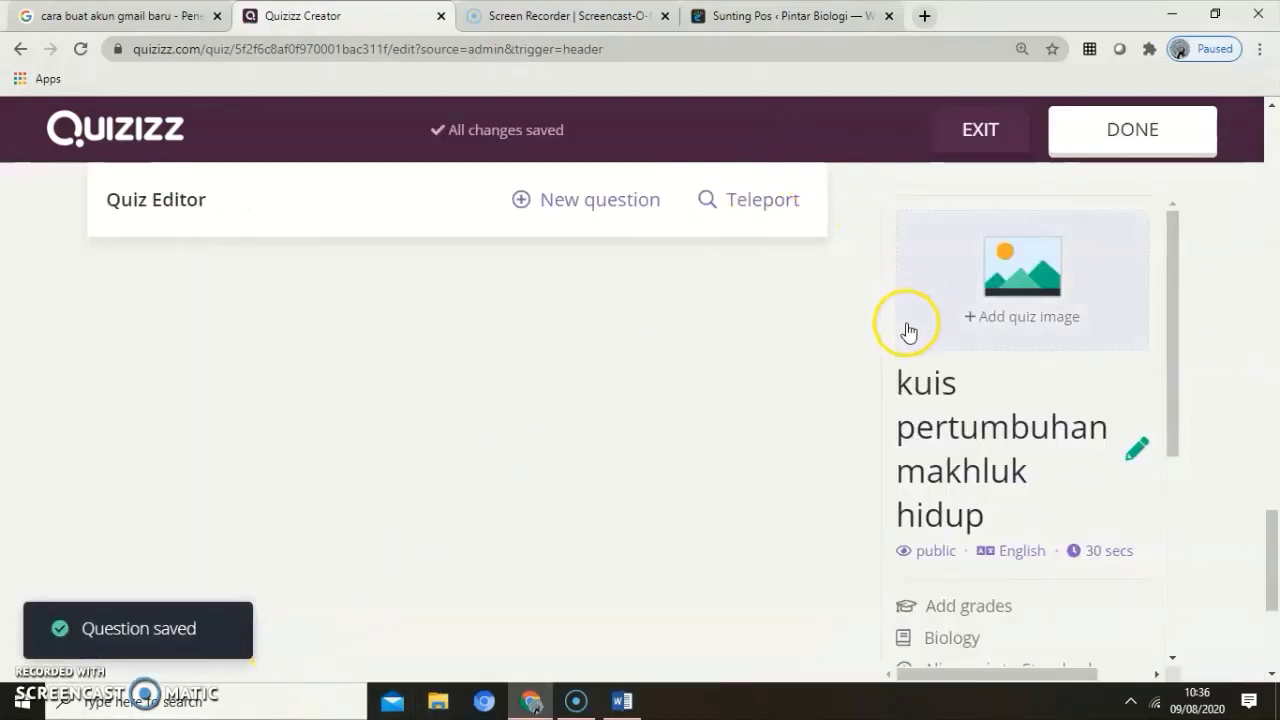
Start uploading a title image in the quiz details and go to the folder D:\IBU\explee
scroll(903, 331, "down", 1)
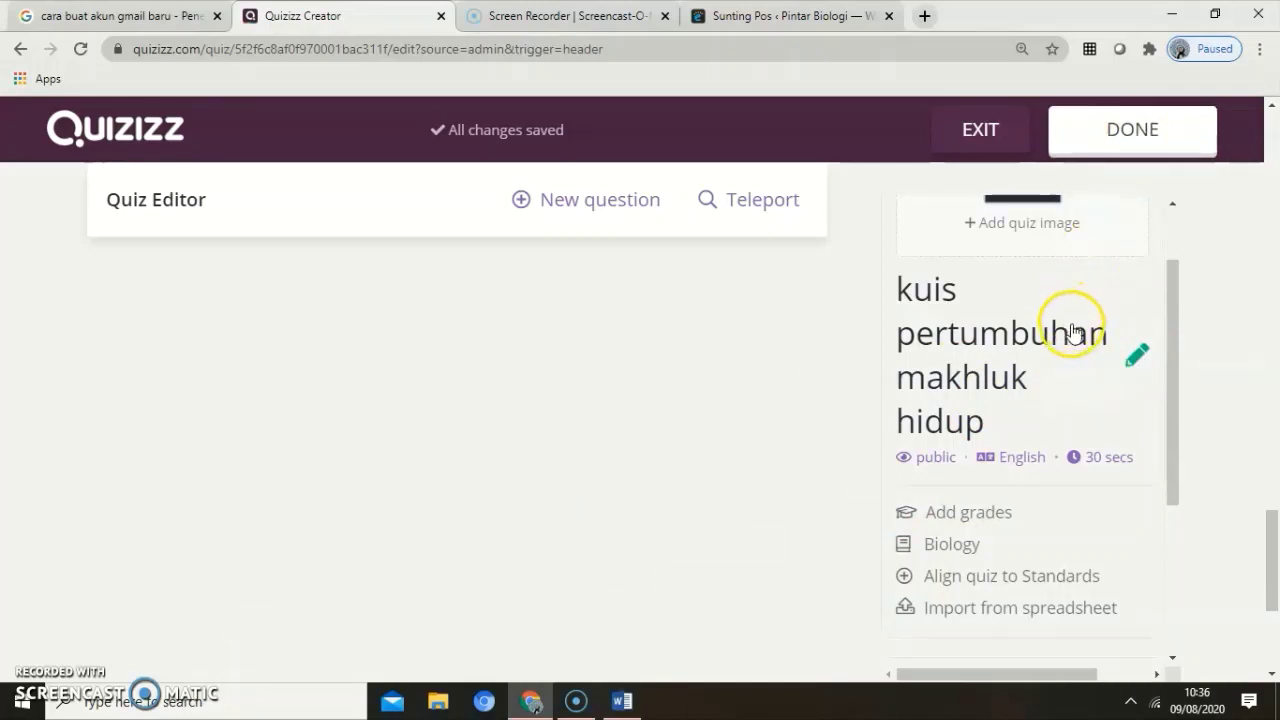
scroll(1048, 373, "up", 1)
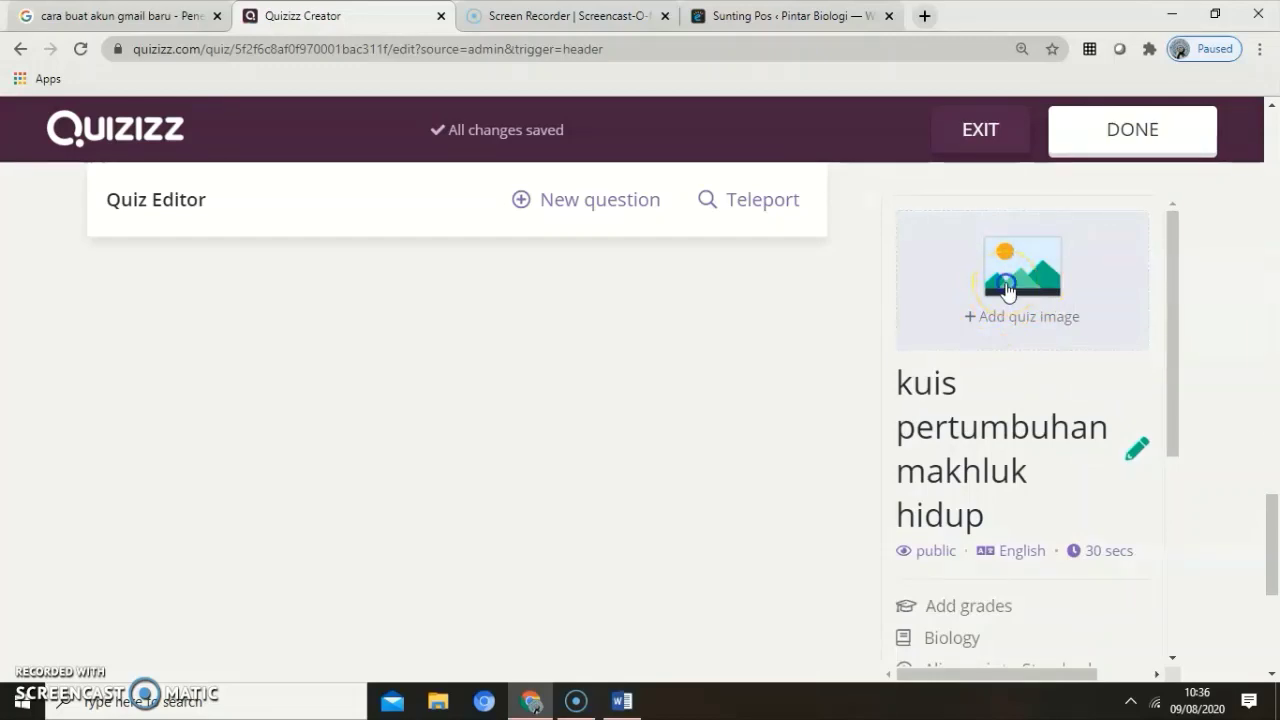
left_click(1007, 291)
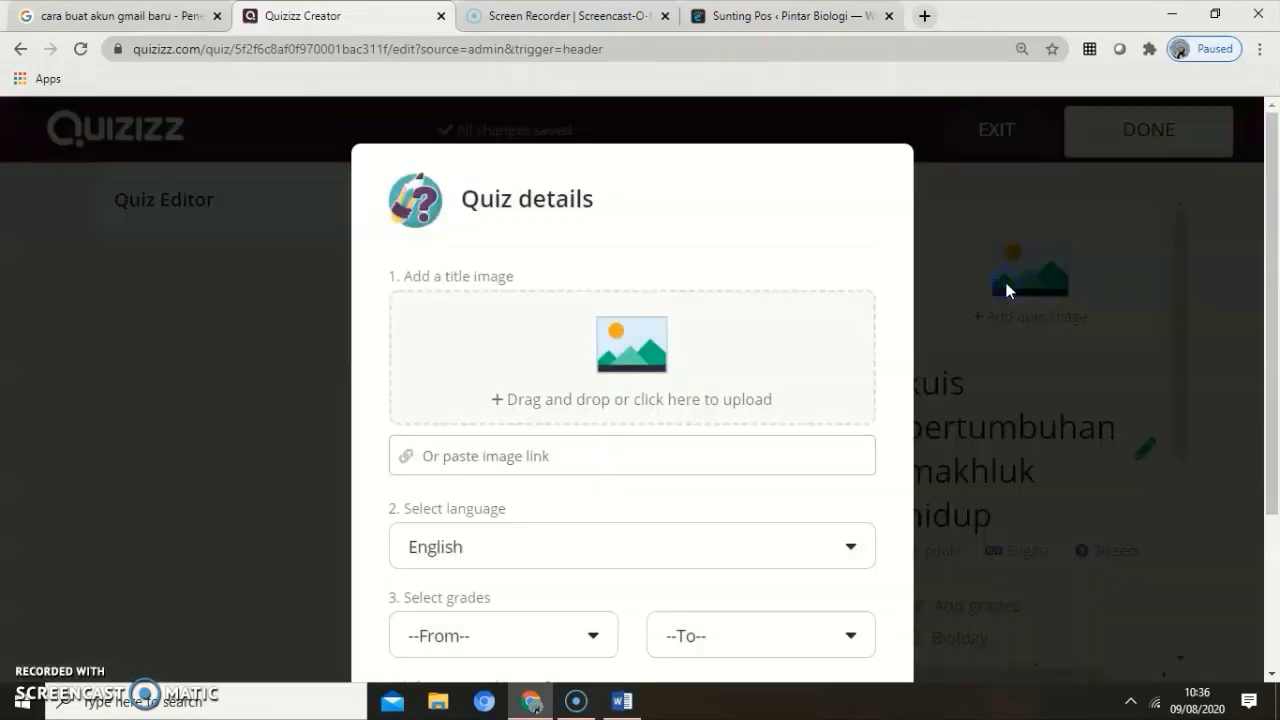
left_click(630, 356)
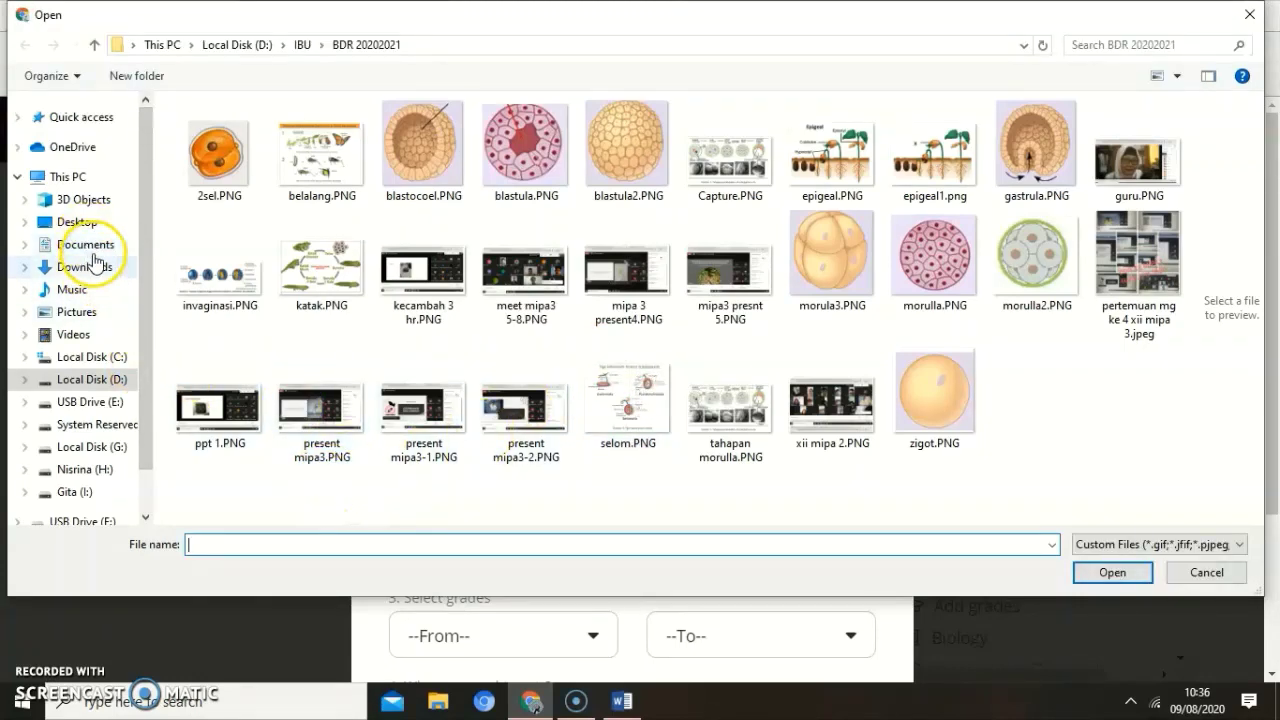
left_click(75, 378)
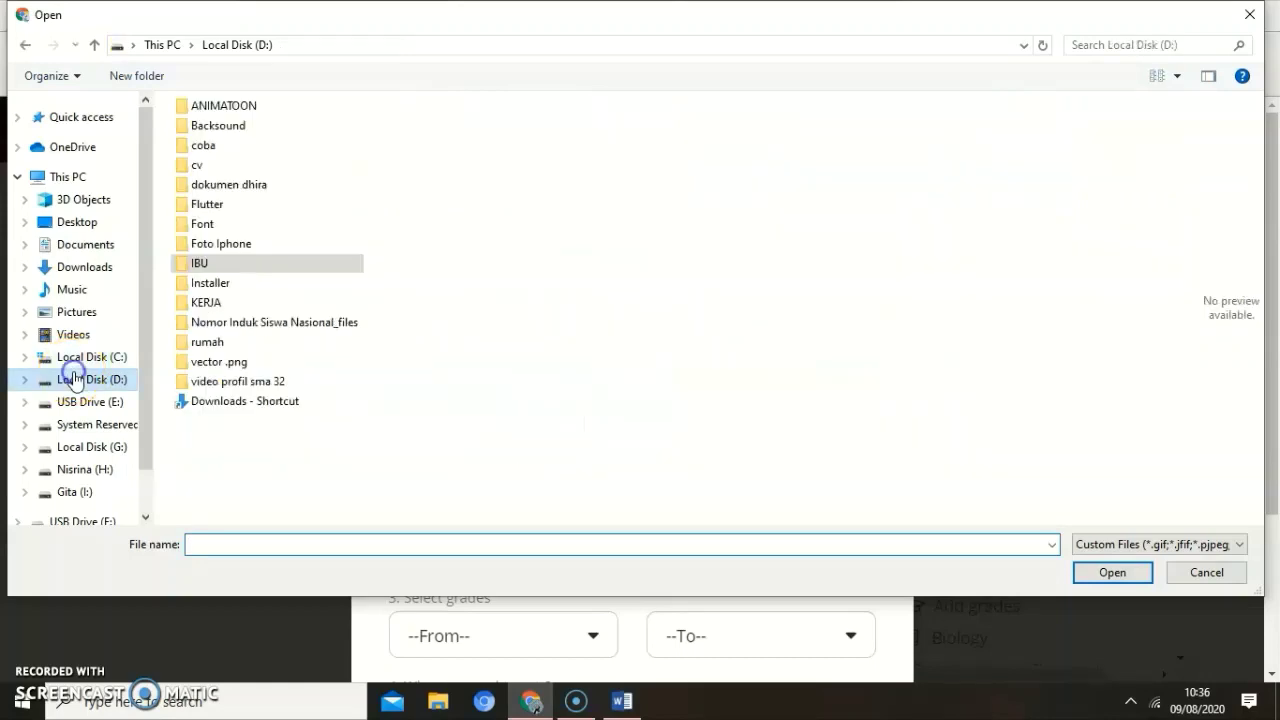
double_click(200, 262)
left_click(214, 186)
double_click(217, 188)
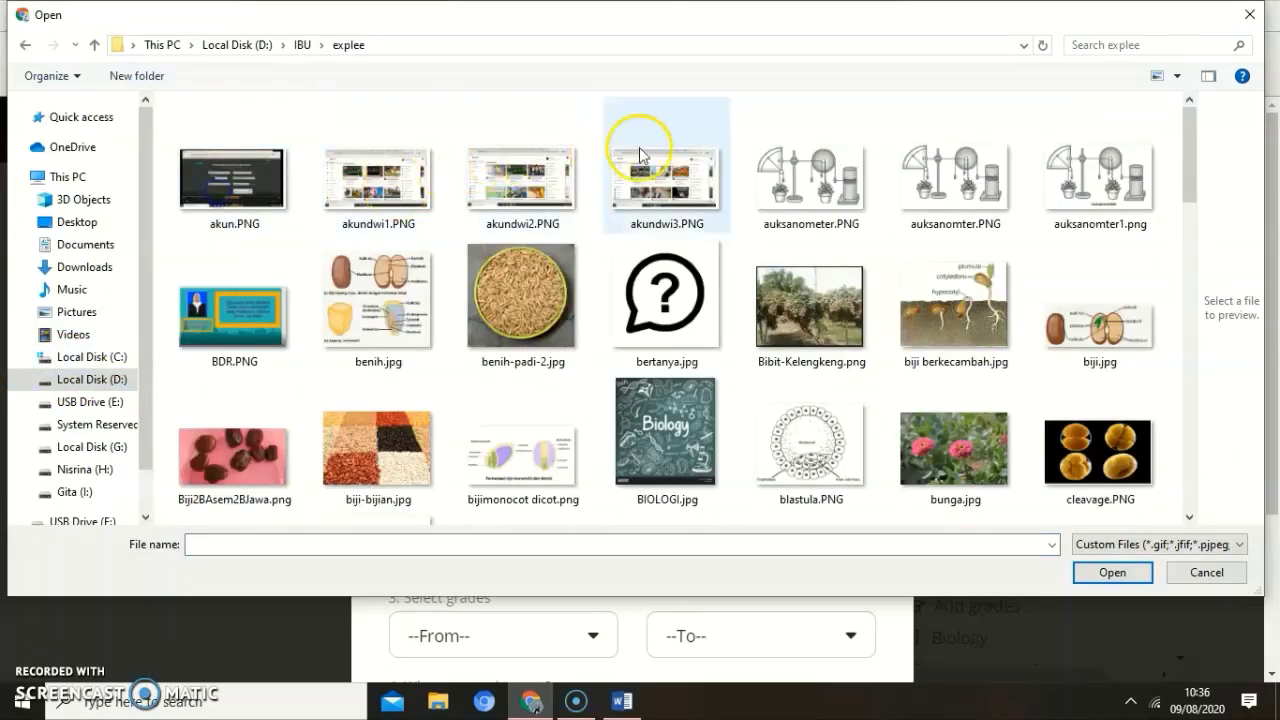
Find tumbuh.jpg in the explee folder and upload it as the quiz's title image
scroll(855, 300, "down", 5)
scroll(833, 307, "down", 5)
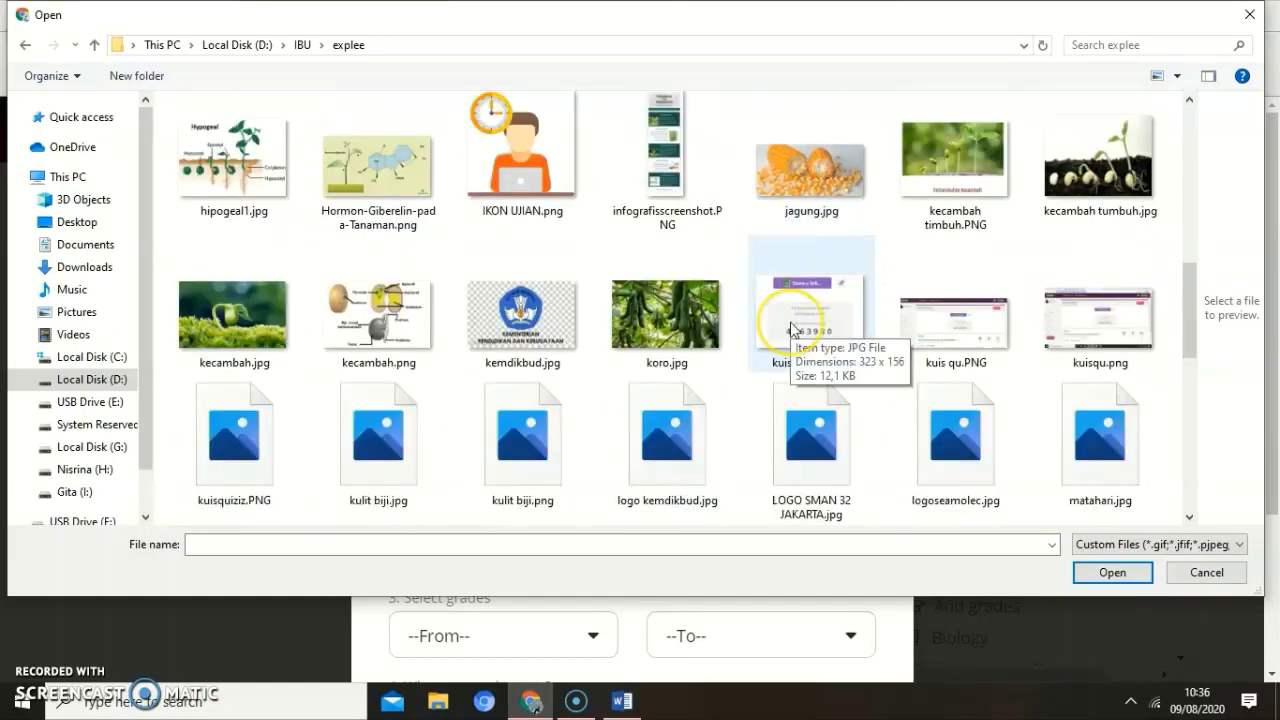
scroll(790, 325, "down", 2)
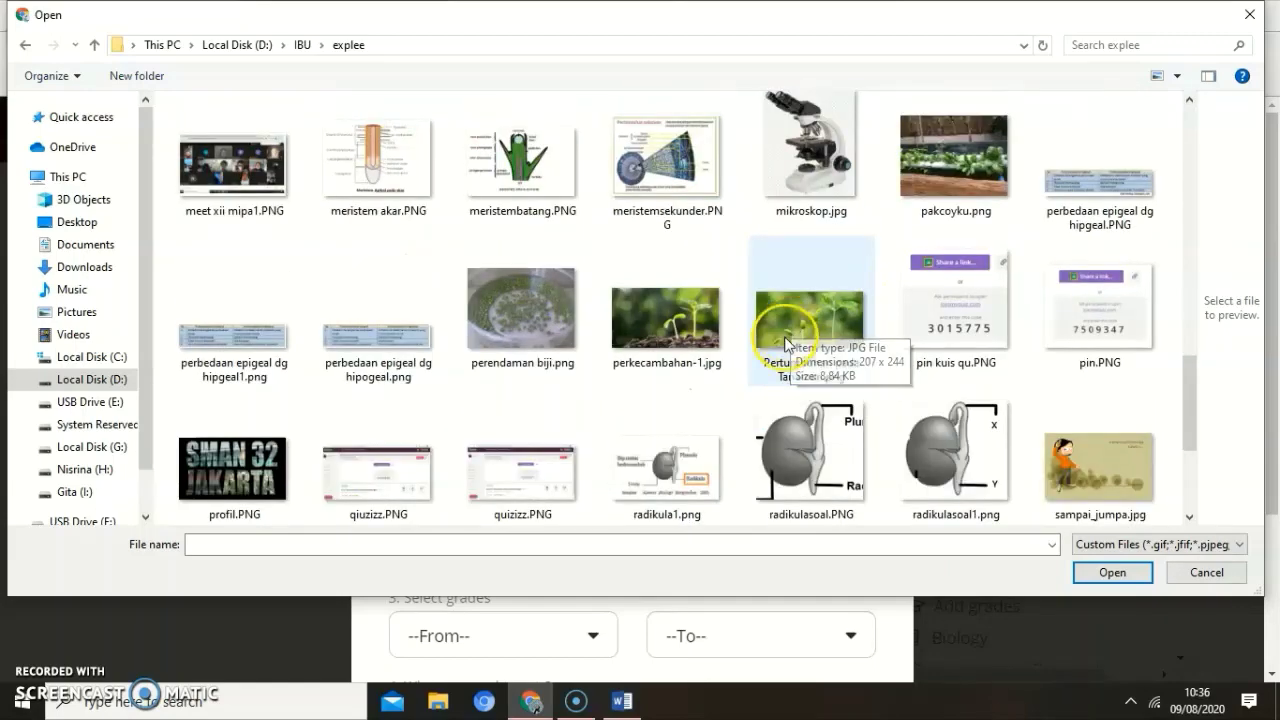
scroll(795, 385, "down", 4)
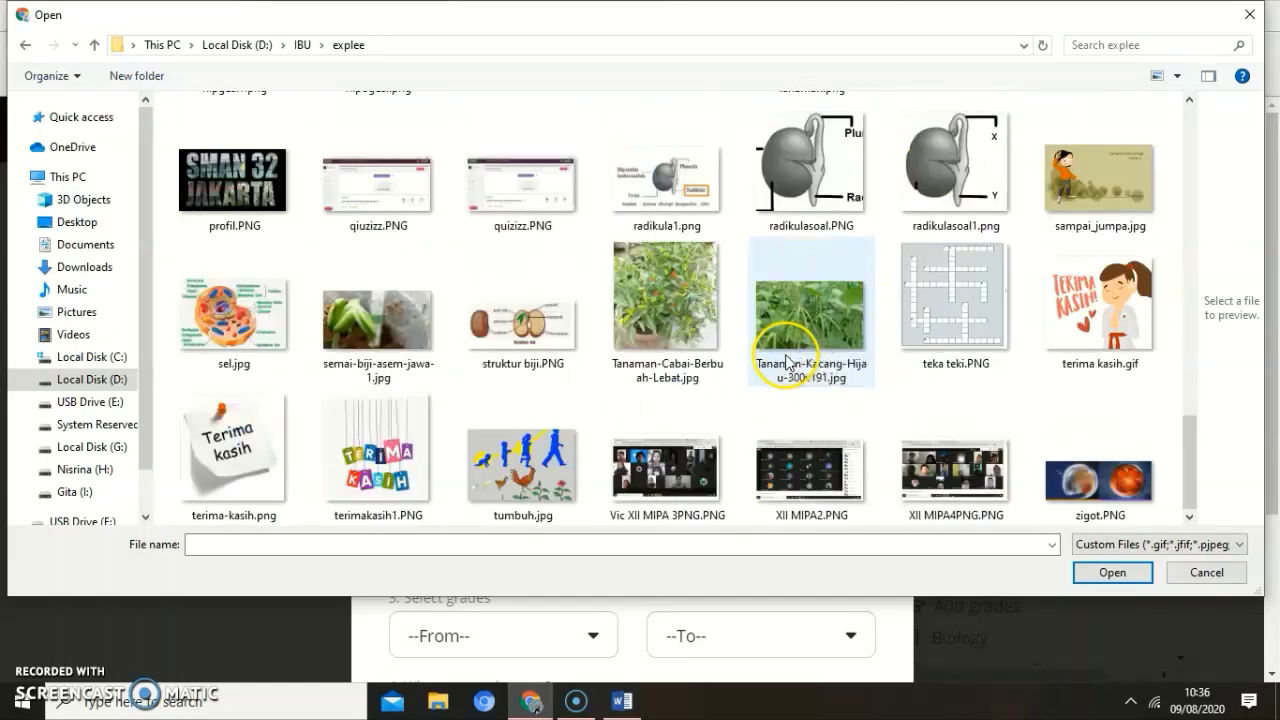
left_click(522, 474)
left_click(1093, 575)
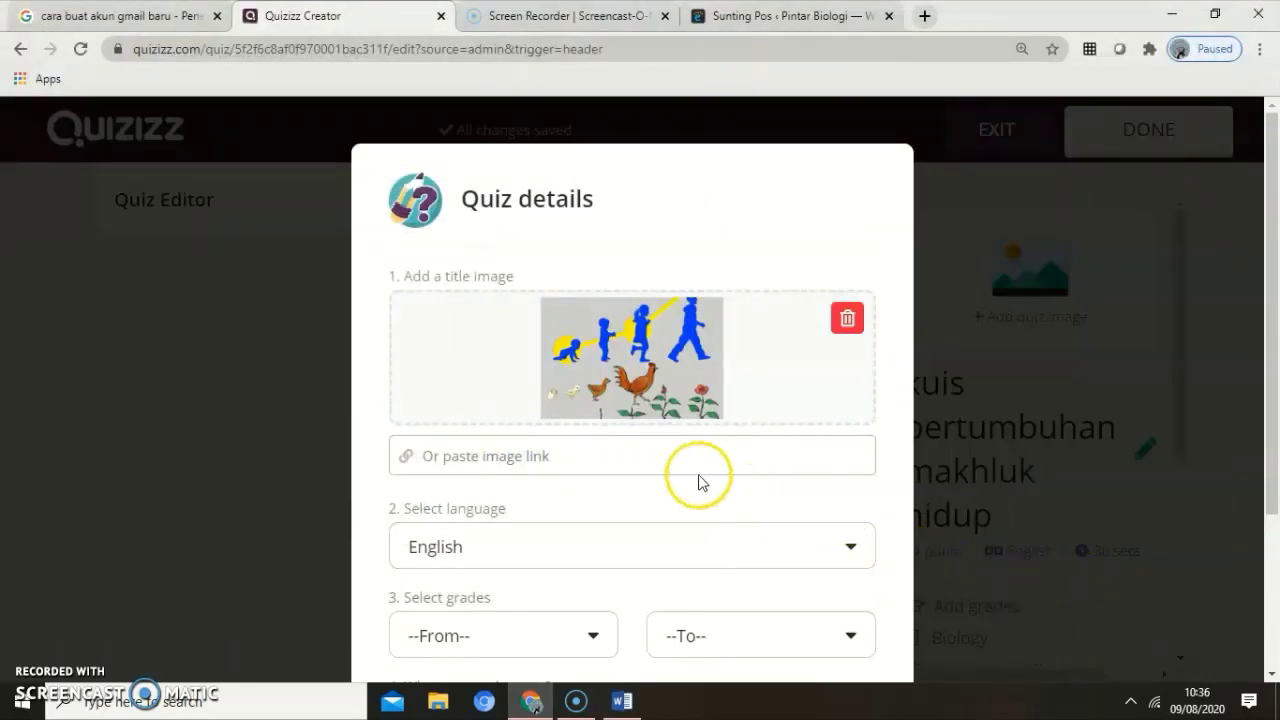
Set the quiz language to Indonesian in the quiz details
scroll(640, 470, "down", 1)
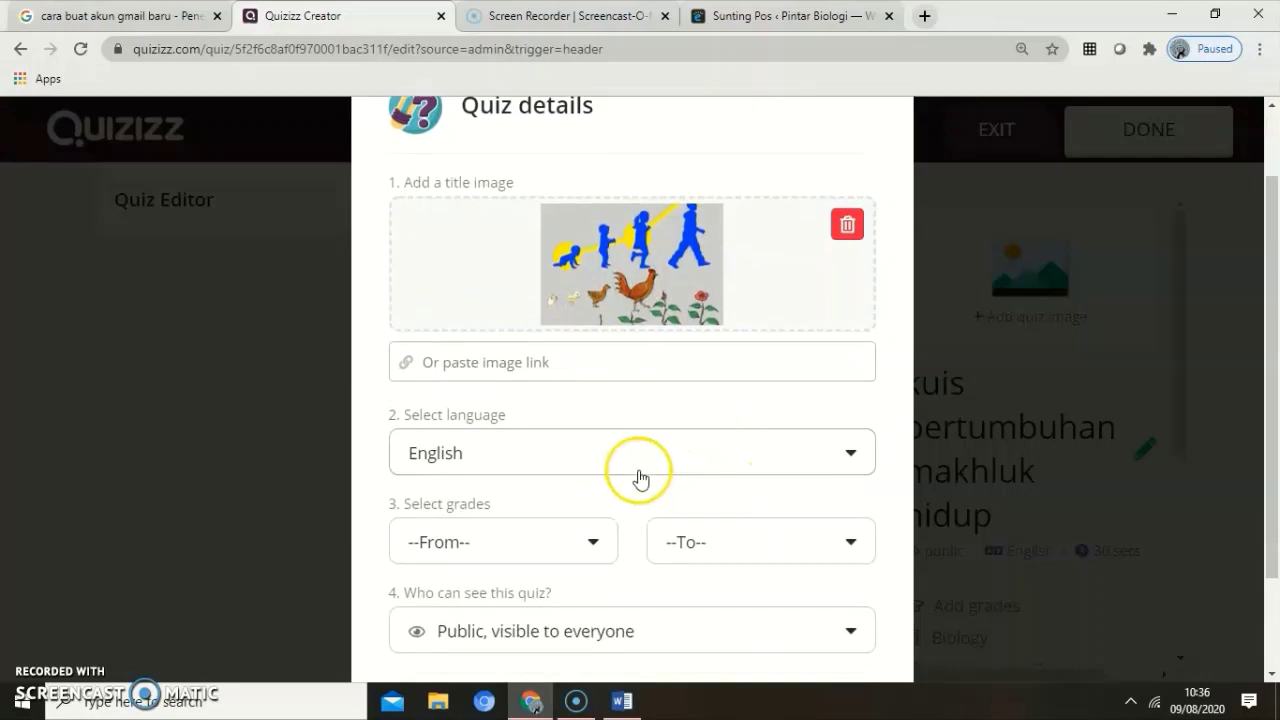
left_click(852, 458)
scroll(700, 566, "down", 6)
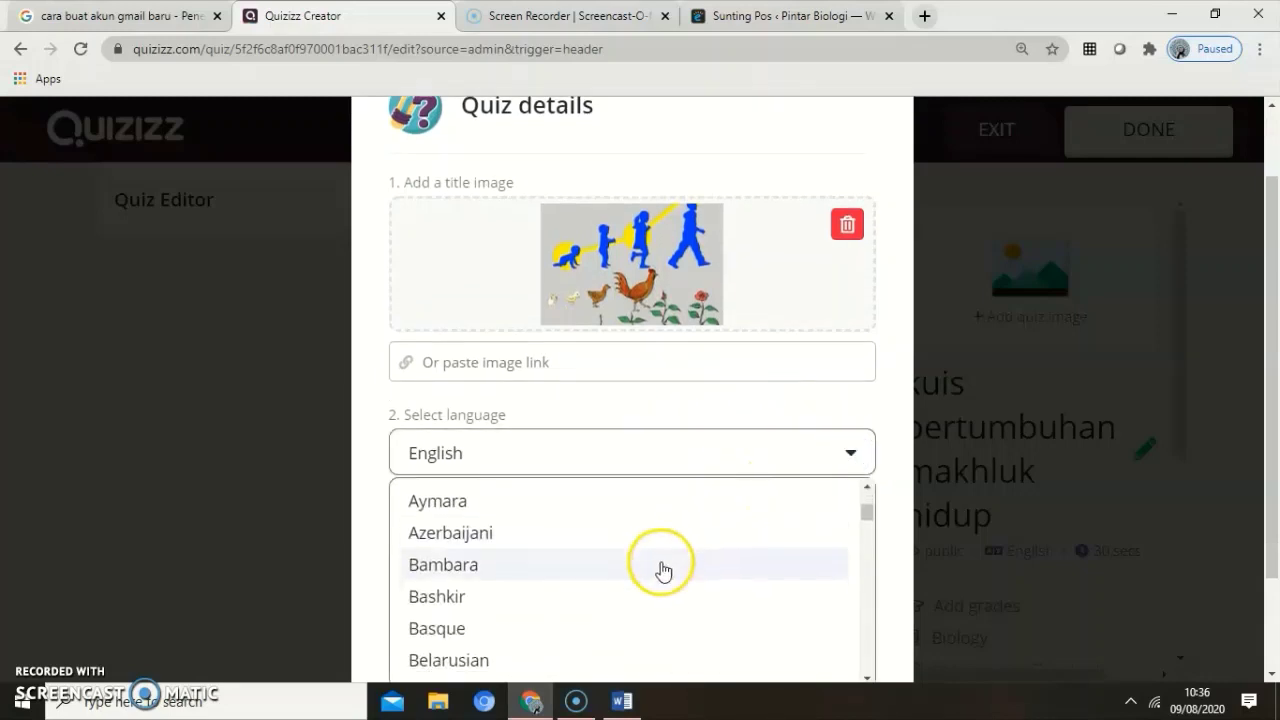
scroll(663, 571, "down", 14)
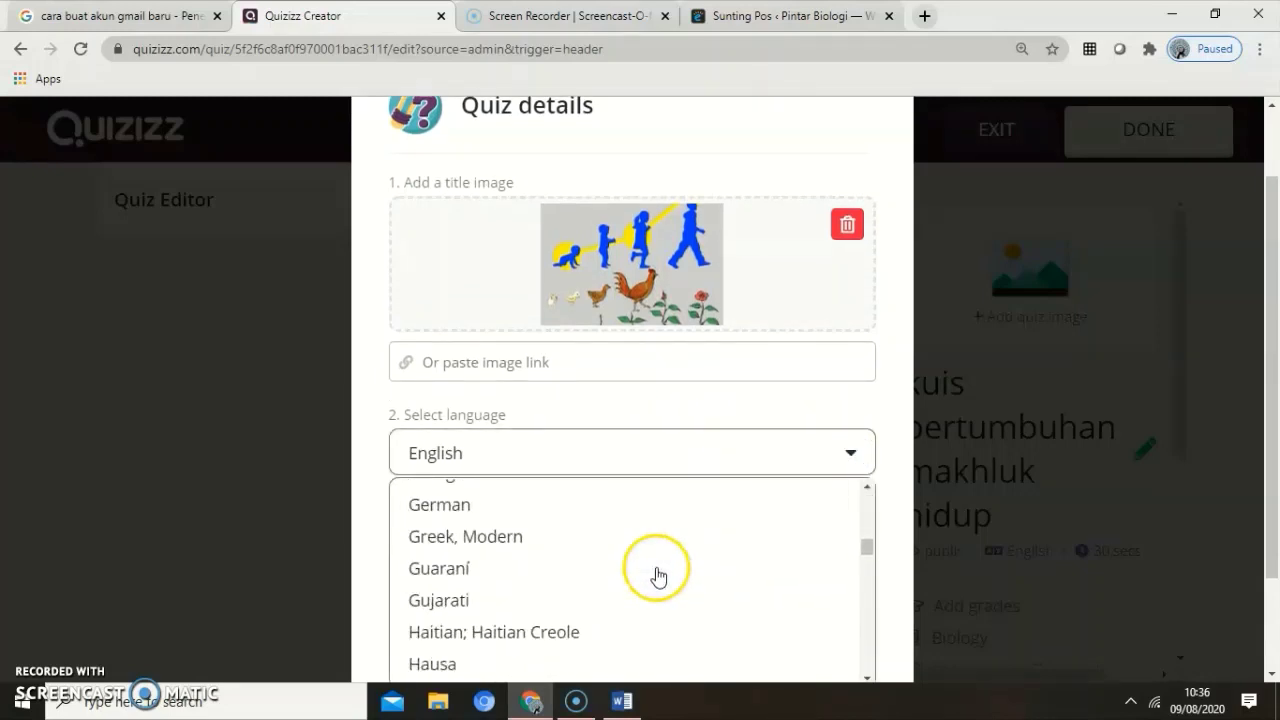
scroll(655, 575, "up", 2)
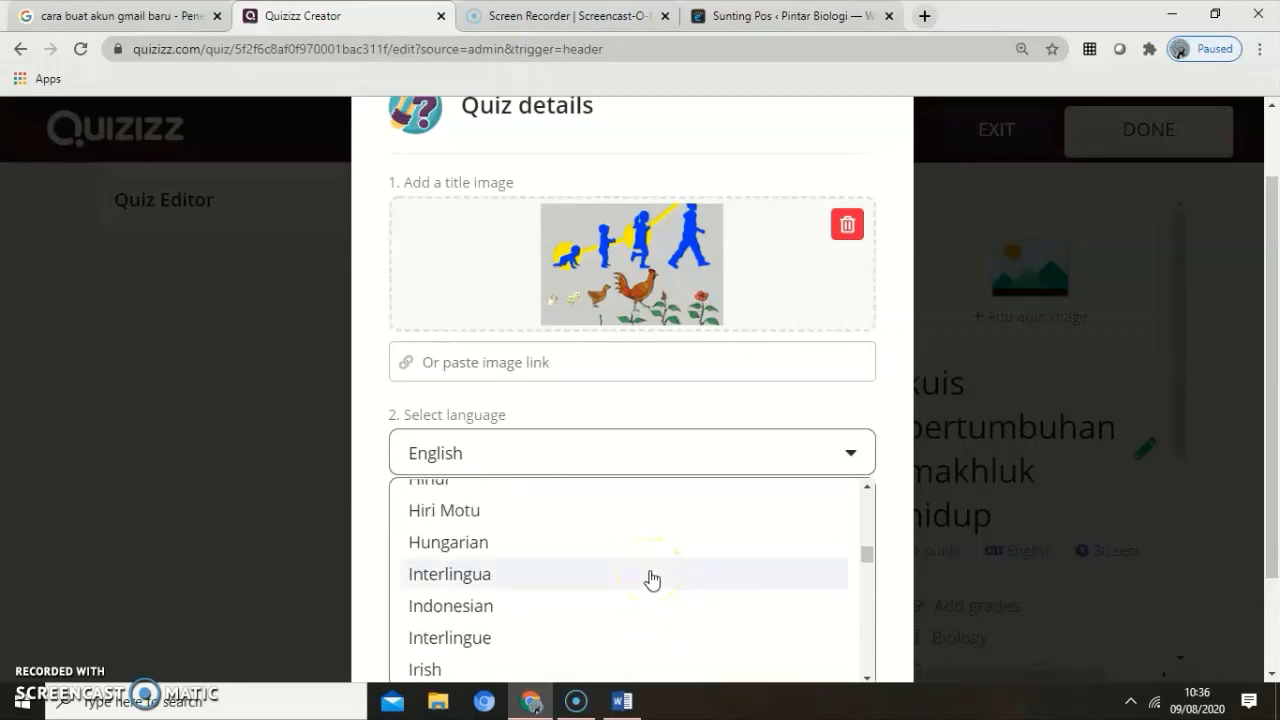
left_click(481, 616)
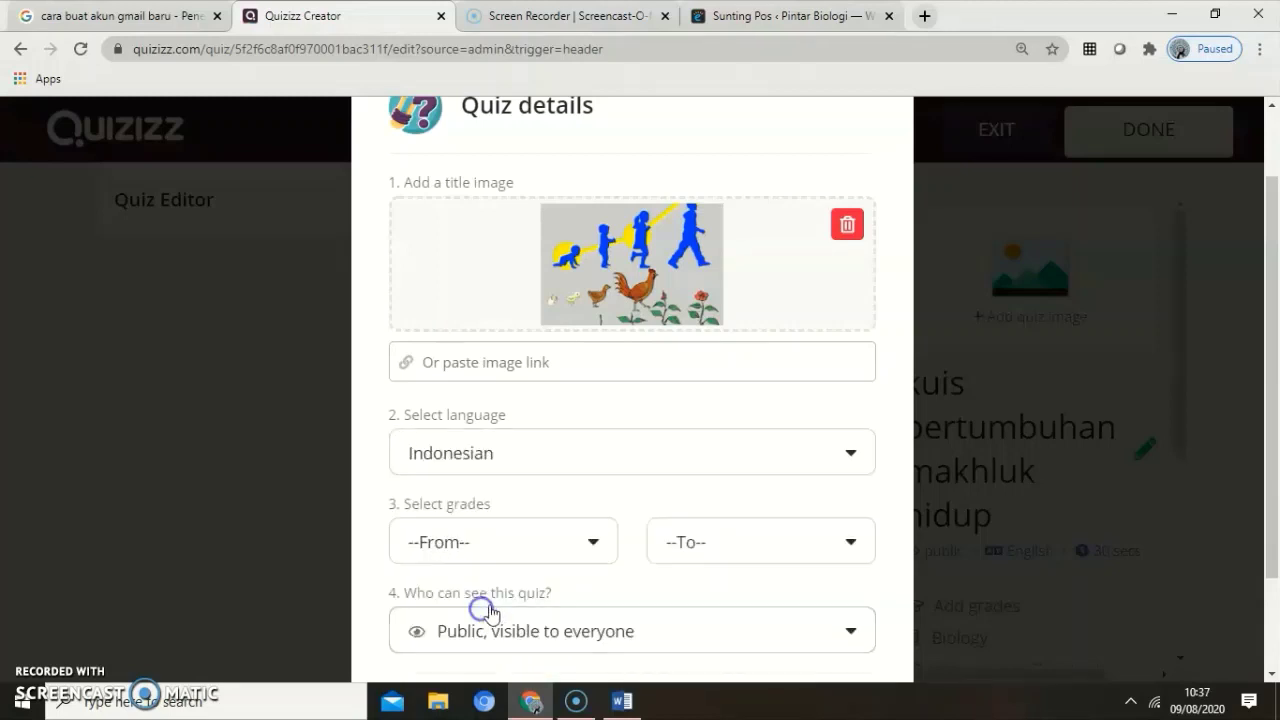
Set the quiz's grade range from 12th to 12th, keep it public, and save the quiz details
left_click(597, 563)
scroll(592, 578, "down", 3)
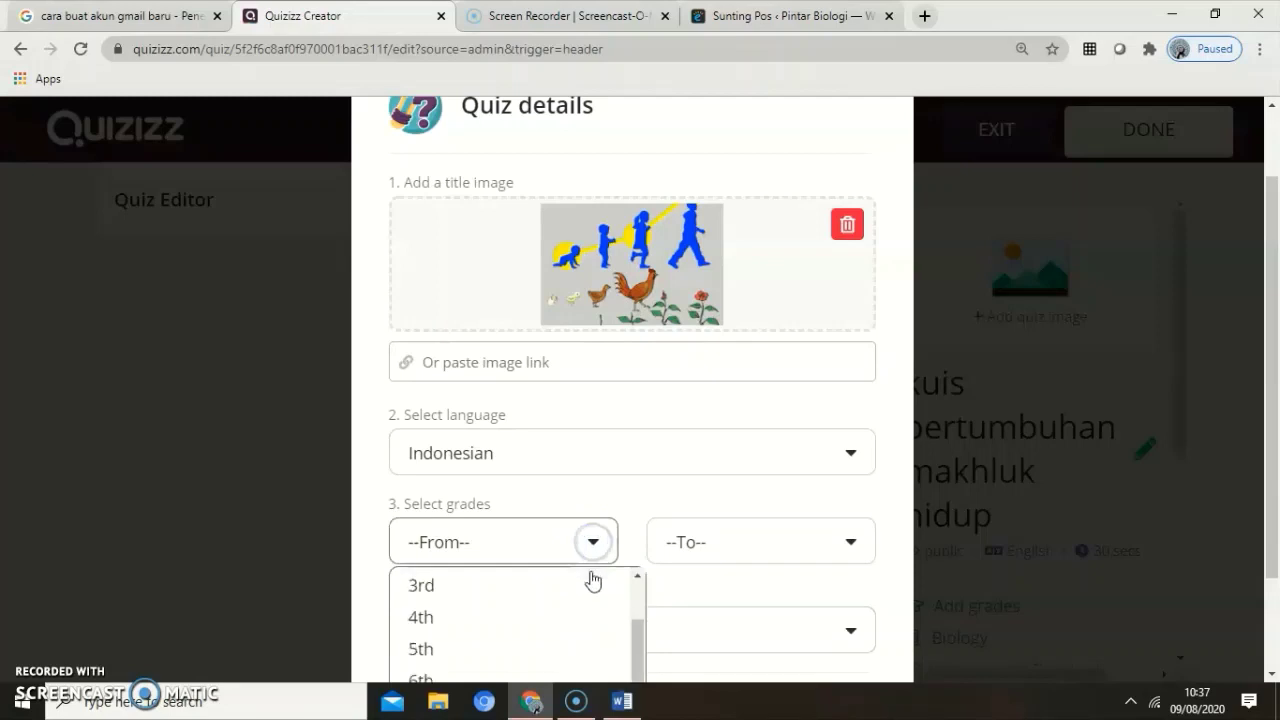
scroll(604, 630, "down", 1)
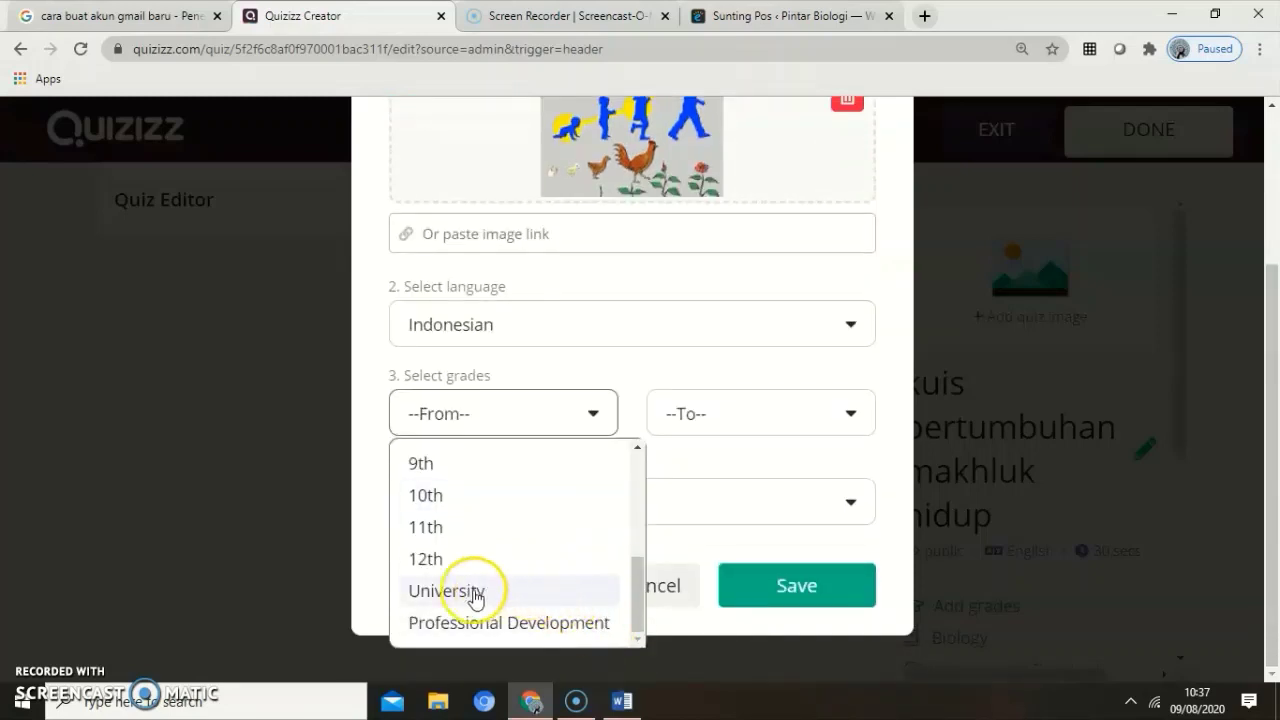
left_click(429, 558)
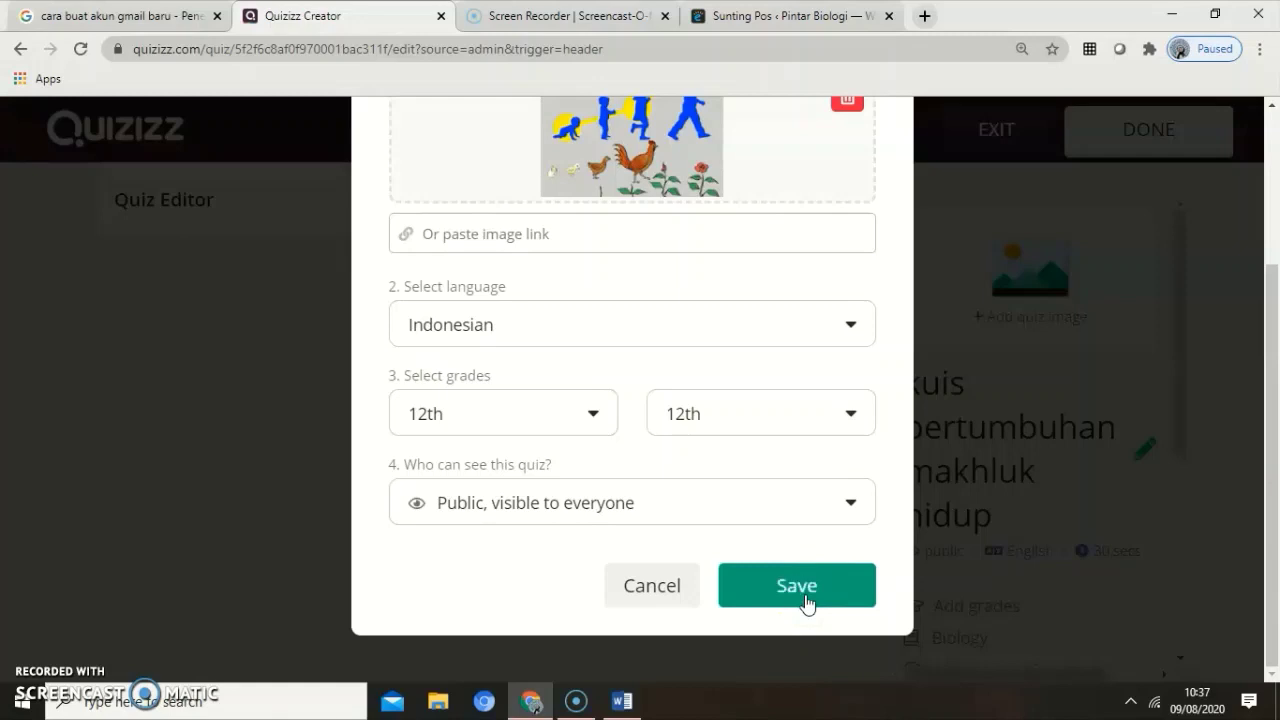
left_click(808, 600)
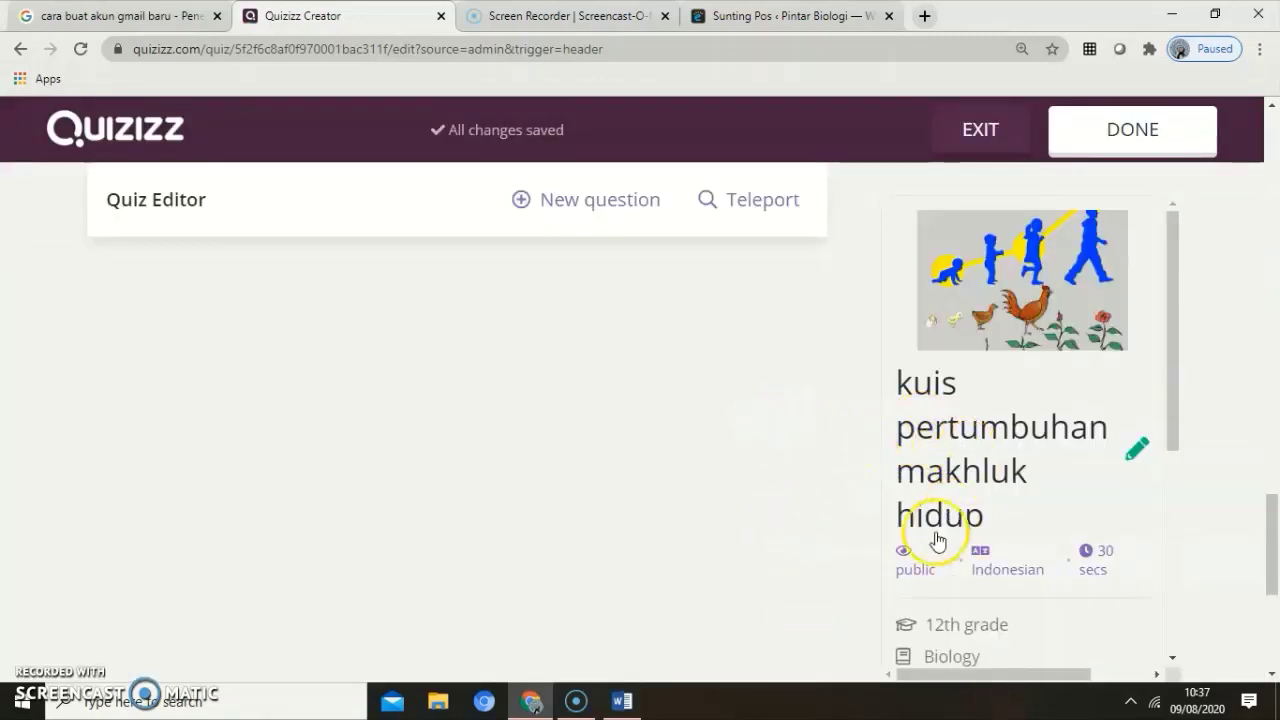
Check the quiz quality score and the list of questions, and finish editing the quiz
scroll(925, 572, "down", 3)
scroll(937, 521, "down", 1)
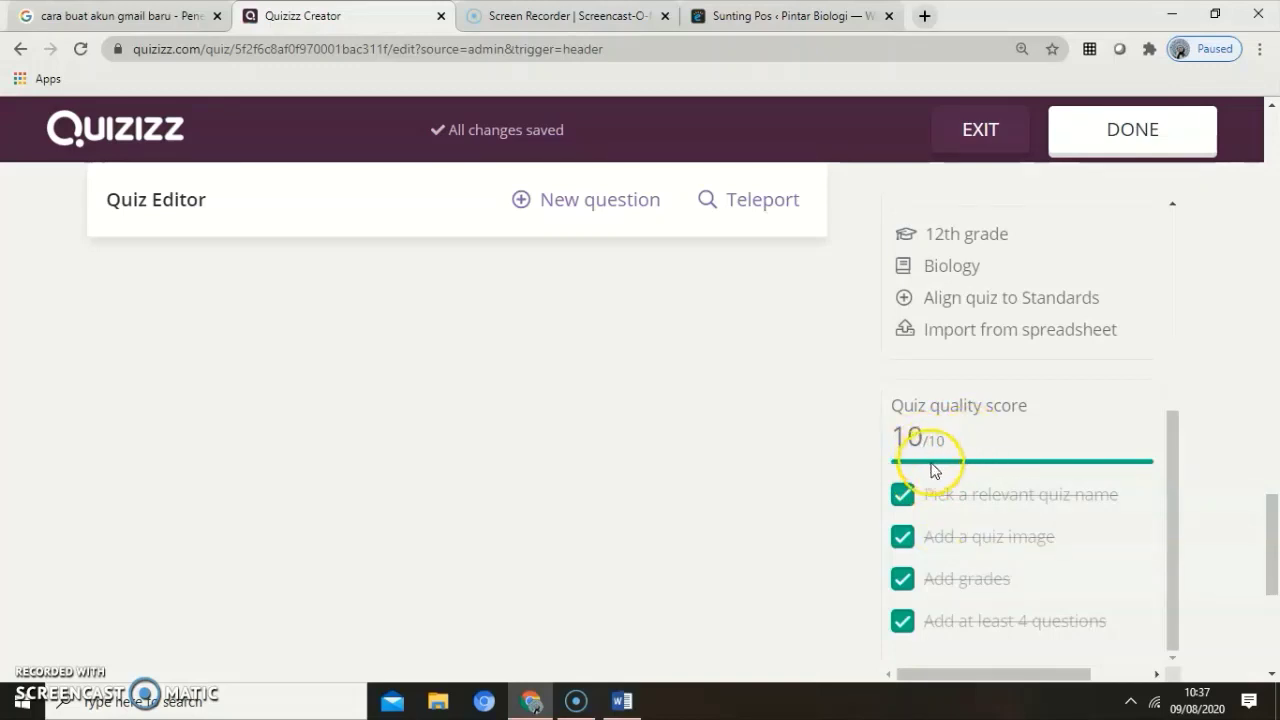
scroll(618, 496, "up", 3)
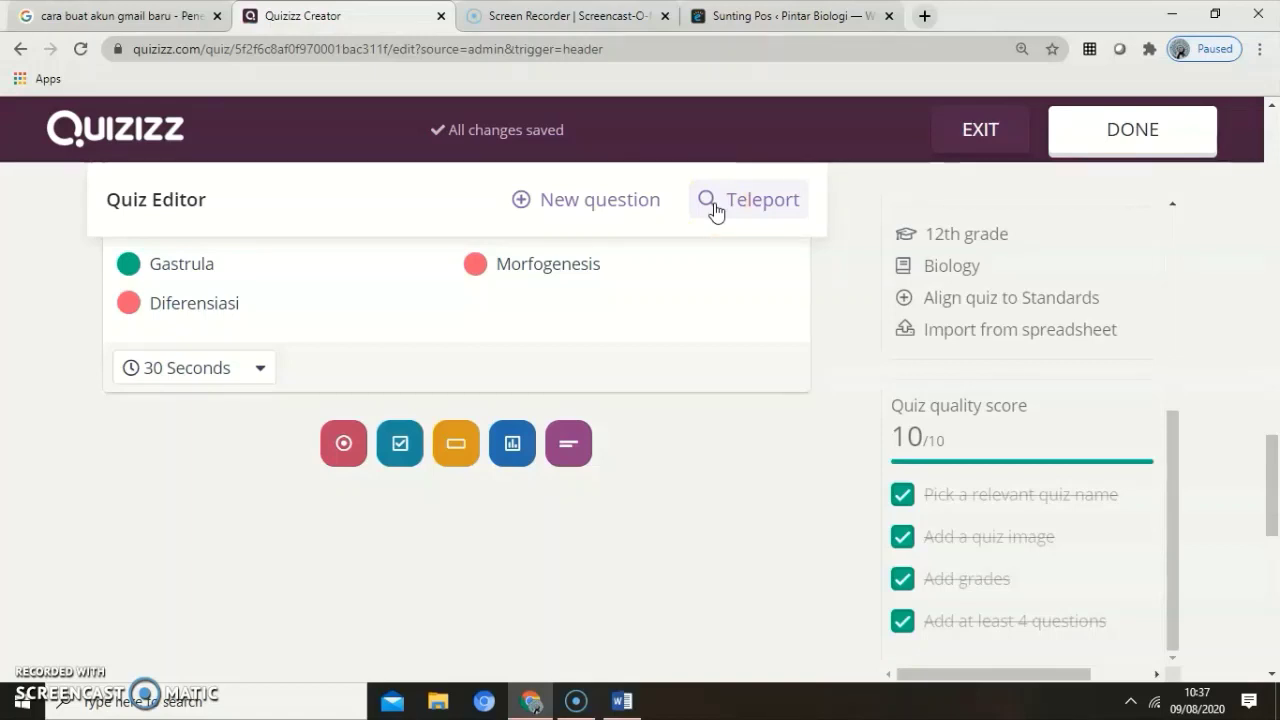
left_click(703, 275)
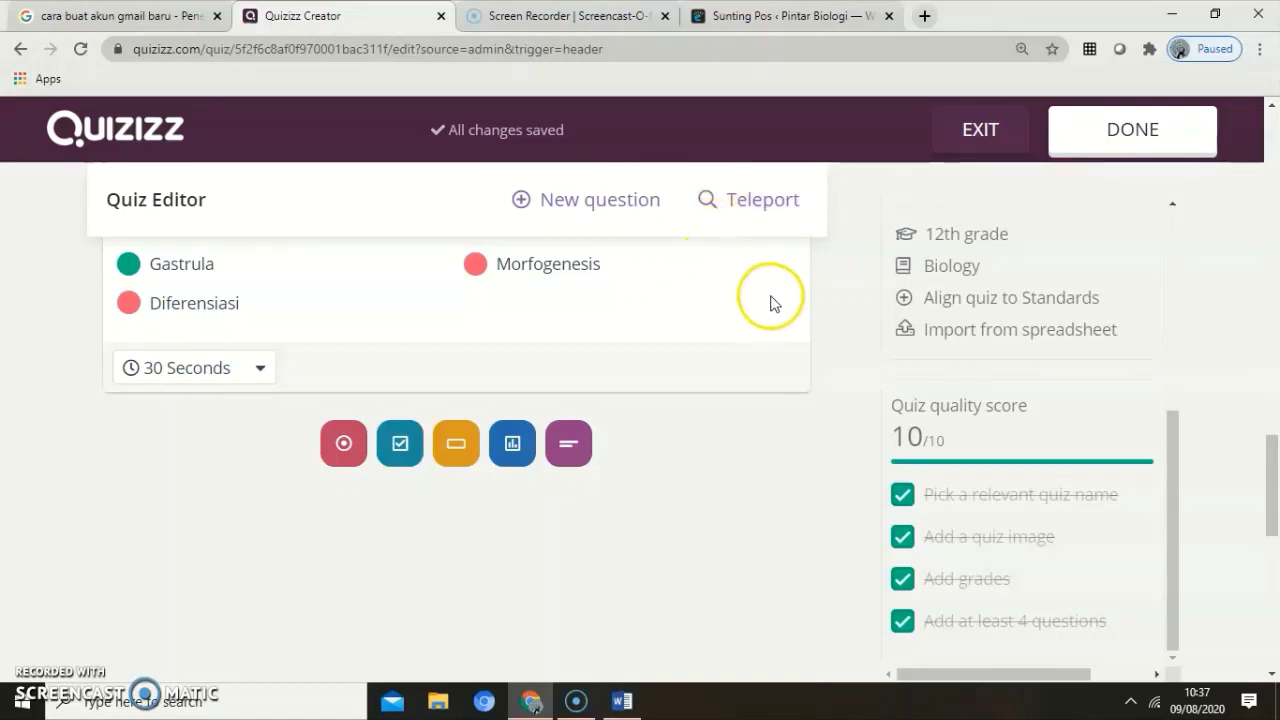
scroll(797, 466, "up", 10)
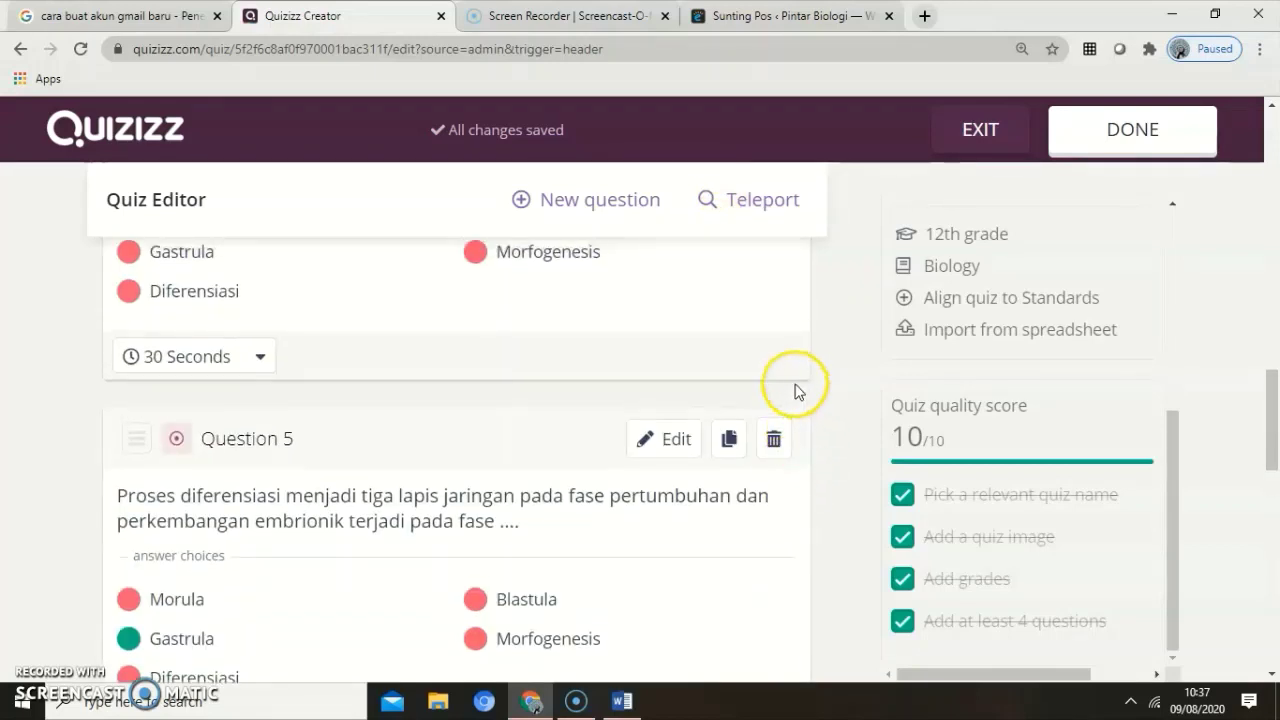
scroll(712, 350, "up", 6)
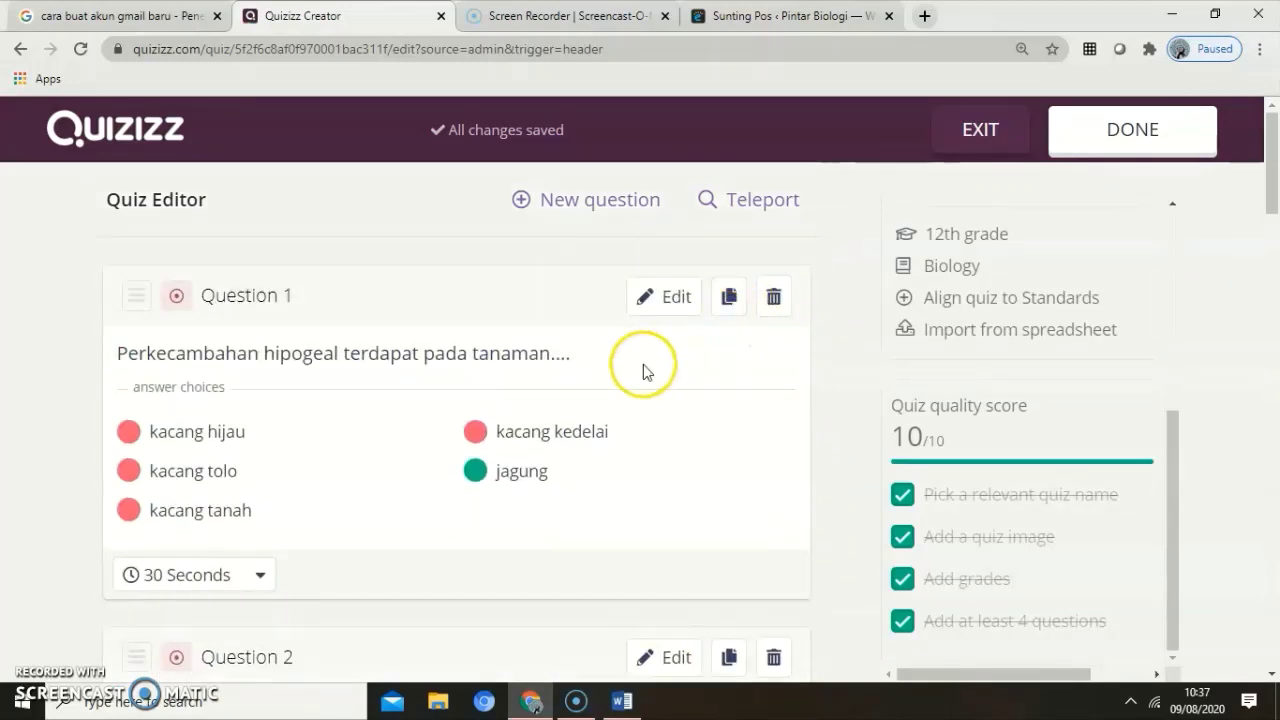
left_click(1129, 138)
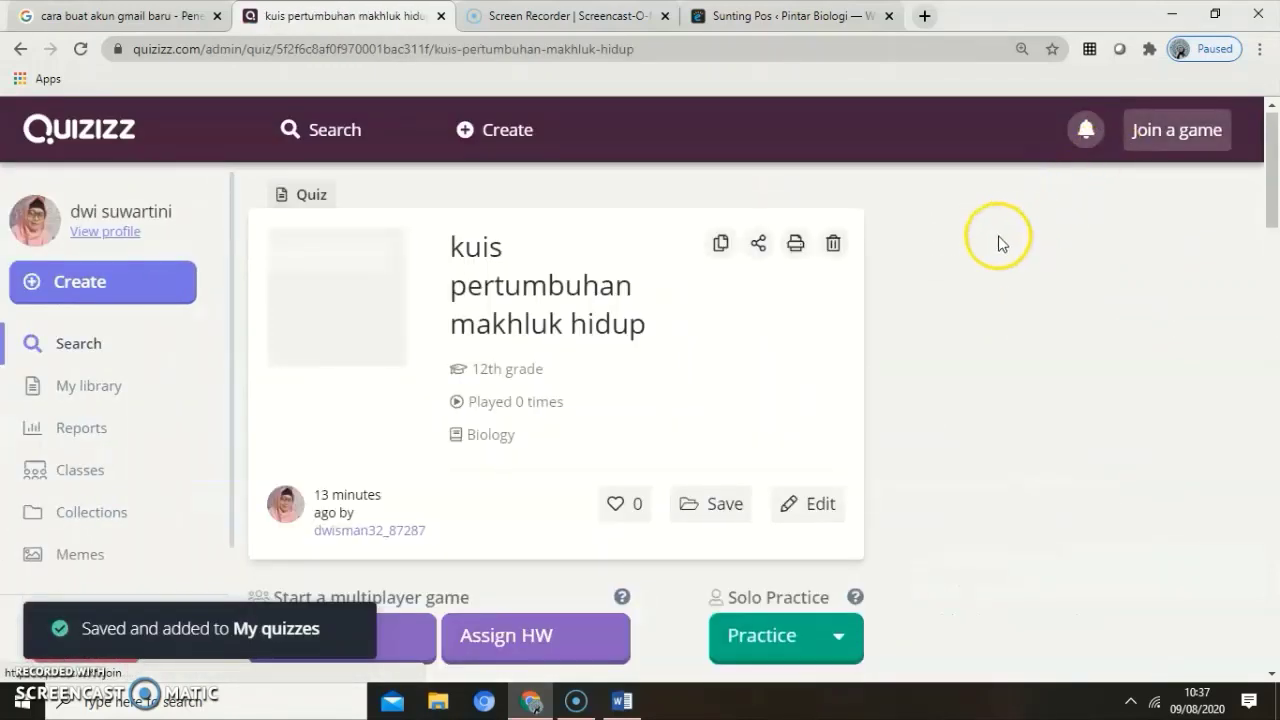
Start setting up a live multiplayer game from the page of the quiz "kuis pertumbuhan makhluk hidup"
scroll(474, 500, "down", 1)
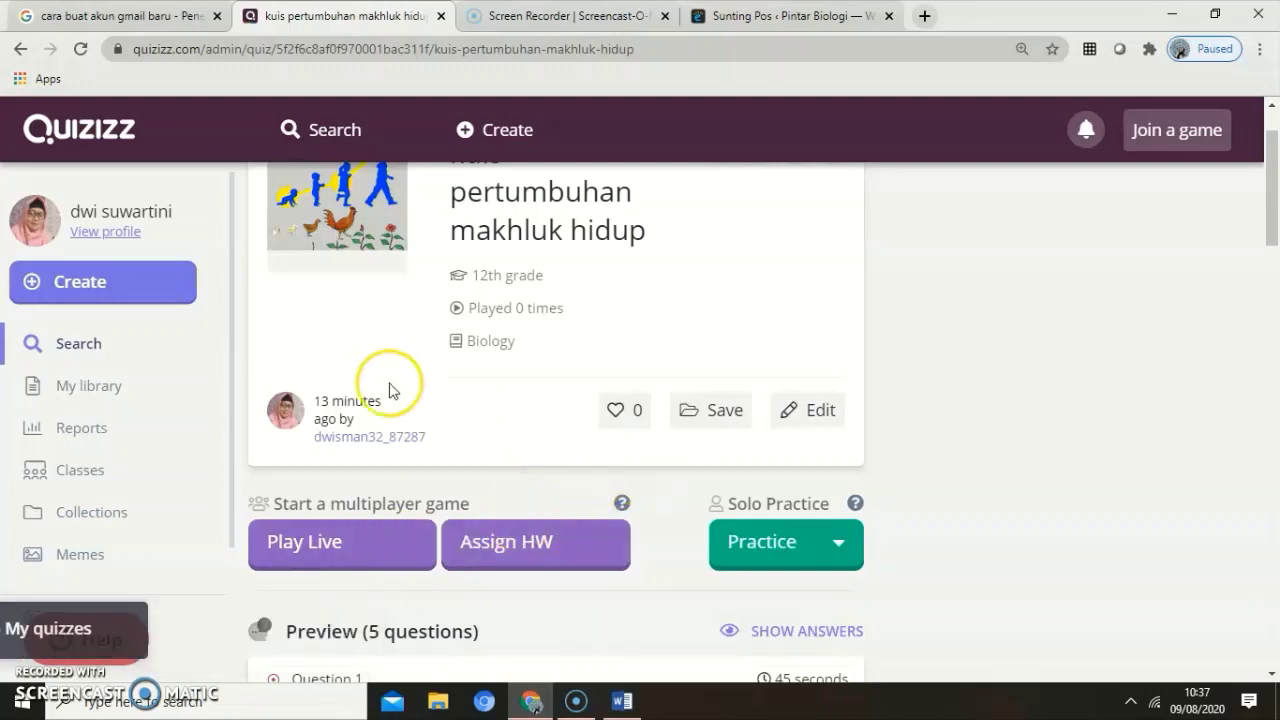
scroll(423, 443, "up", 1)
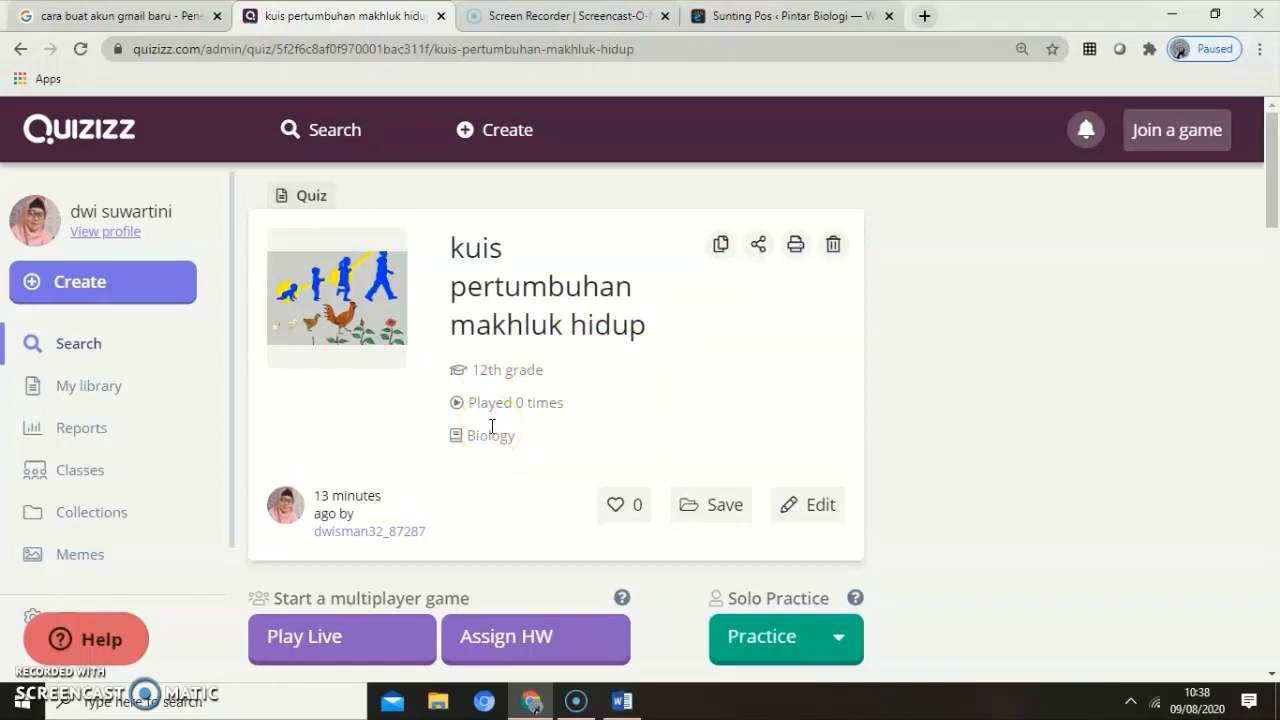
scroll(468, 455, "down", 1)
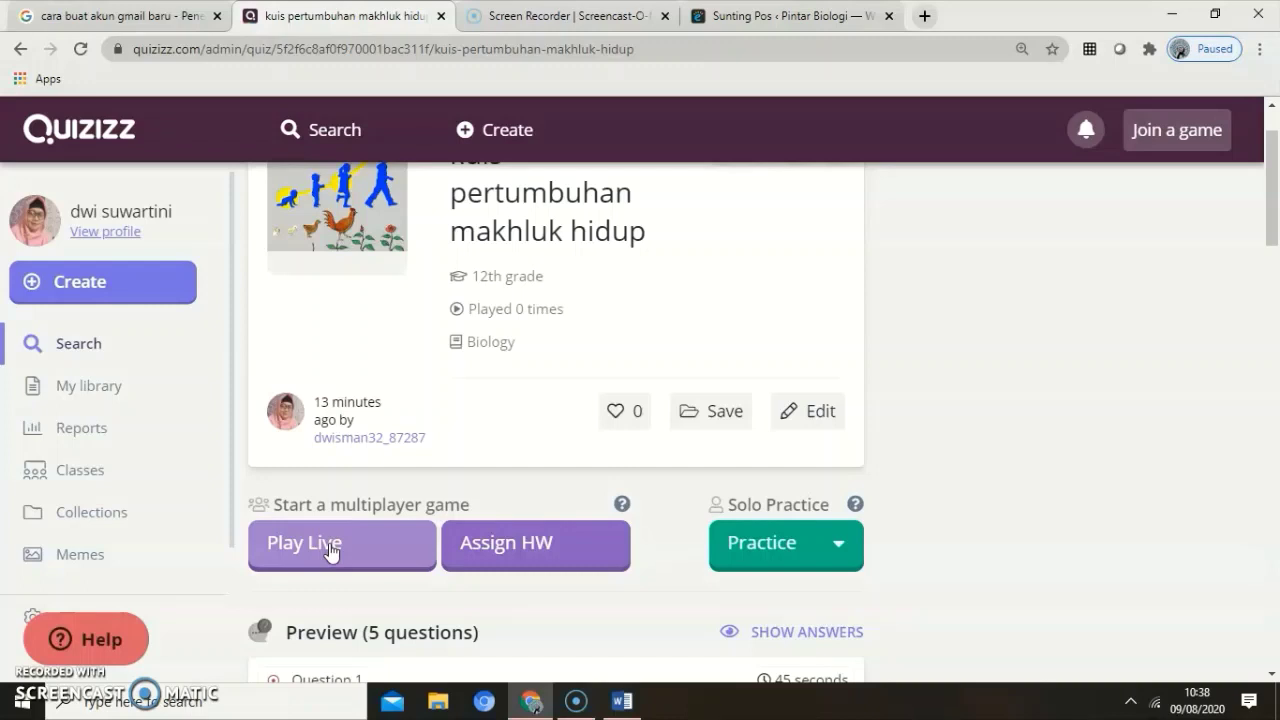
left_click(354, 540)
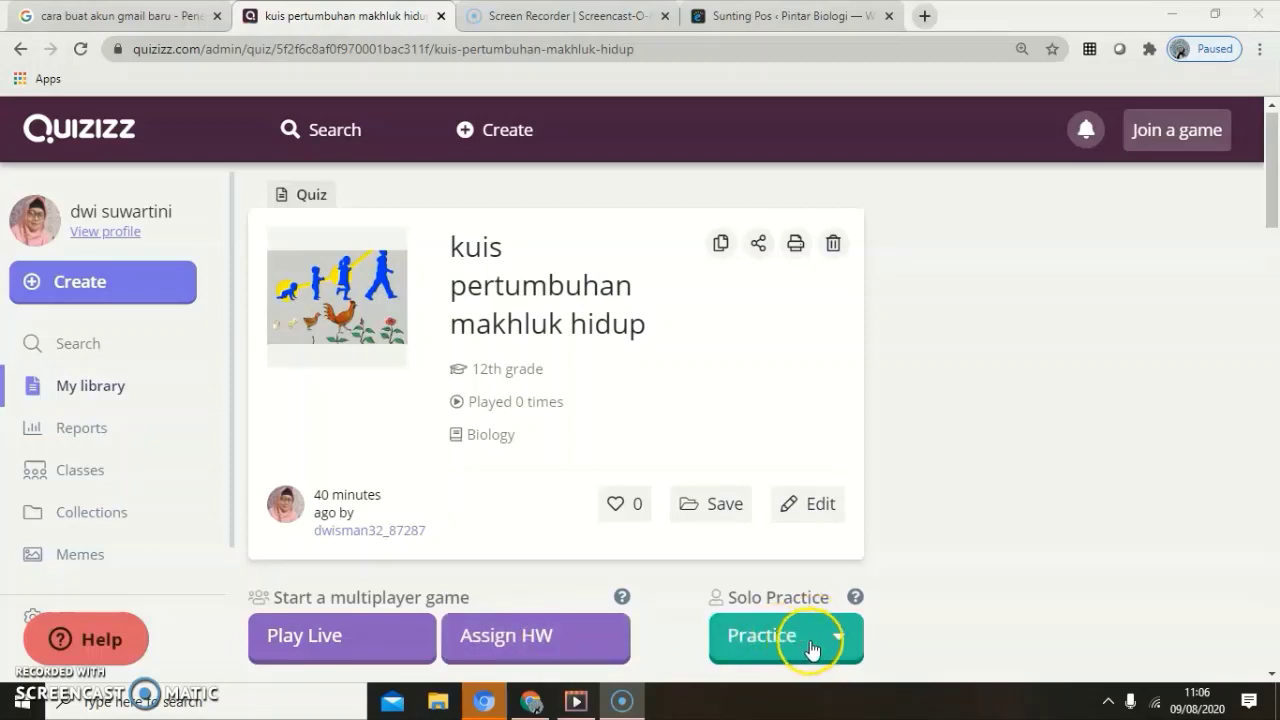
left_click(288, 640)
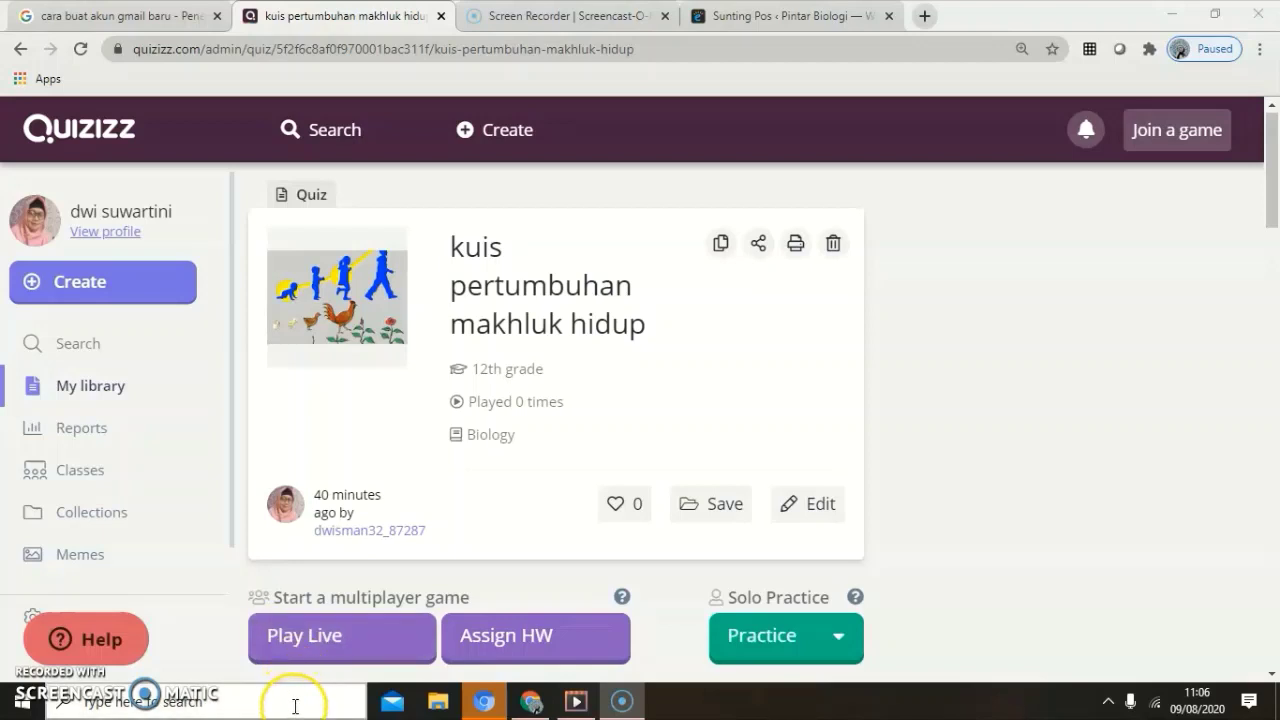
left_click(295, 706)
left_click(290, 645)
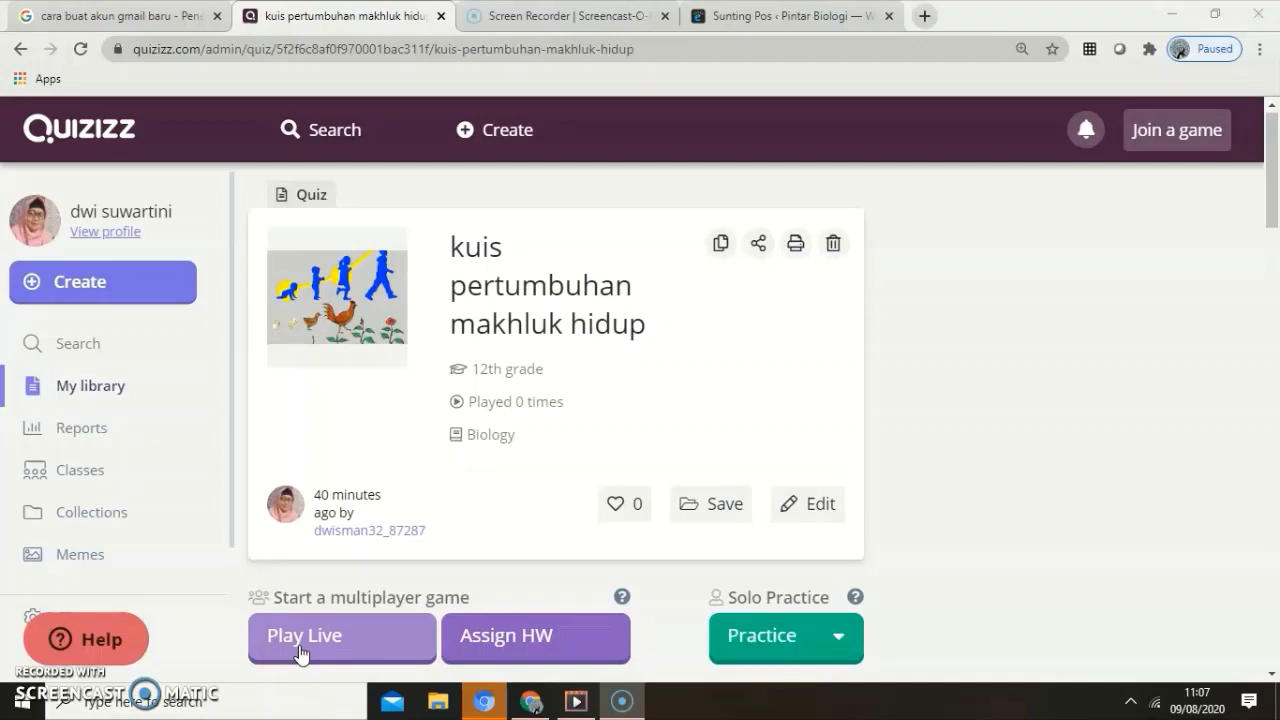
left_click(304, 645)
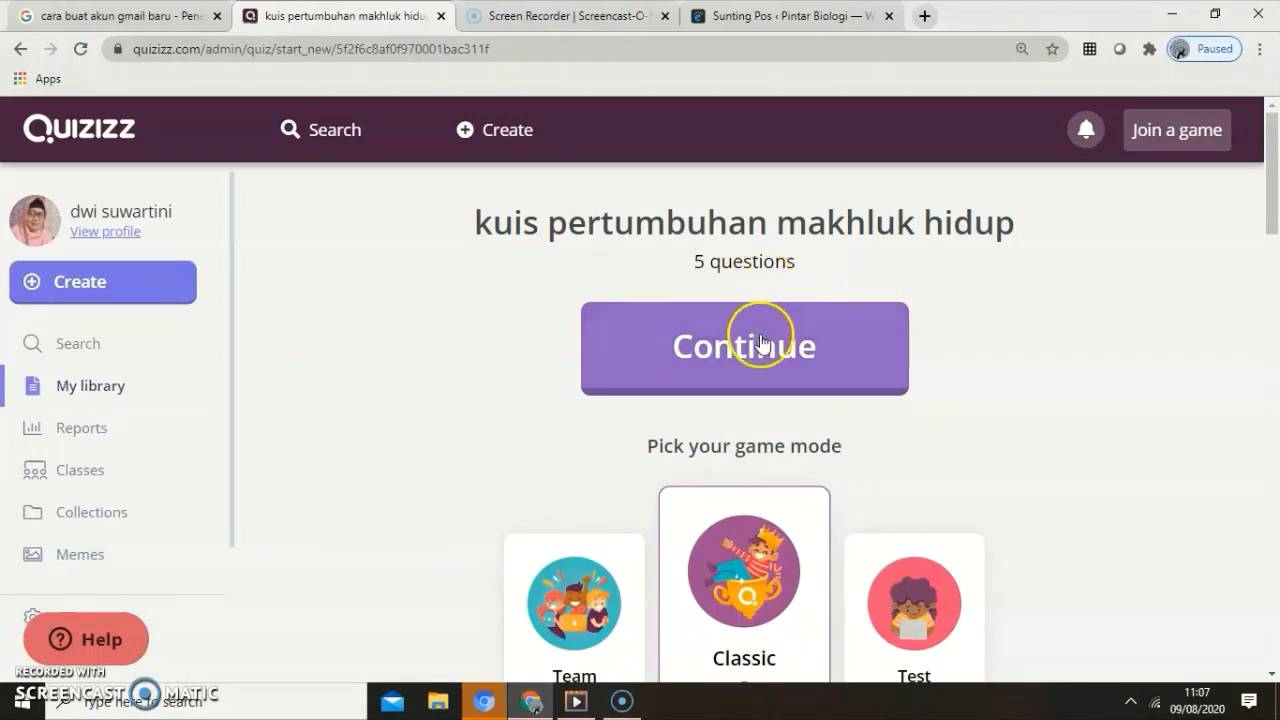
Choose the Classic game mode without assigning a class and continue to the live game's waiting screen
scroll(760, 343, "down", 1)
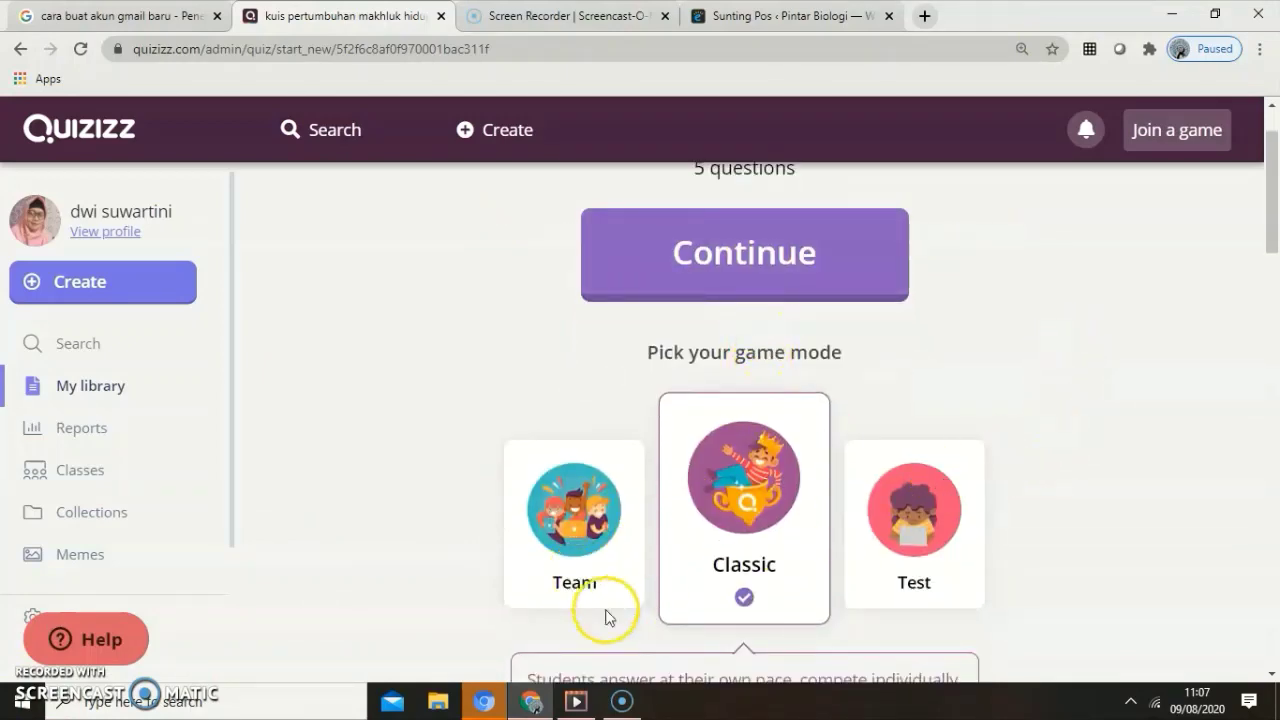
scroll(603, 609, "down", 2)
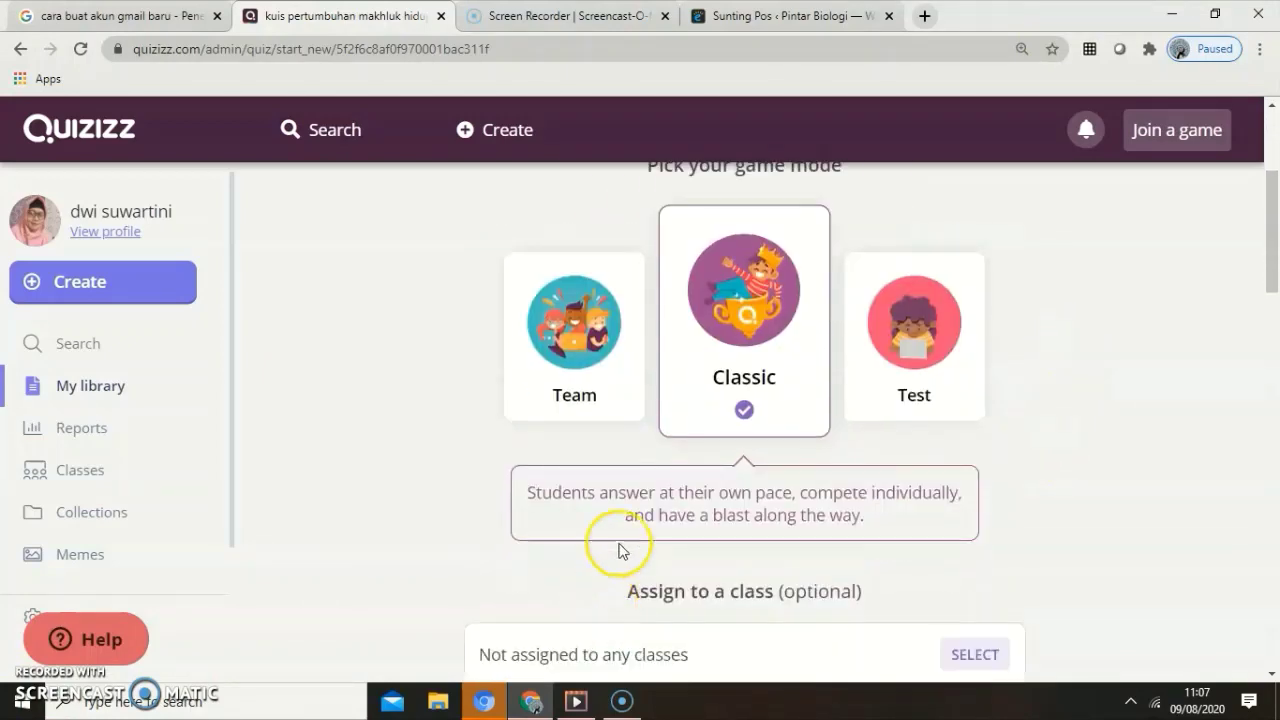
left_click(566, 403)
scroll(751, 365, "up", 2)
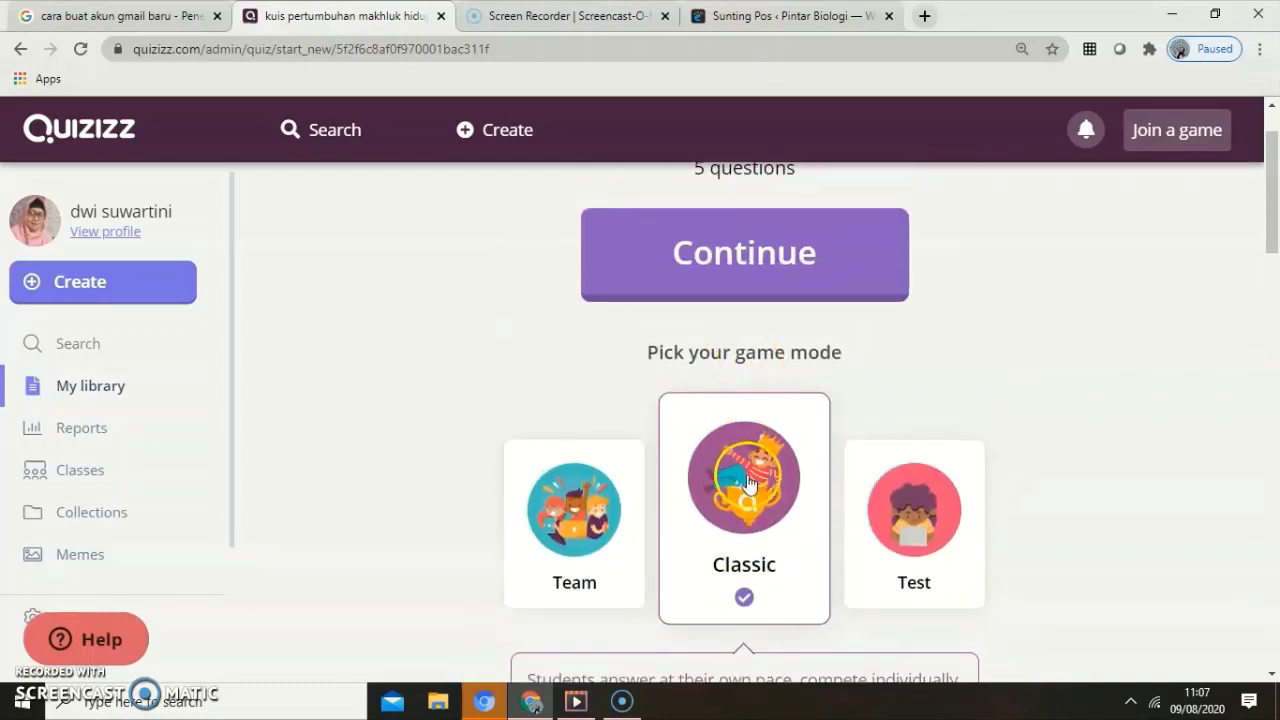
left_click(762, 527)
scroll(770, 480, "down", 1)
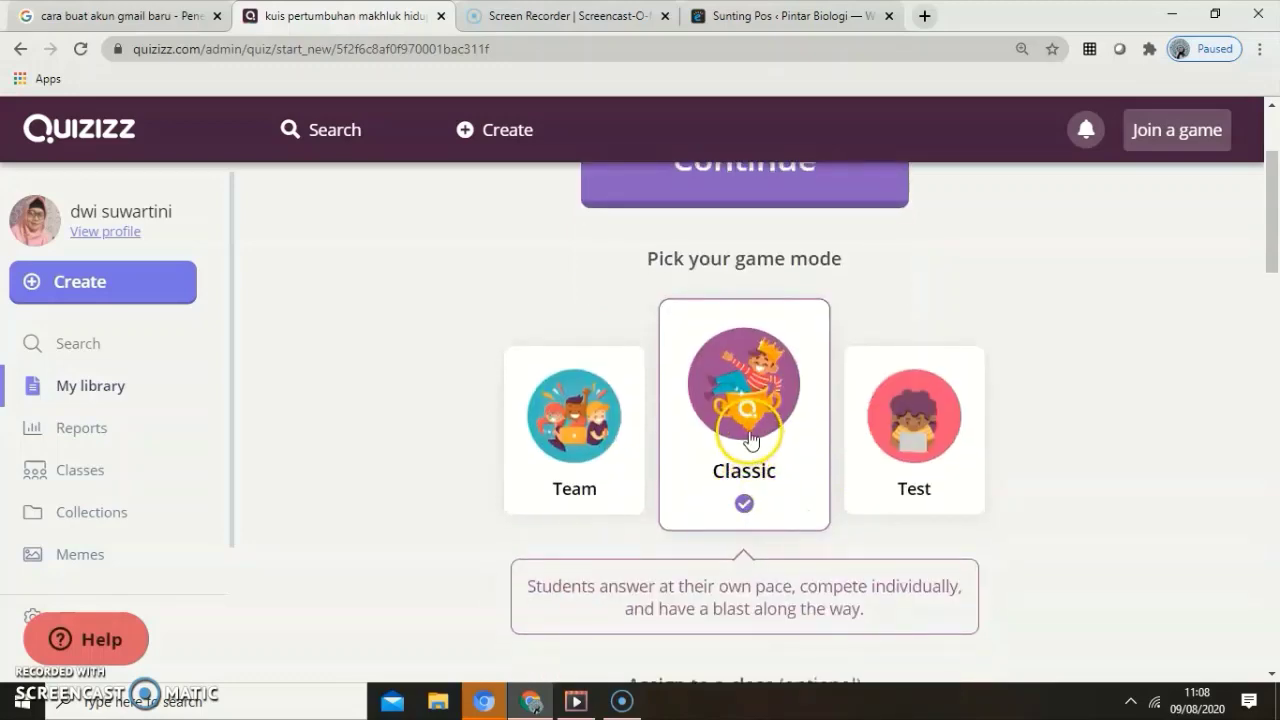
scroll(745, 445, "up", 2)
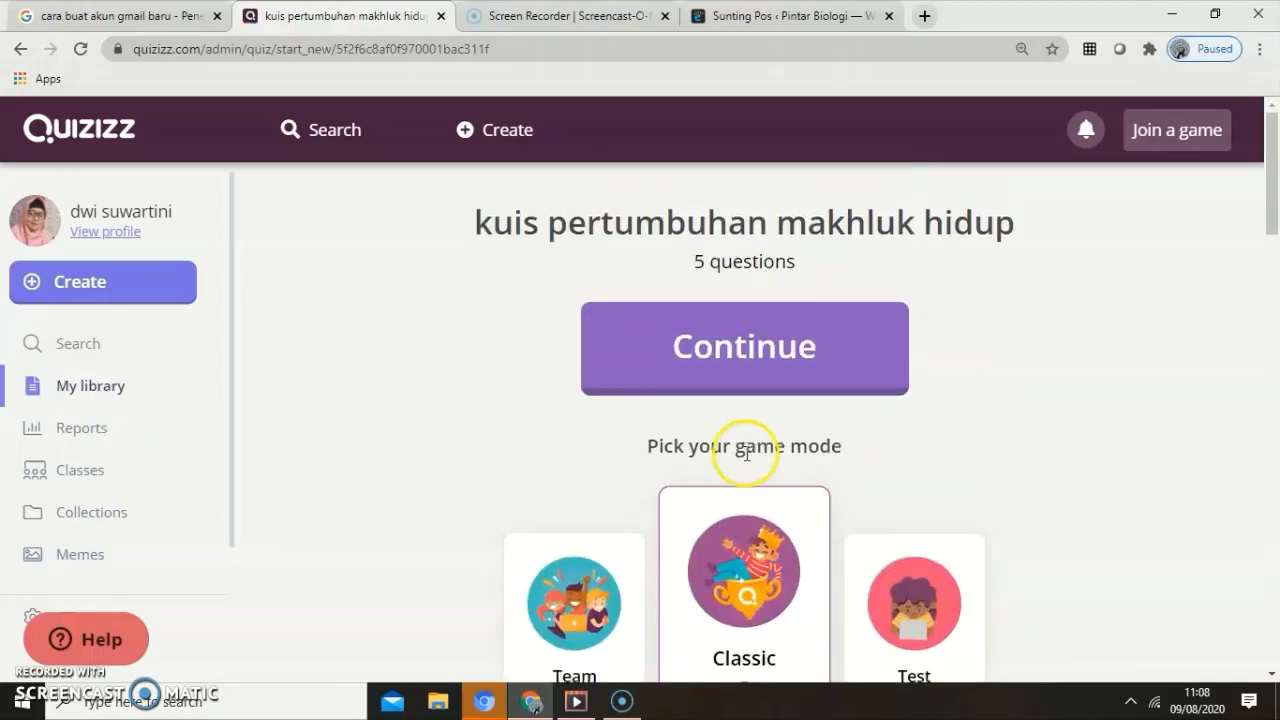
scroll(749, 540, "down", 2)
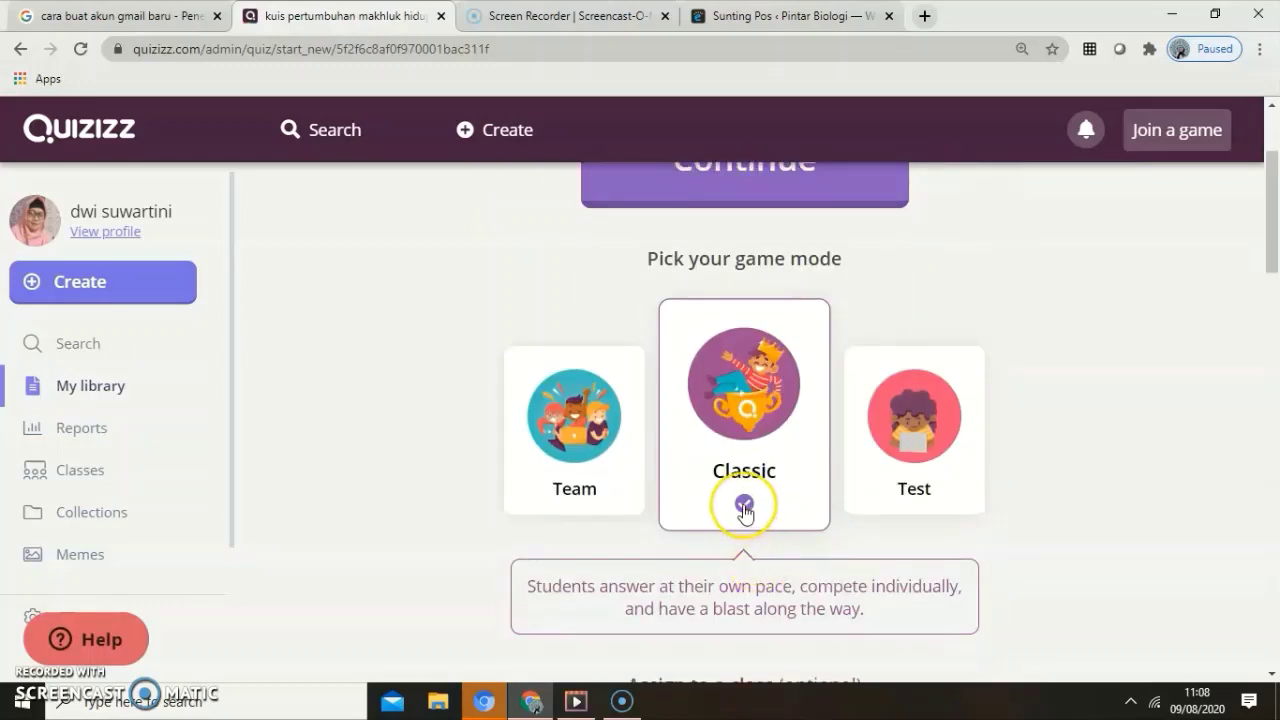
scroll(743, 512, "up", 2)
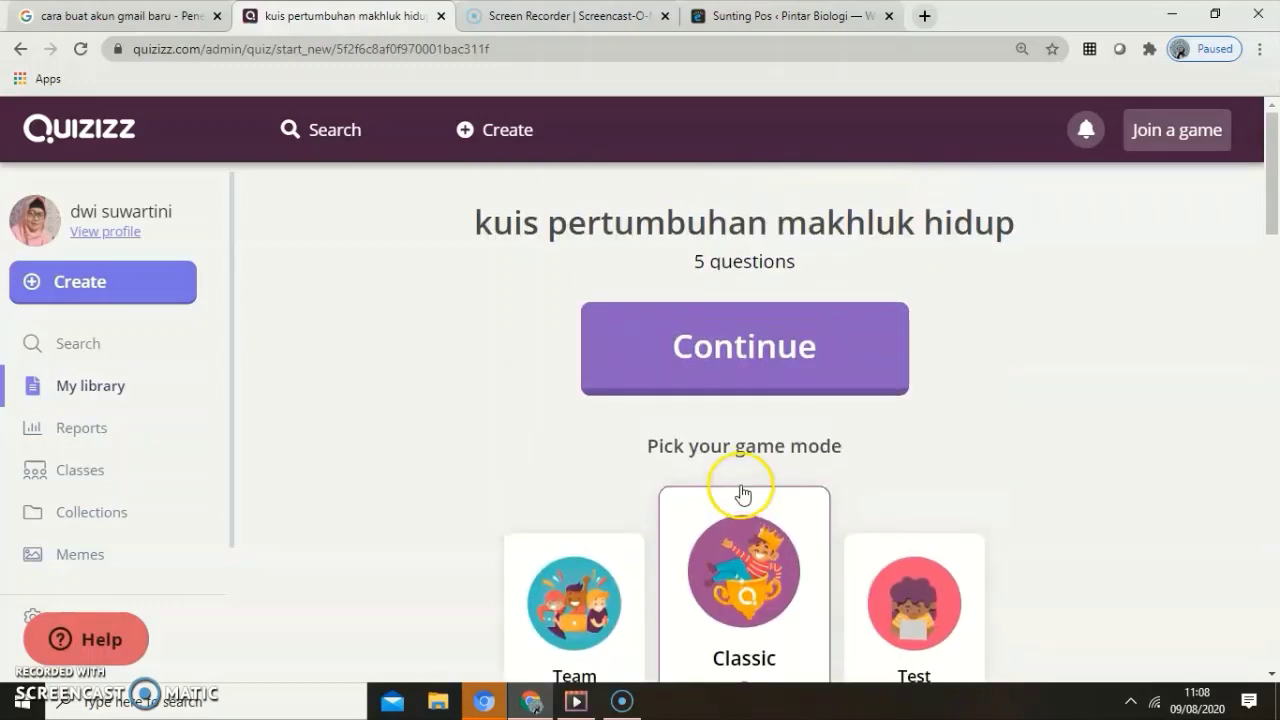
left_click(746, 346)
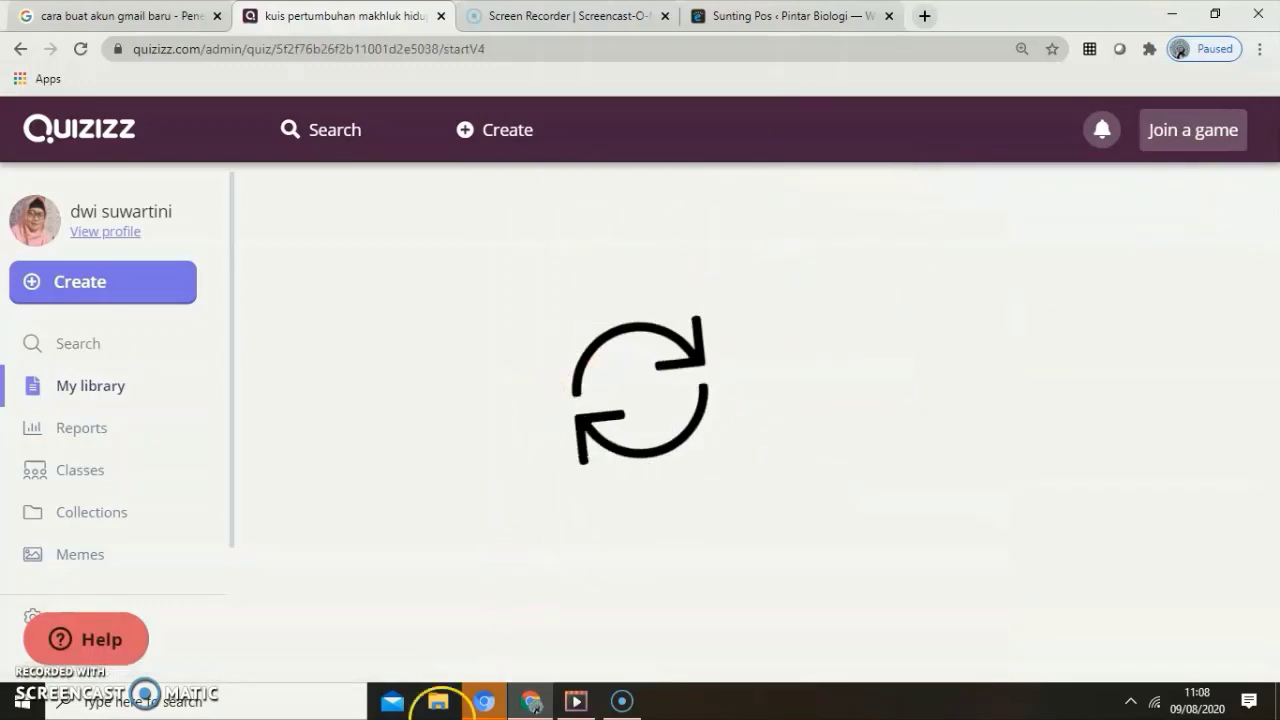
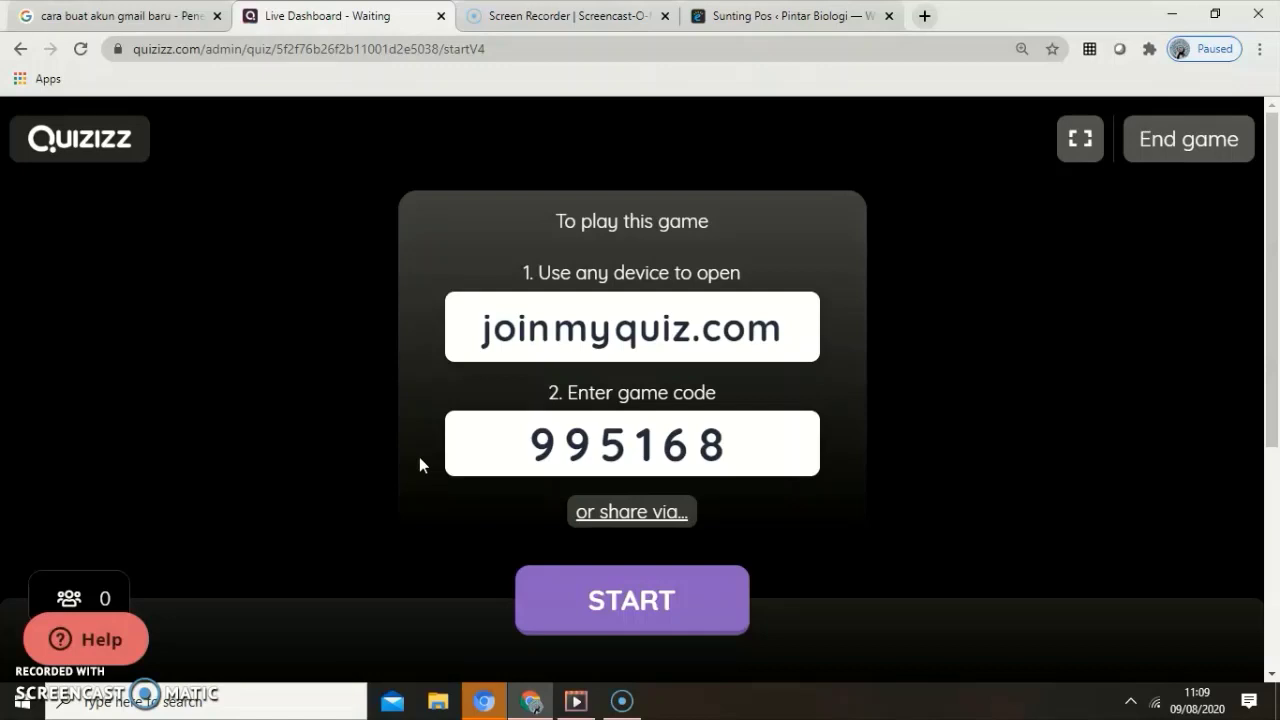
Open the sharing options of the live game and copy its join link
left_click(619, 512)
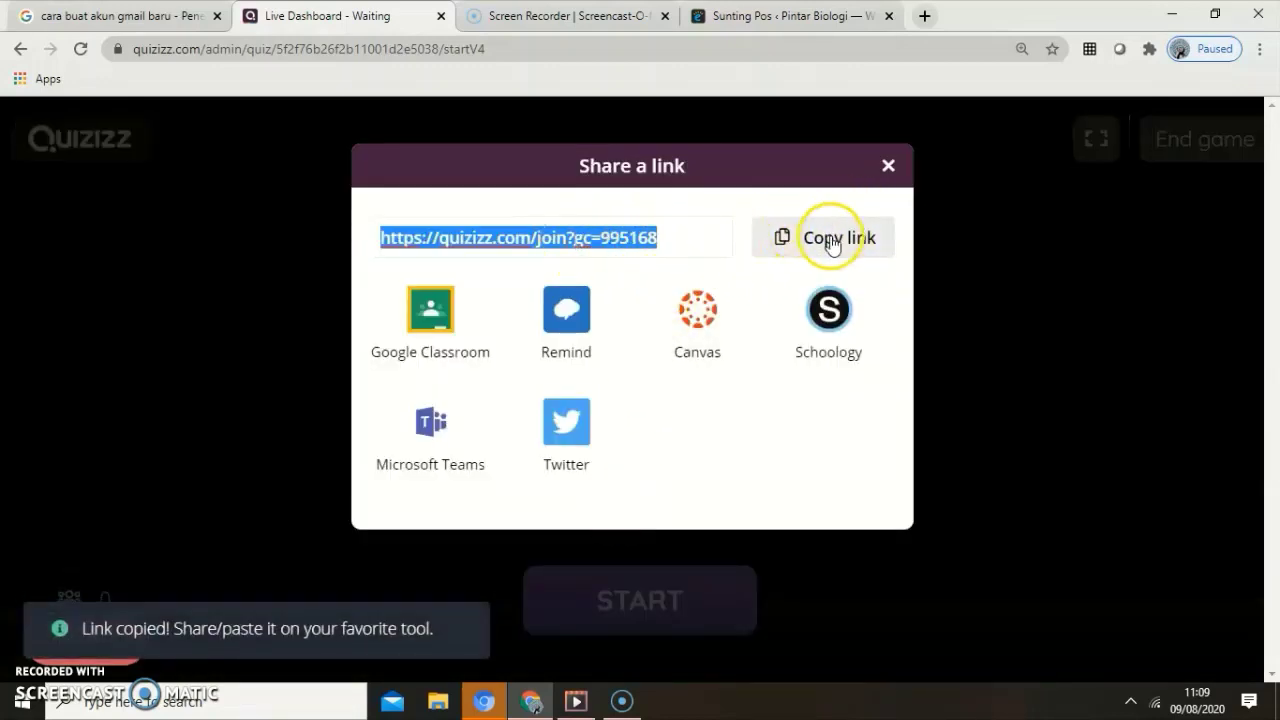
left_click(831, 244)
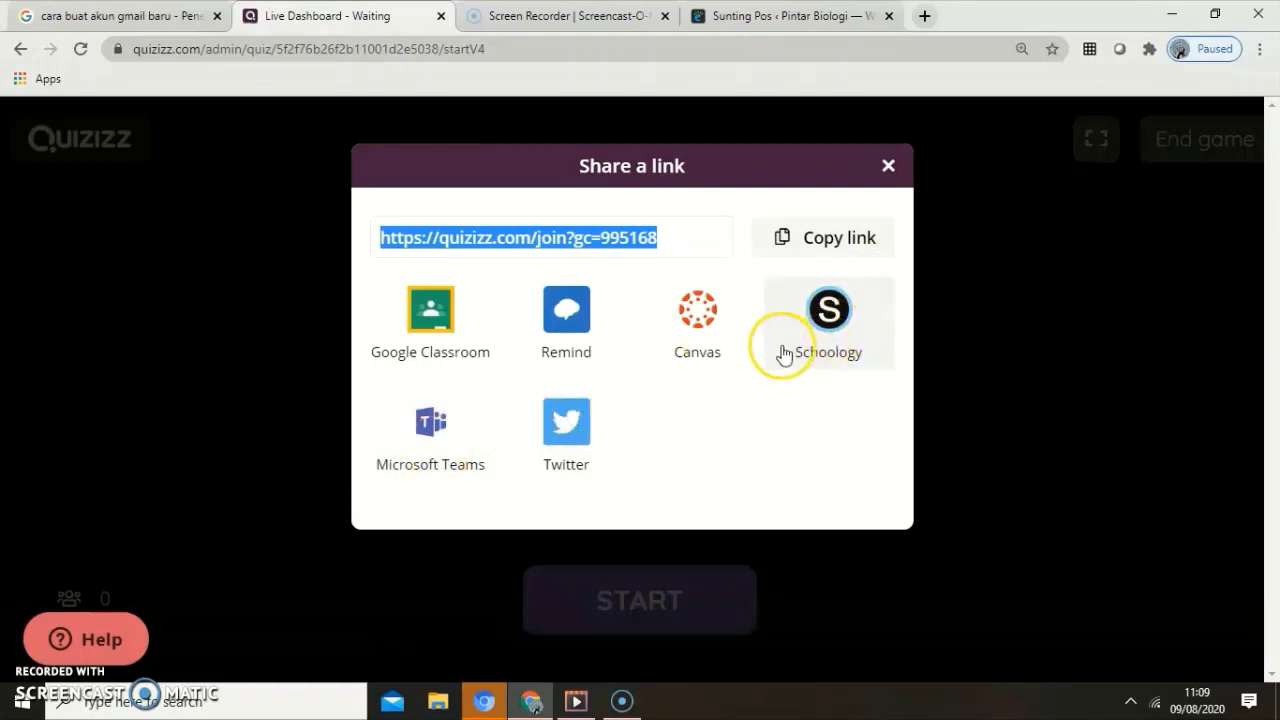
Search for "whatsaap web" in a new browser tab and open WhatsApp Web from the results
left_click(927, 17)
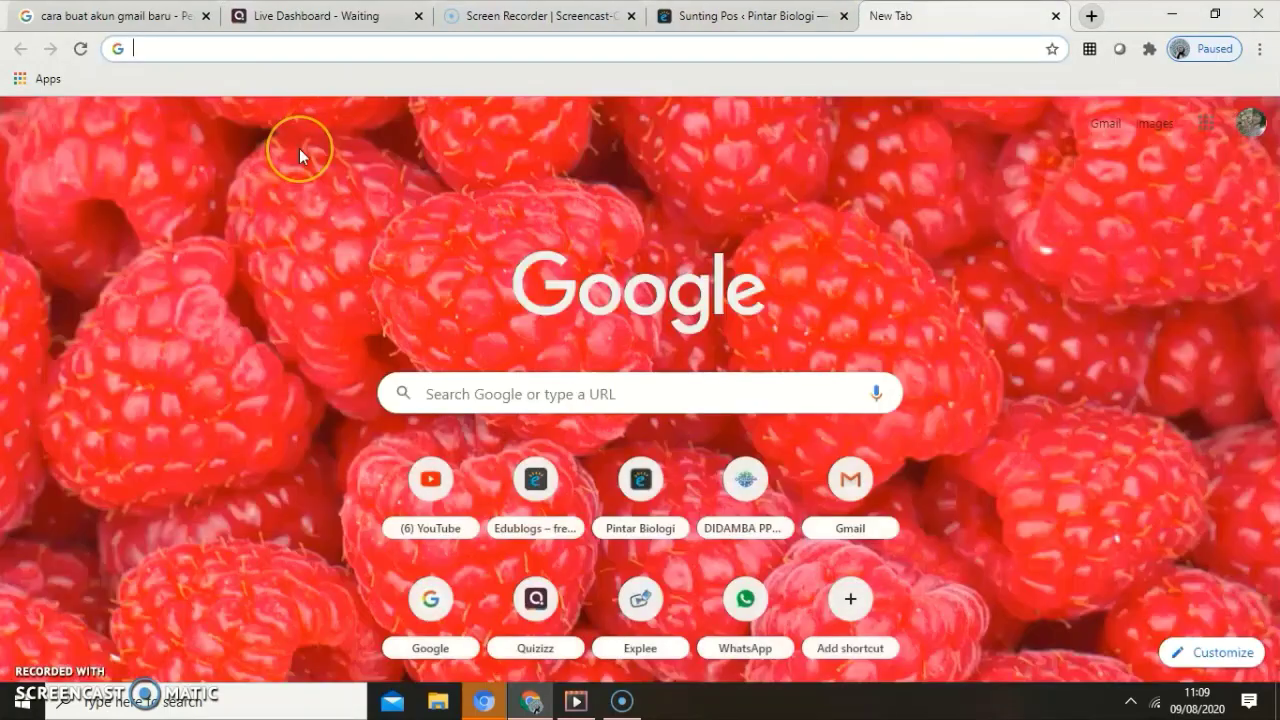
type("whatsaap")
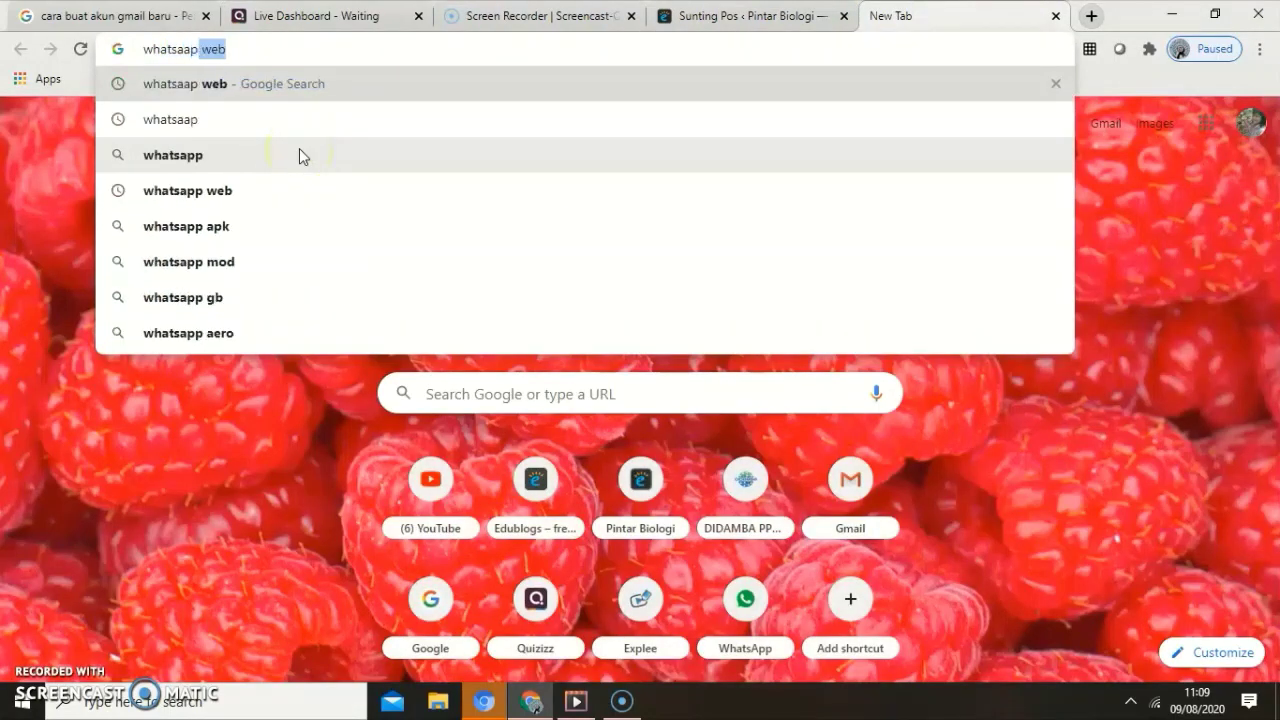
key("Return")
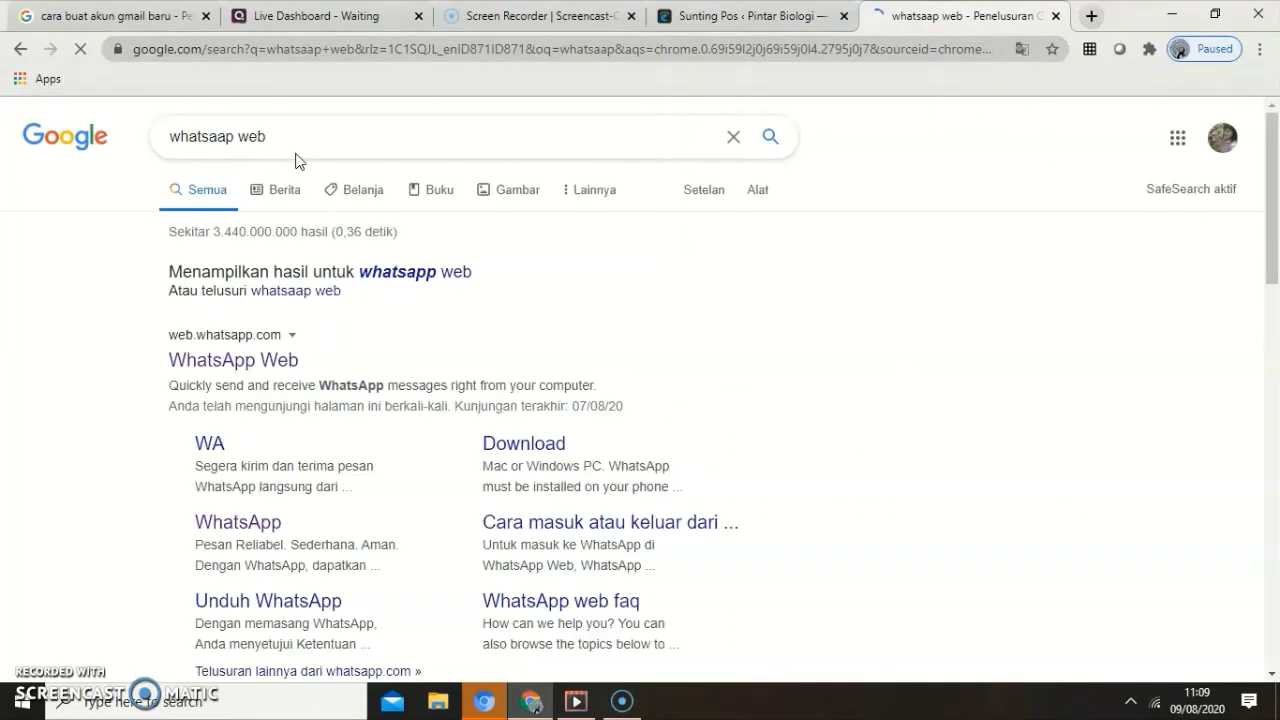
left_click(211, 358)
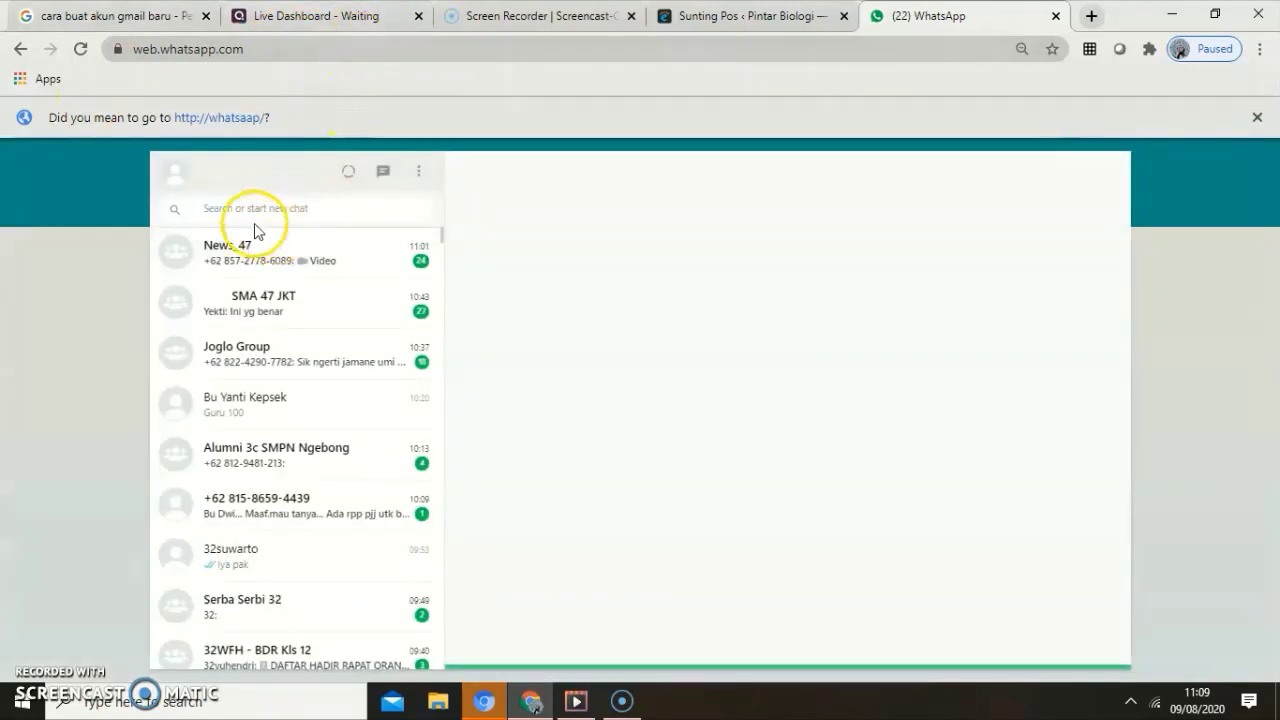
Search the WhatsApp chats for "pjj" and open the group chat "PJJ Biologi 12 mipa 4"
left_click(259, 209)
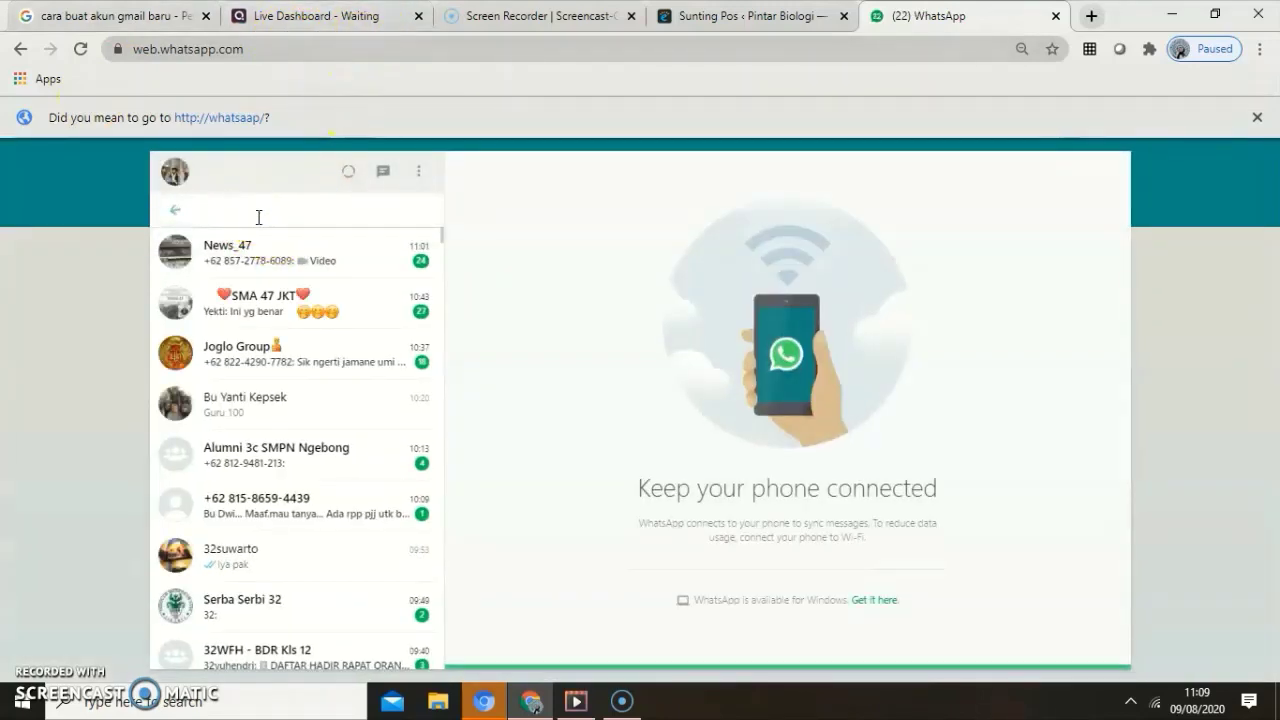
type("pjj")
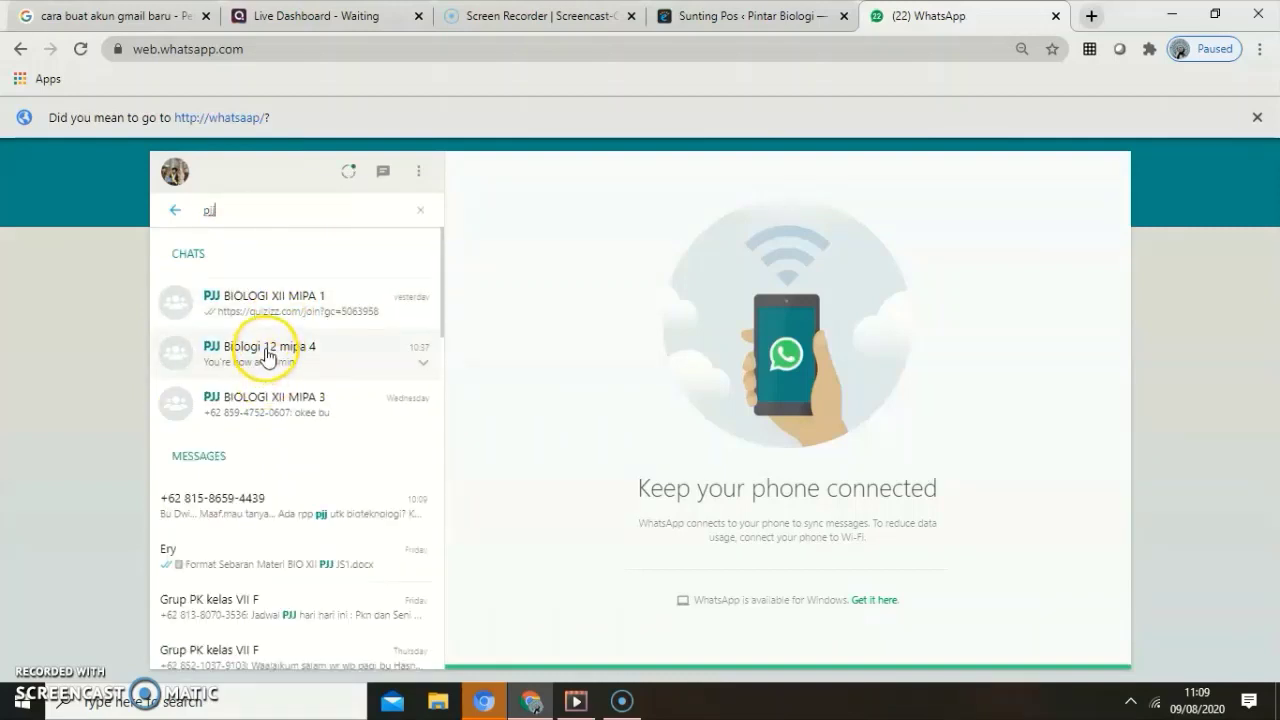
left_click(278, 423)
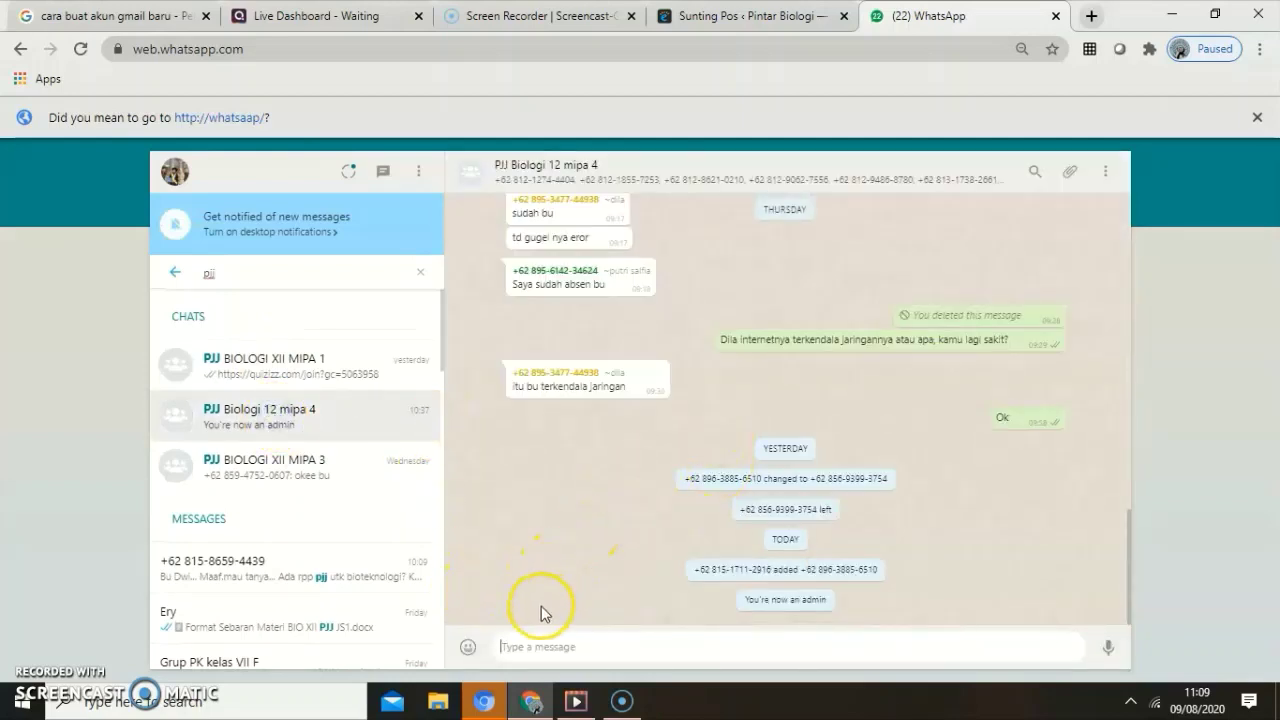
Paste the copied Quizizz join link into the group chat and send it
left_click(537, 649)
right_click(537, 648)
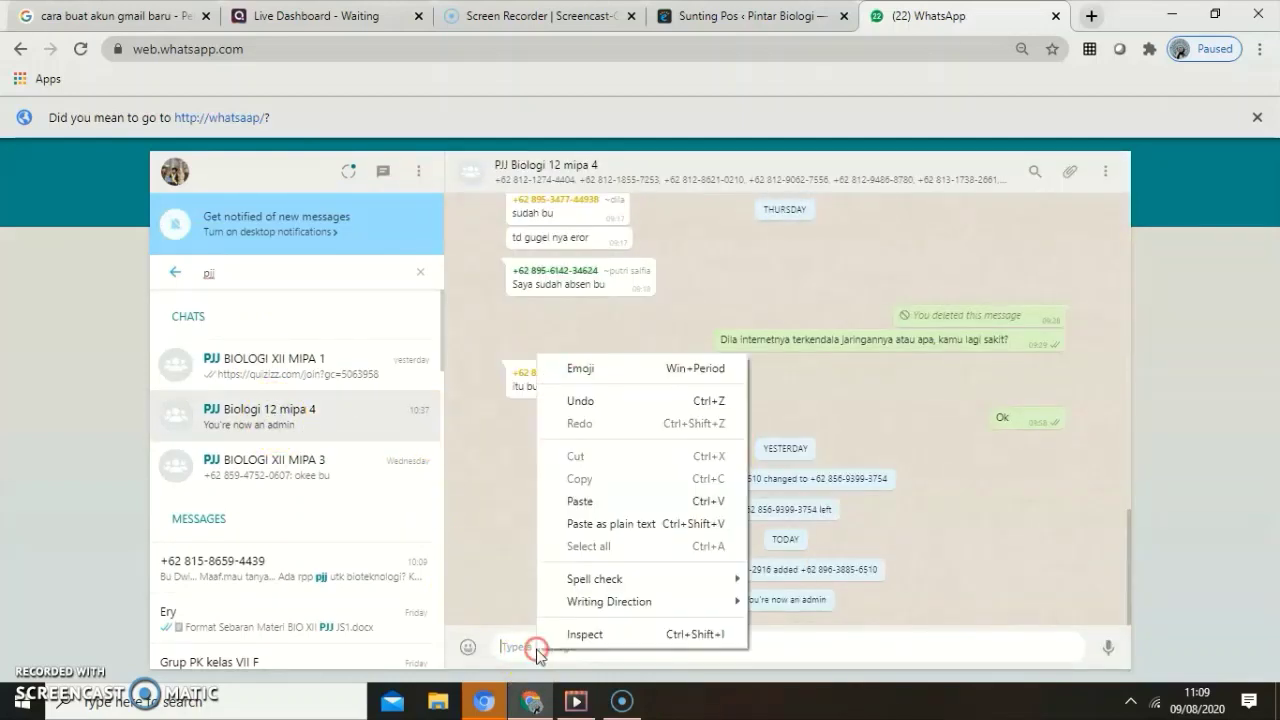
left_click(583, 502)
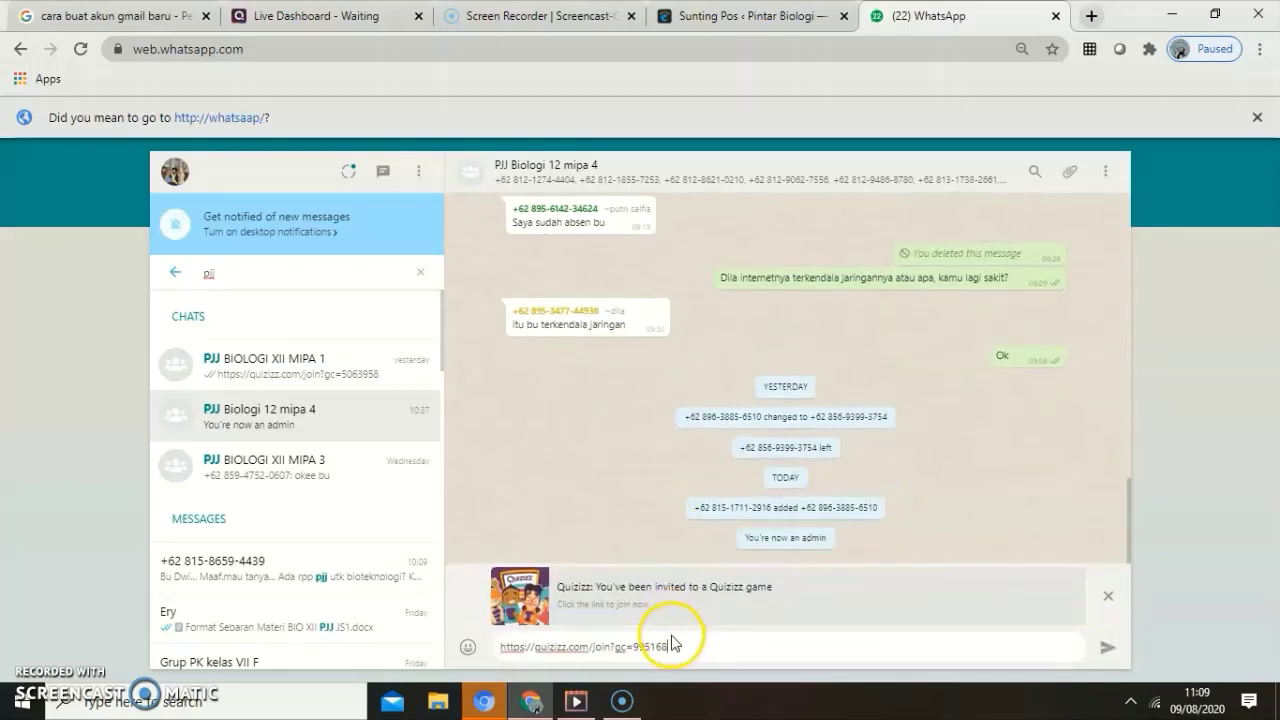
key("Return")
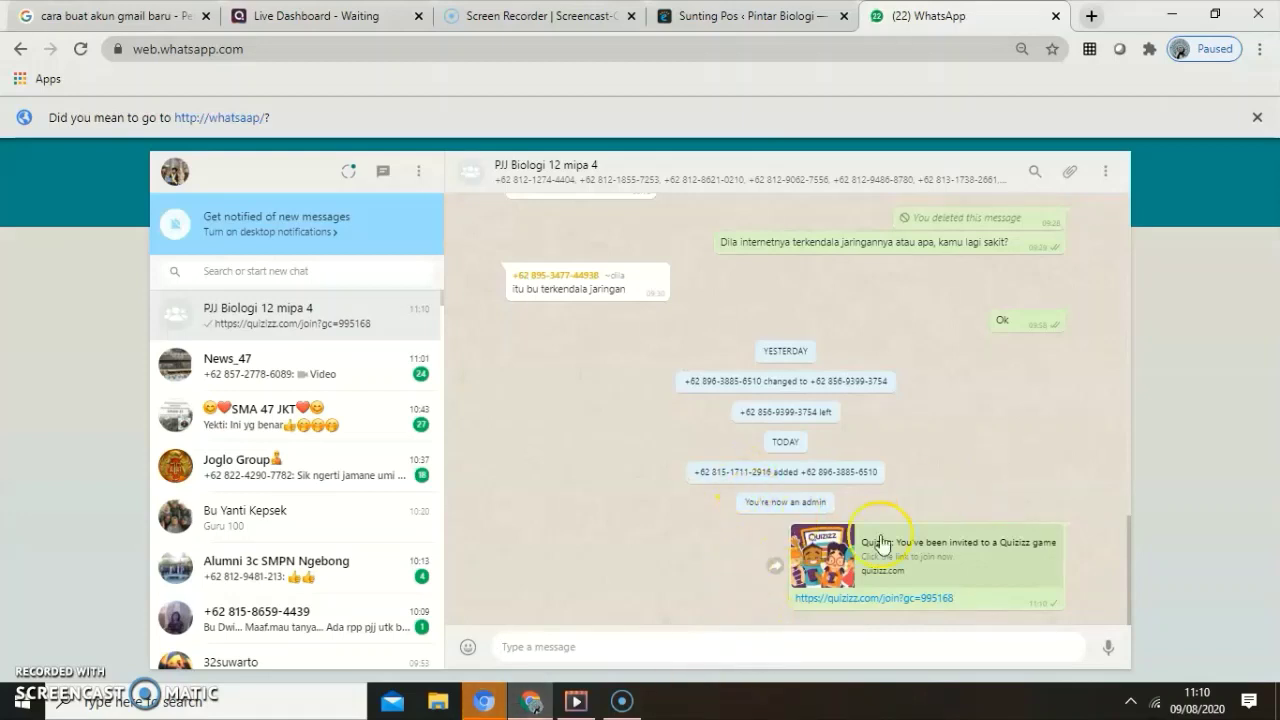
left_click(264, 318)
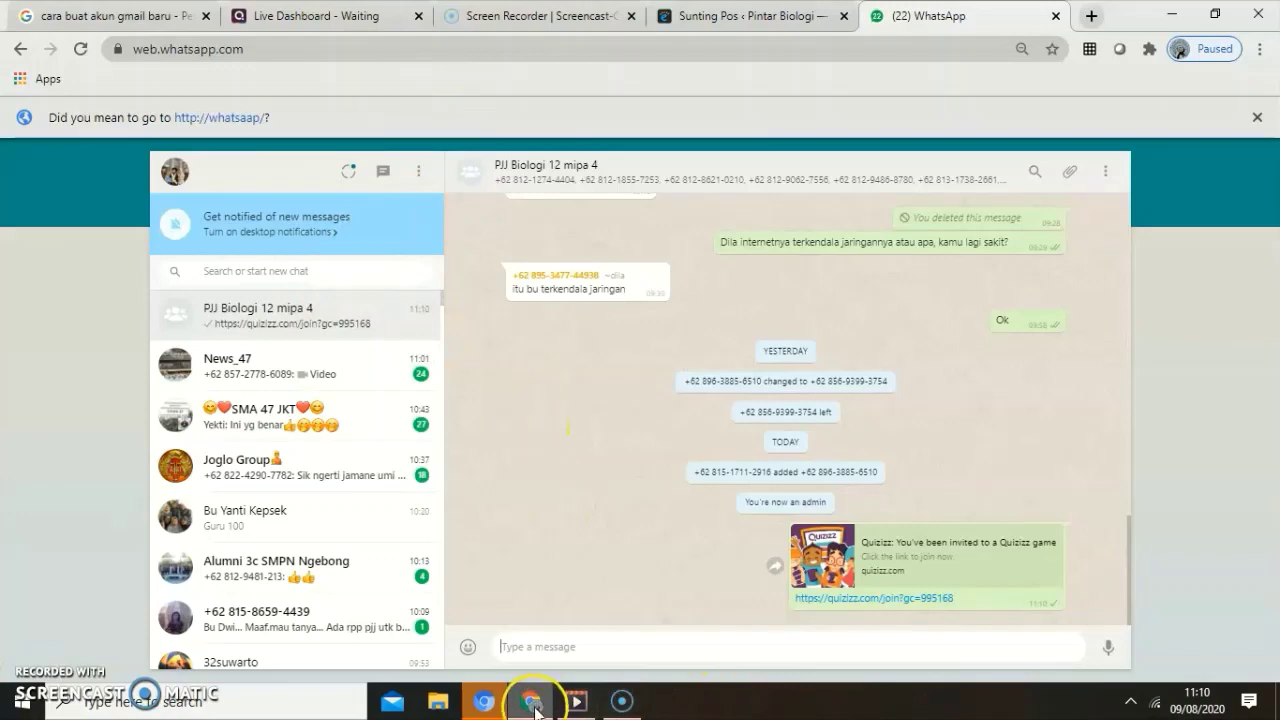
Return to the Quizizz live dashboard and close the link sharing dialog
left_click(531, 702)
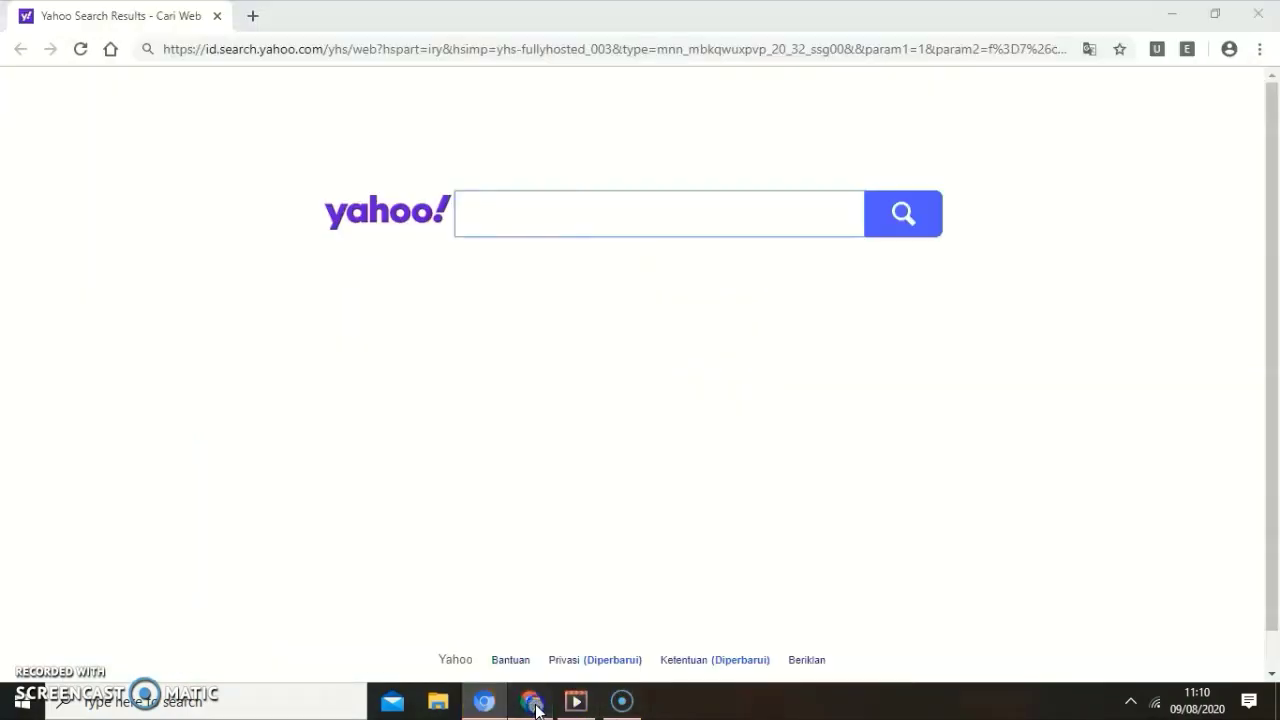
left_click(533, 704)
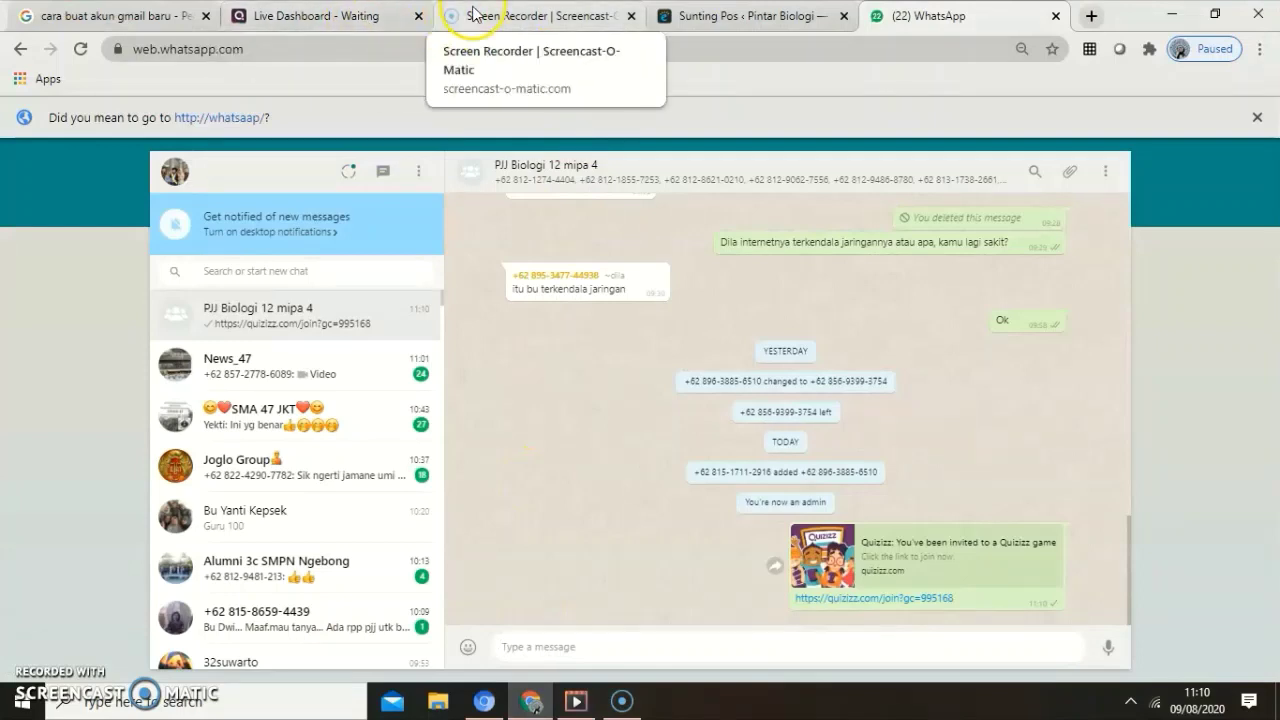
left_click(381, 22)
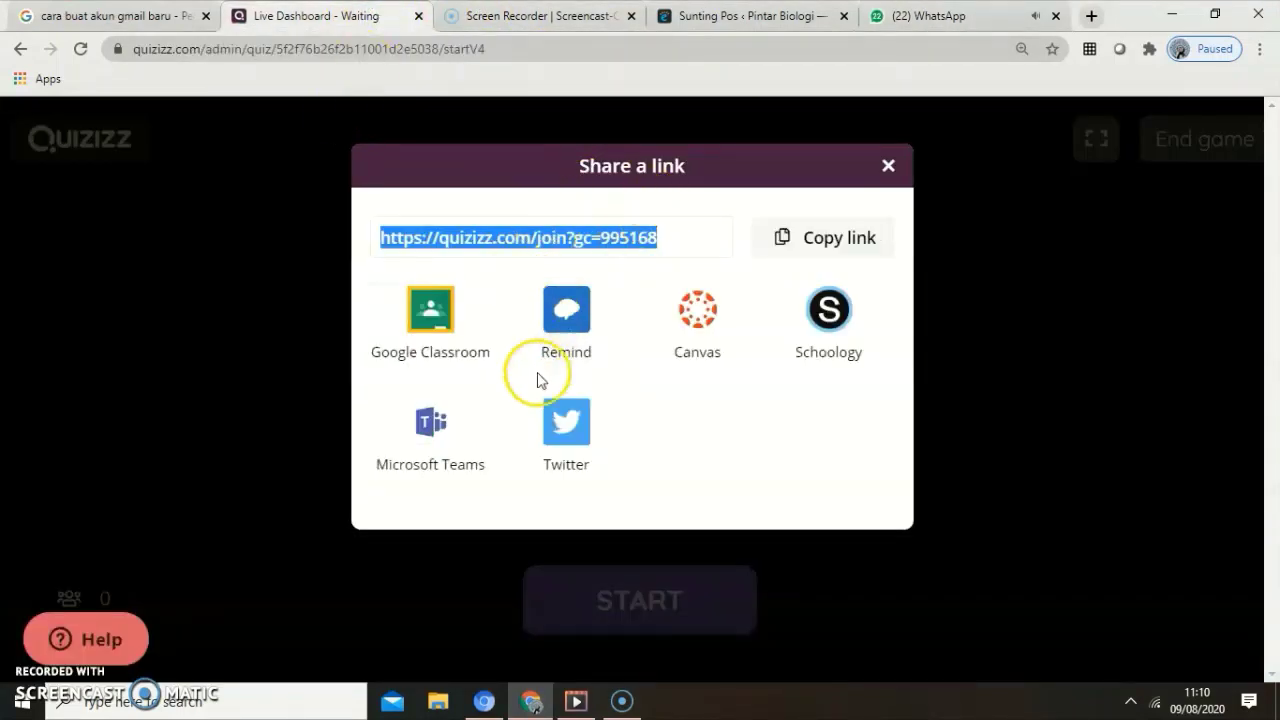
left_click(887, 167)
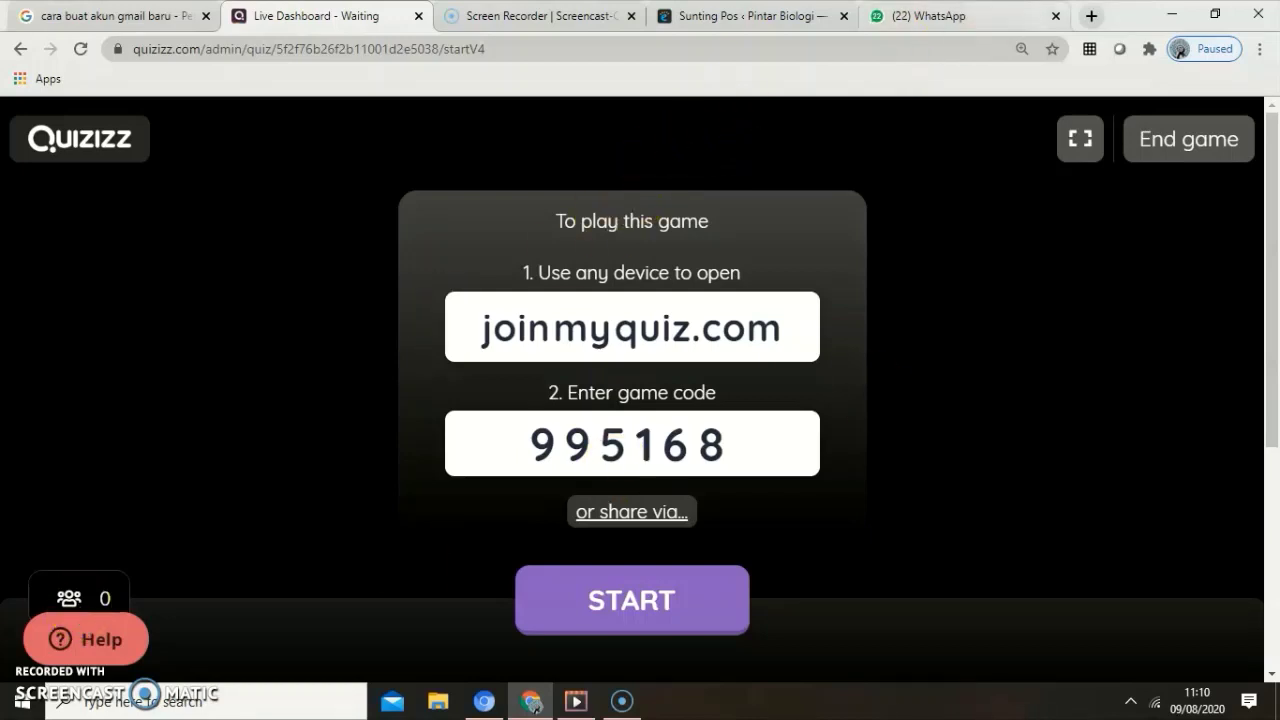
Search for "join my quizz.com" in a new browser tab and open Quizizz's Join a Game page
left_click(1091, 18)
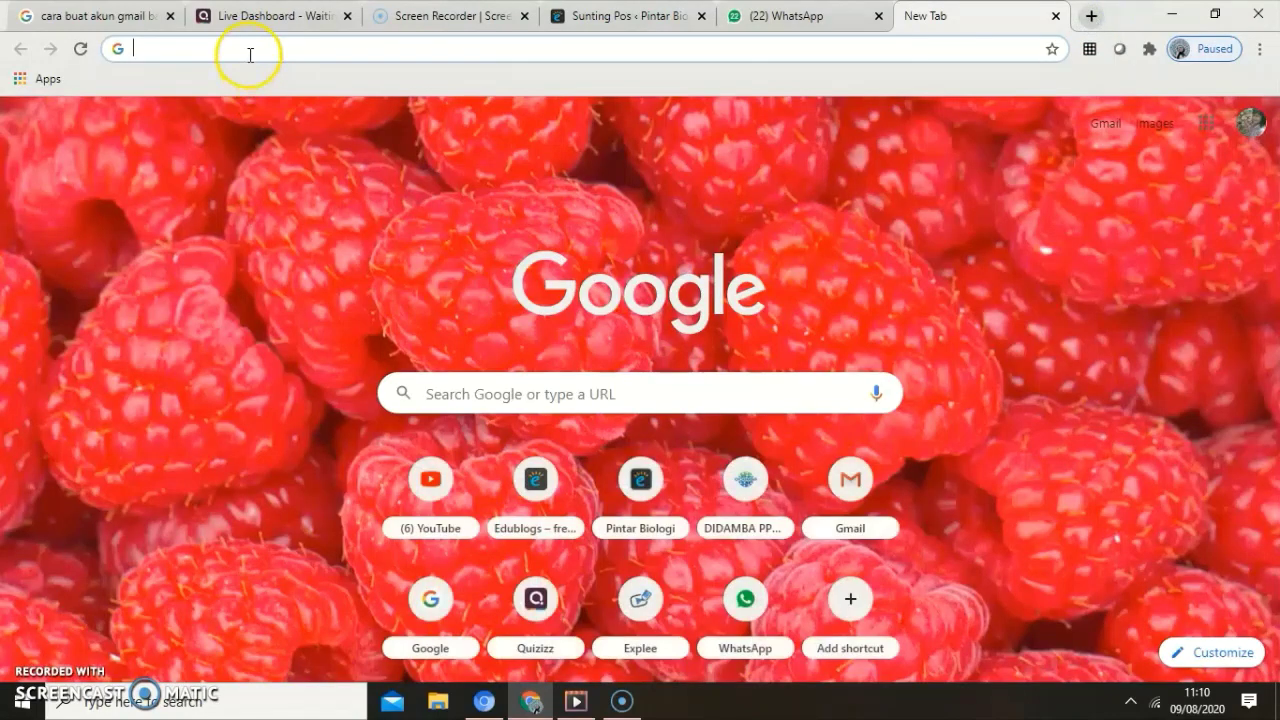
left_click(249, 48)
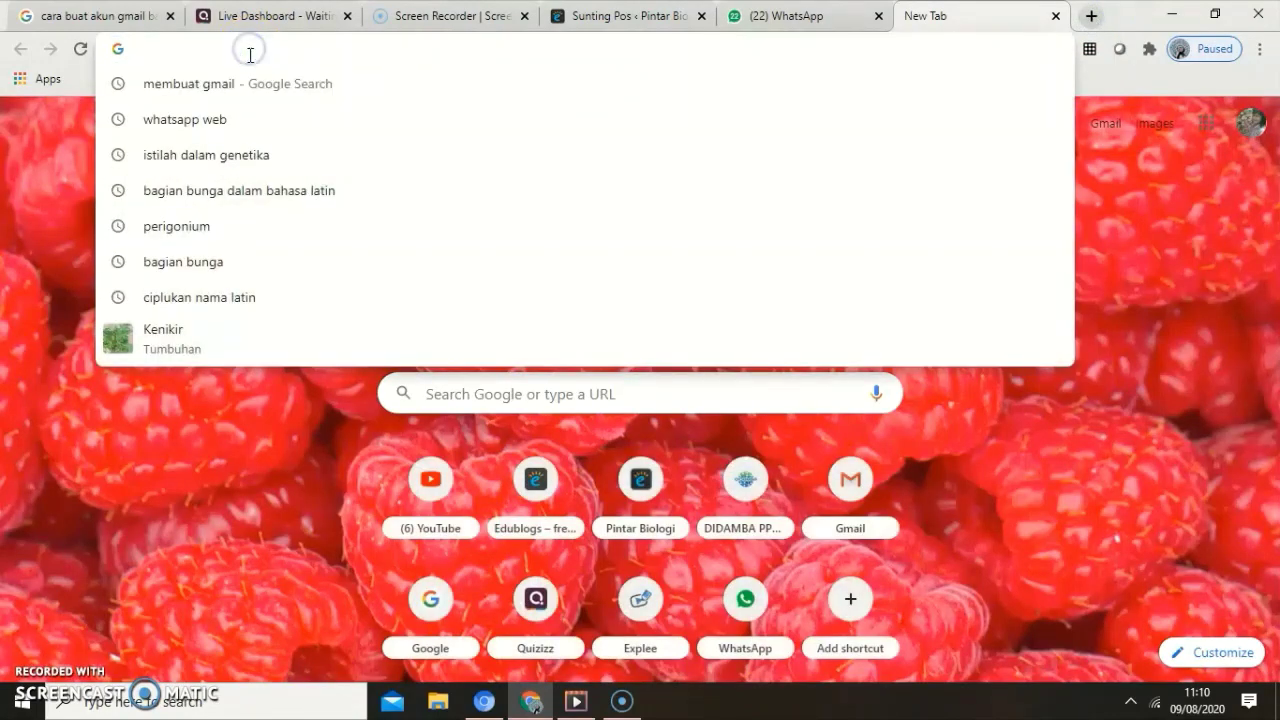
type("join")
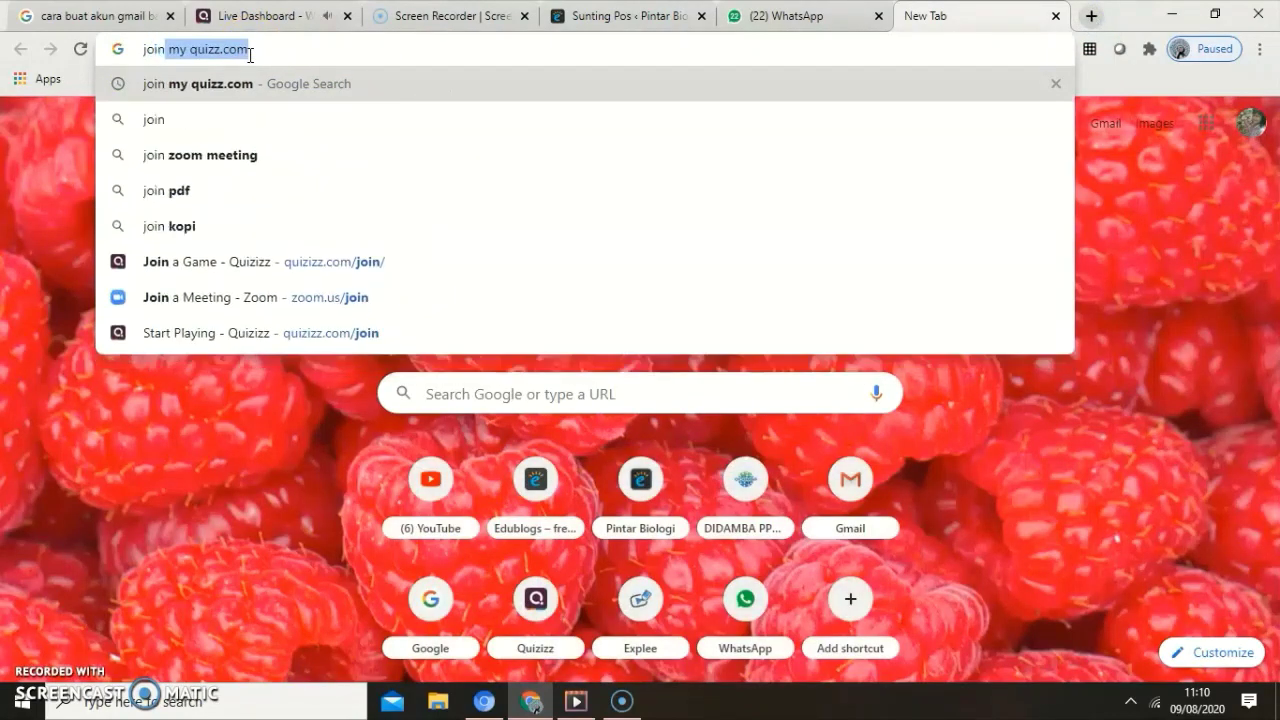
key("Return")
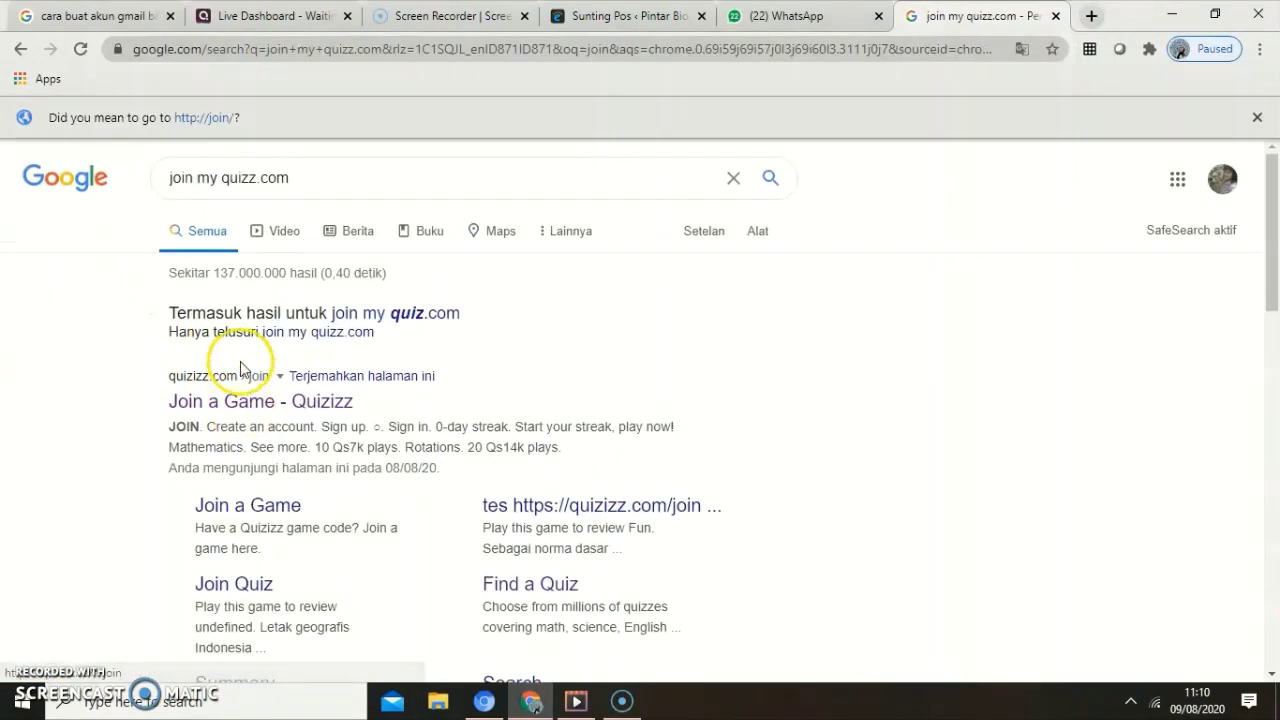
left_click(256, 416)
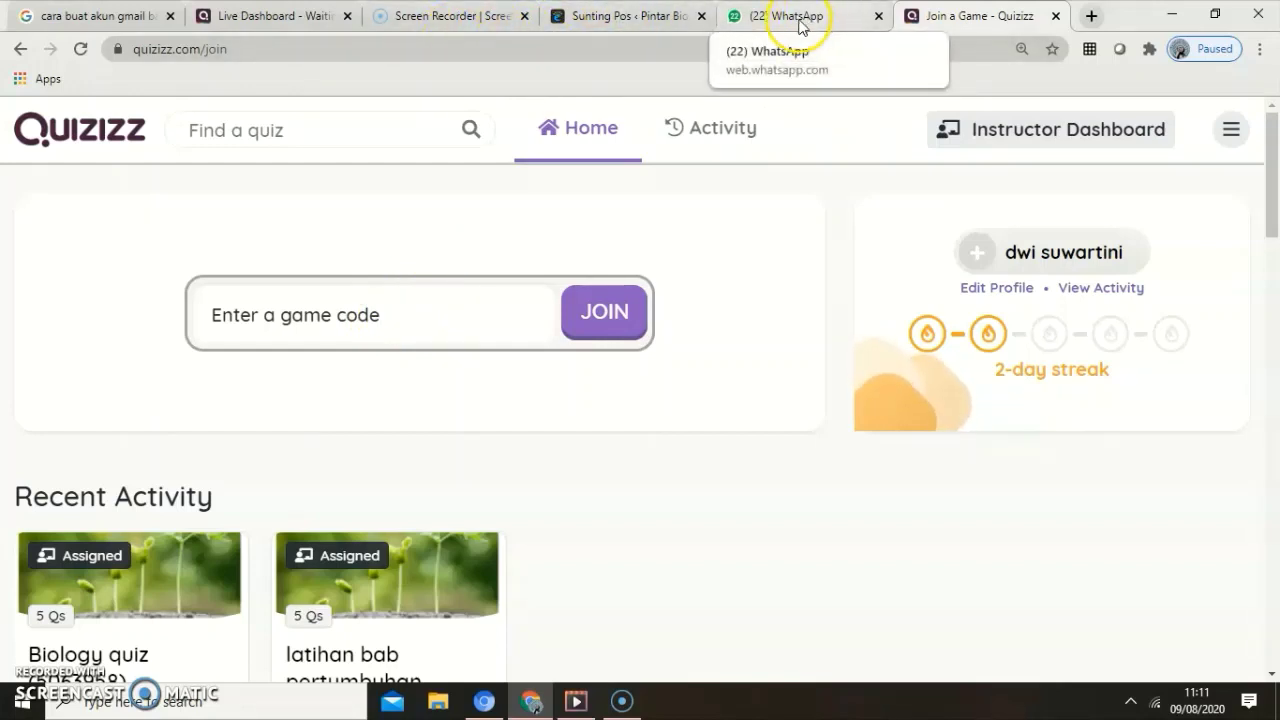
Enter the game code 995168 from the host's waiting screen on the join page and join the game
left_click(245, 14)
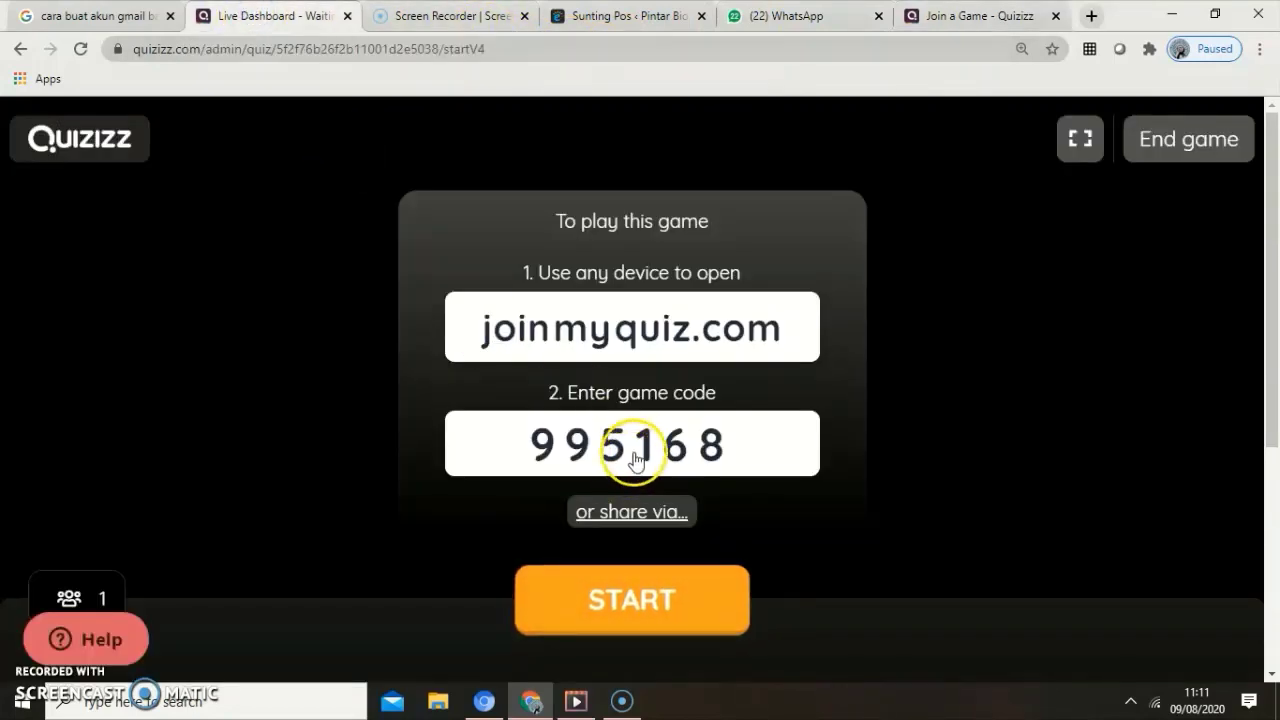
left_click(928, 17)
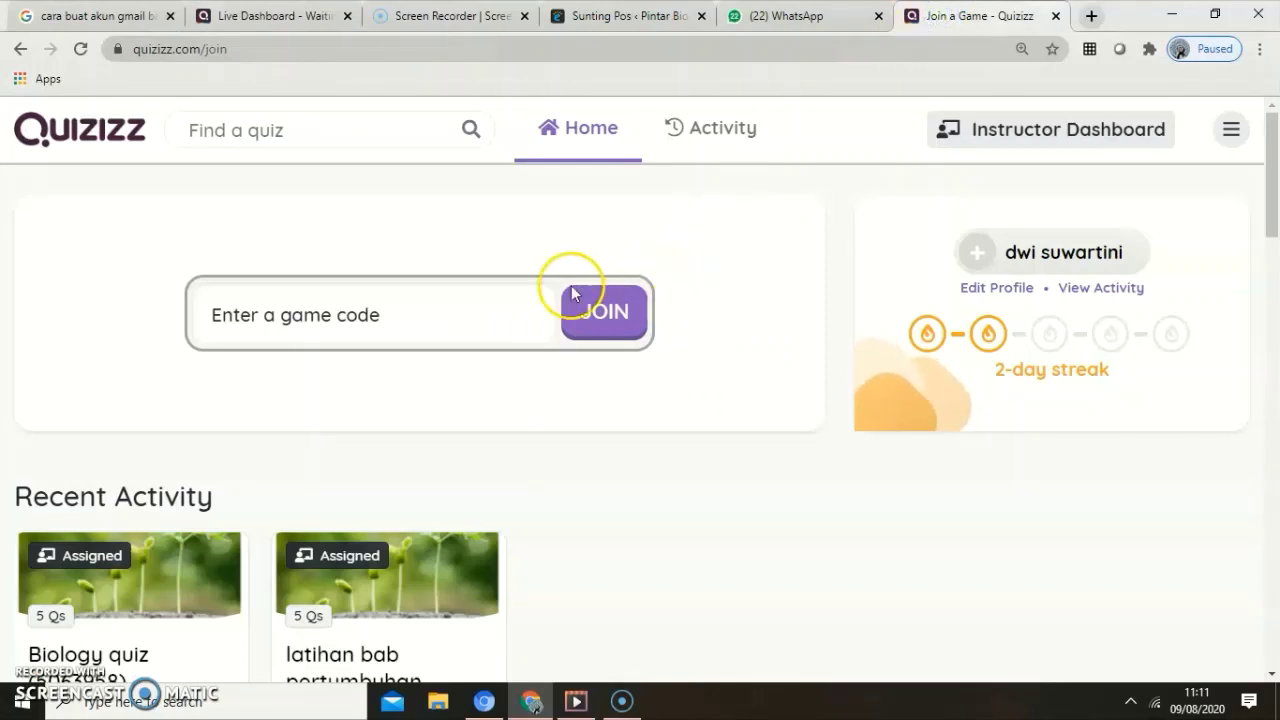
left_click(478, 332)
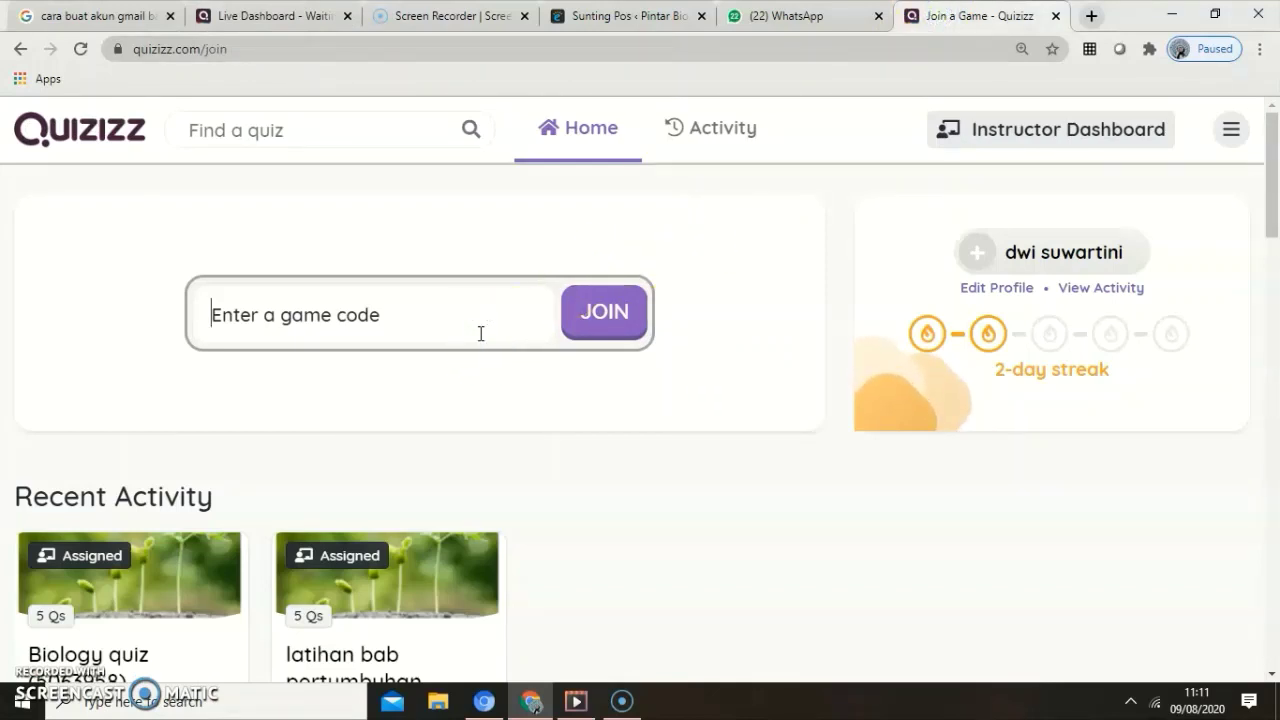
type("995168")
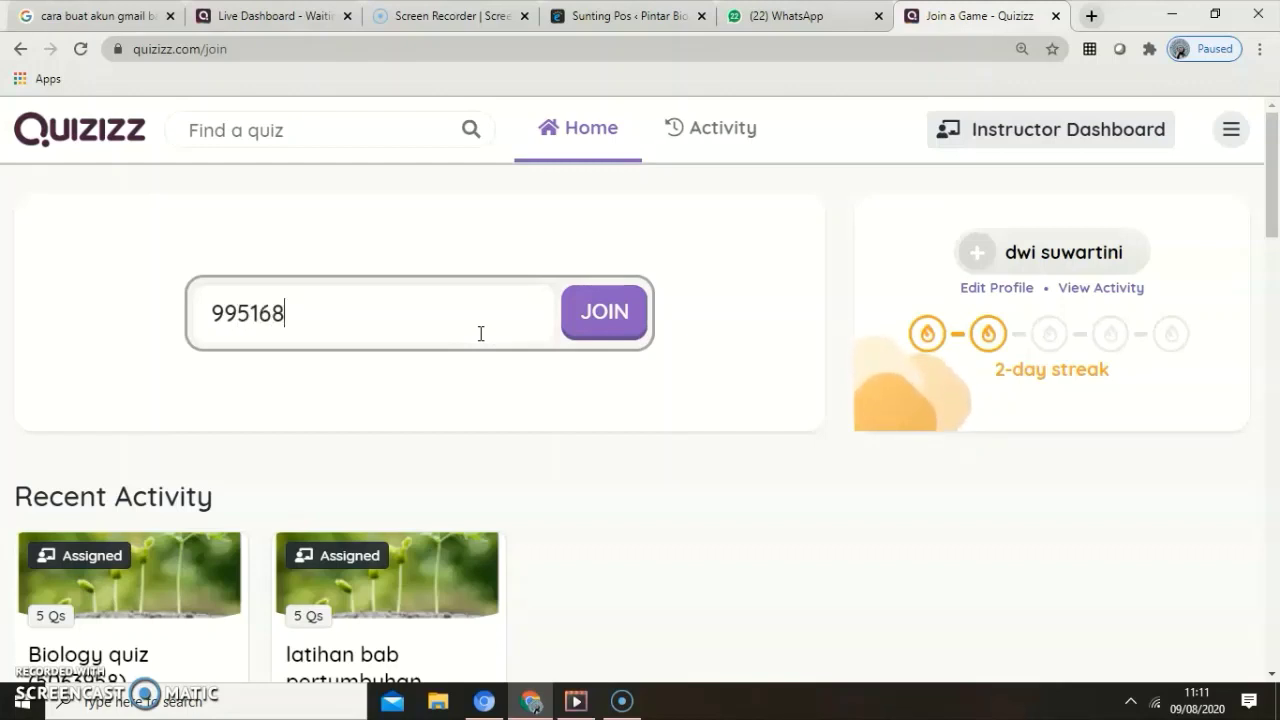
left_click(308, 22)
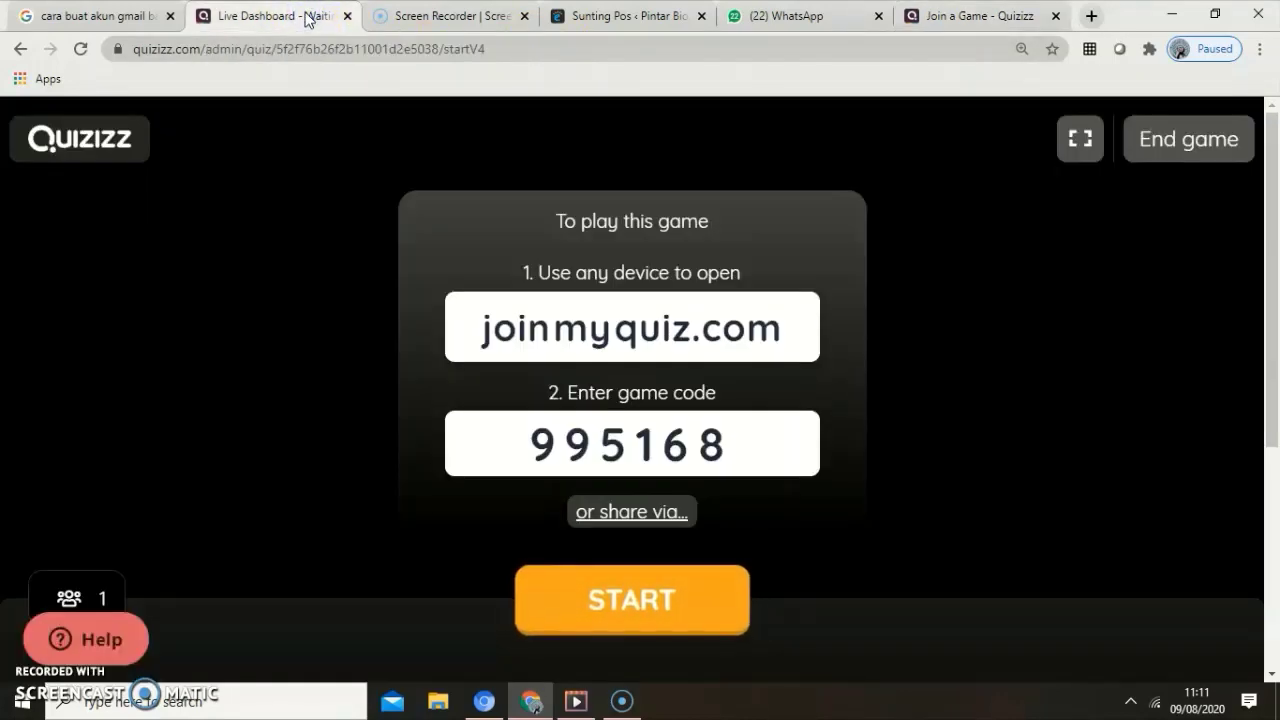
left_click(978, 20)
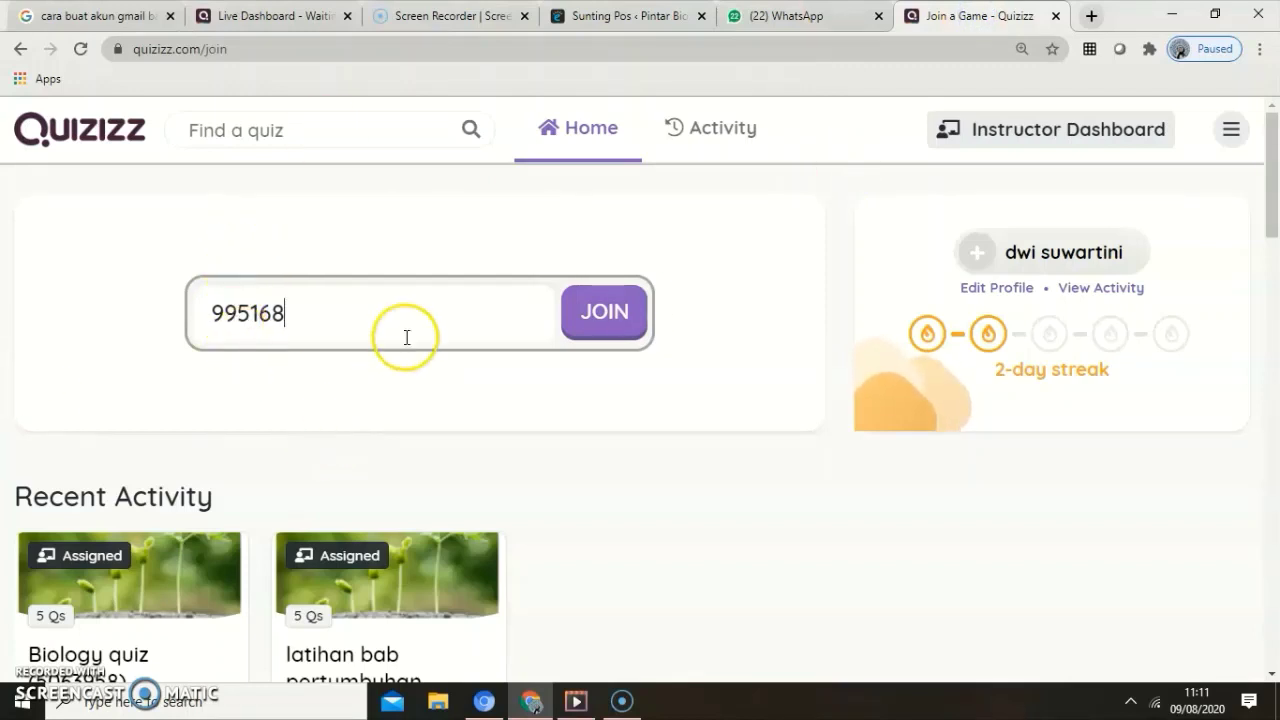
left_click(615, 316)
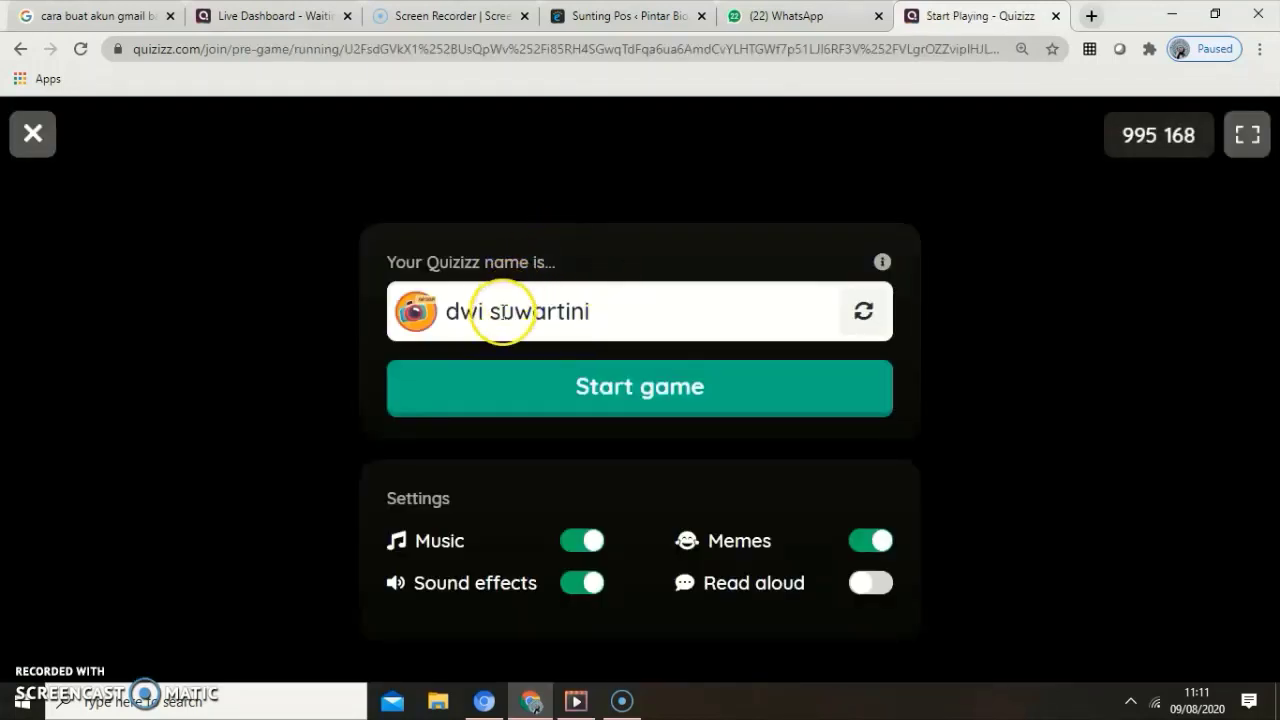
Start the game as a player under the prefilled name and view the other players in the waiting room
left_click(600, 313)
left_click(610, 392)
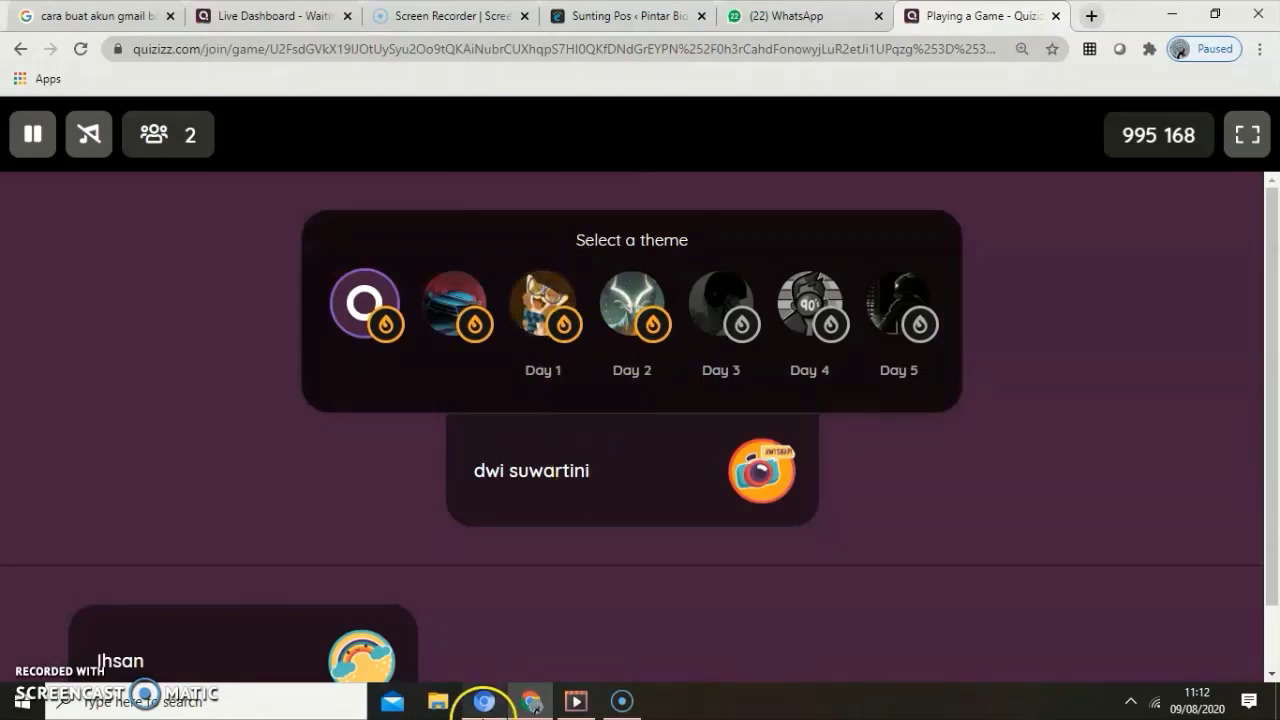
scroll(214, 655, "down", 1)
scroll(214, 655, "down", 1)
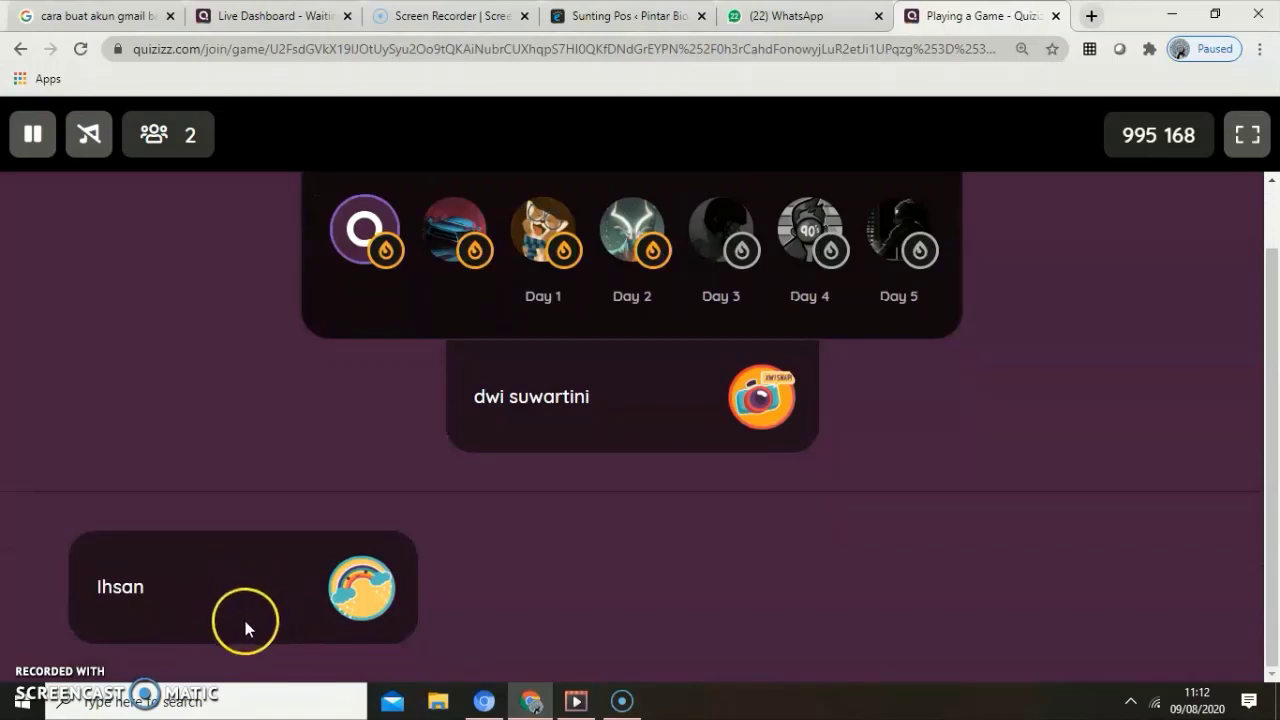
scroll(470, 570, "up", 1)
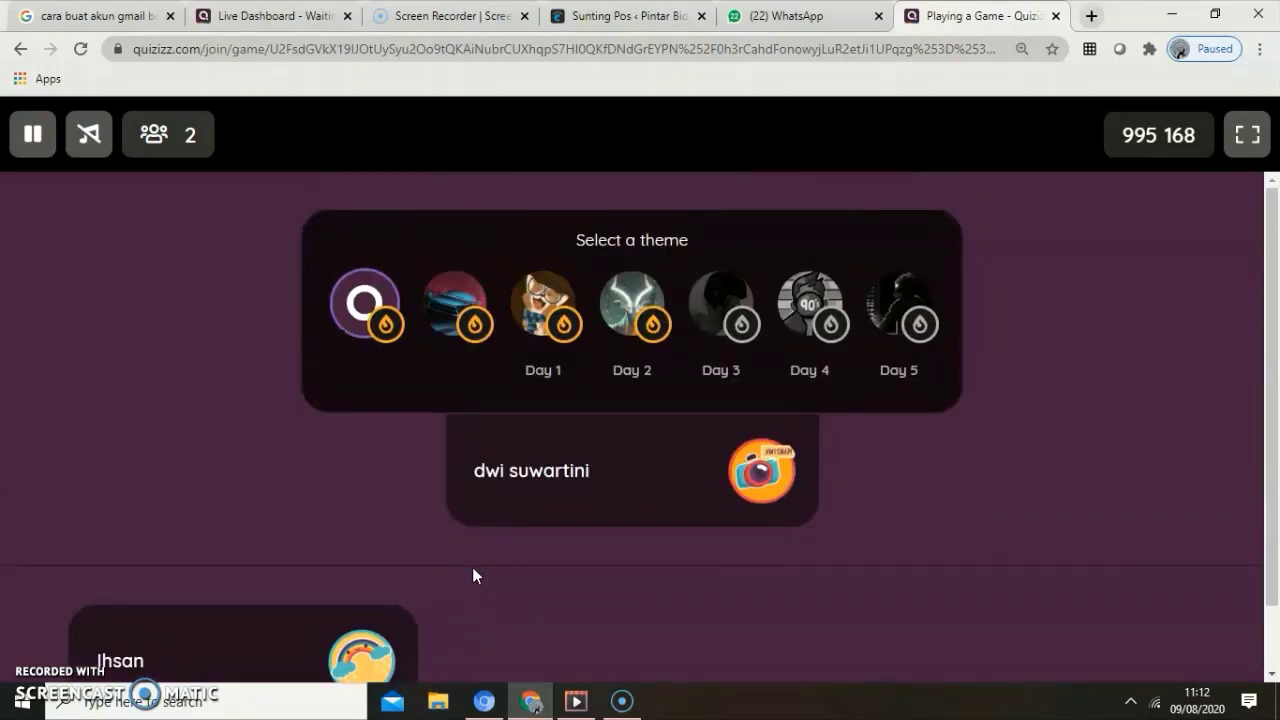
Start the live game for the joined players from the host dashboard and mute the dashboard's sound
left_click(258, 16)
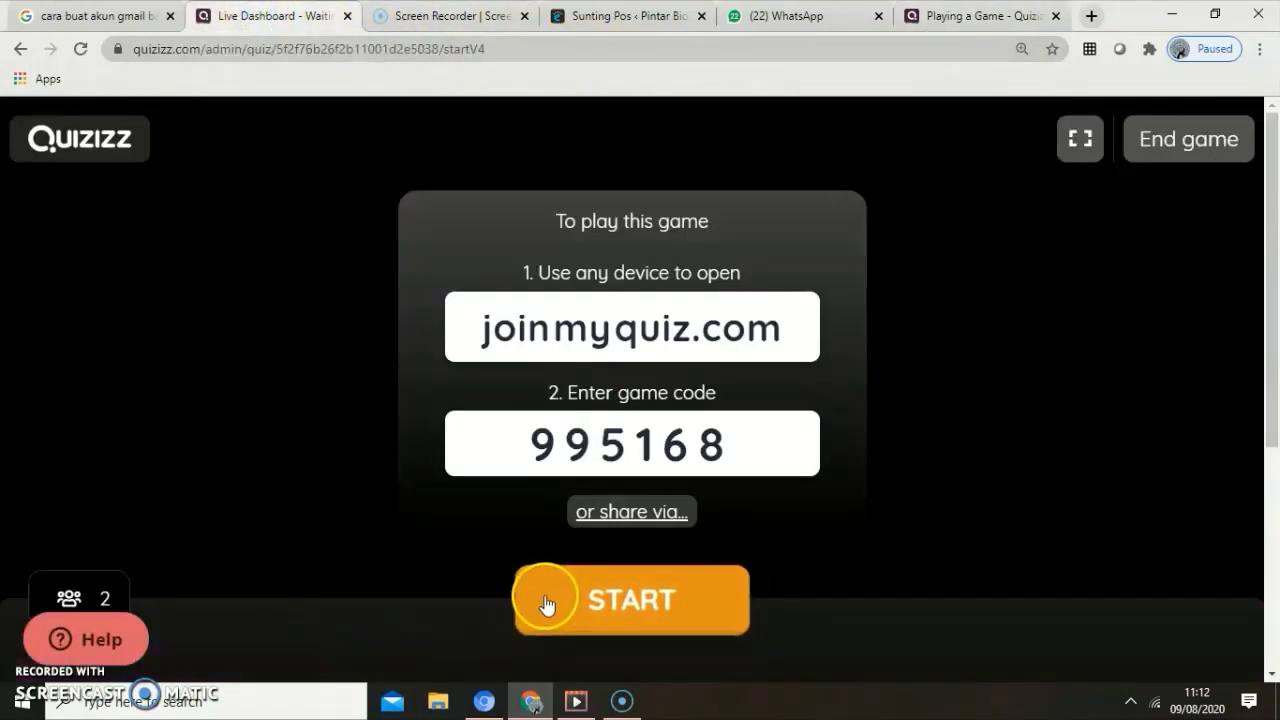
scroll(229, 531, "down", 1)
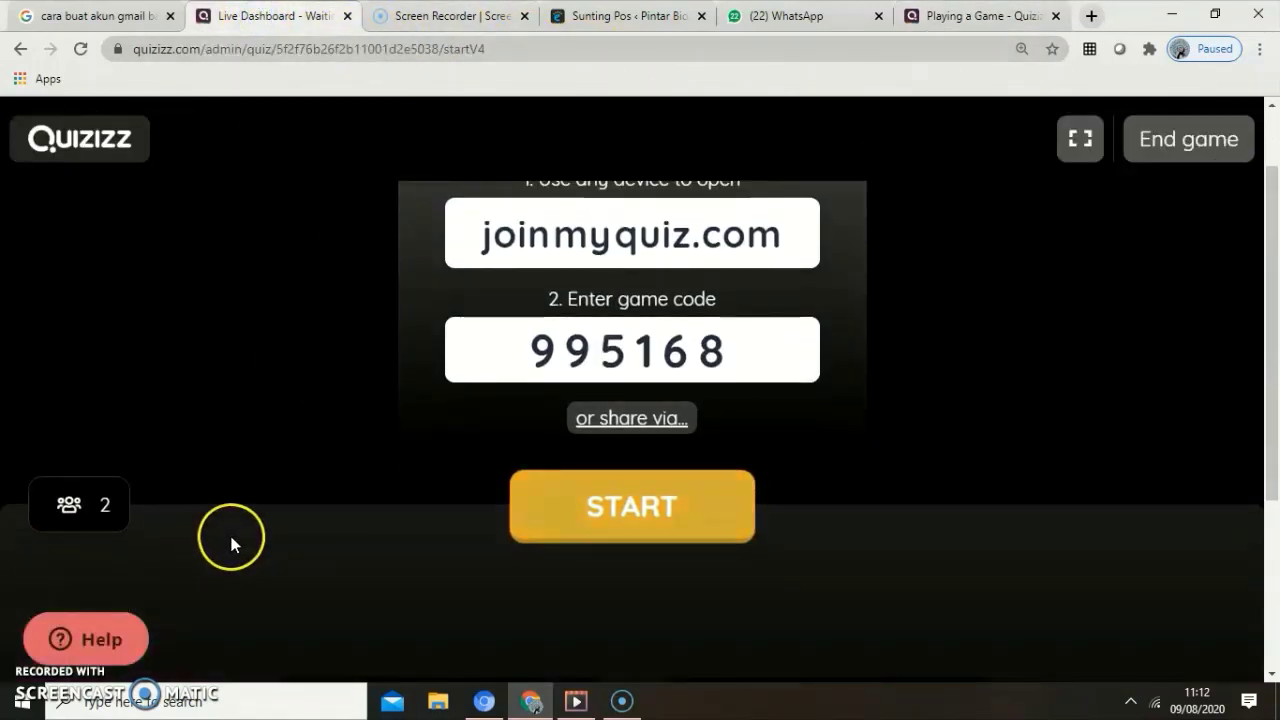
left_click(624, 512)
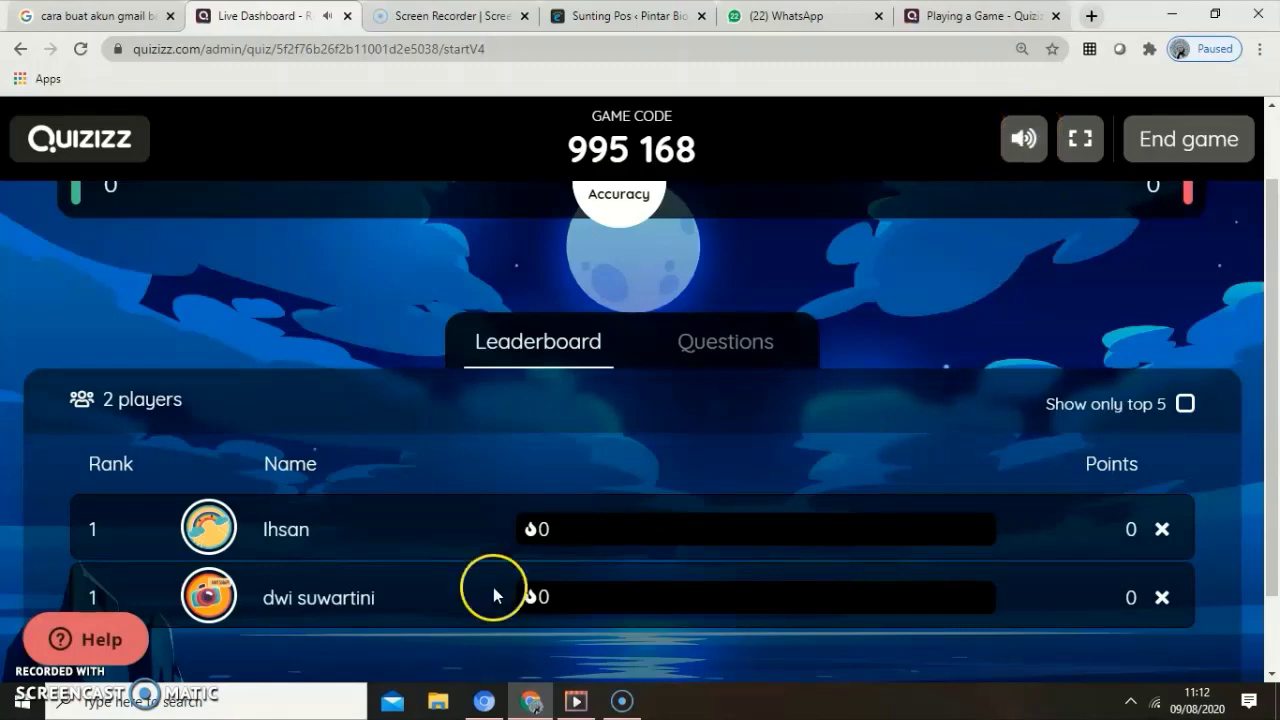
left_click(307, 523)
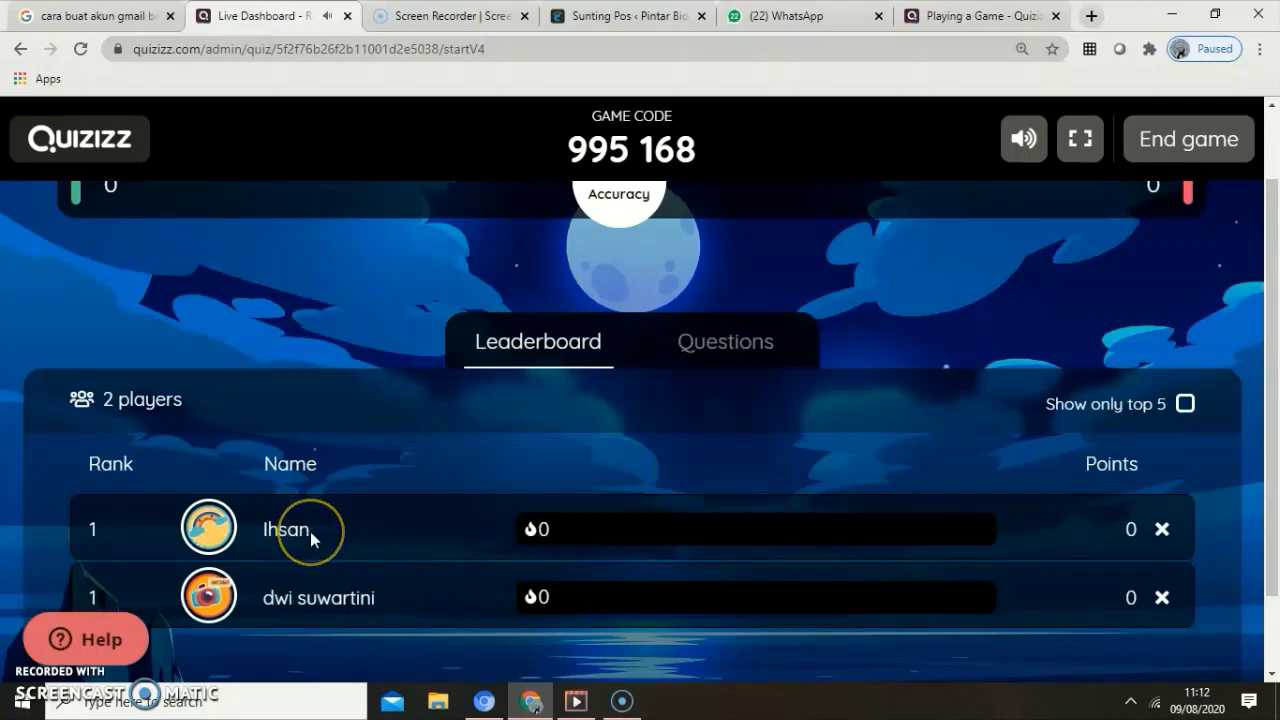
left_click(1030, 140)
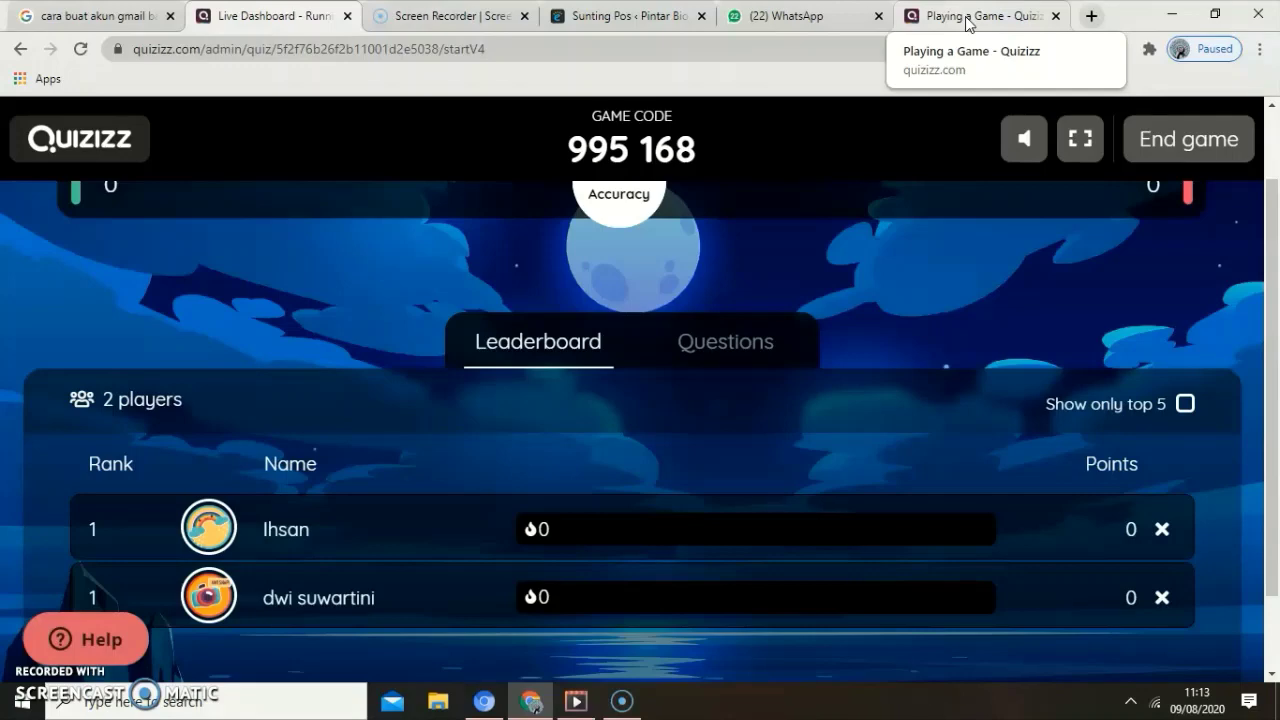
Return to the player's game, turn the music on, and answer the first two questions with Gastrula and kotiledon
left_click(967, 18)
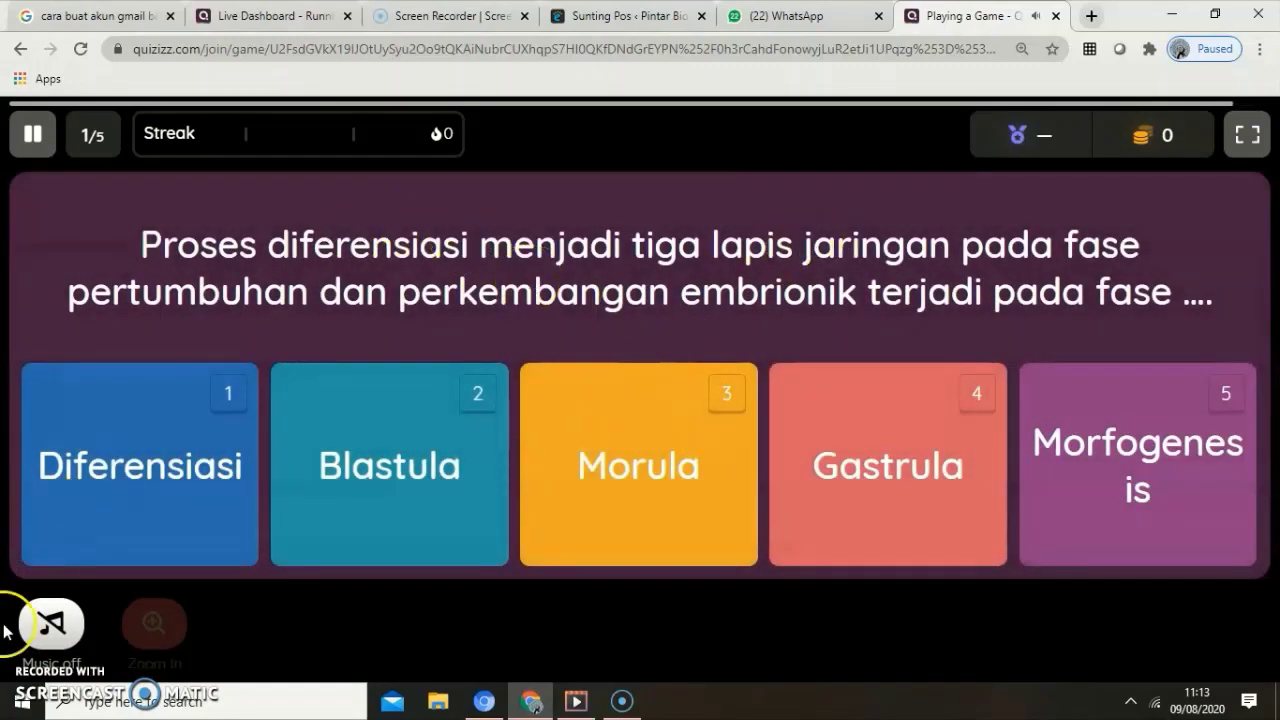
left_click(50, 625)
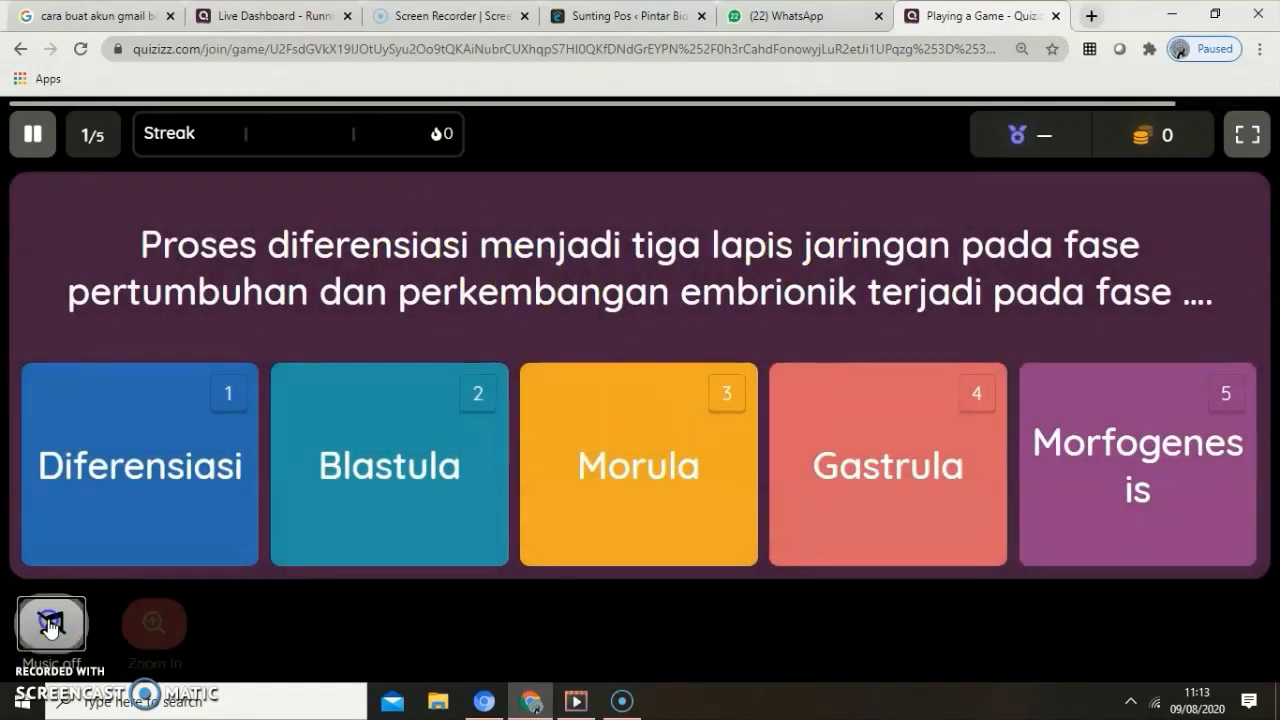
left_click(429, 510)
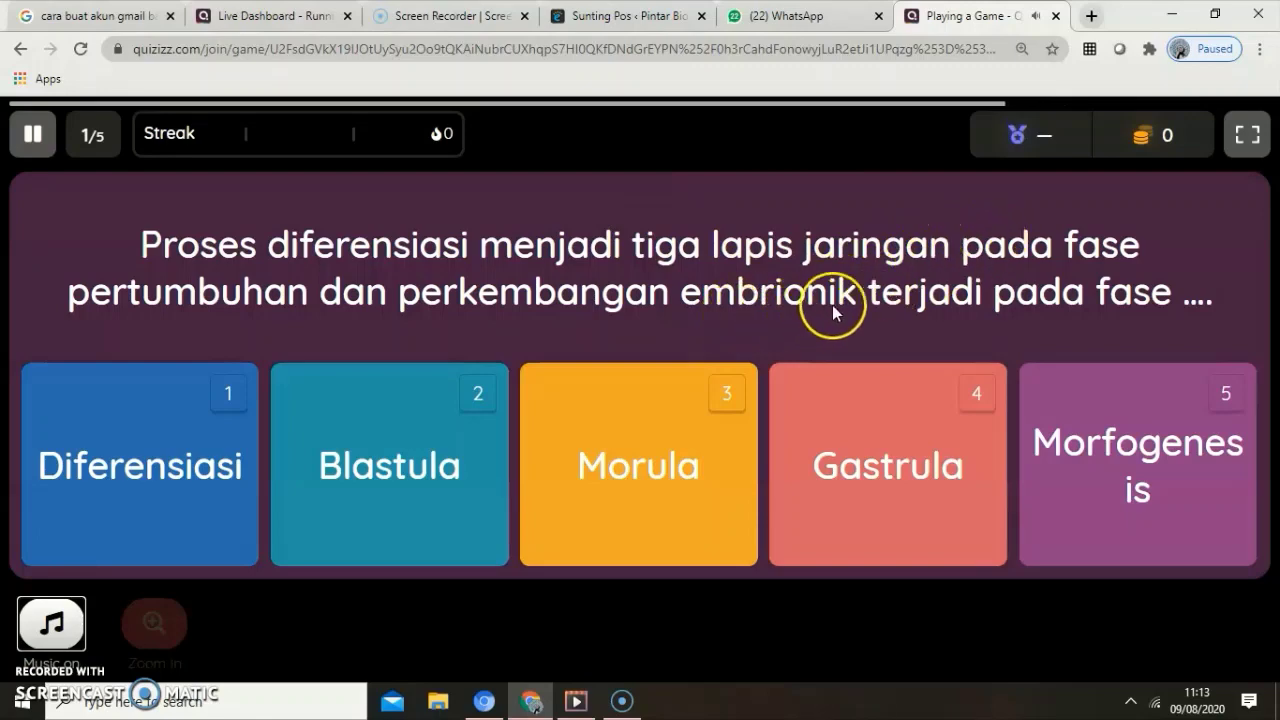
left_click(891, 465)
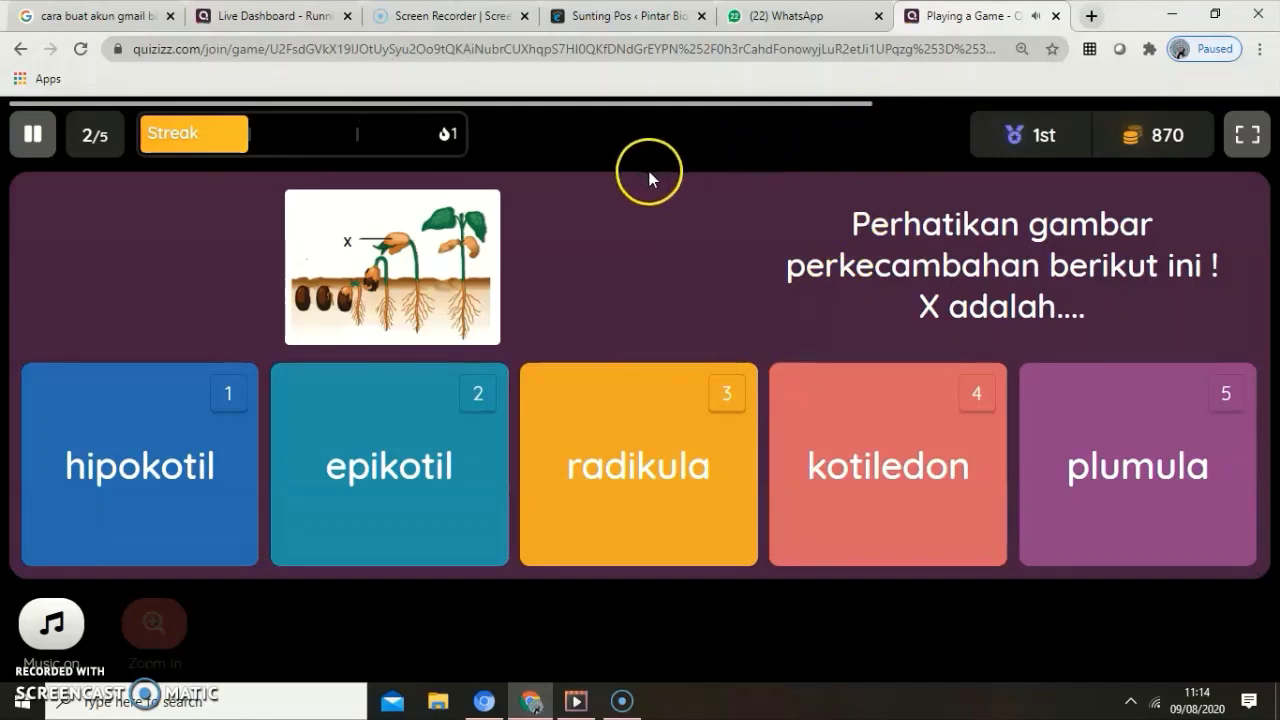
left_click(697, 409)
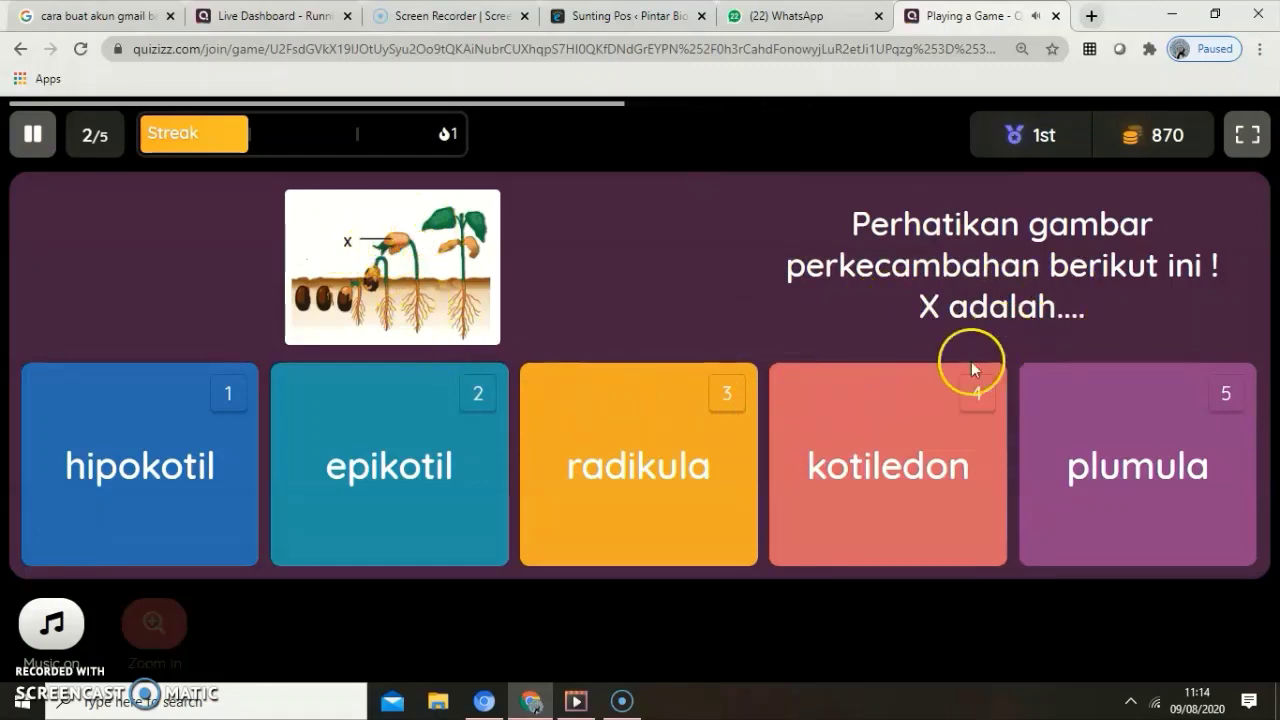
left_click(918, 463)
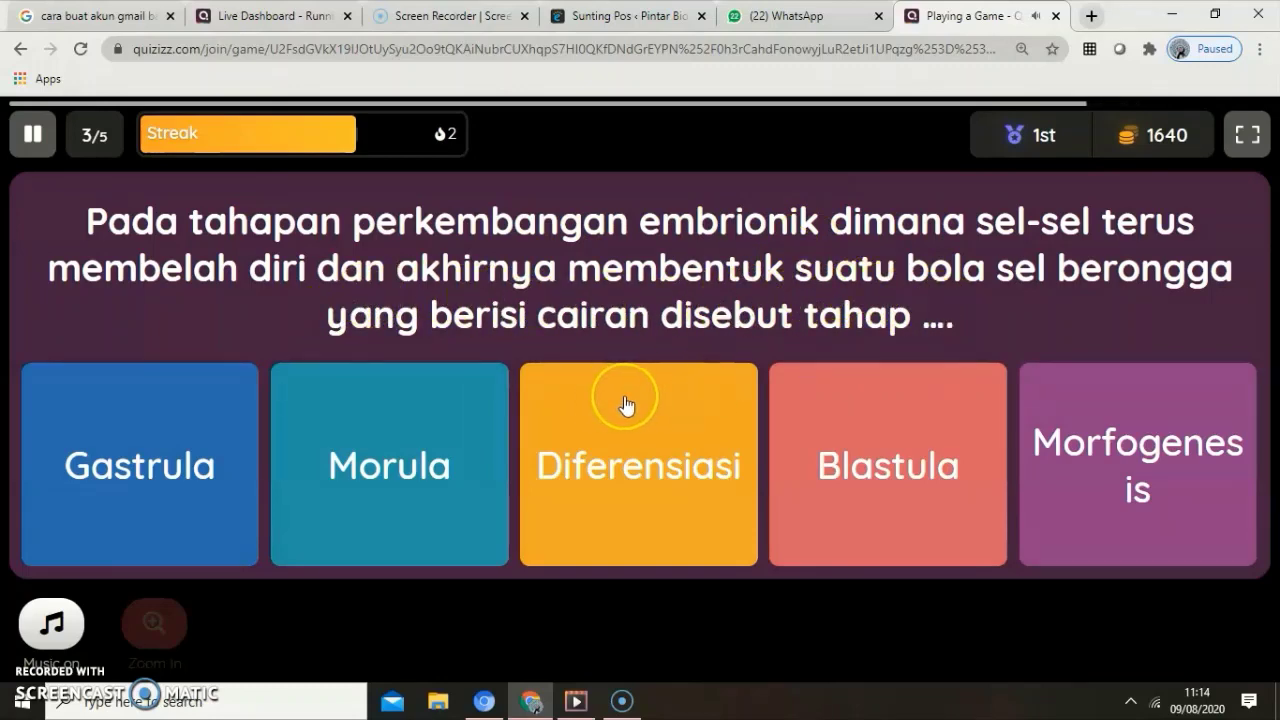
Answer questions 3 to 5 with Blastula, Nitrogen and jagung, and the repeated micronutrient question with Mangaan
left_click(870, 460)
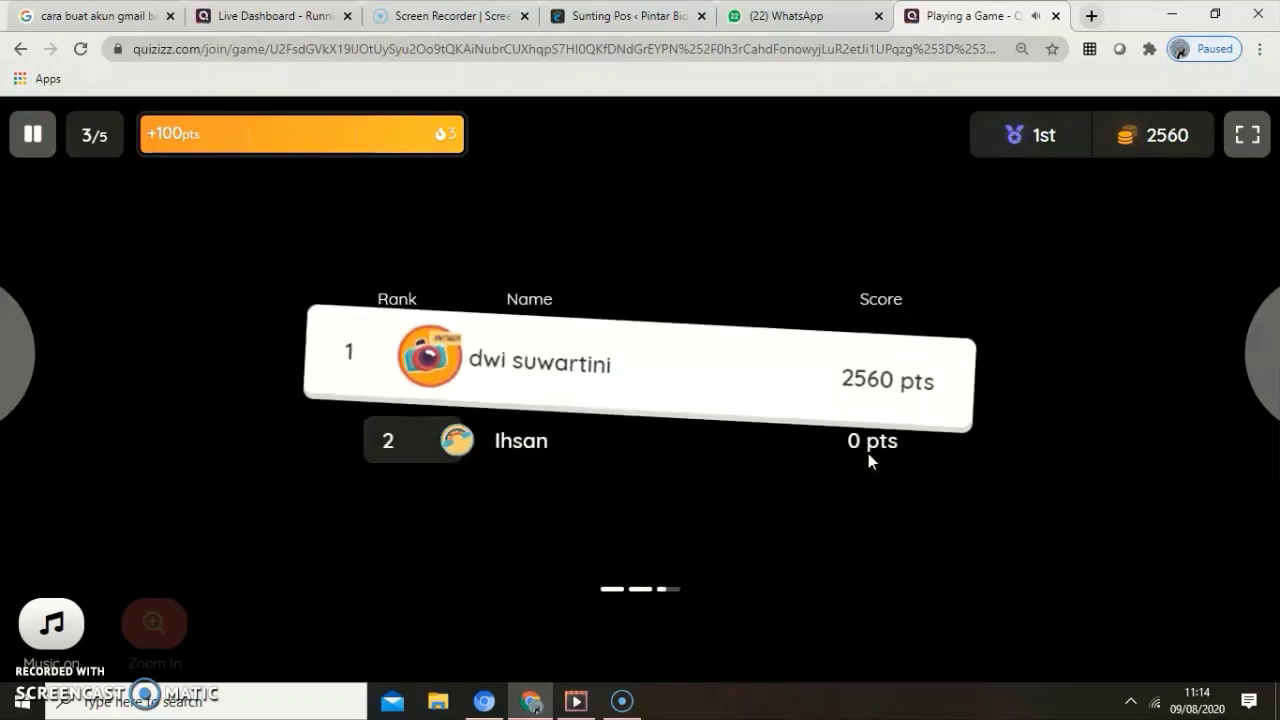
left_click(866, 454)
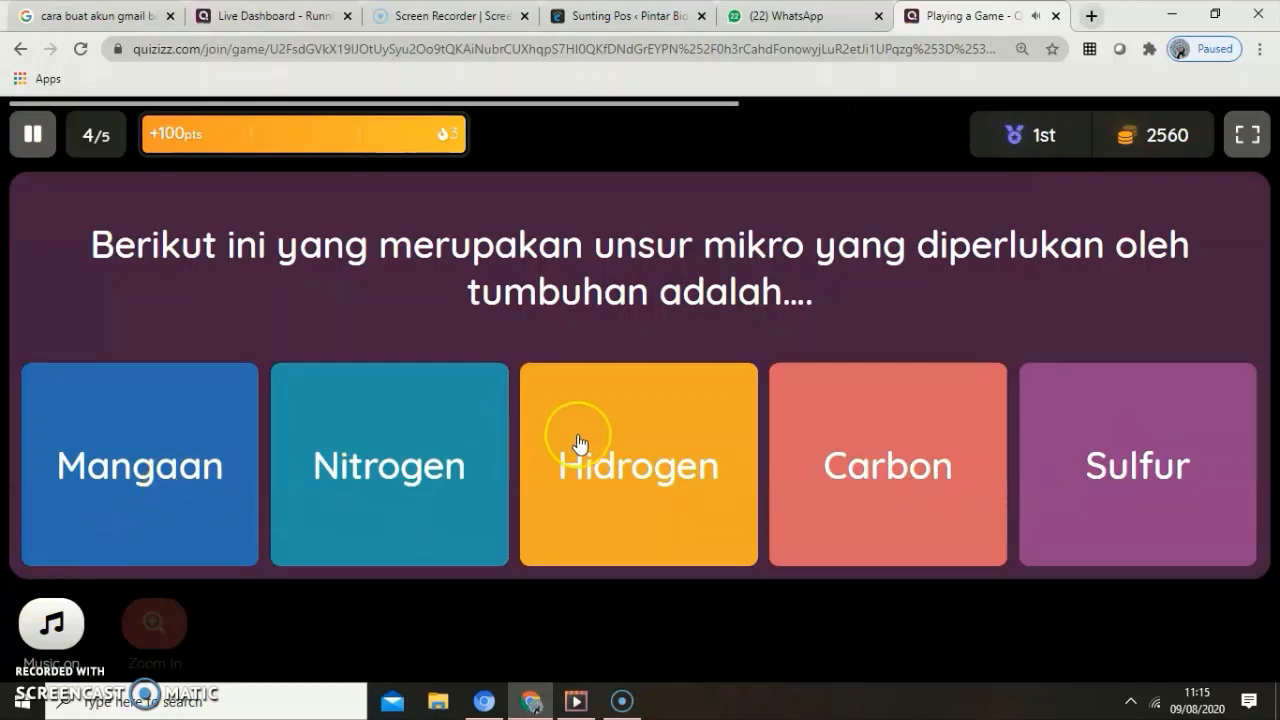
left_click(401, 470)
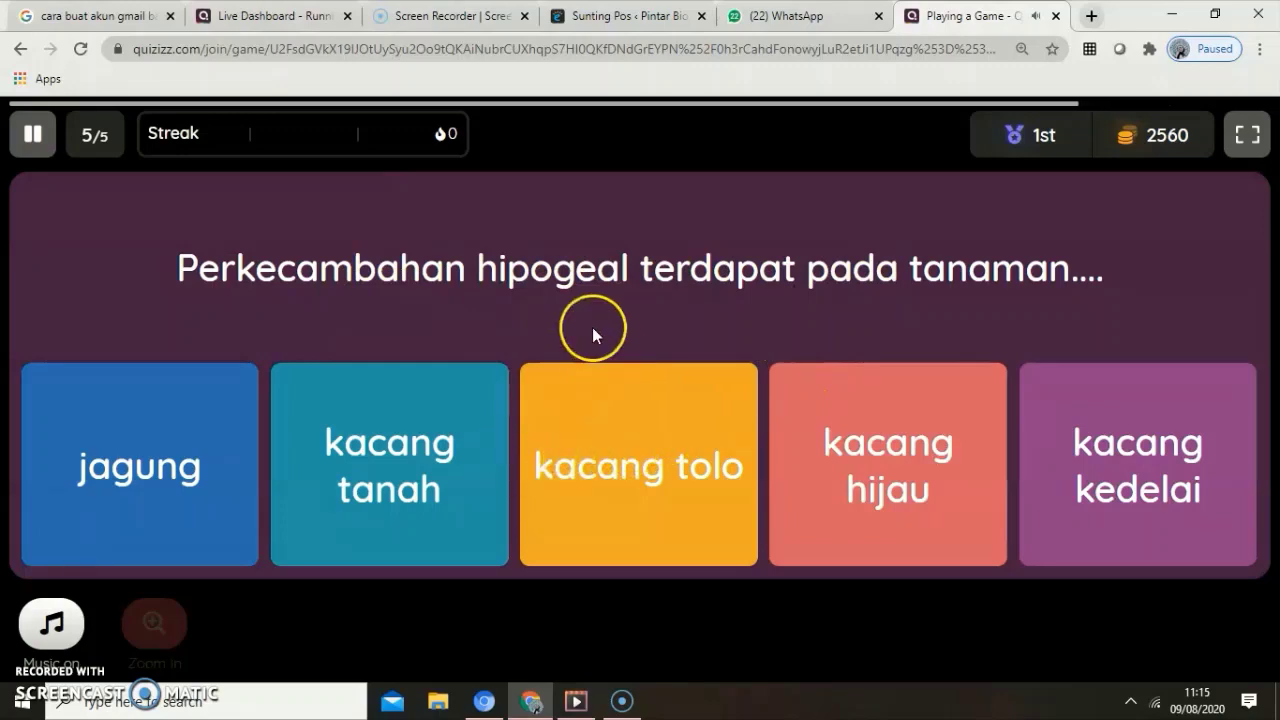
left_click(128, 481)
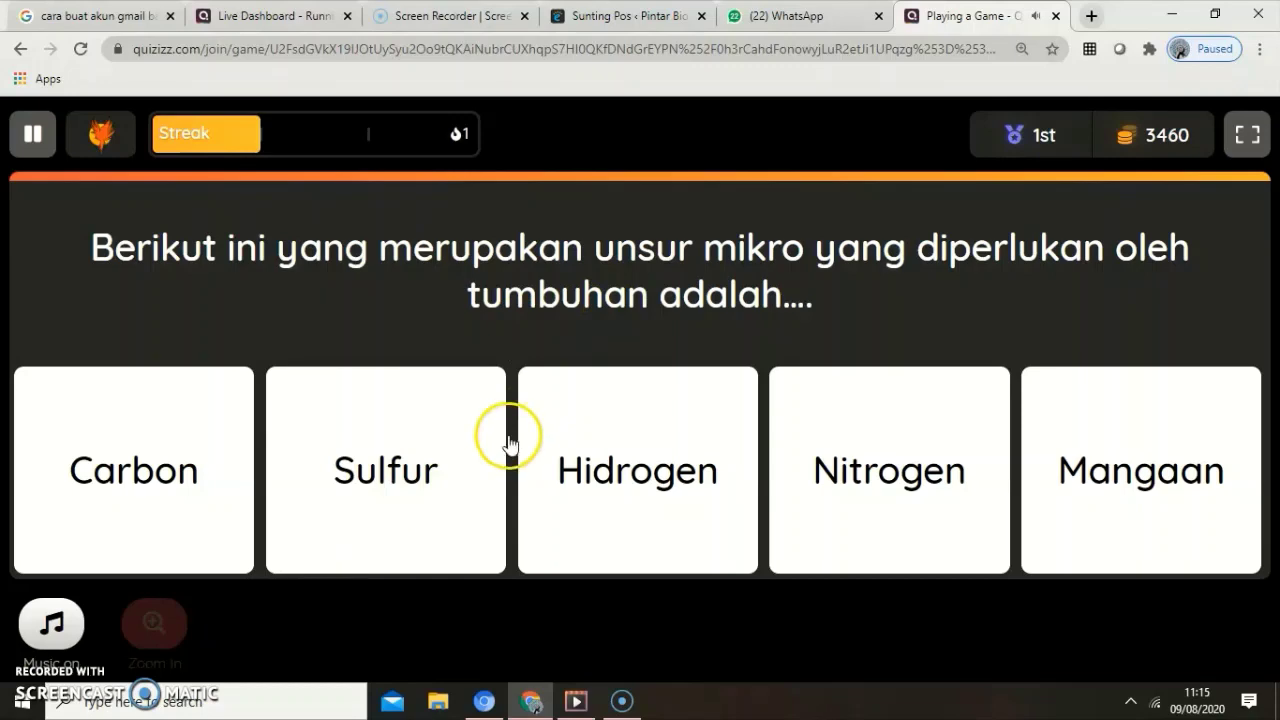
left_click(1112, 464)
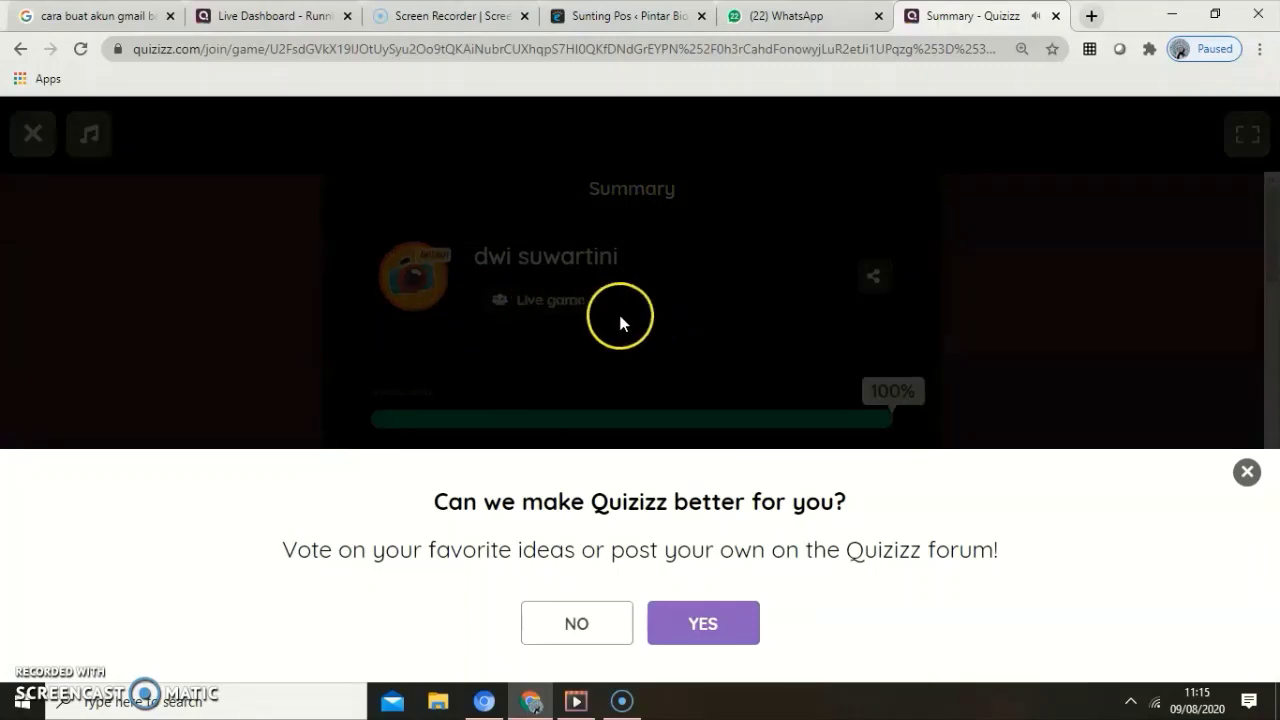
Close the player's finished game and review the class accuracy and leaderboard on the host dashboard
key("ctrl+w")
left_click(300, 18)
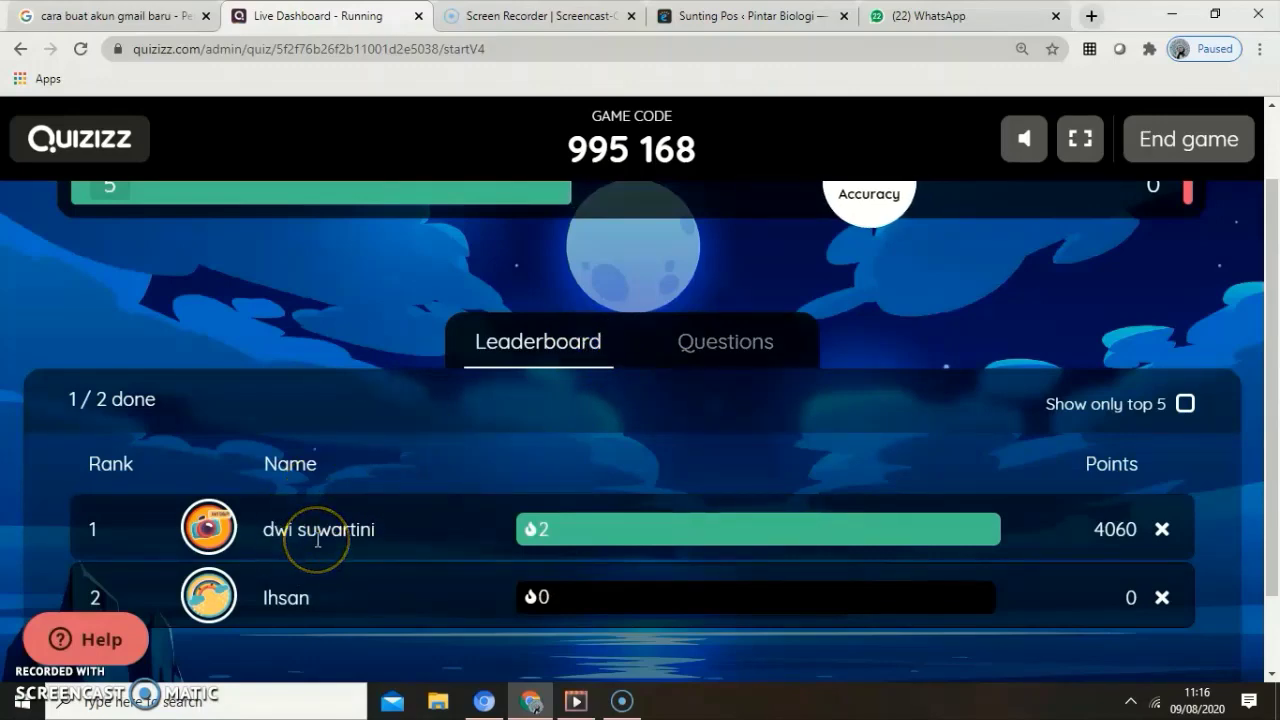
scroll(886, 300, "up", 1)
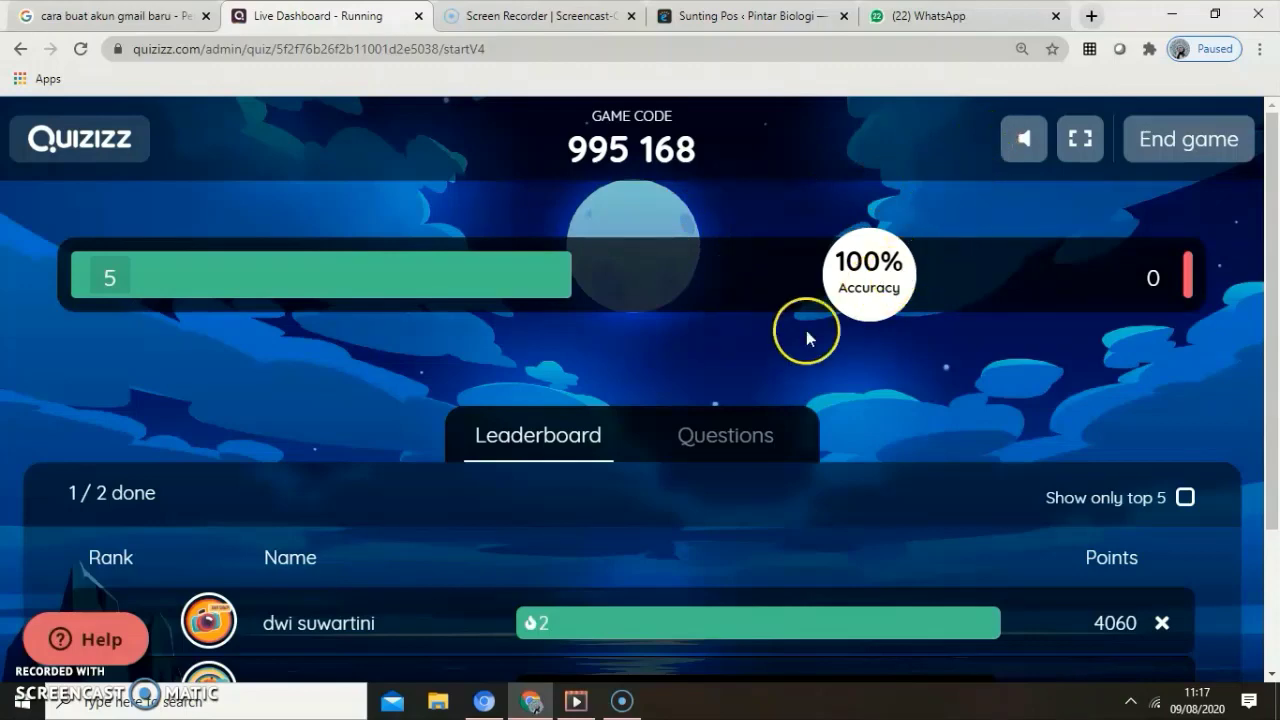
scroll(751, 378, "down", 2)
scroll(750, 370, "up", 2)
End the live game from the host dashboard and exit its summary to the Quizizz home page
left_click(1172, 140)
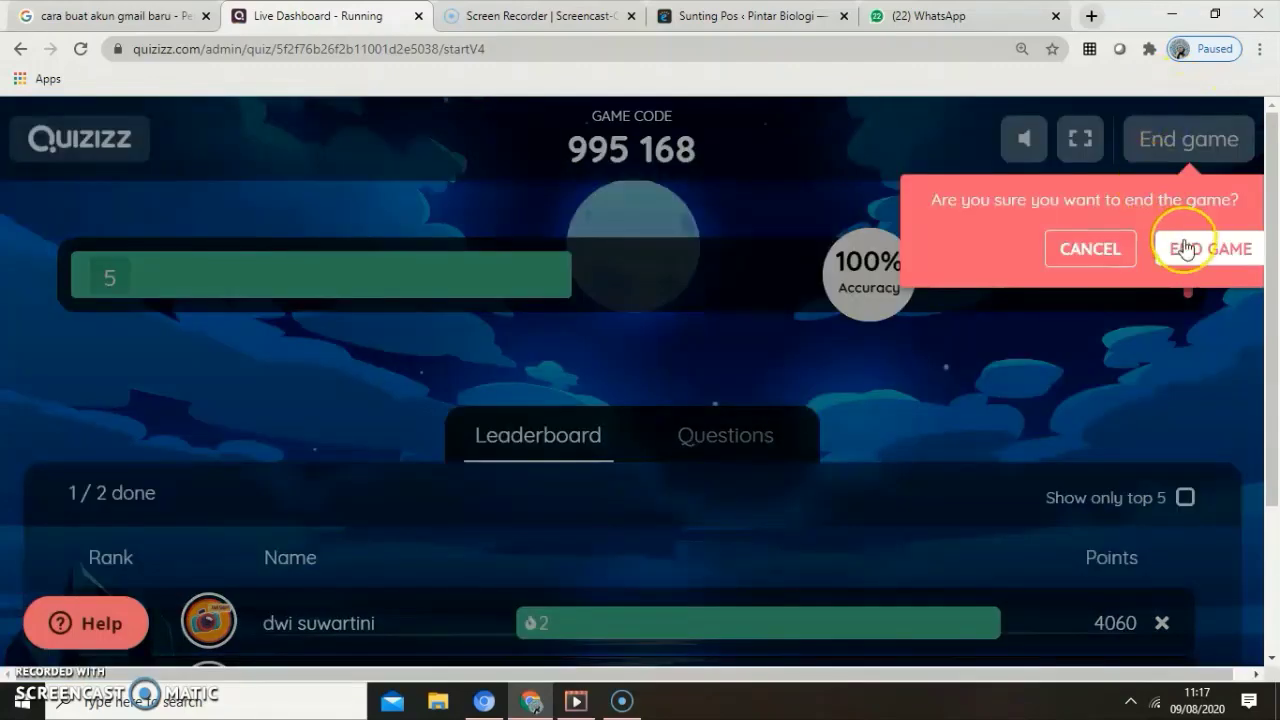
left_click(1190, 248)
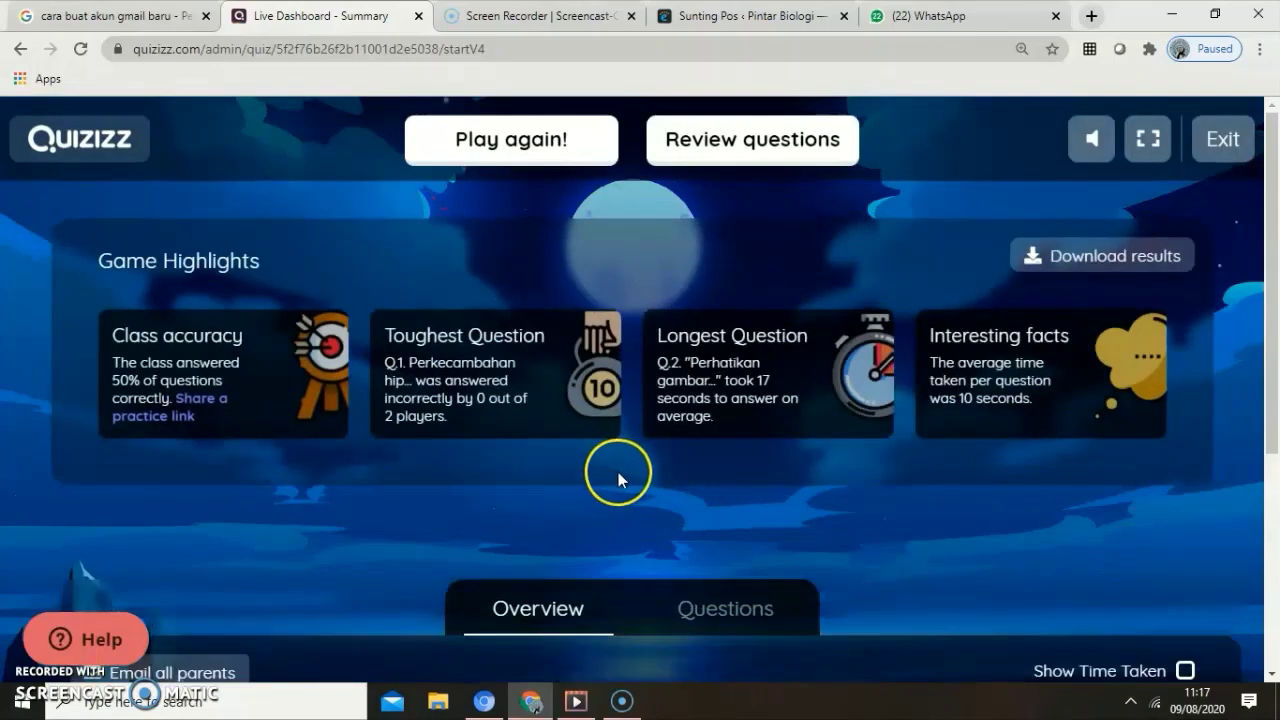
left_click(714, 466)
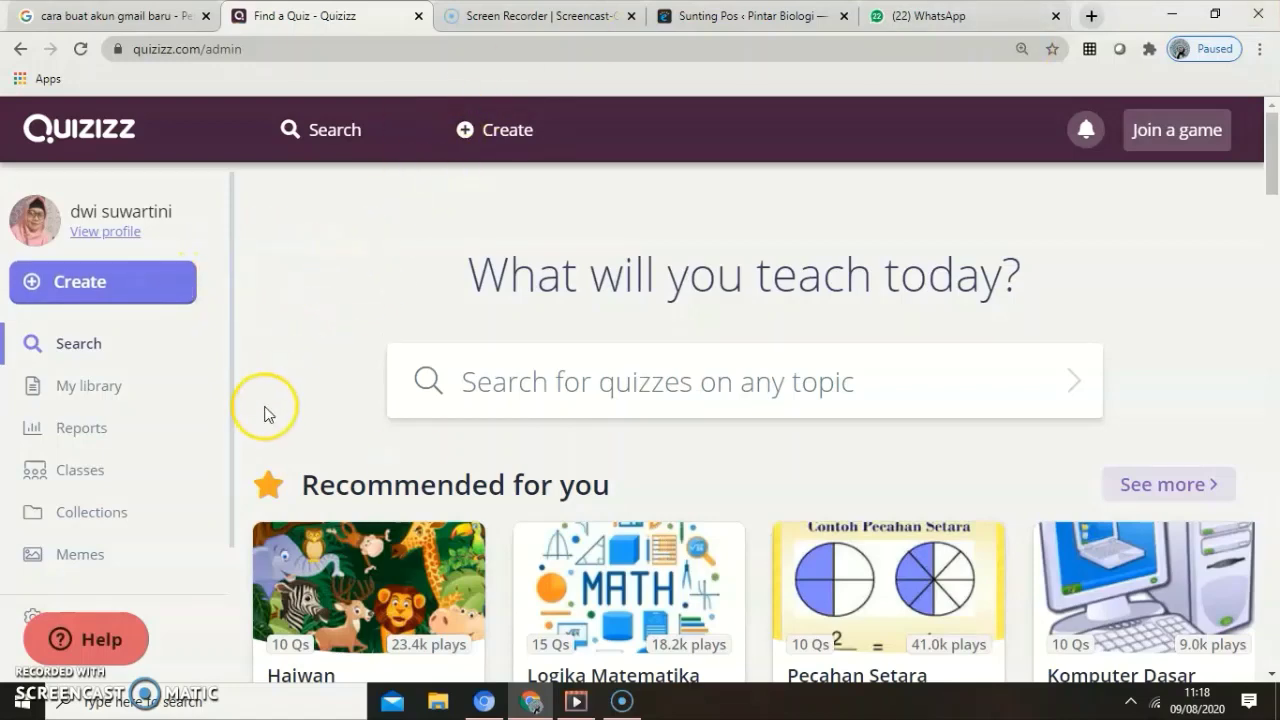
Open the quiz "kuis pertumbuhan makhluk hidup" from the library and start assigning it as homework
left_click(110, 387)
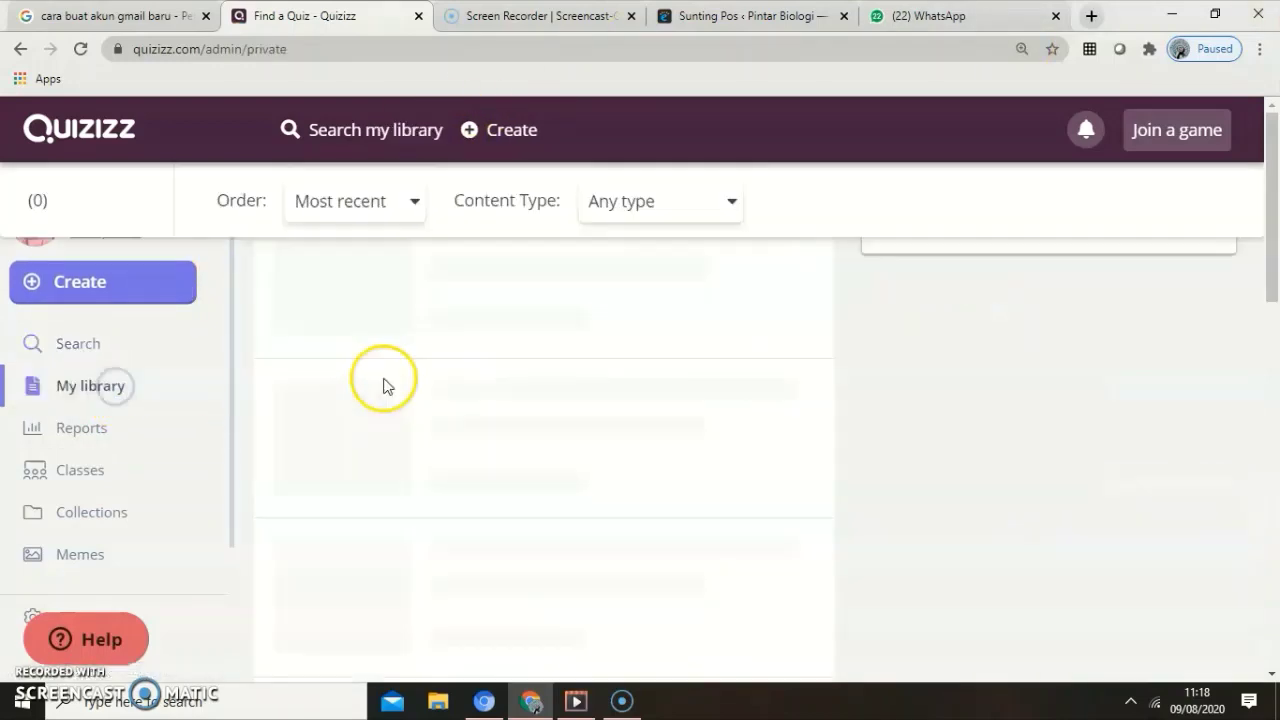
left_click(502, 310)
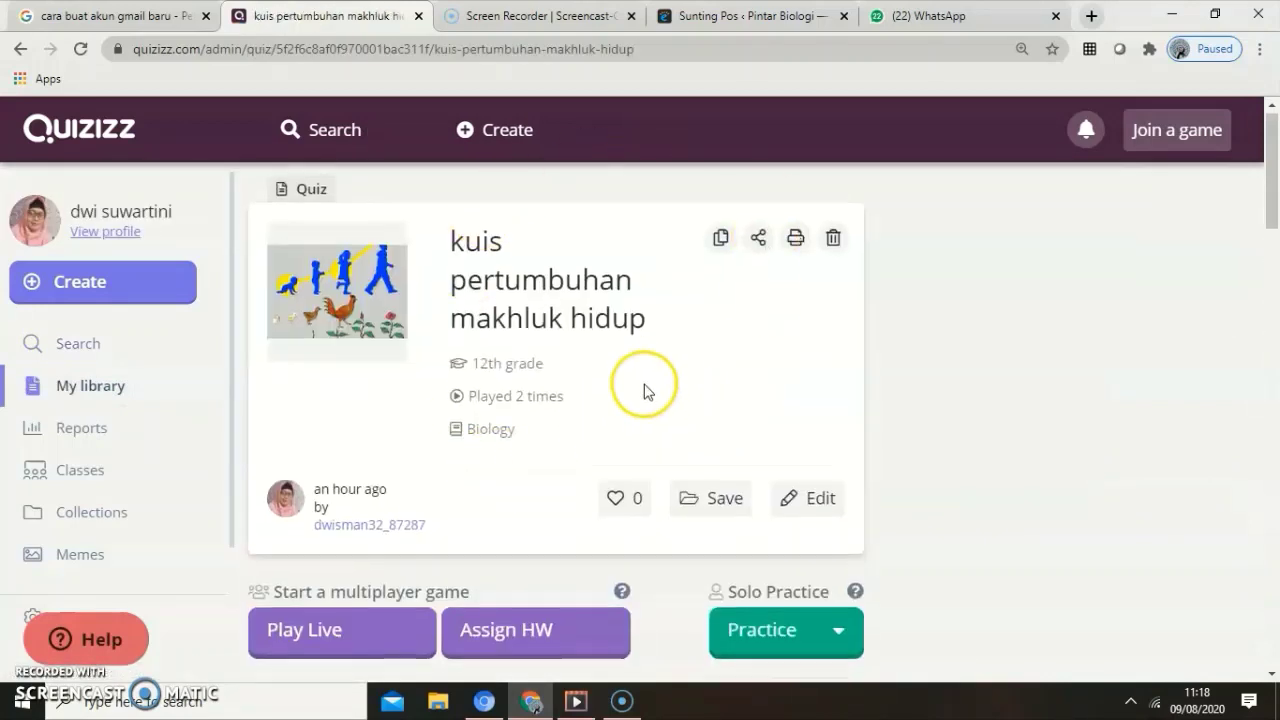
scroll(644, 391, "down", 1)
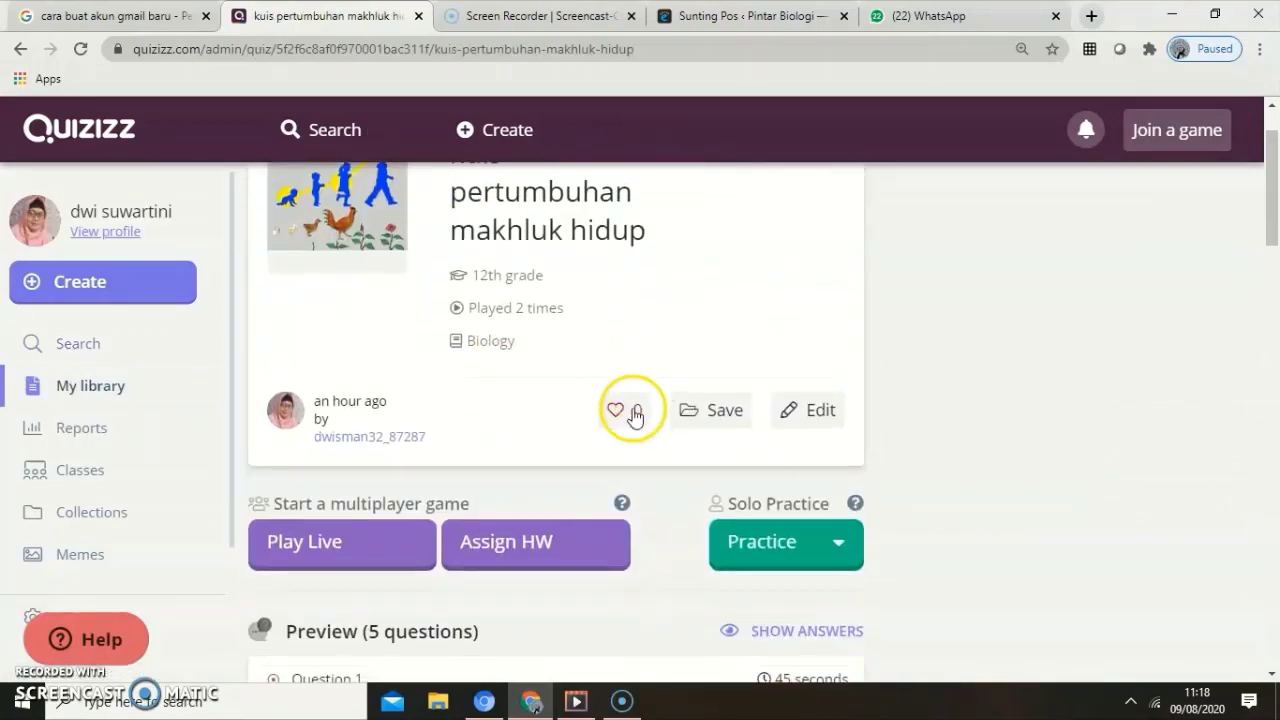
left_click(535, 545)
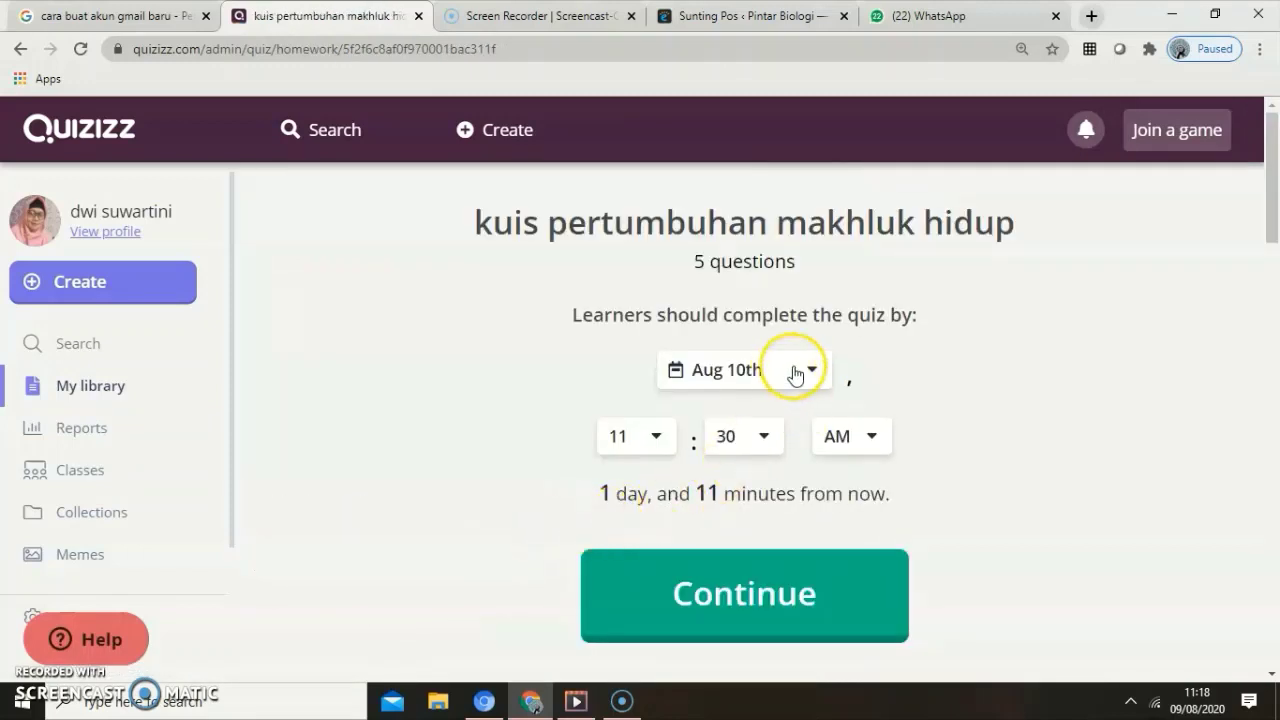
Set the homework deadline date to Aug 13th and continue to the participant invitation page
left_click(815, 372)
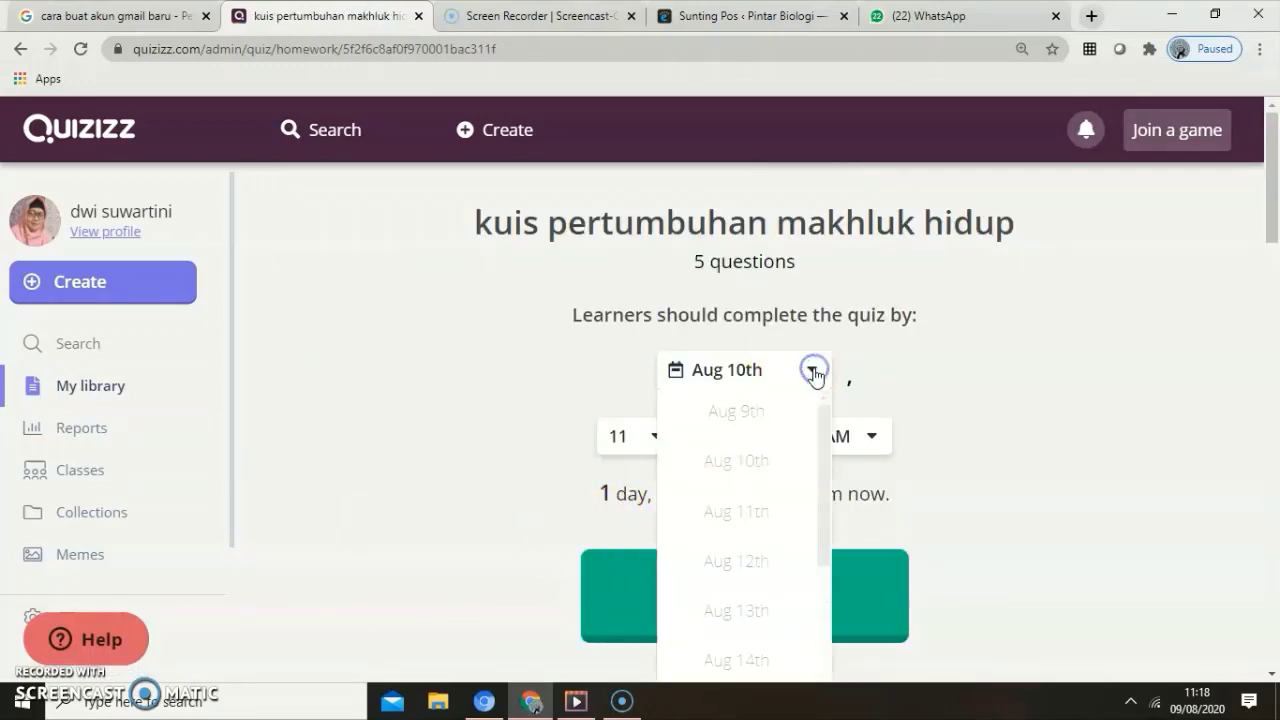
scroll(792, 445, "down", 1)
left_click_drag(821, 473, 833, 516)
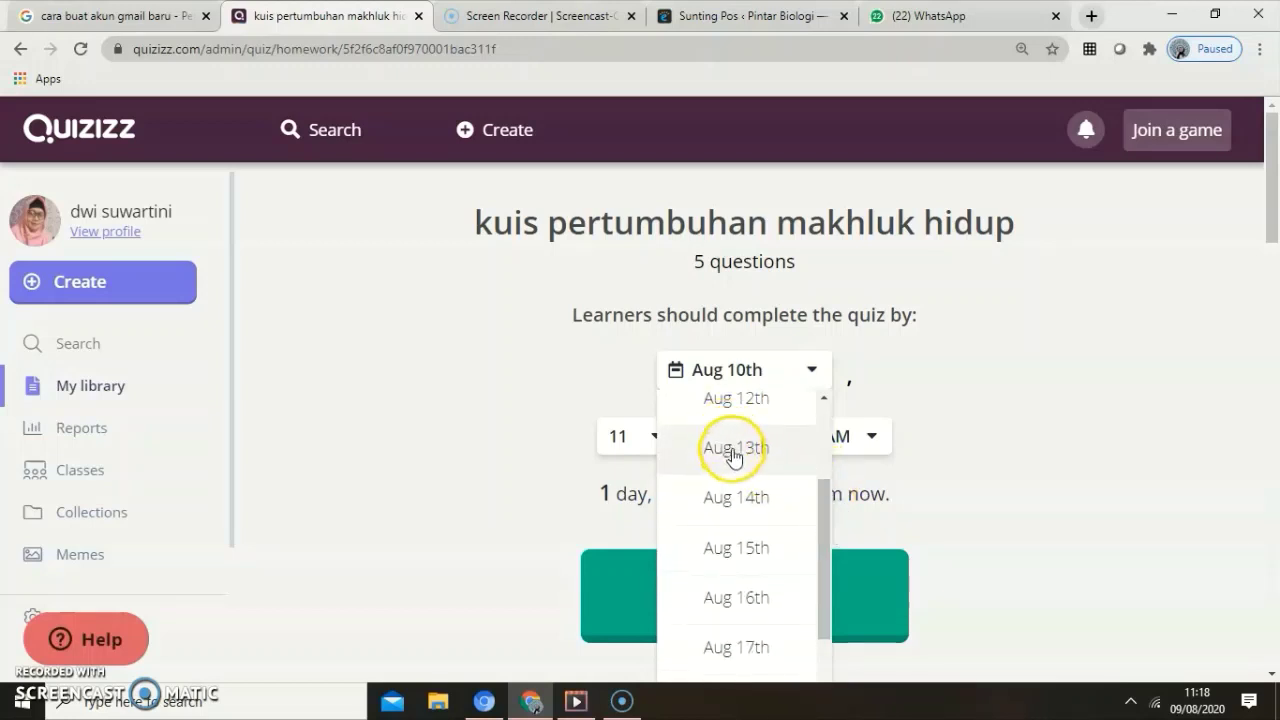
left_click(729, 446)
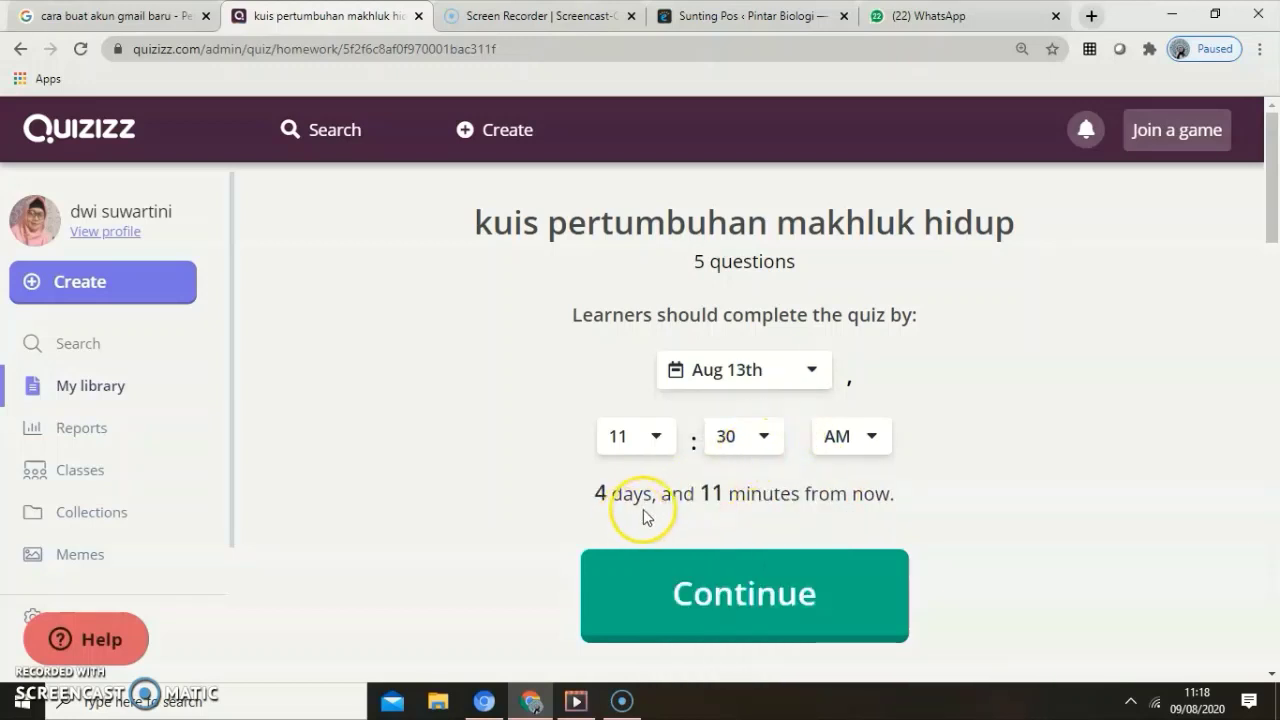
left_click(721, 595)
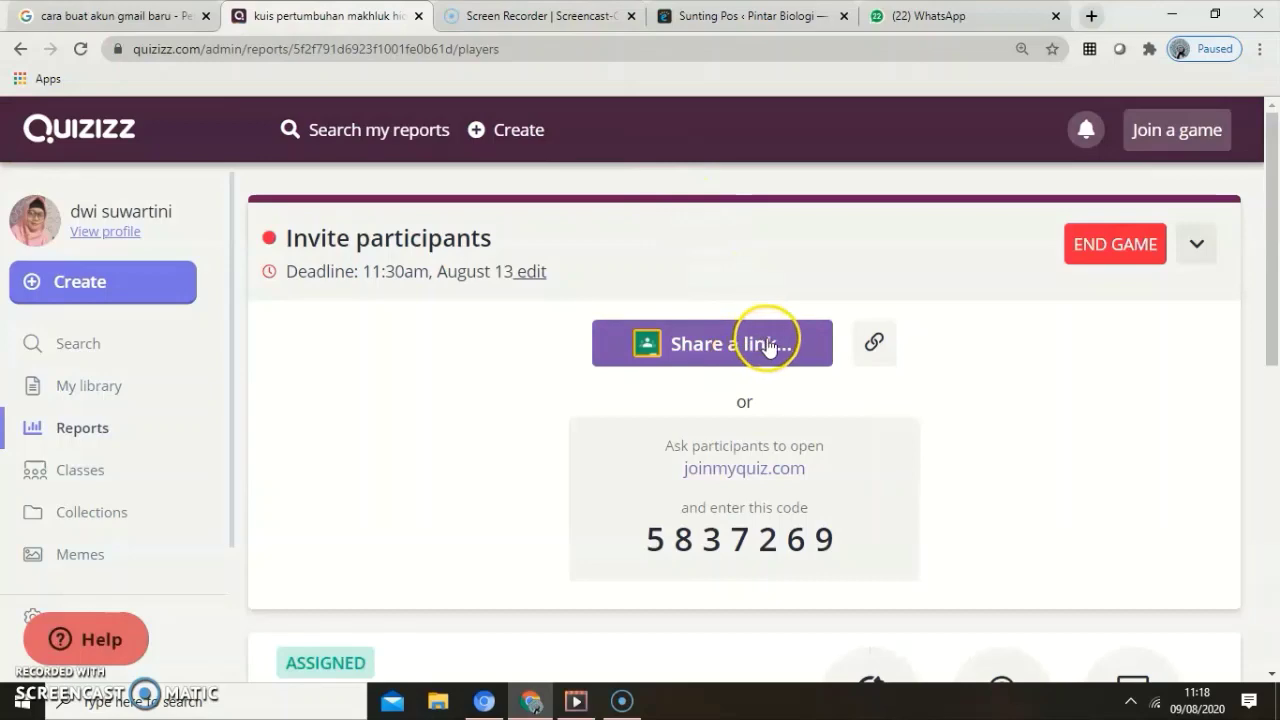
left_click(767, 345)
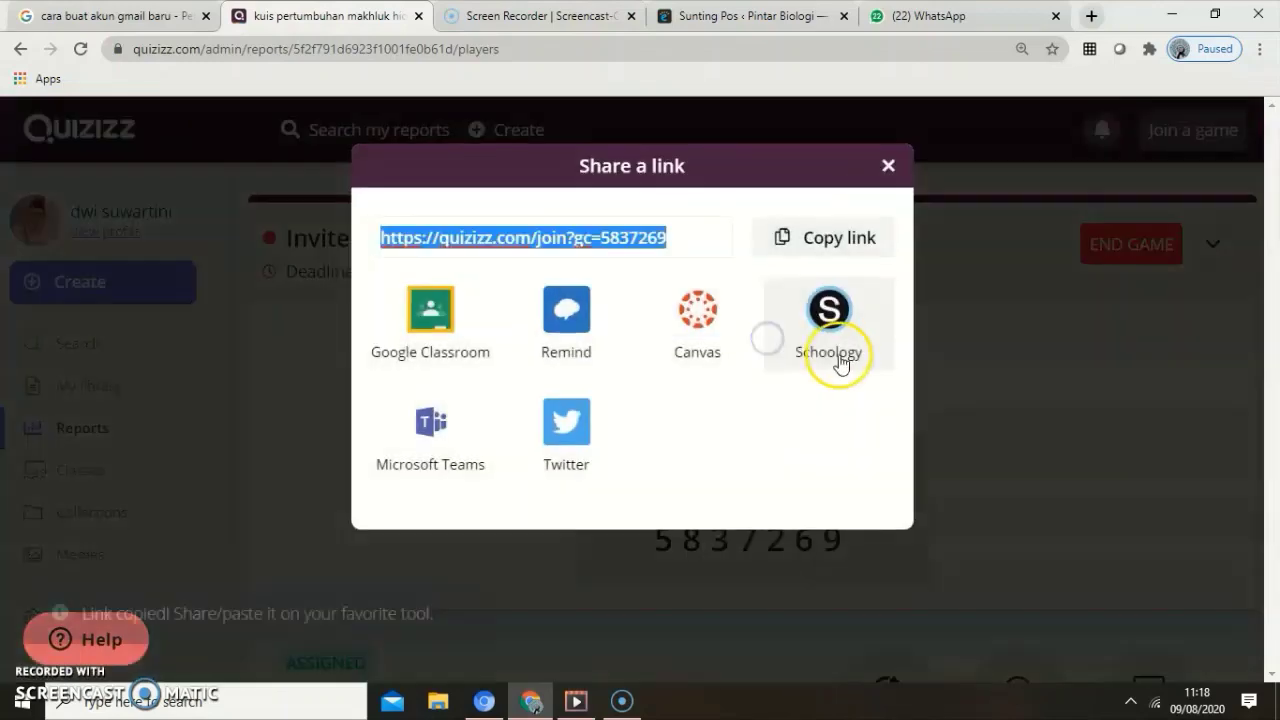
left_click(842, 236)
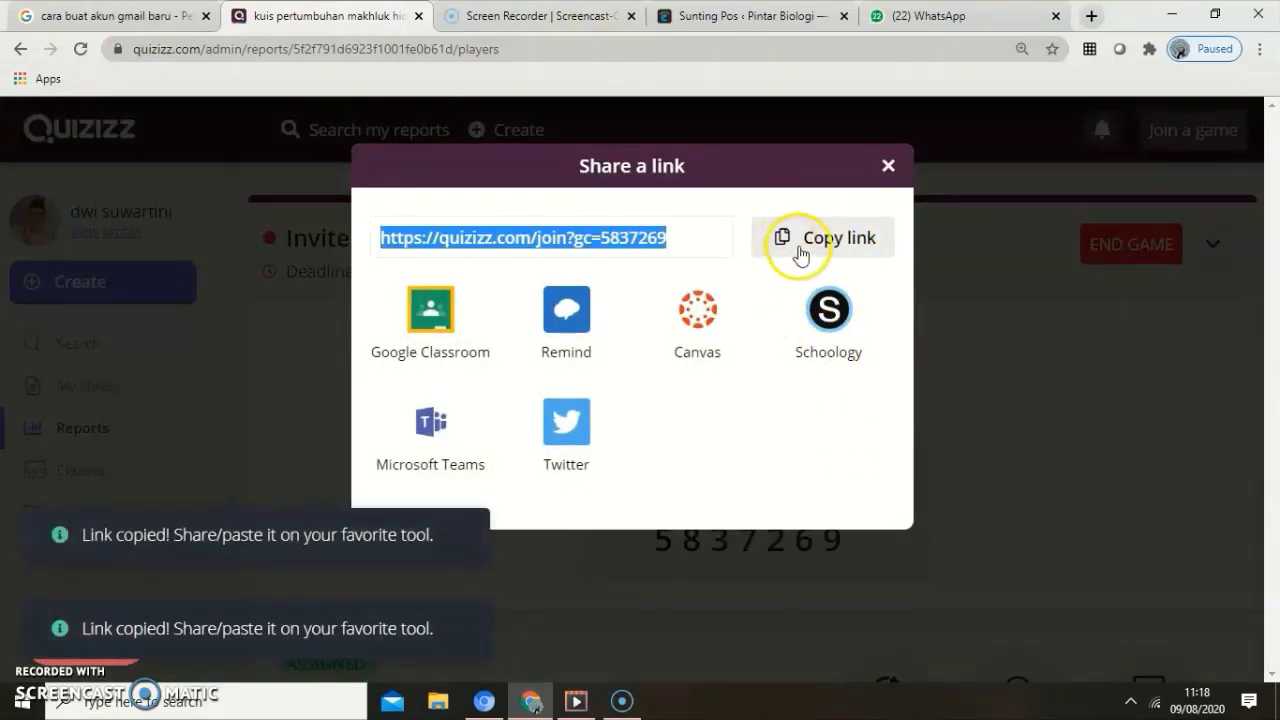
left_click(814, 237)
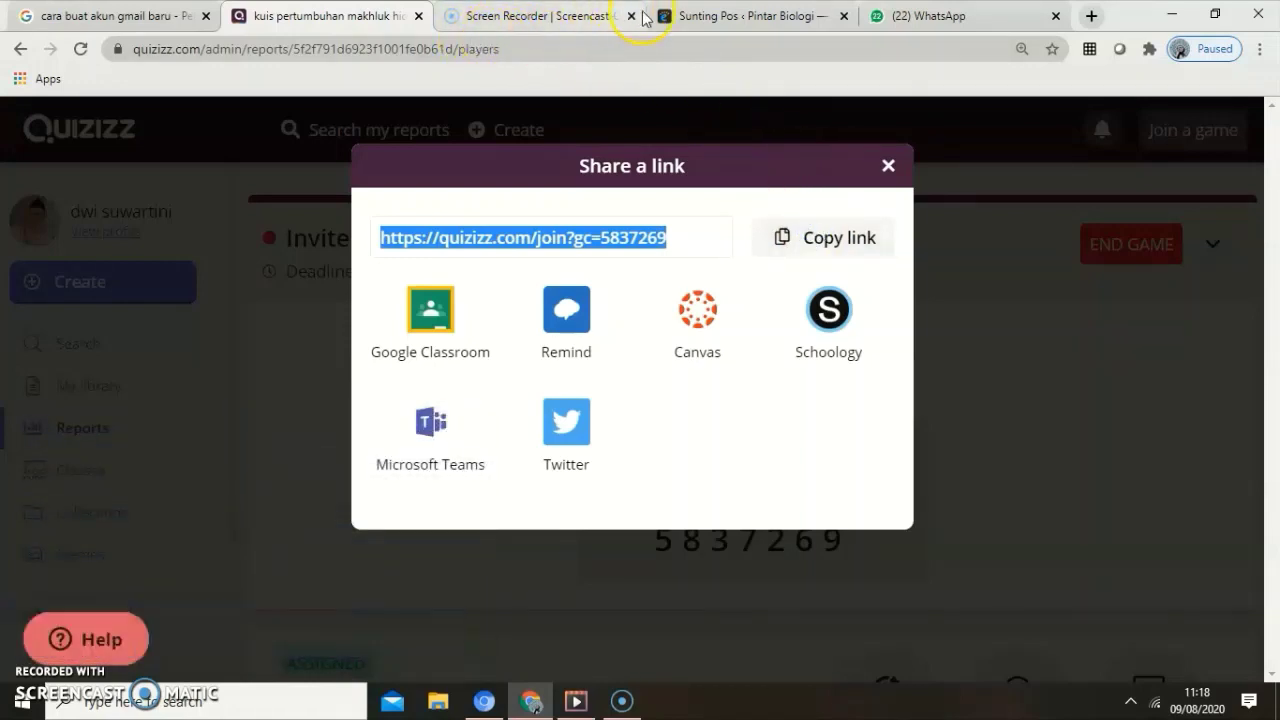
left_click(722, 20)
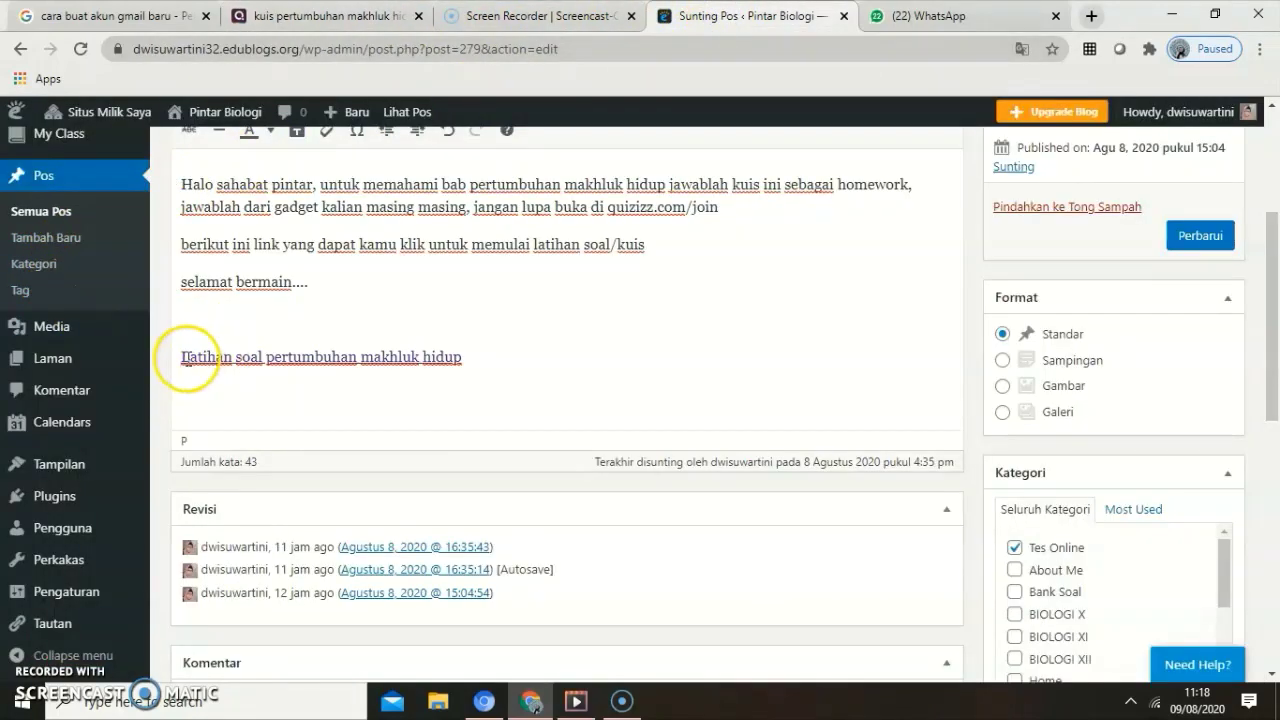
scroll(366, 323, "up", 3)
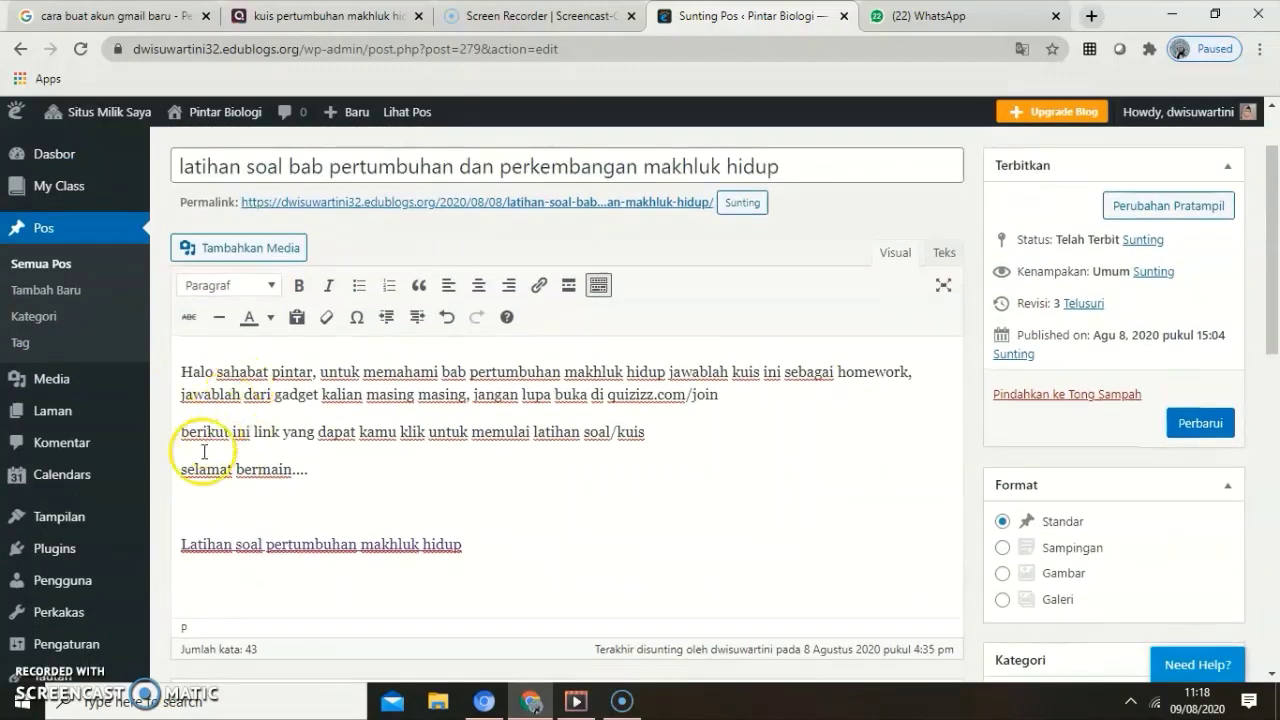
left_click_drag(183, 543, 461, 525)
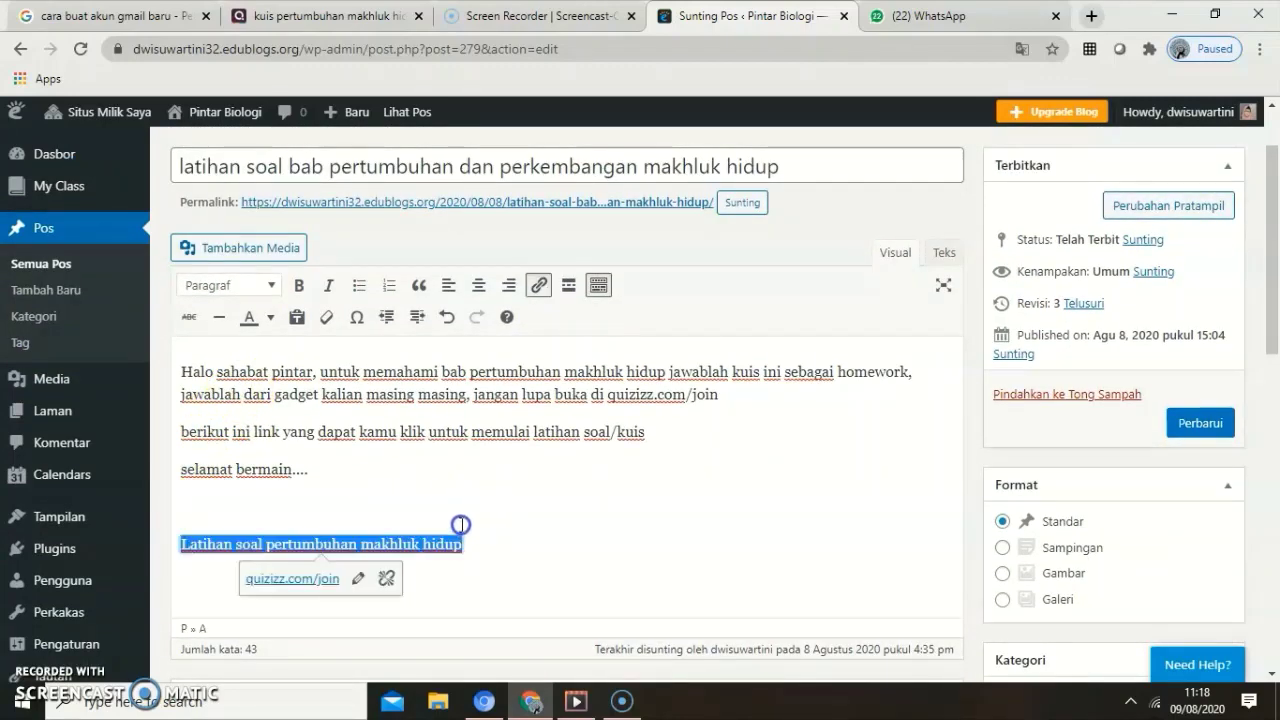
left_click(355, 579)
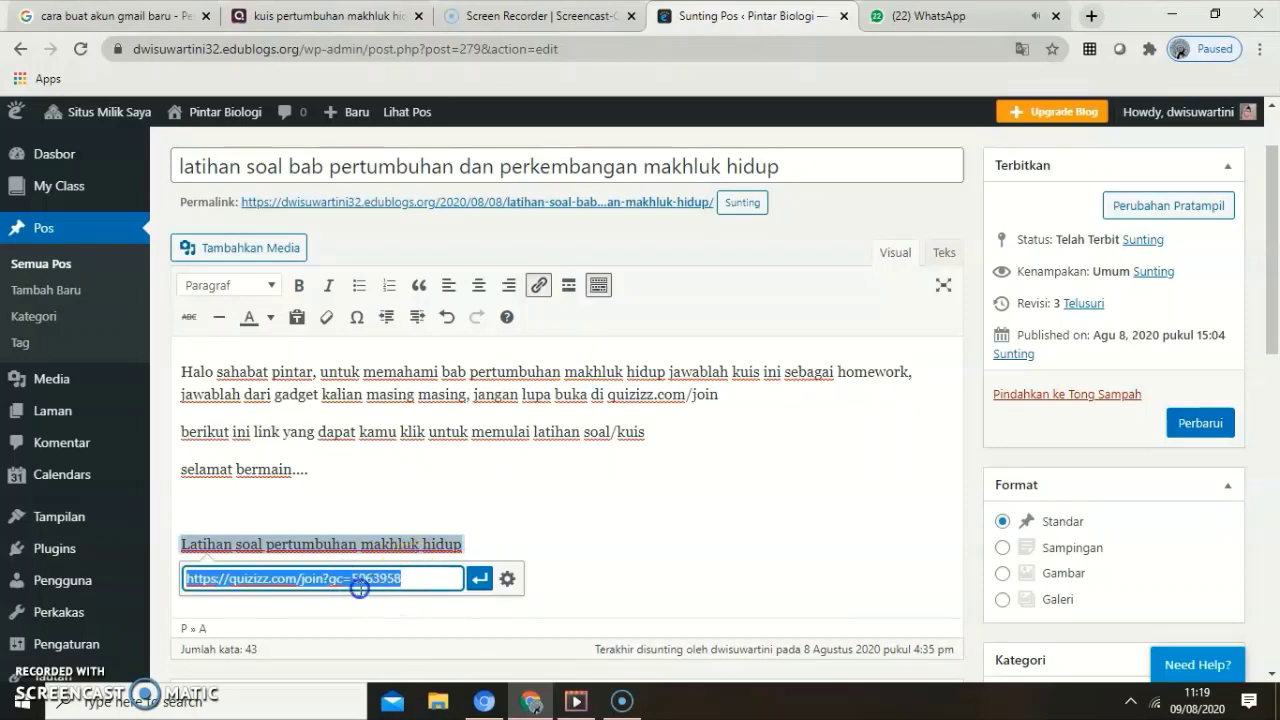
key("BackSpace")
left_click(212, 576)
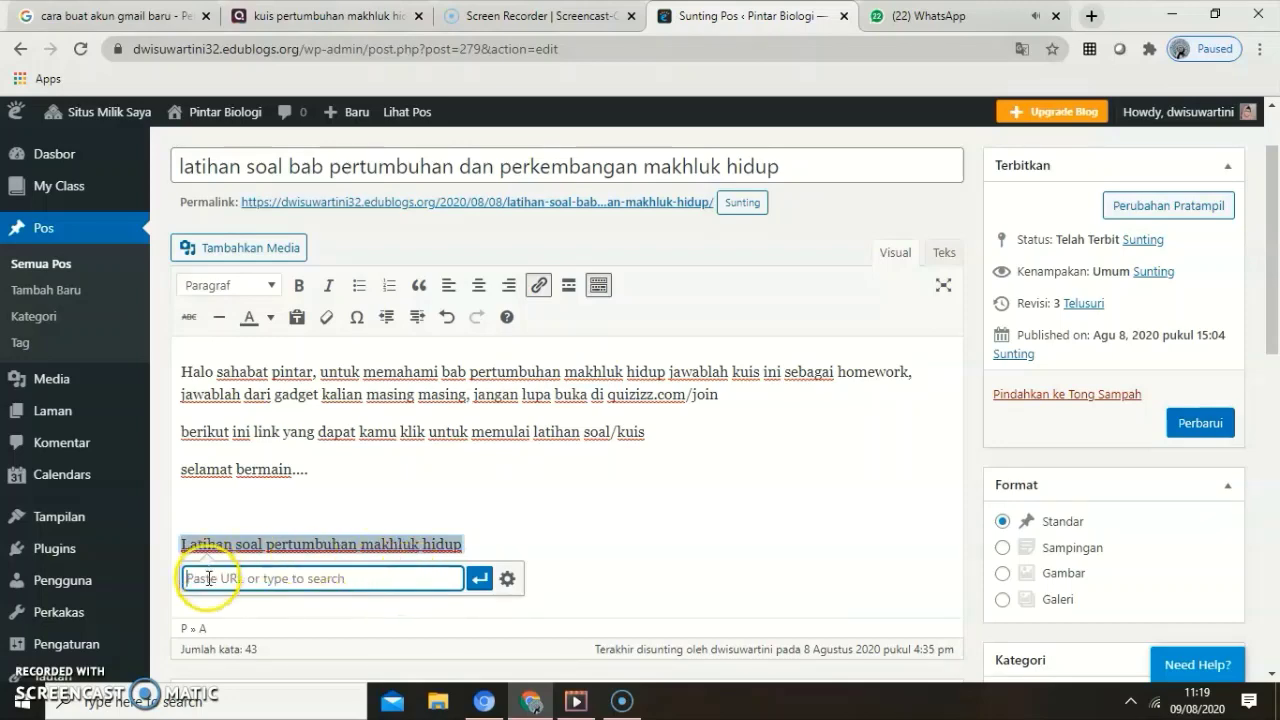
right_click(210, 576)
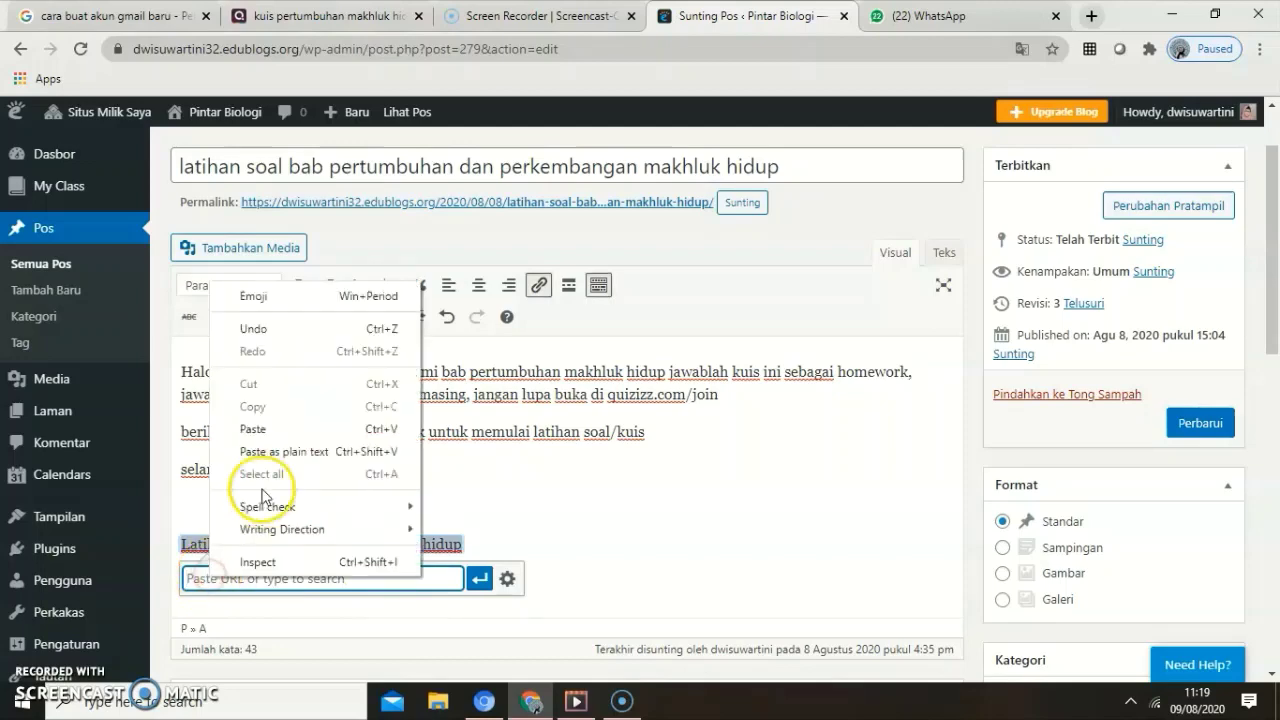
left_click(258, 428)
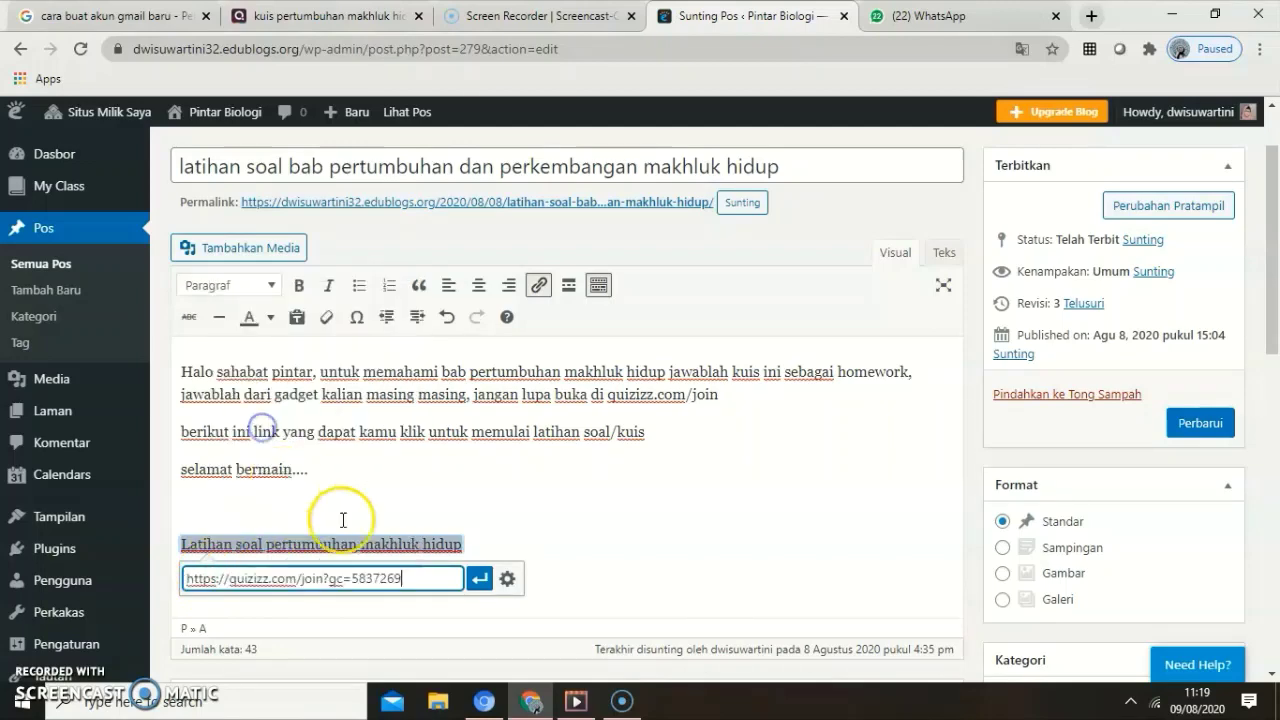
left_click(479, 578)
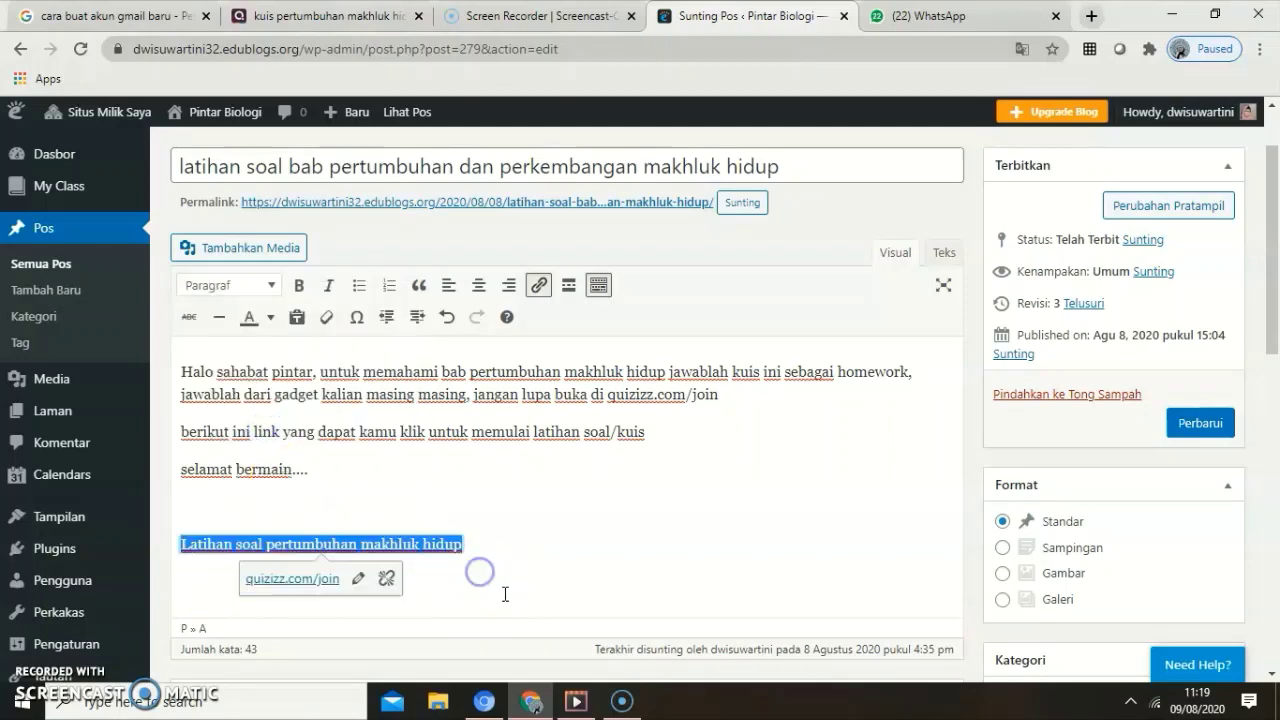
left_click(358, 578)
left_click(506, 578)
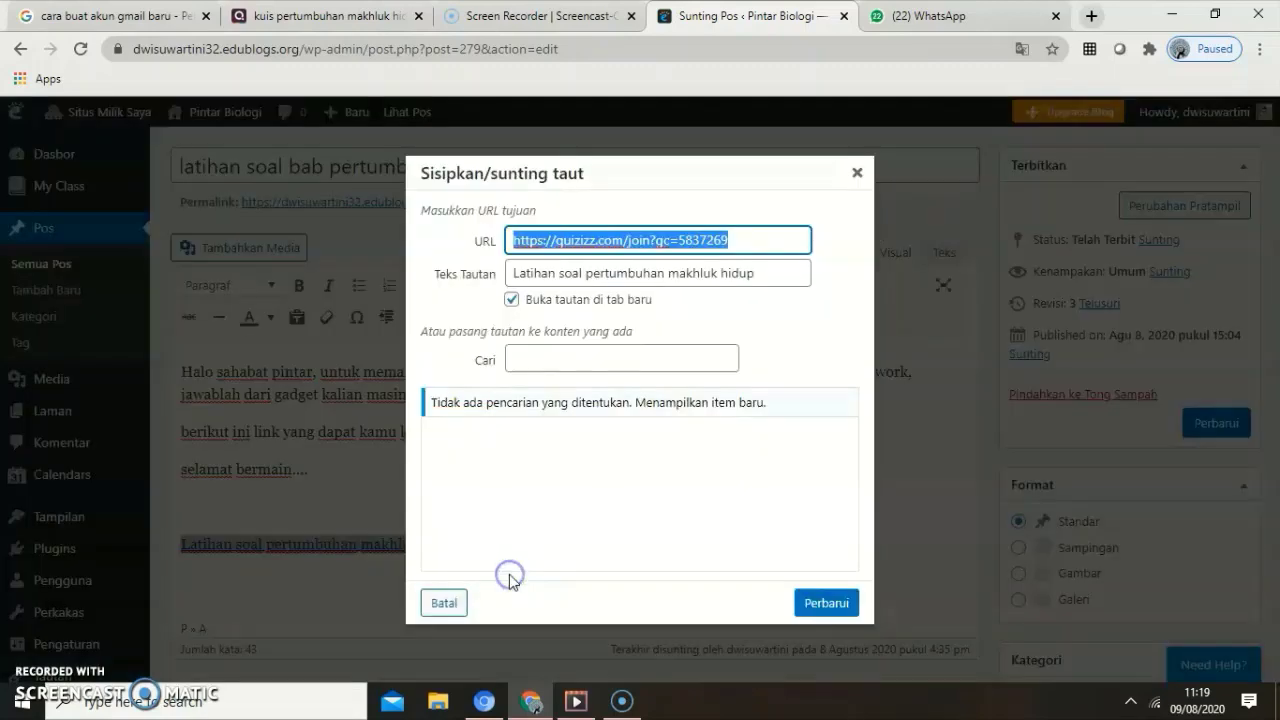
left_click(511, 299)
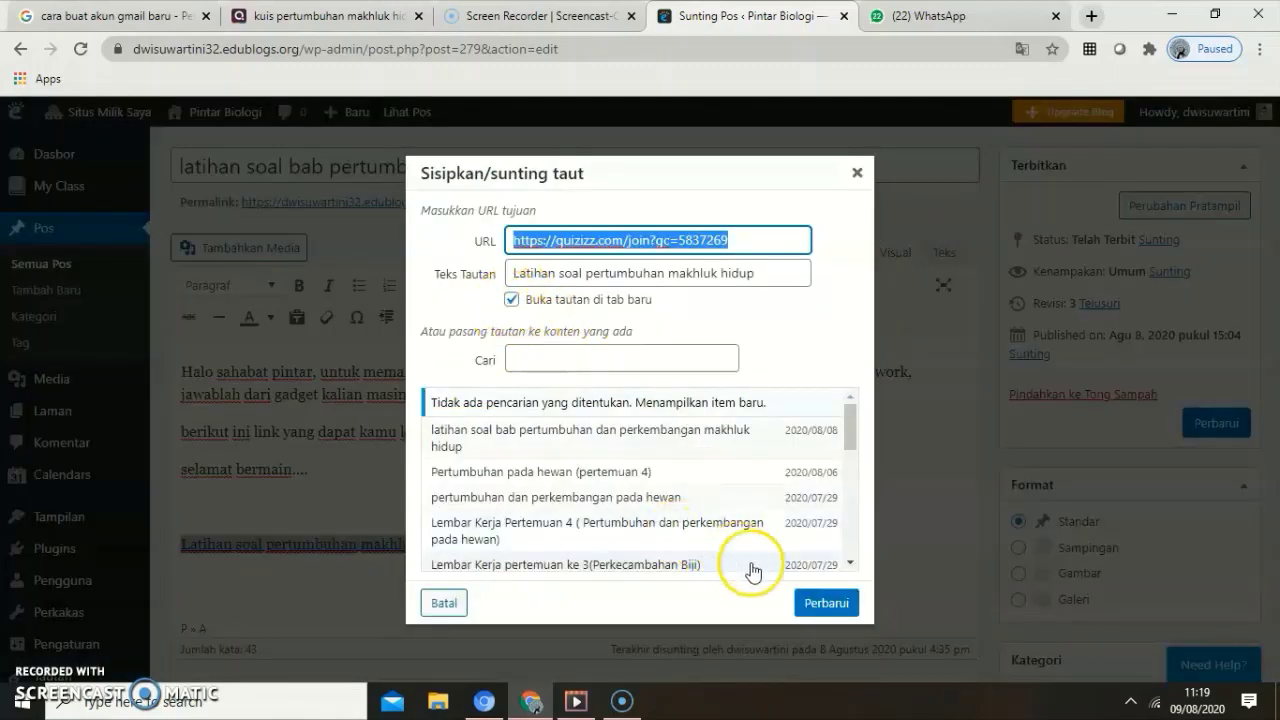
left_click(818, 604)
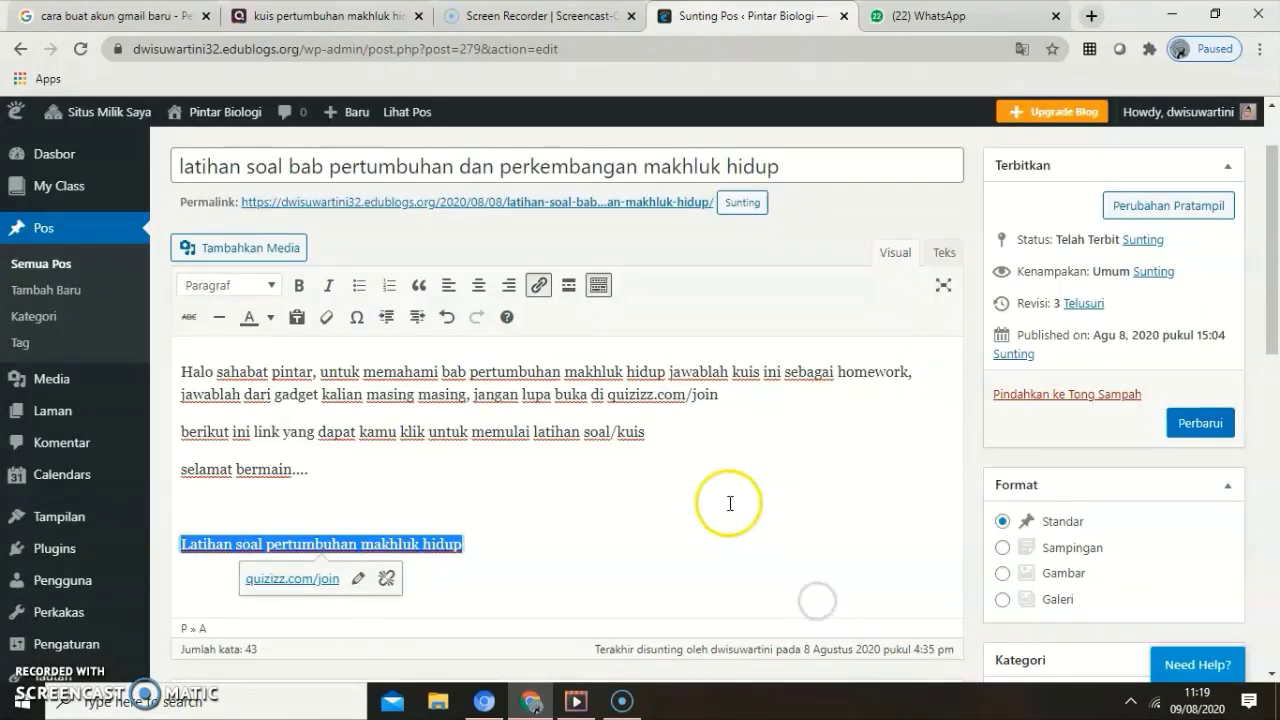
left_click(494, 492)
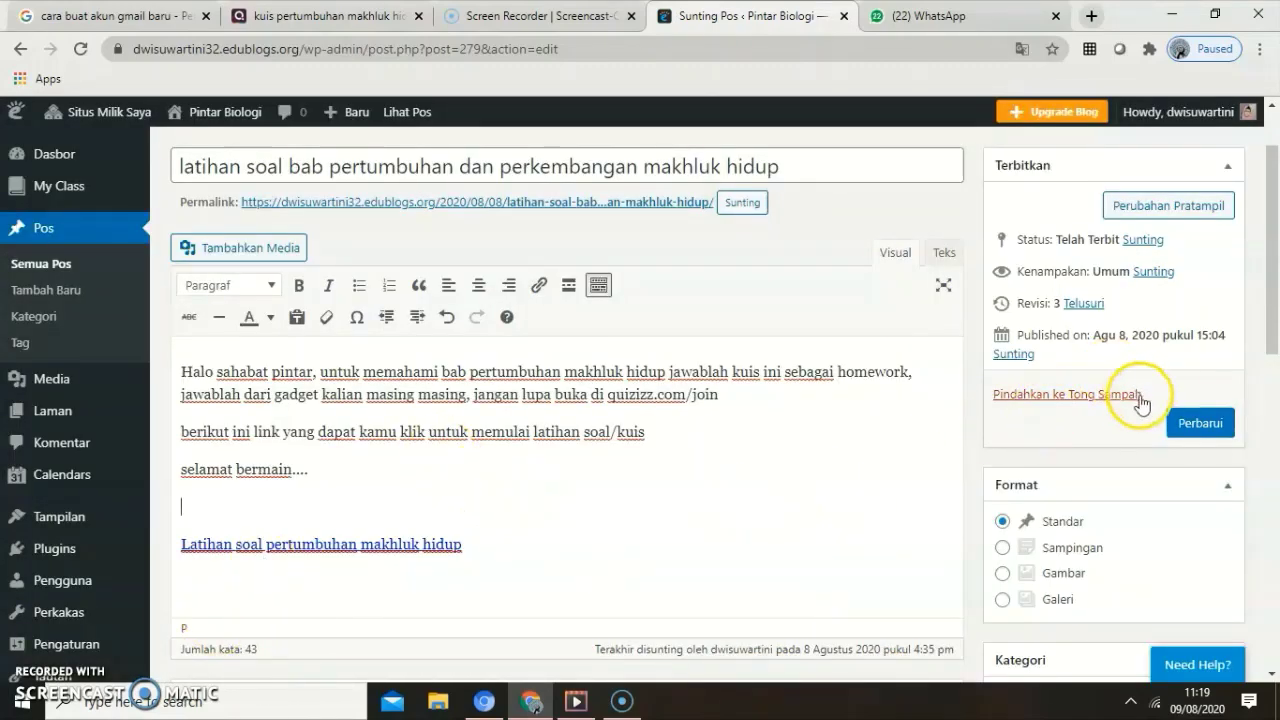
Update the published post "latihan soal bab pertumbuhan dan perkembangan makhluk hidup"
left_click(1187, 426)
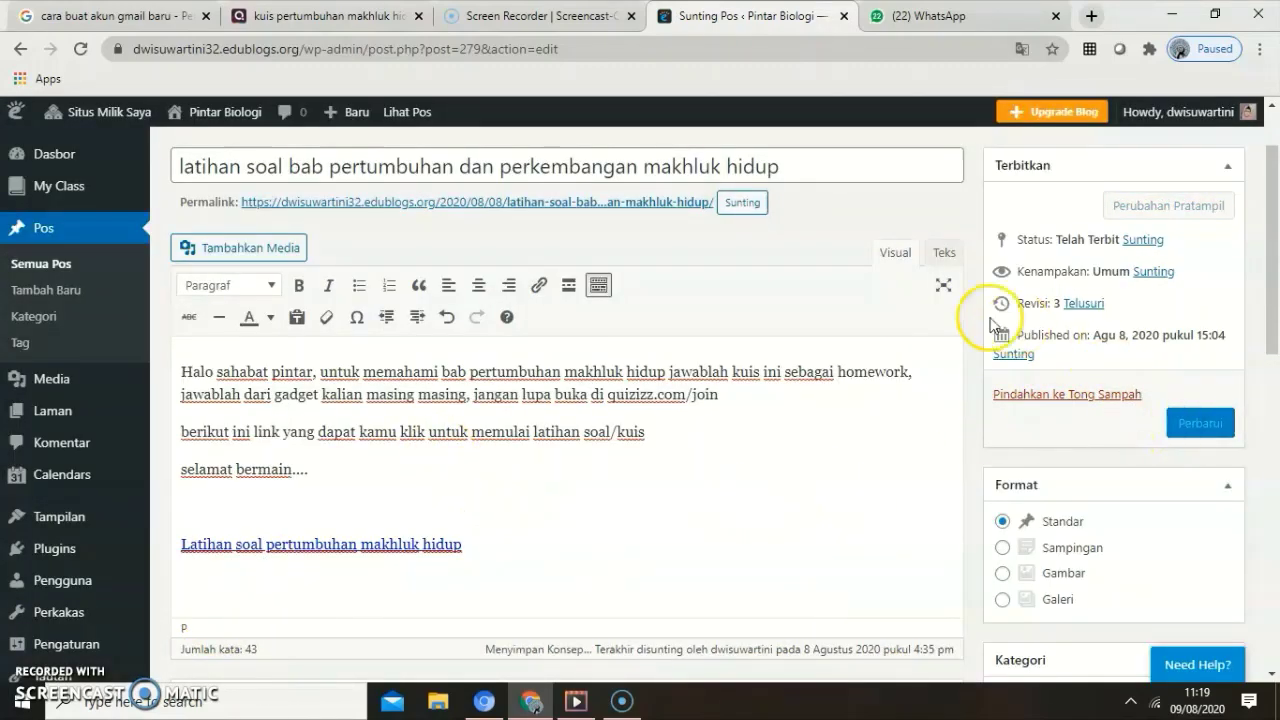
mouse_move(87, 680)
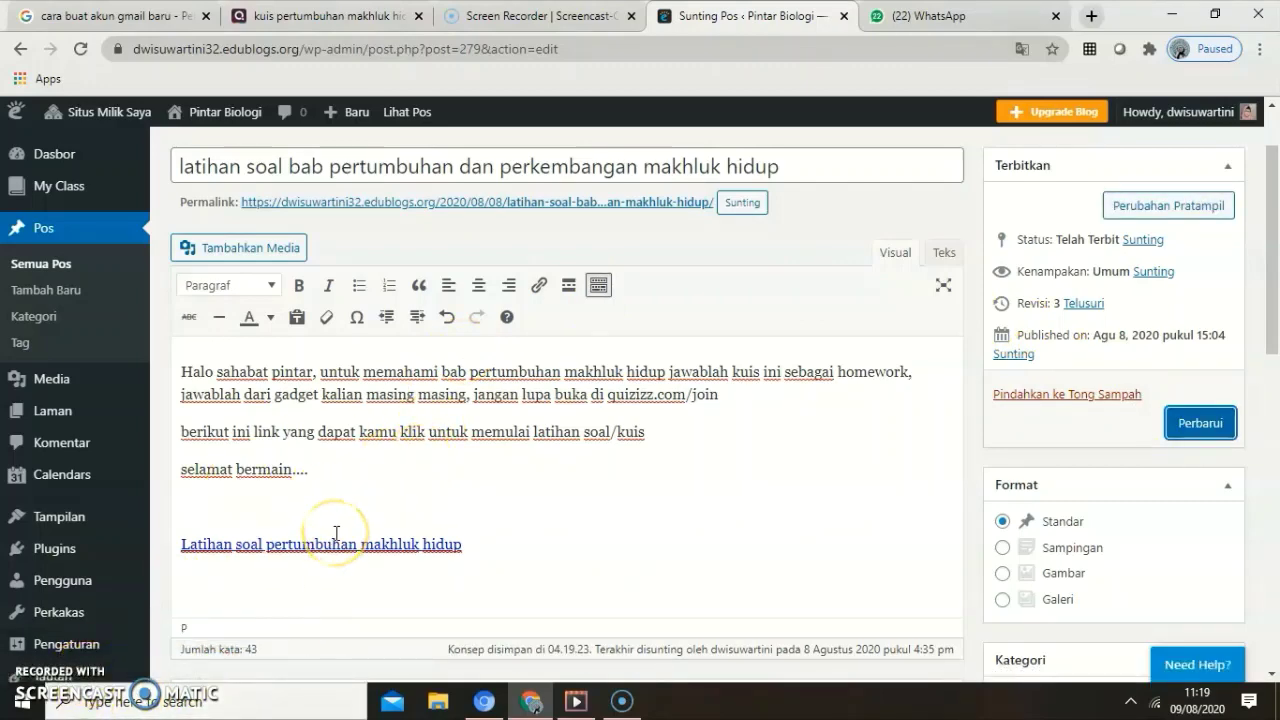
left_click(363, 484)
left_click(568, 482)
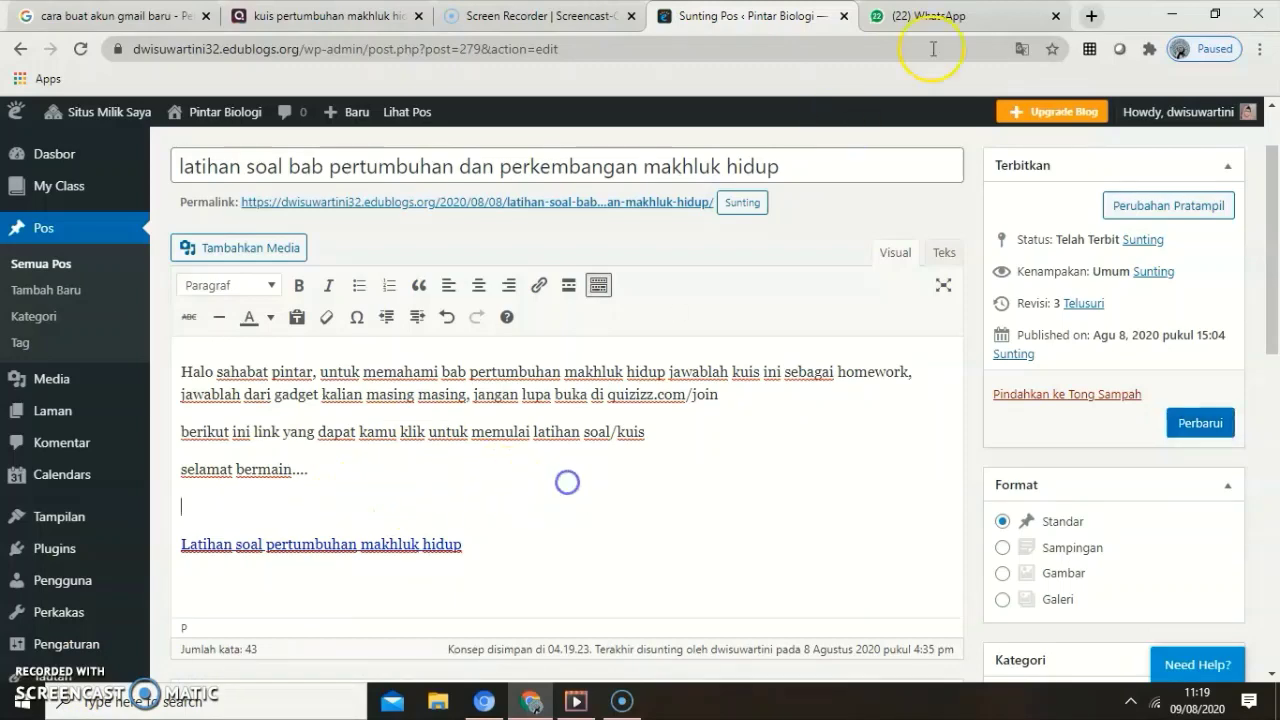
Open the Pintar Biologi blog in a new browser tab and go to its Tes Online category
left_click(1091, 18)
type("dw")
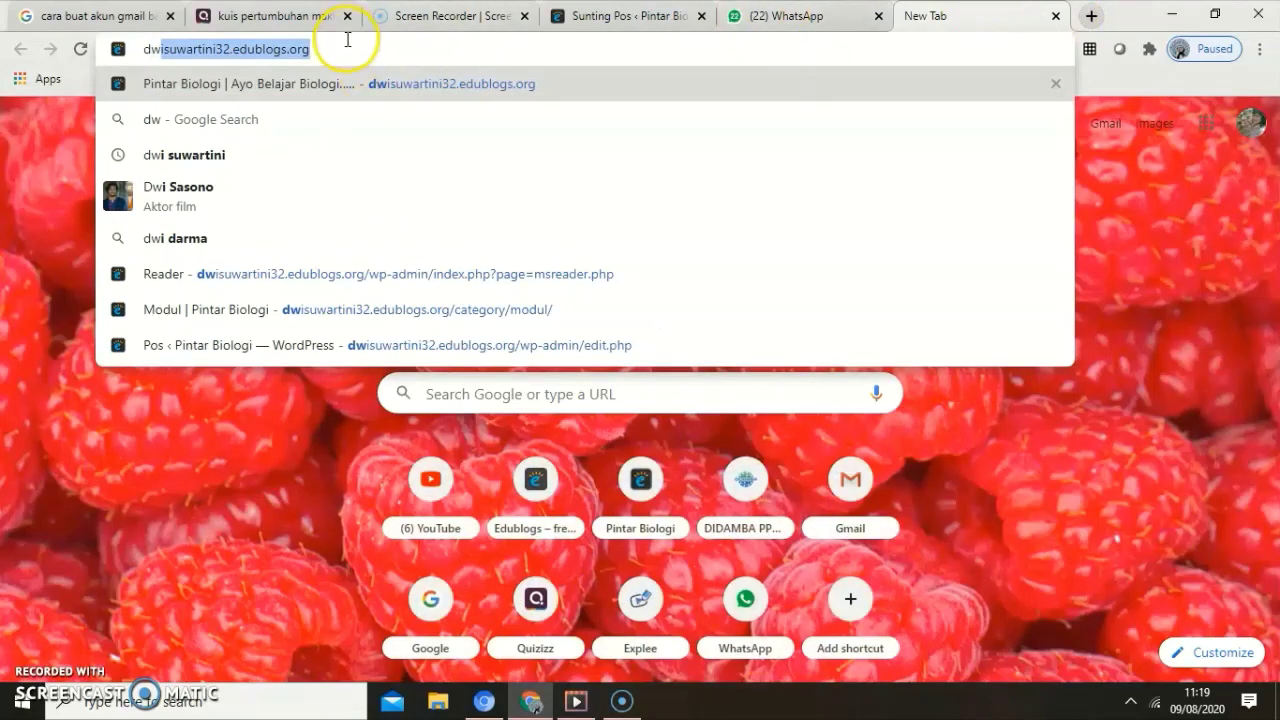
key("Return")
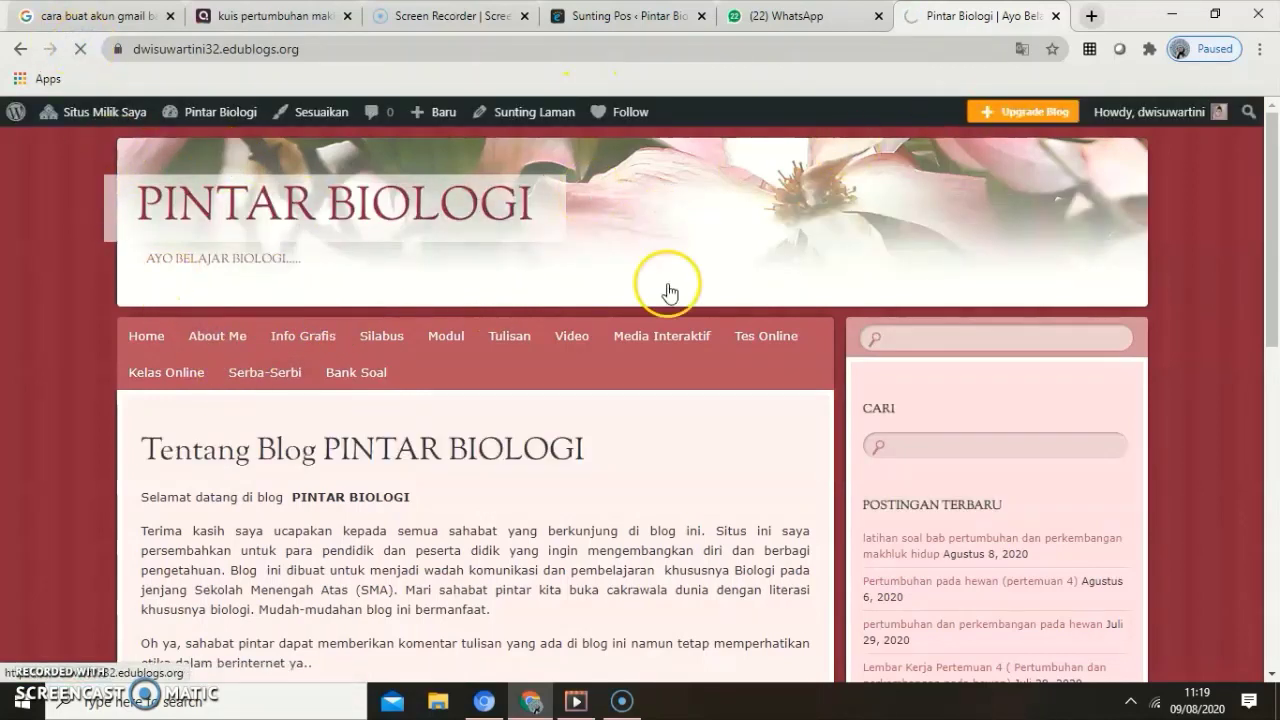
left_click(764, 340)
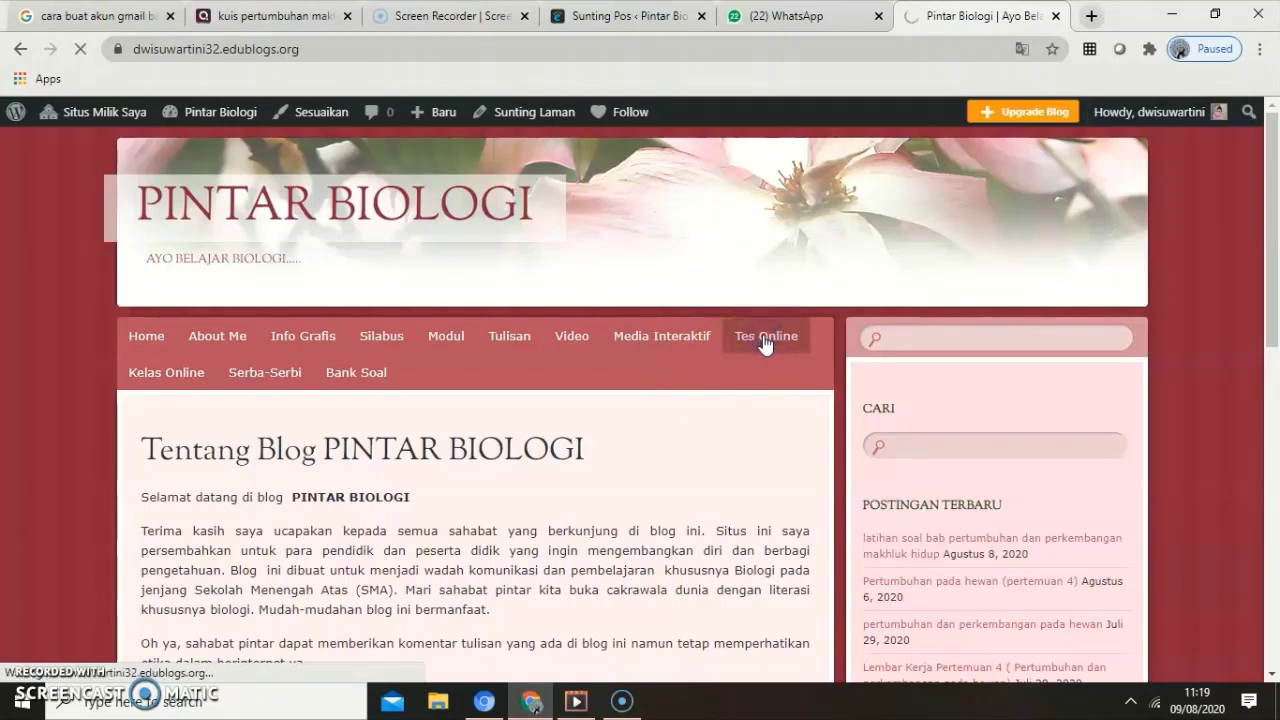
Find the August 8 practice post in Tes Online and follow its "Latihan soal pertumbuhan makhluk hidup" quiz link
scroll(437, 430, "down", 1)
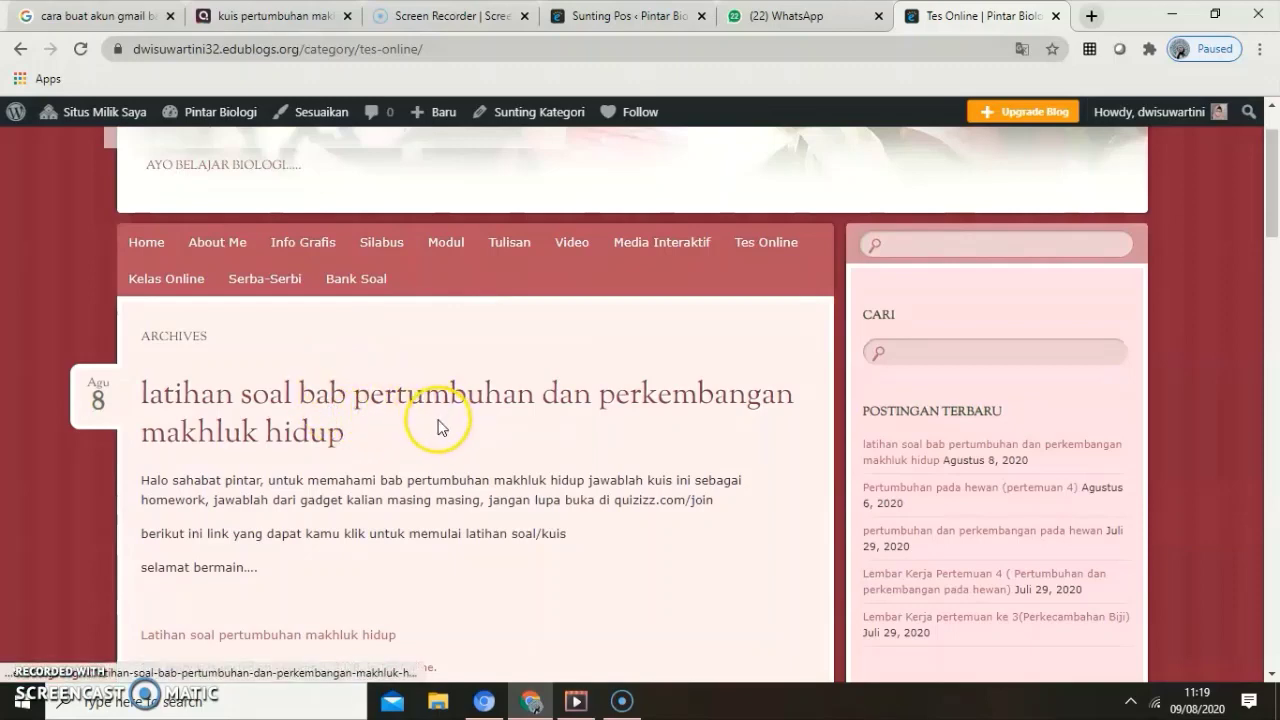
scroll(437, 428, "up", 1)
scroll(437, 428, "down", 6)
scroll(437, 428, "up", 2)
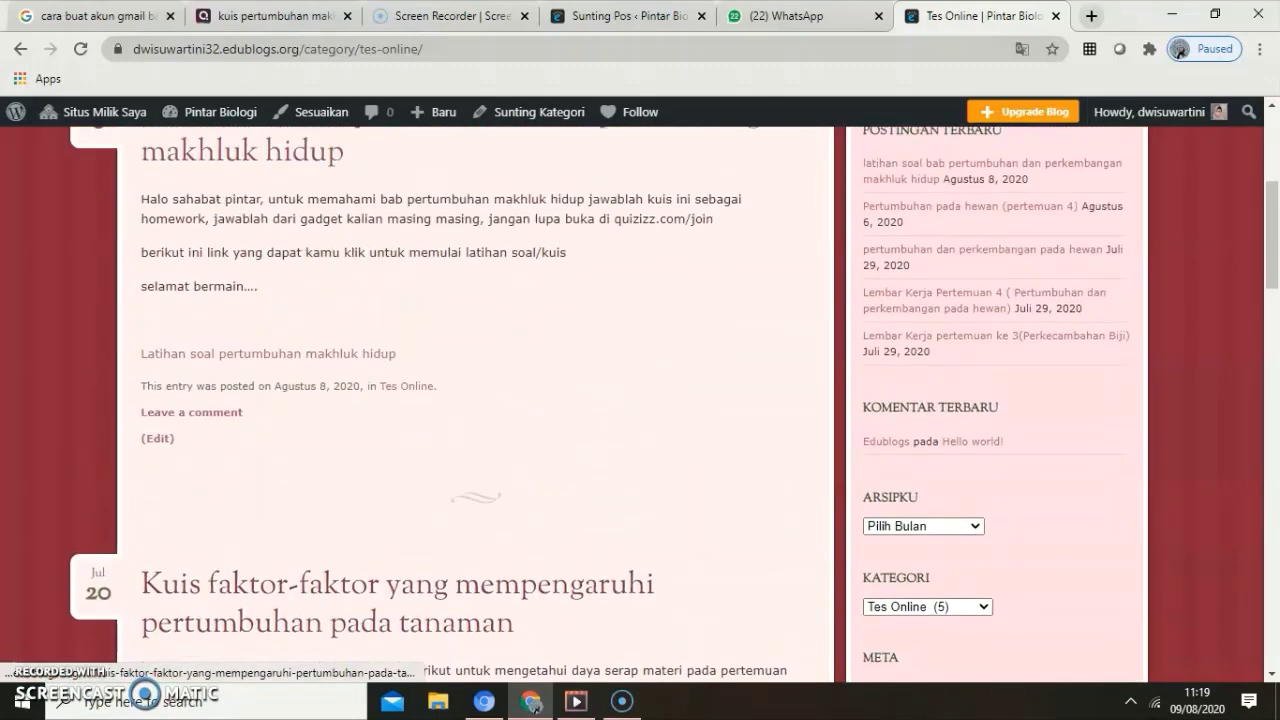
left_click(318, 354)
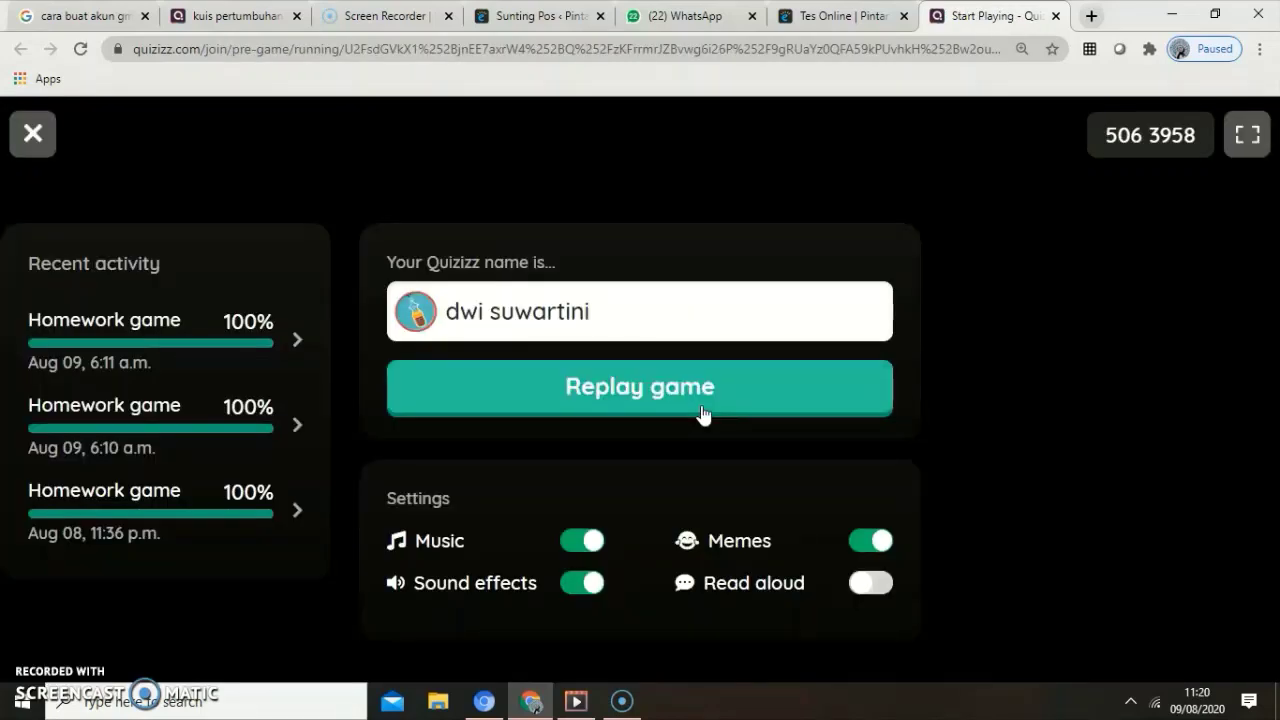
Replay the homework game in Quizizz, agree to play again under the existing player name, and start the game
left_click(645, 398)
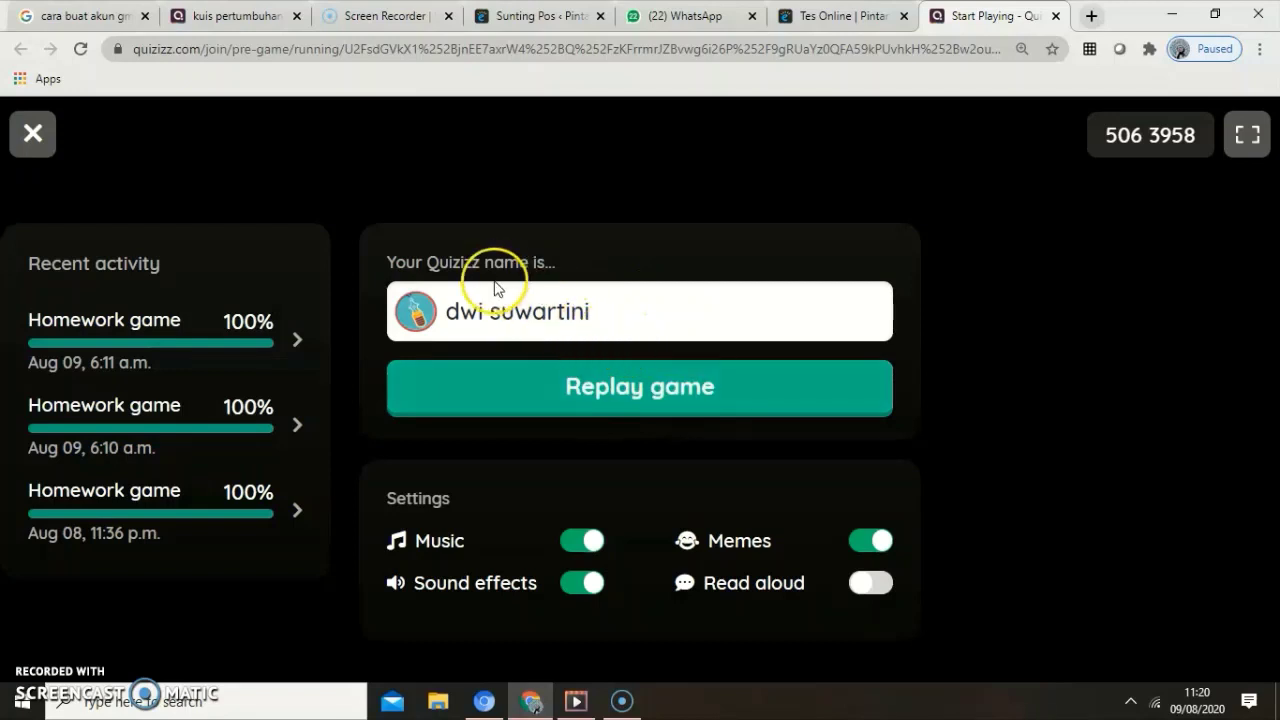
left_click(640, 393)
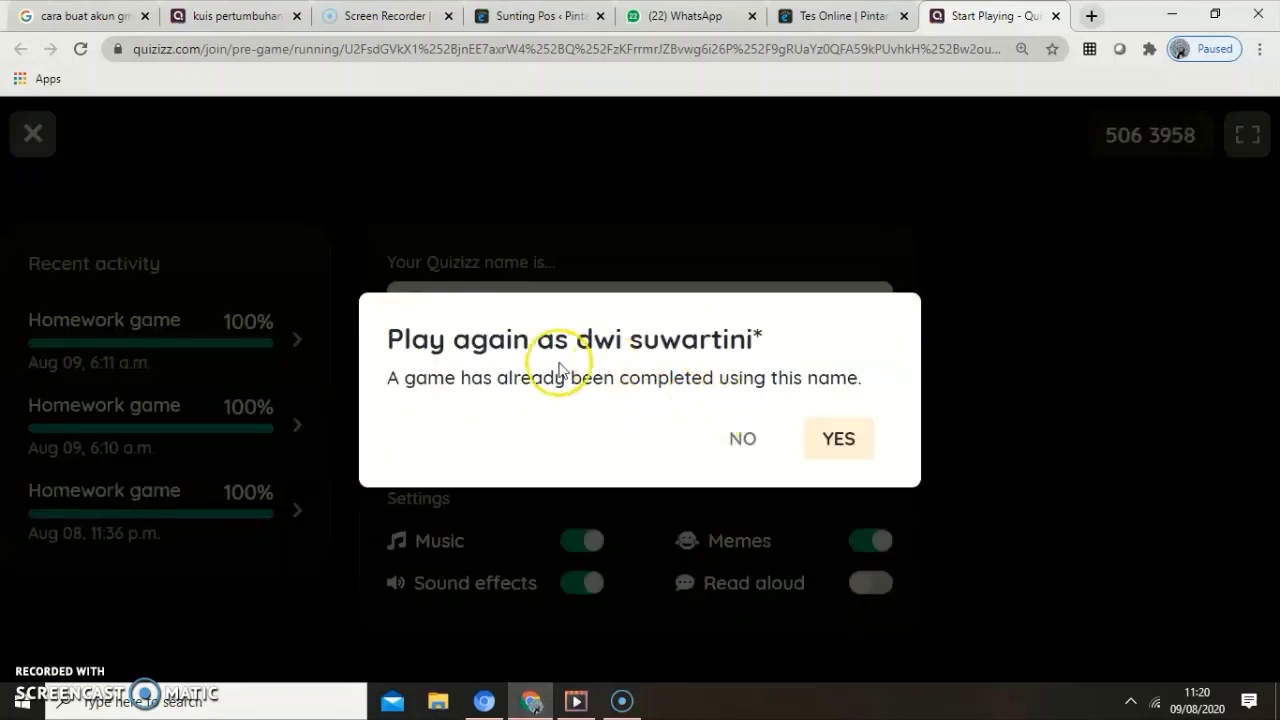
left_click(836, 446)
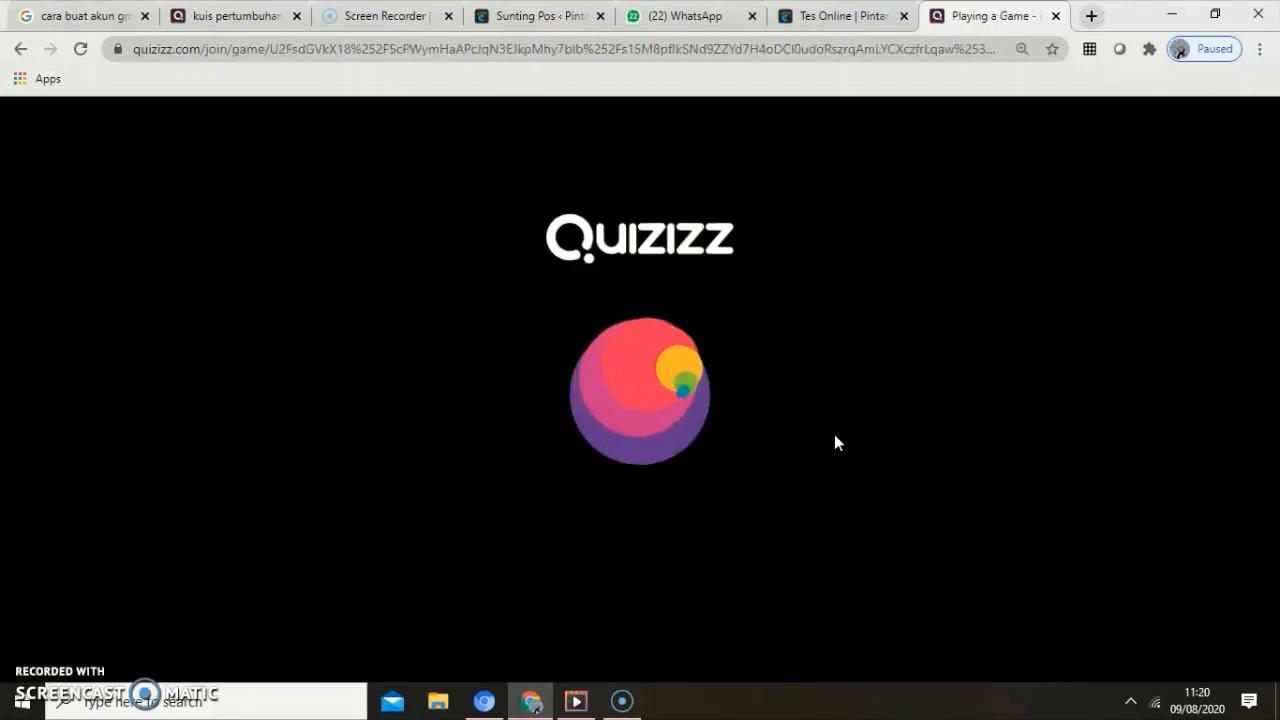
left_click(821, 459)
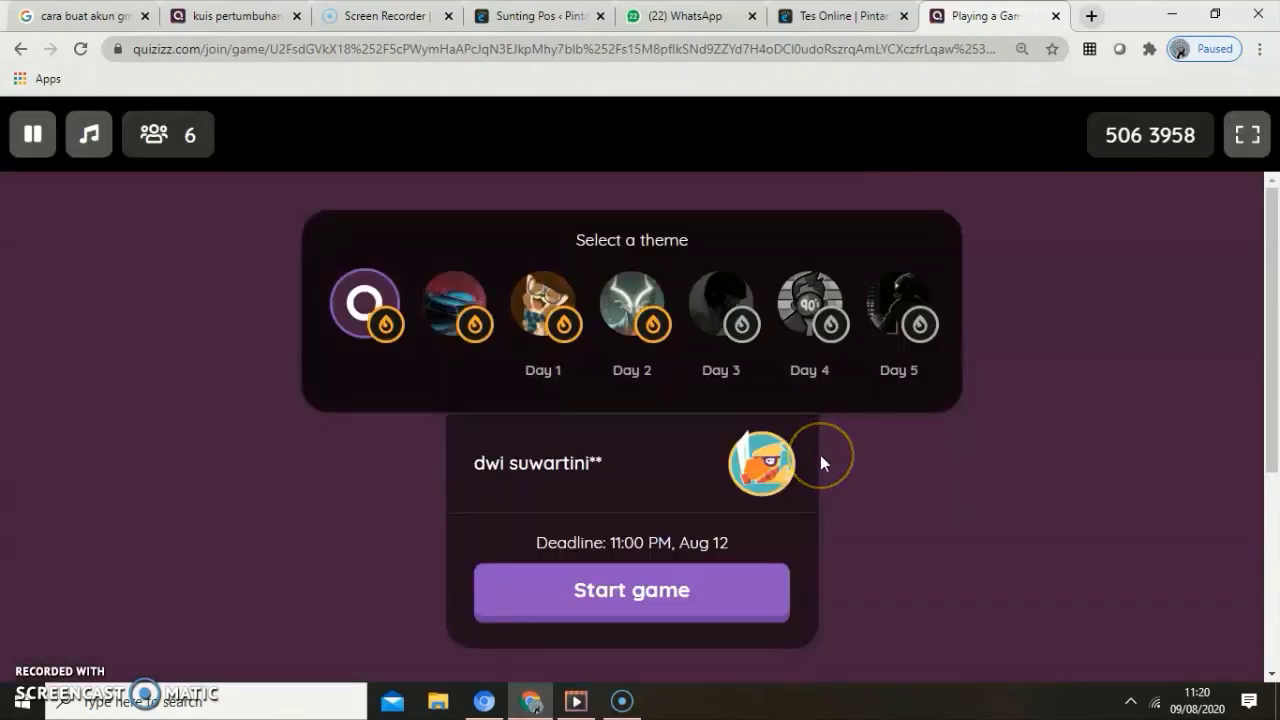
left_click(723, 591)
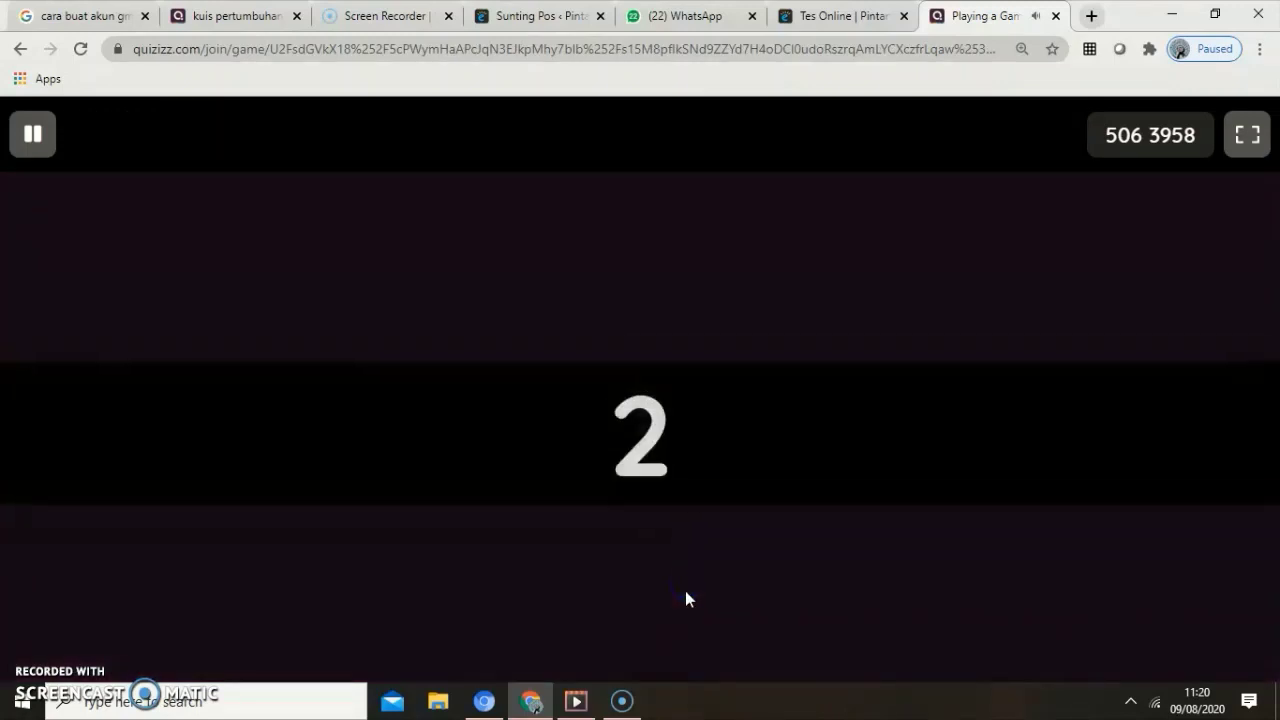
left_click(744, 427)
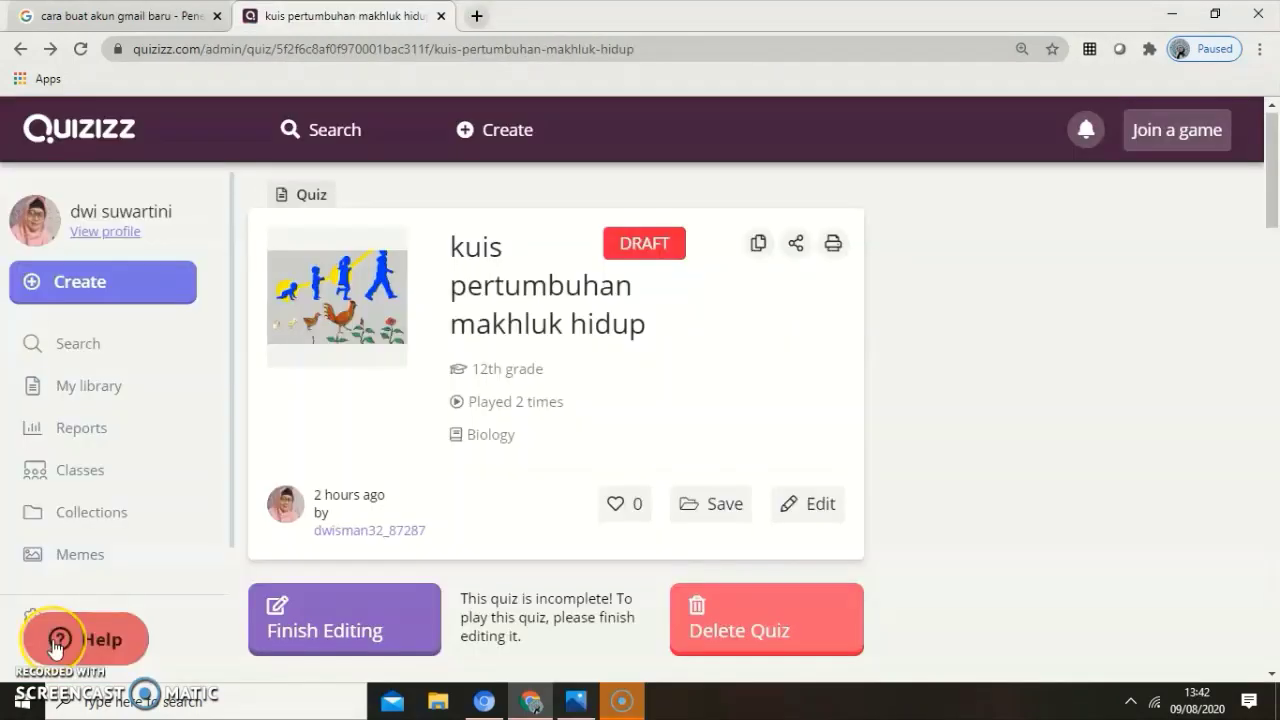